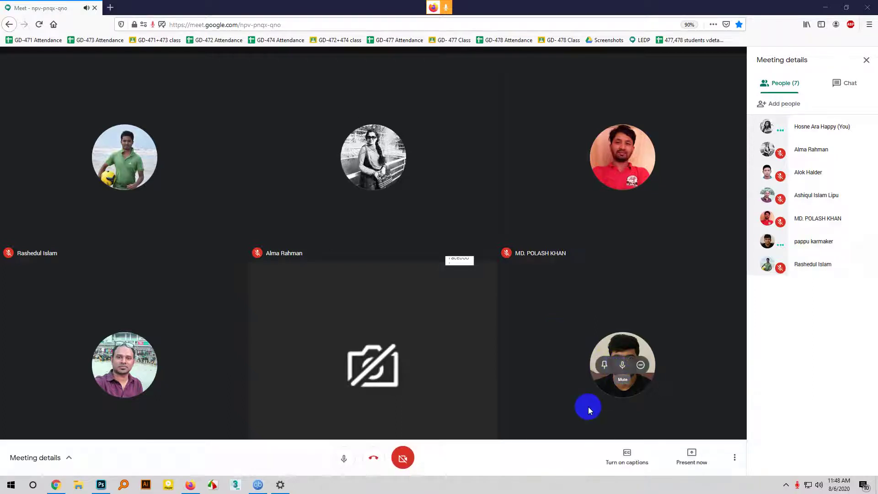
left_click(785, 485)
left_click(785, 483)
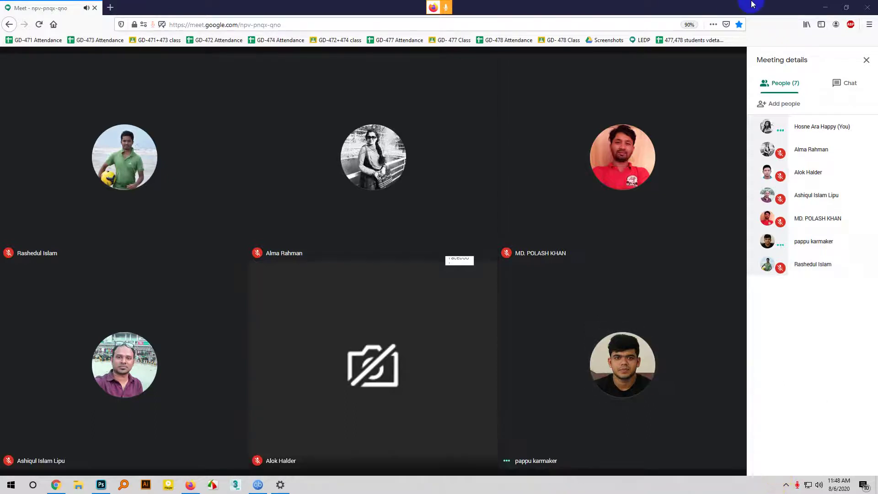
left_click(741, 84)
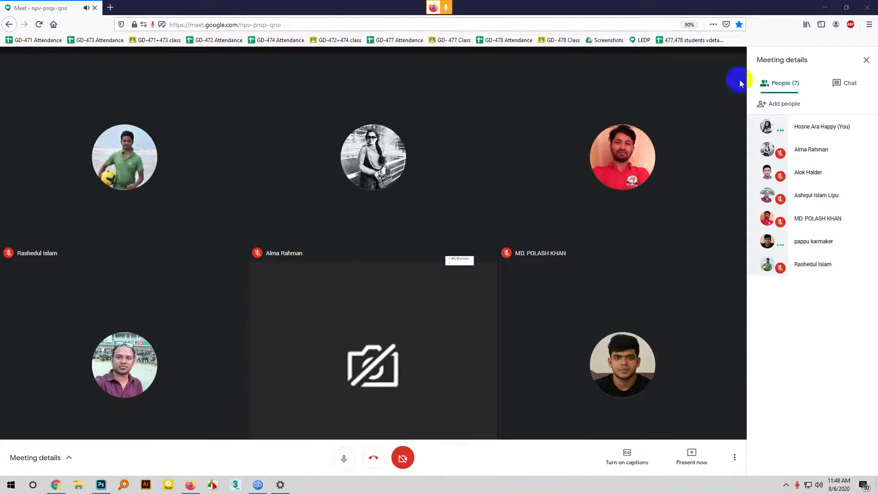
left_click(703, 453)
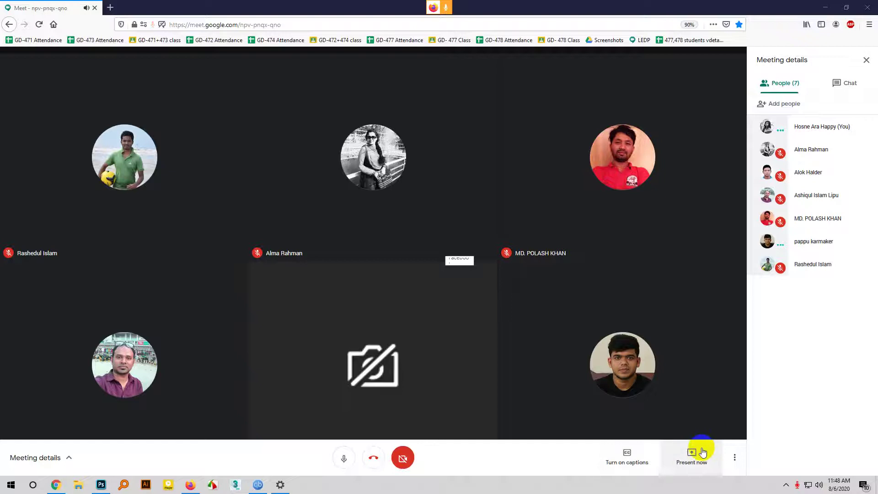
- Switch to Photoshop and open Men t shirt.jpeg from the Class 31 folder inside LEDP's Class Materials
left_click(101, 485)
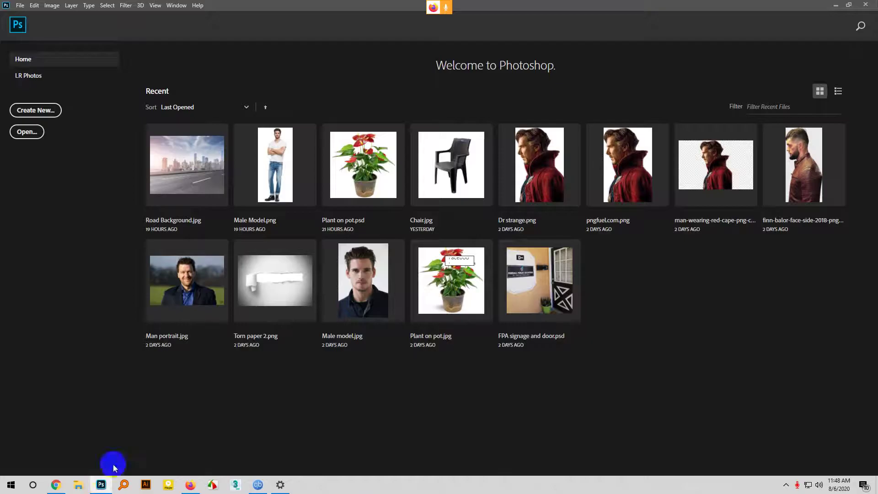
left_click(46, 113)
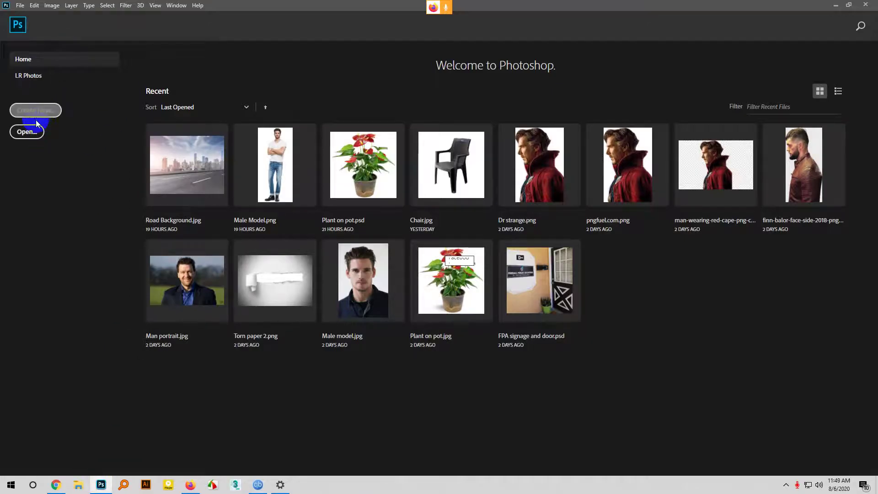
left_click(26, 131)
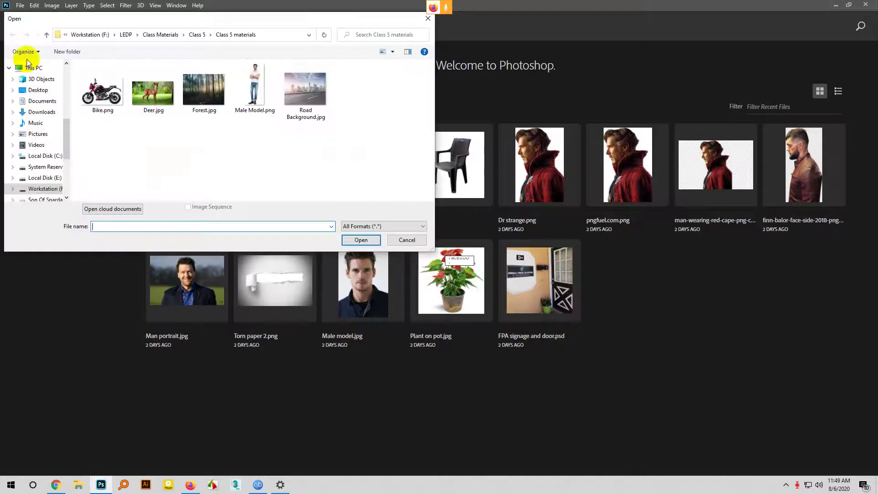
left_click(122, 36)
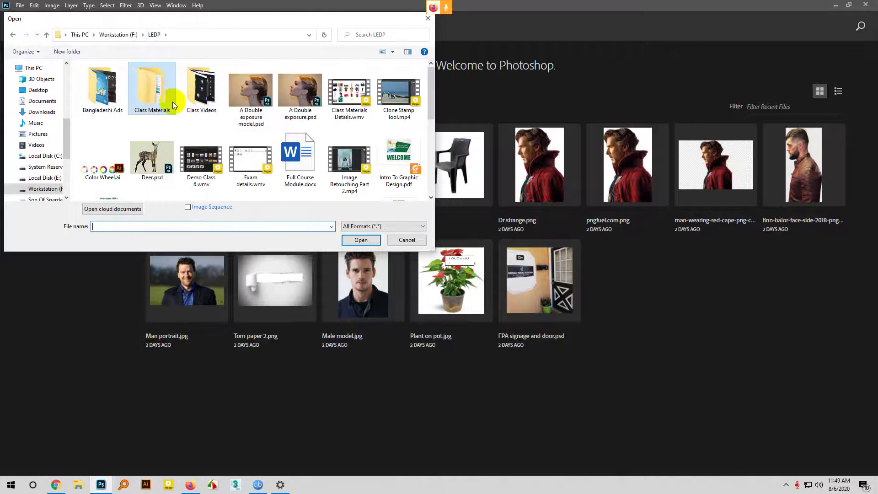
double_click(172, 102)
scroll(254, 137, "down", 5)
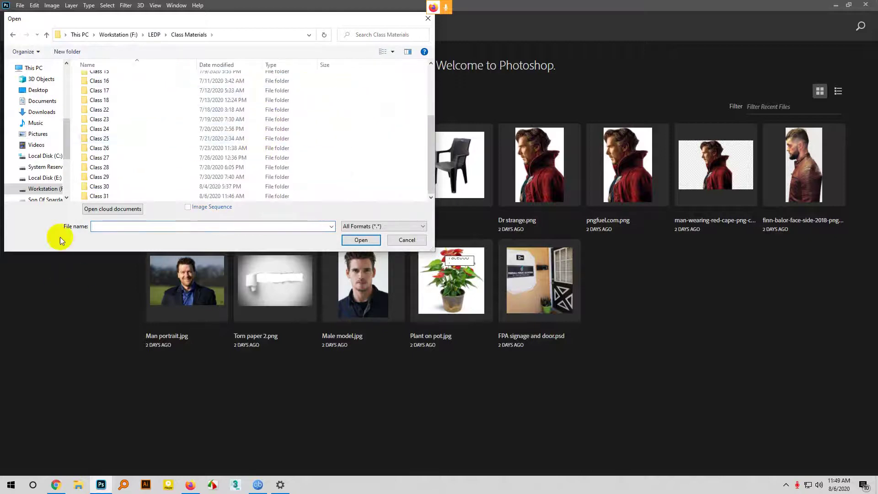
double_click(99, 195)
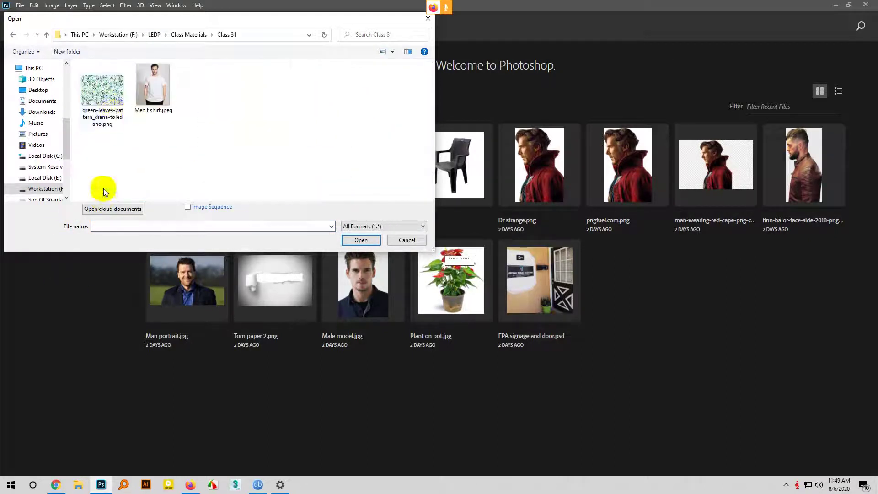
left_click(152, 96)
left_click(348, 240)
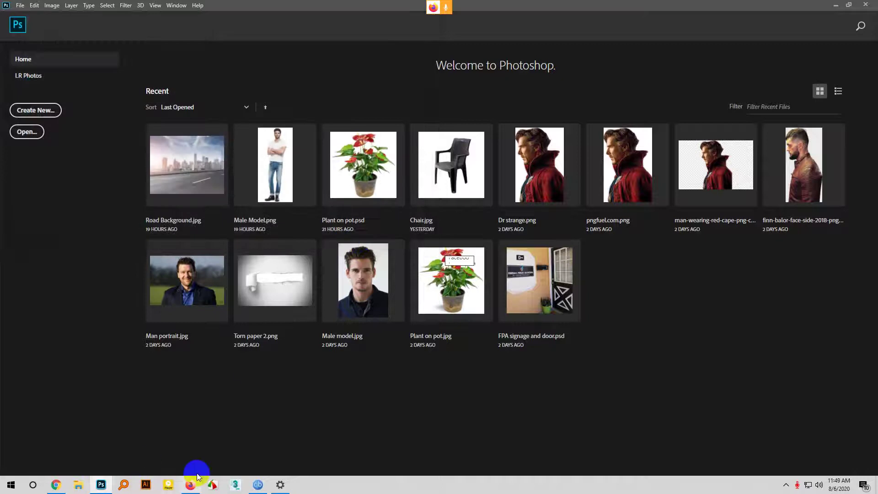
- Present the entire screen in the Google Meet call and switch back to Photoshop
left_click(194, 483)
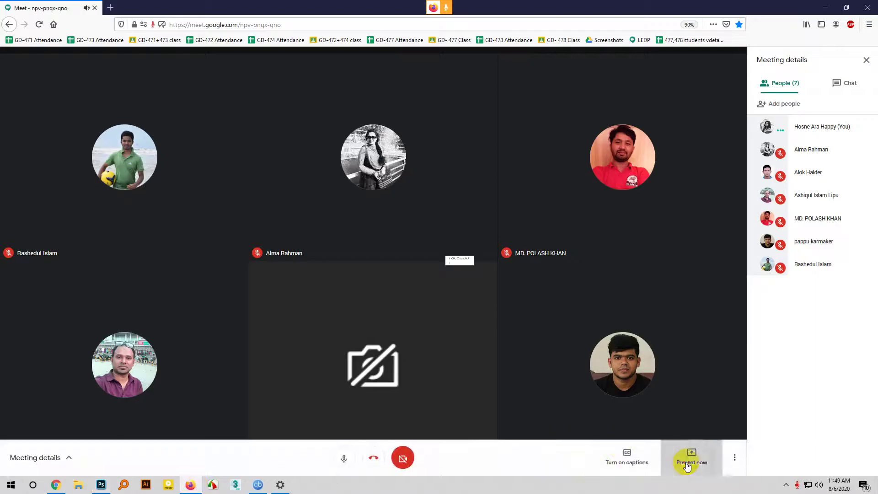
left_click(687, 466)
left_click(671, 404)
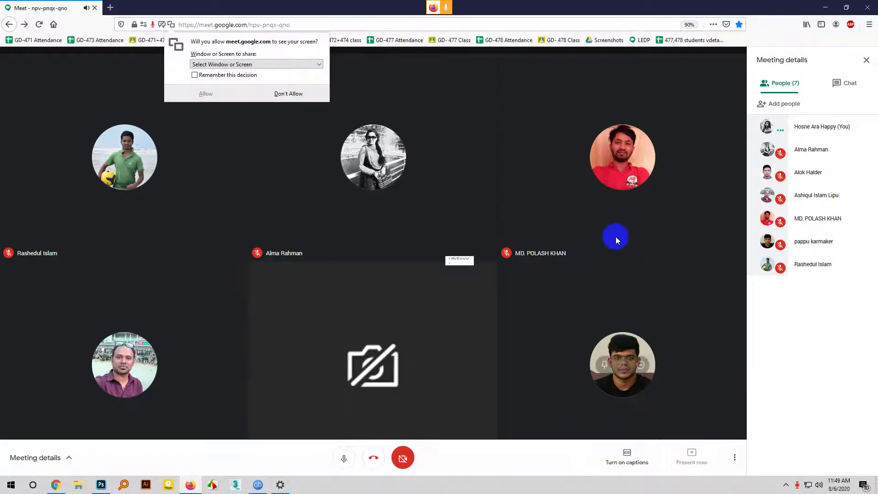
left_click(268, 64)
left_click(222, 131)
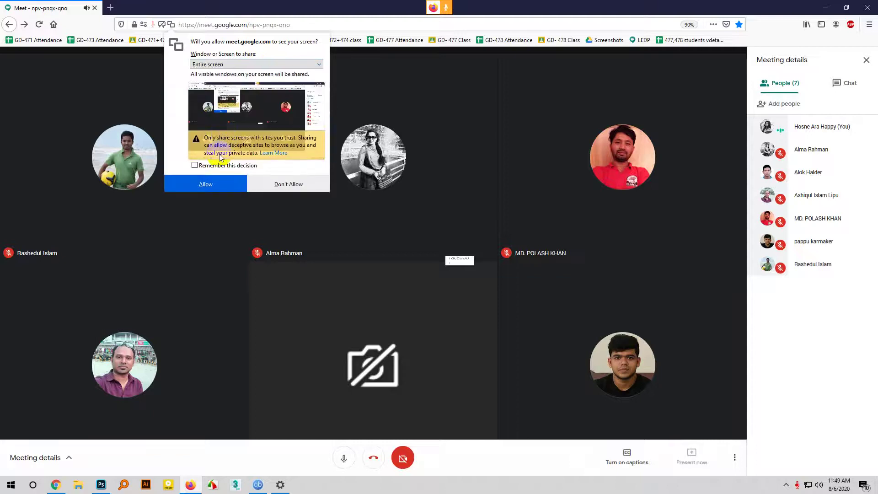
left_click(214, 185)
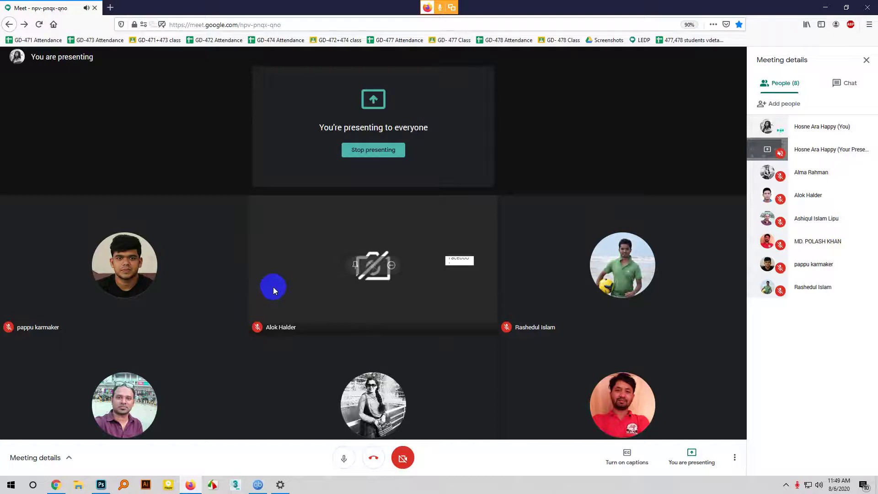
mouse_move(110, 486)
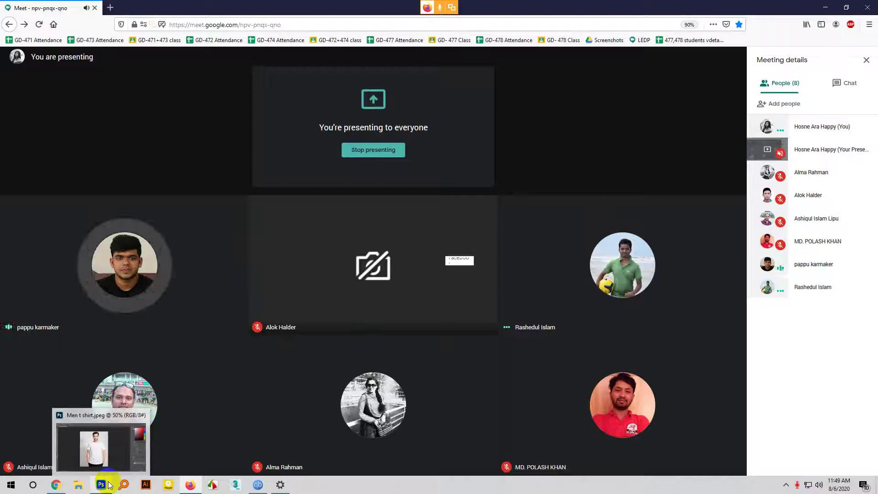
left_click(106, 482)
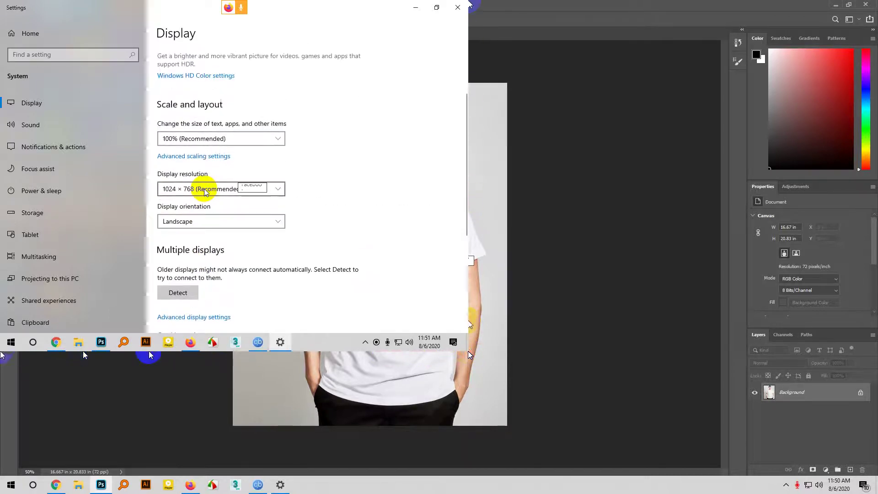
- Set the Windows display resolution to 1920 × 1080 with 100% scaling, keep the change, and return to Photoshop
left_click(172, 72)
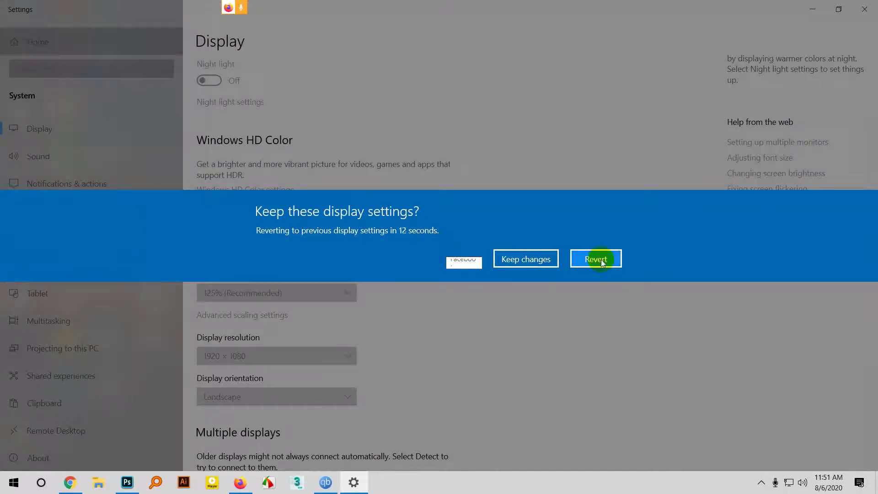
left_click(538, 257)
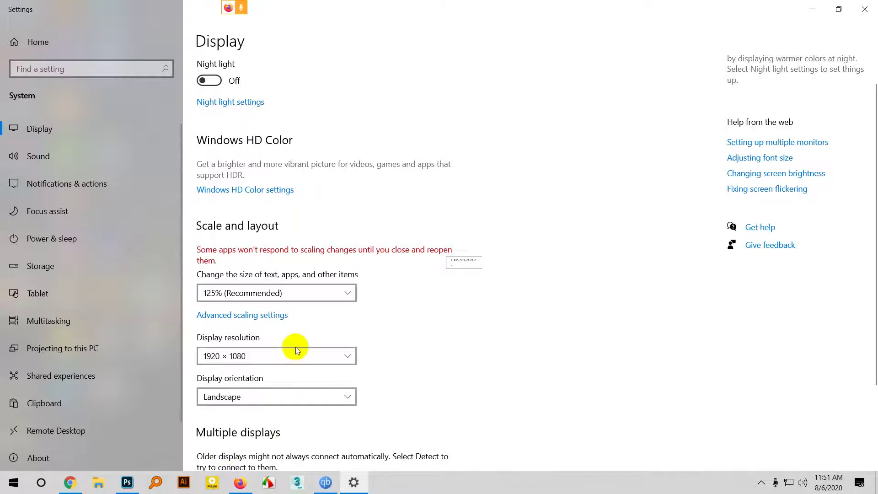
left_click(304, 292)
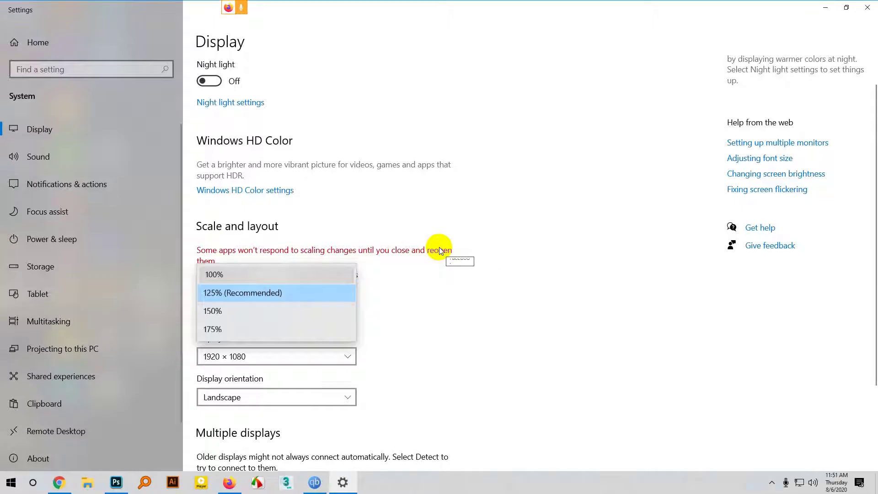
key("Return")
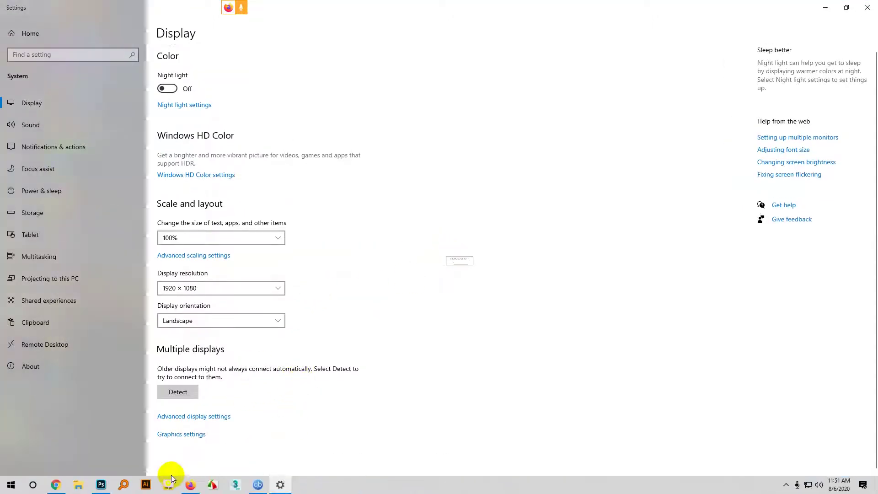
left_click(108, 484)
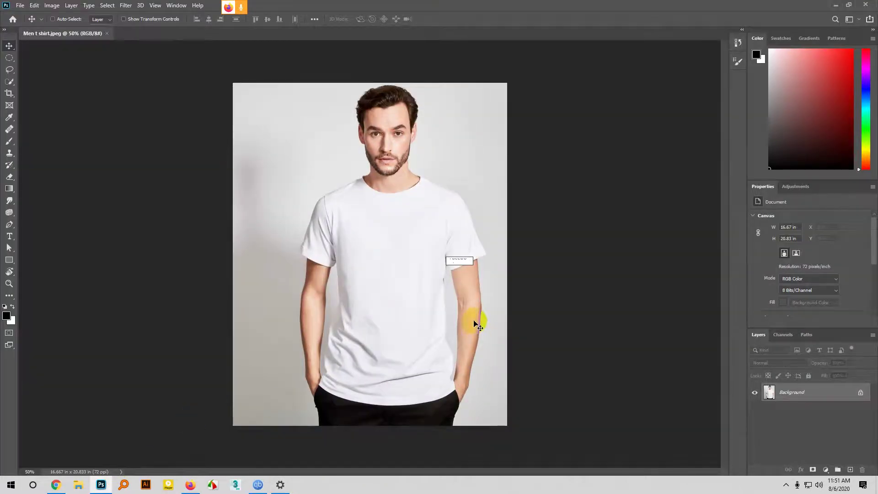
- Switch to the Google Meet call and check the microphone mute utility's options and input device
left_click(191, 485)
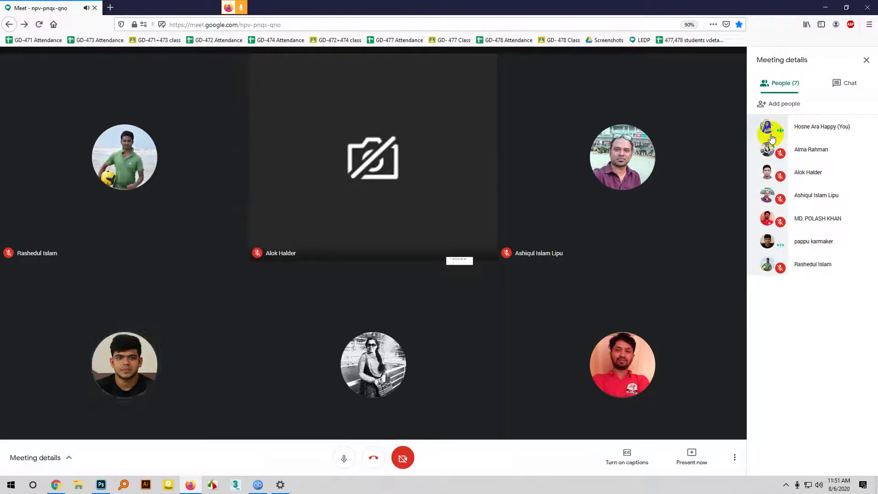
right_click(798, 485)
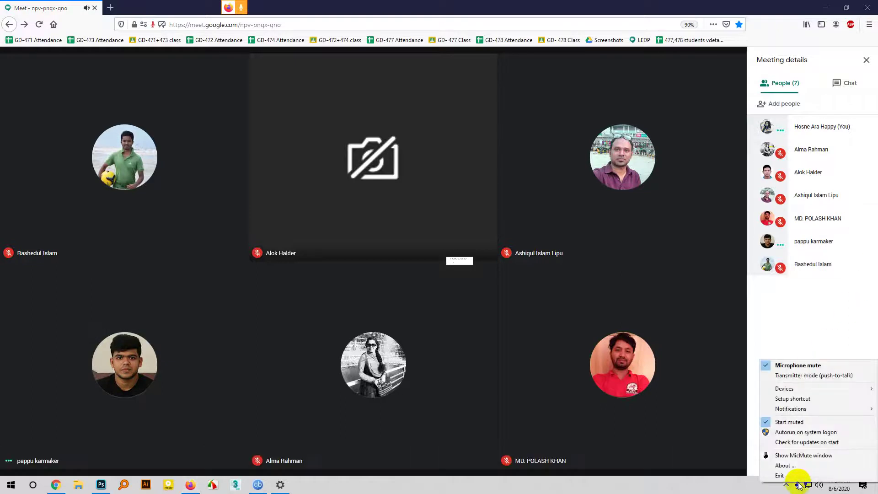
mouse_move(794, 389)
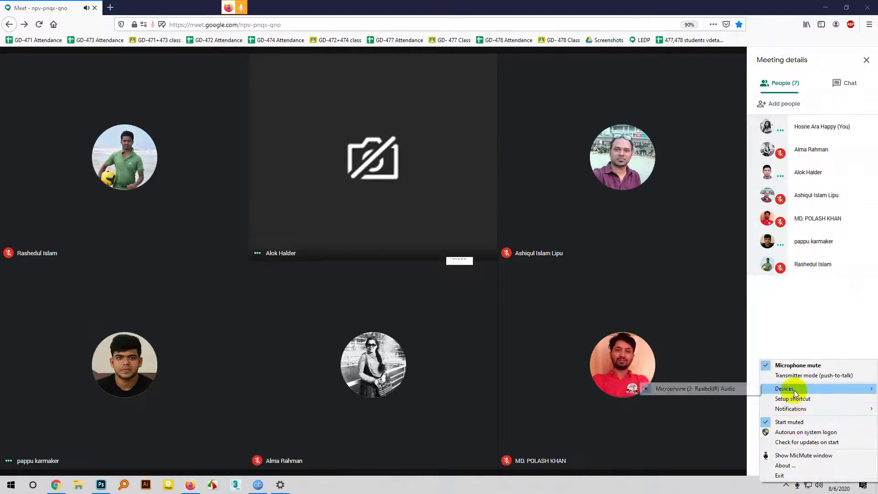
left_click(750, 389)
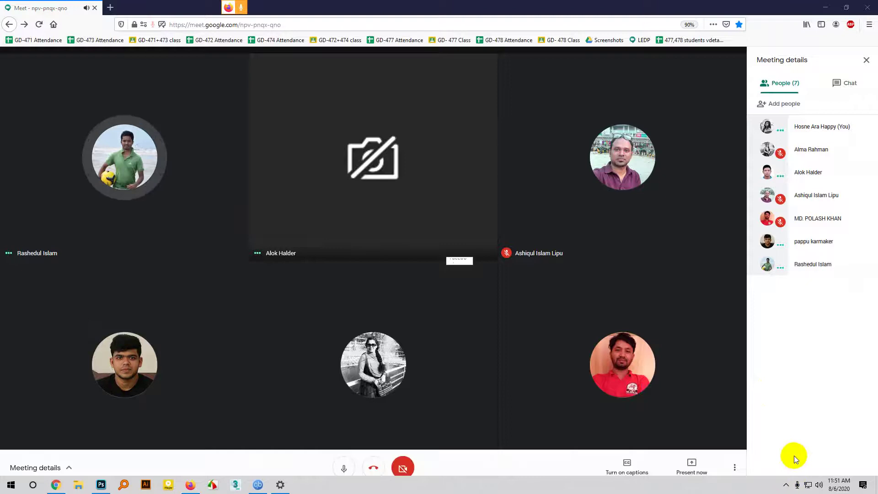
right_click(796, 484)
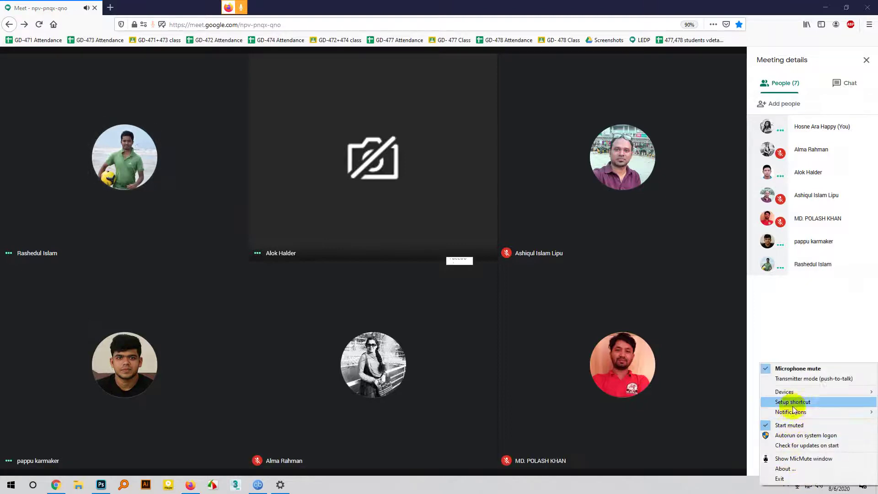
left_click(794, 330)
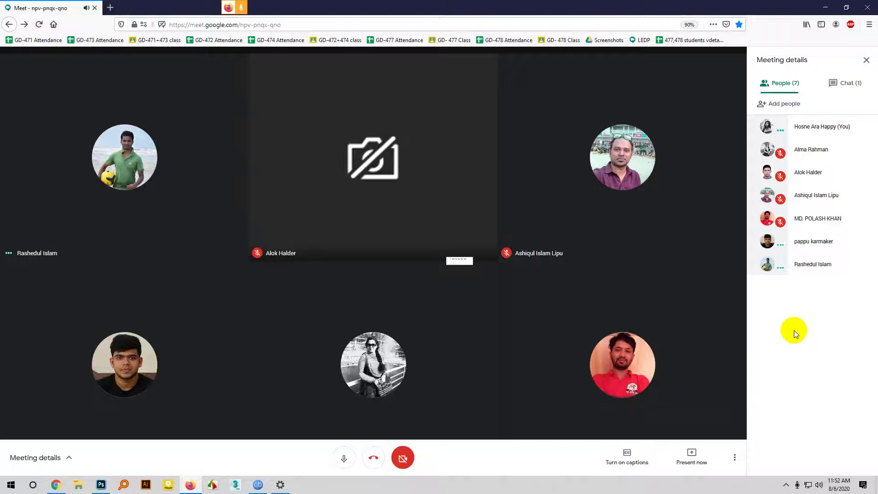
- Read the new message in the meeting chat and return to the participant list
left_click(833, 85)
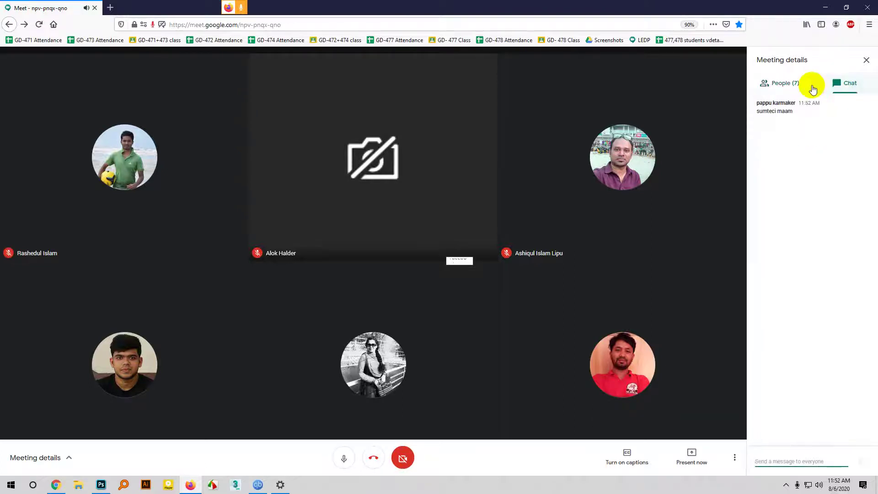
left_click(772, 83)
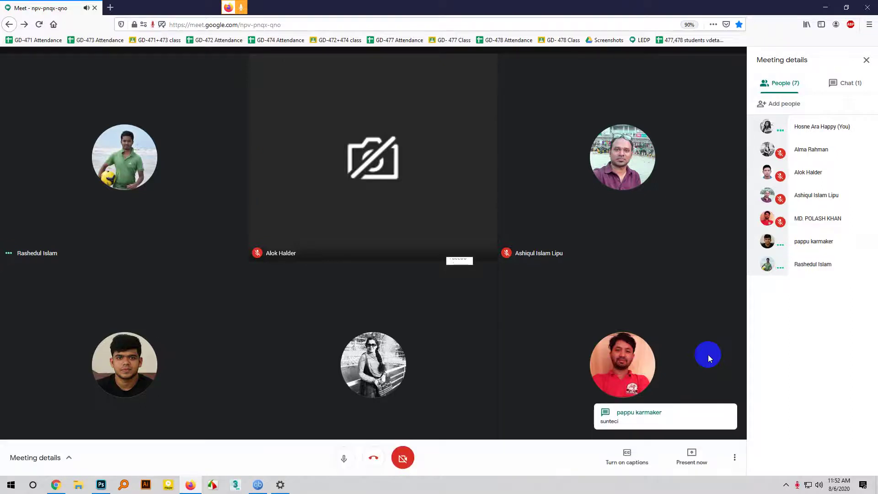
- Choose Realtek HD Audio 2nd output as the playback device and set its volume to 60
left_click(818, 485)
left_click(808, 463)
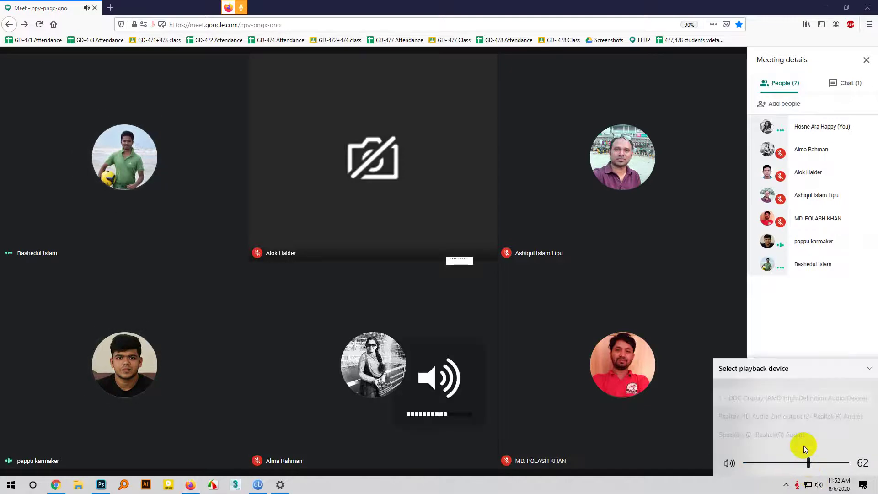
left_click(796, 417)
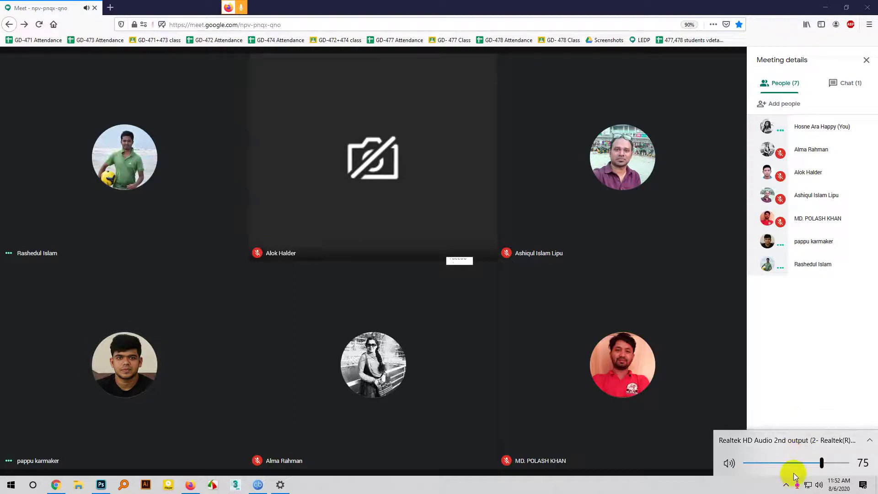
mouse_move(800, 463)
left_mouse_down()
mouse_move(828, 463)
mouse_move(806, 463)
left_mouse_up()
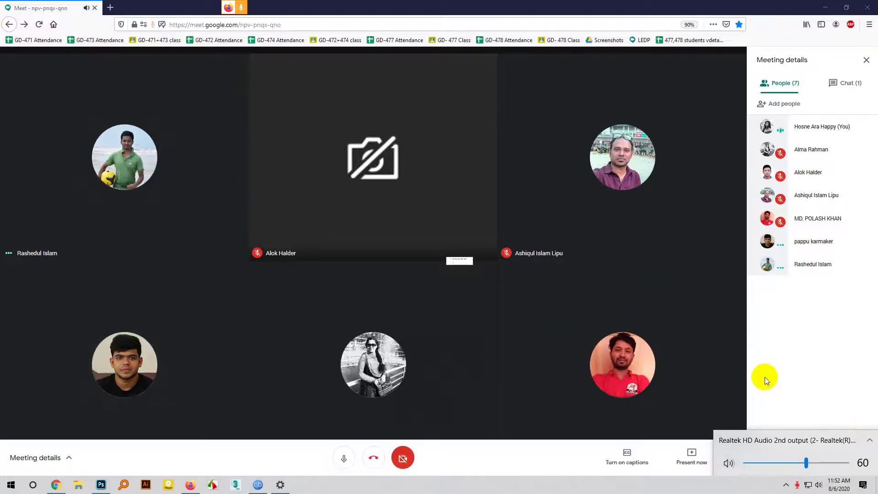
left_click(657, 432)
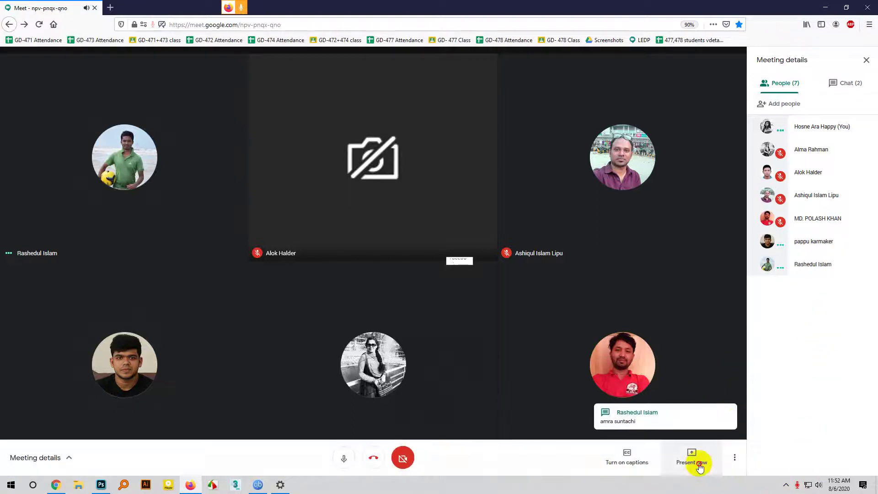
- Present the entire screen in the Google Meet call, allow the sharing request, and return to Photoshop
left_click(700, 464)
left_click(689, 401)
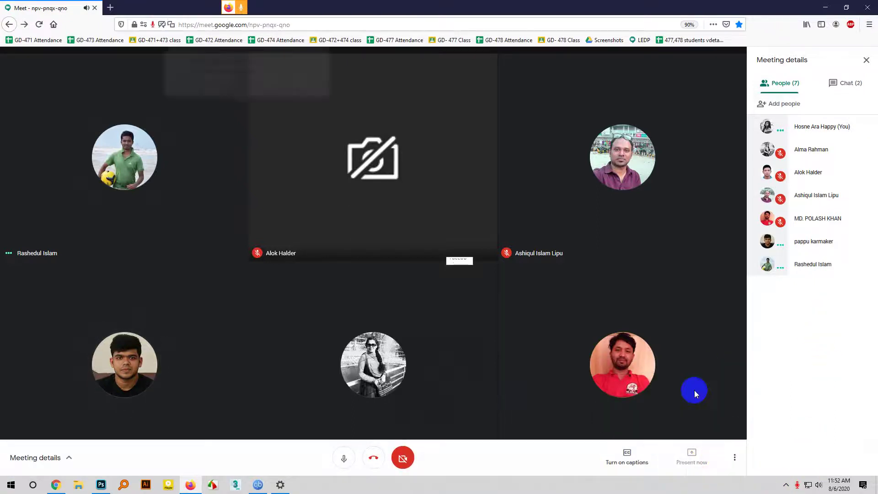
left_click(265, 64)
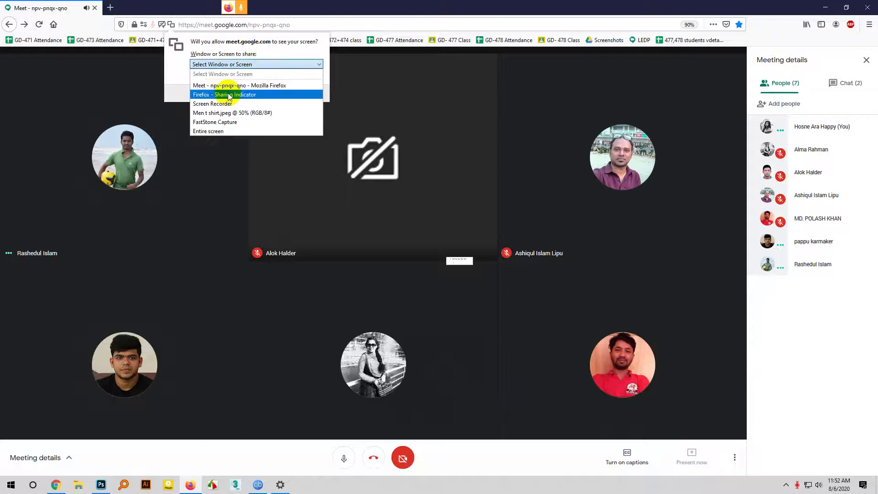
left_click(213, 131)
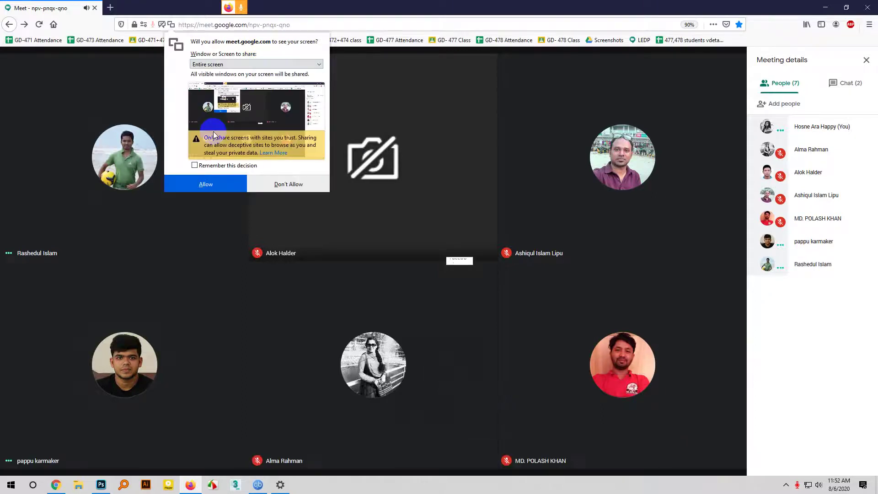
left_click(223, 186)
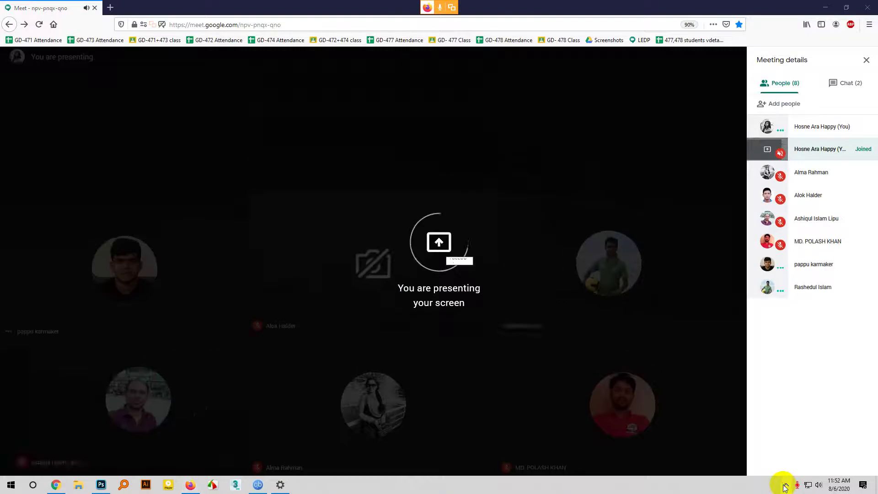
left_click(785, 484)
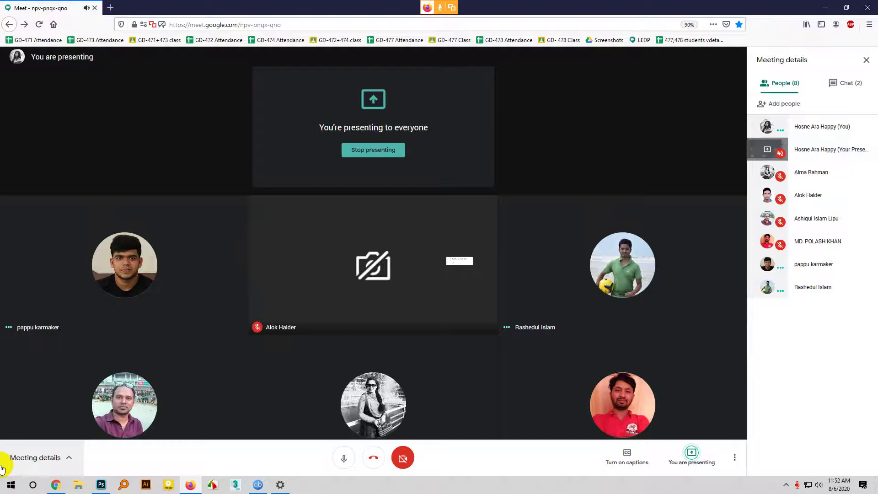
left_click(101, 484)
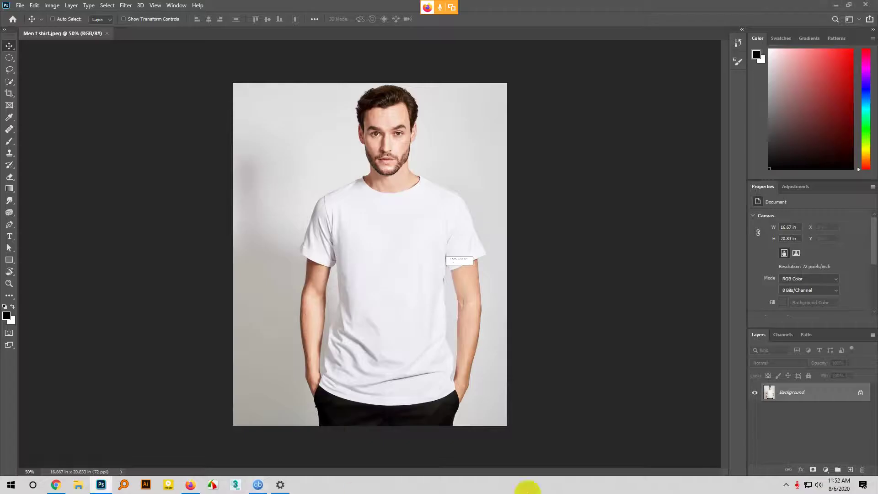
- Unlock the Background layer of the T-shirt photo to make it a regular layer
scroll(535, 188, "up", 1)
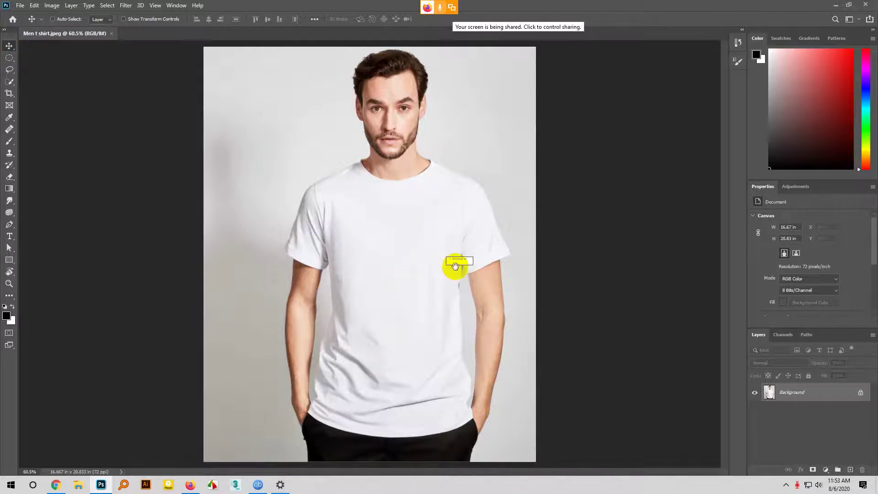
scroll(456, 270, "up", 3)
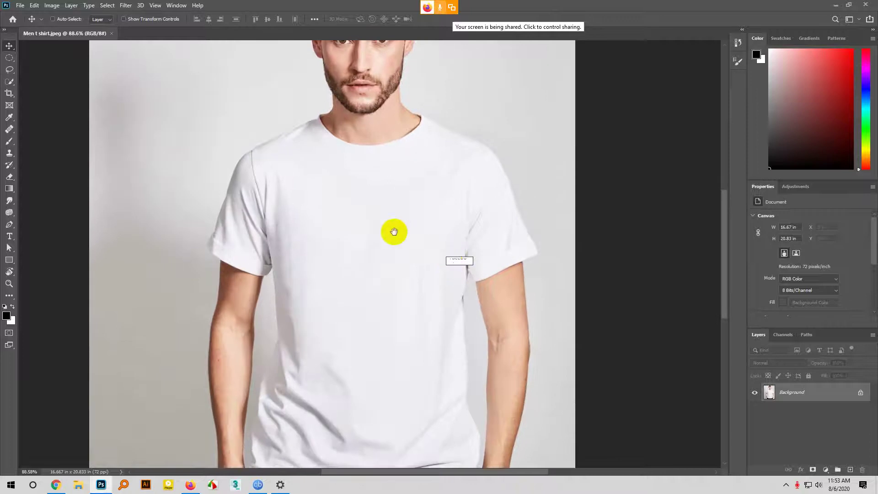
left_click_drag(392, 241, 379, 339)
scroll(379, 338, "down", 1)
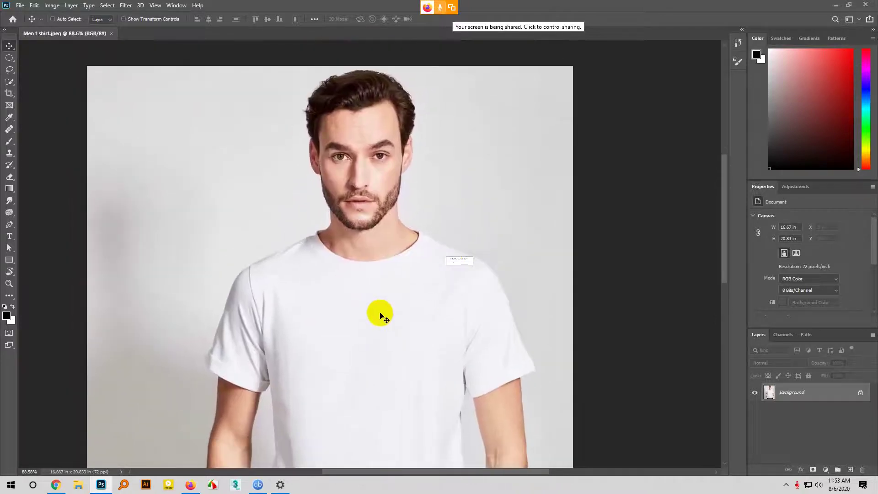
scroll(380, 315, "down", 1)
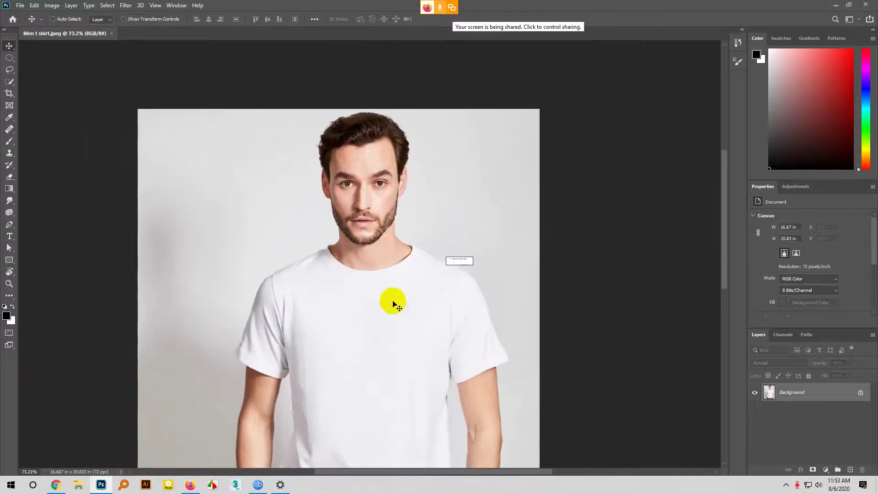
scroll(392, 300, "down", 3)
scroll(324, 258, "down", 3)
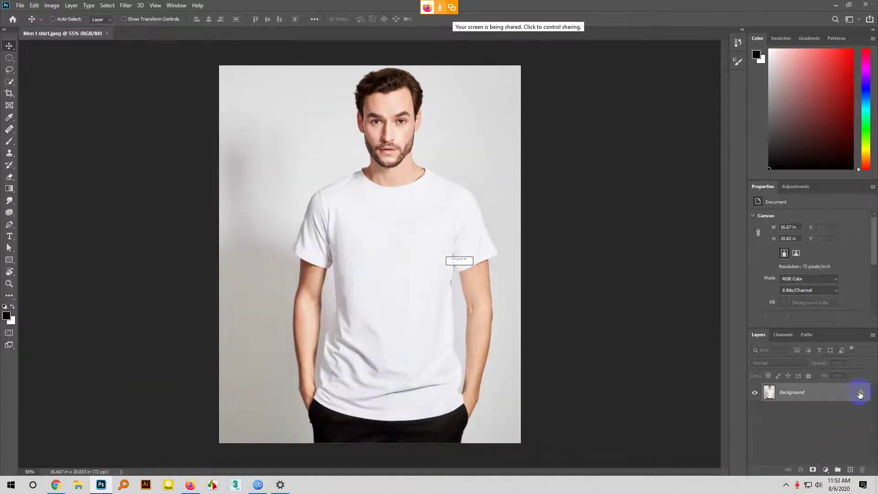
left_click(860, 394)
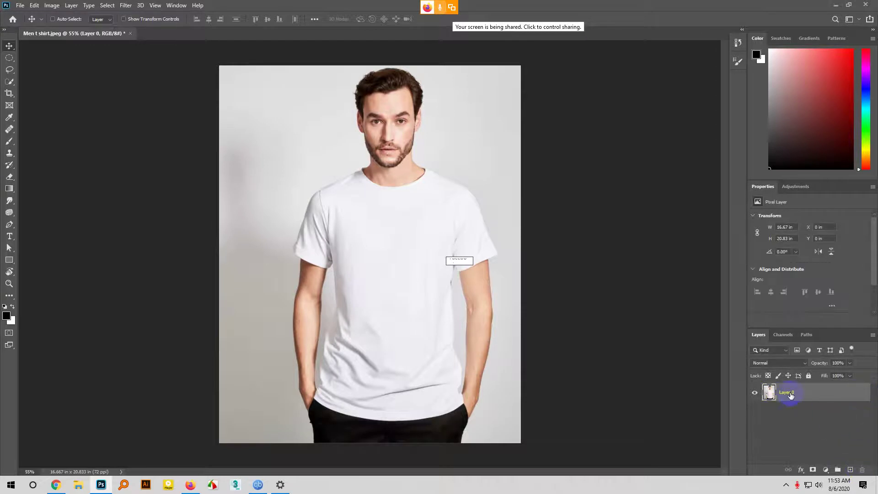
- Check the participants in the Google Meet call, return to Photoshop, and duplicate the unlocked photo layer
left_click(191, 485)
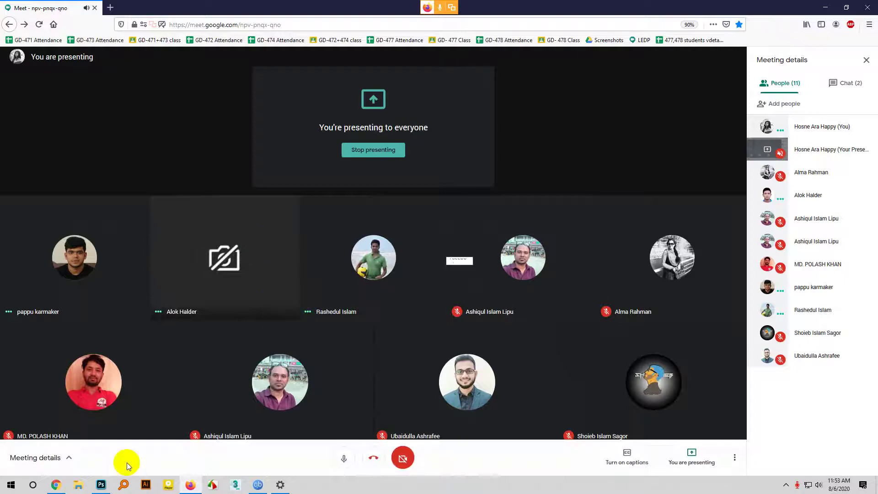
left_click(100, 486)
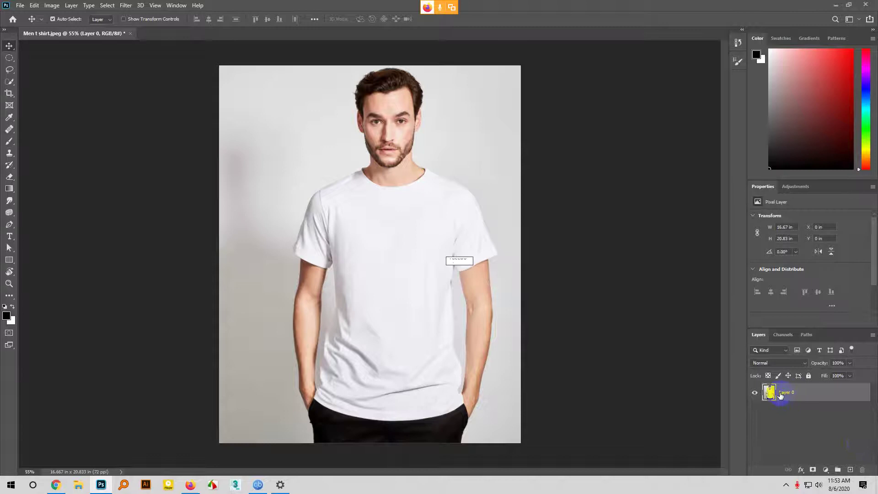
key("ctrl+j")
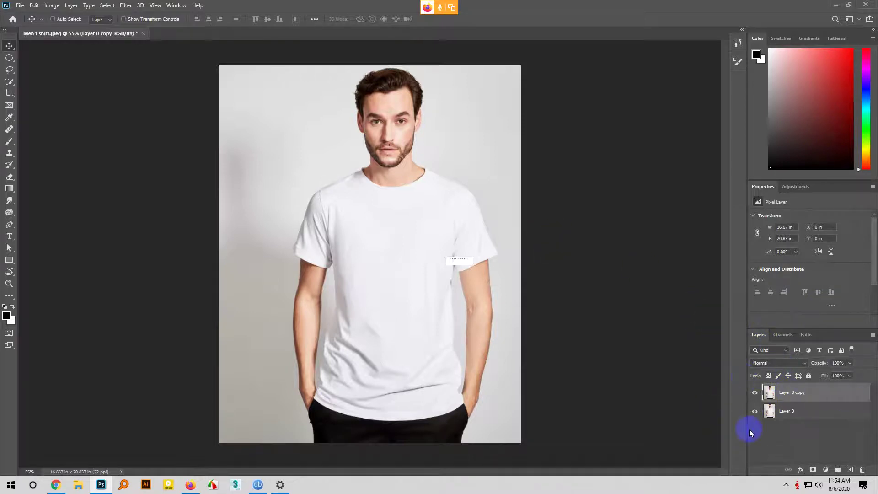
- Select the white T-shirt on the duplicated layer using the Quick Selection tool with a 300 px brush
left_click(9, 82)
scroll(437, 285, "up", 1)
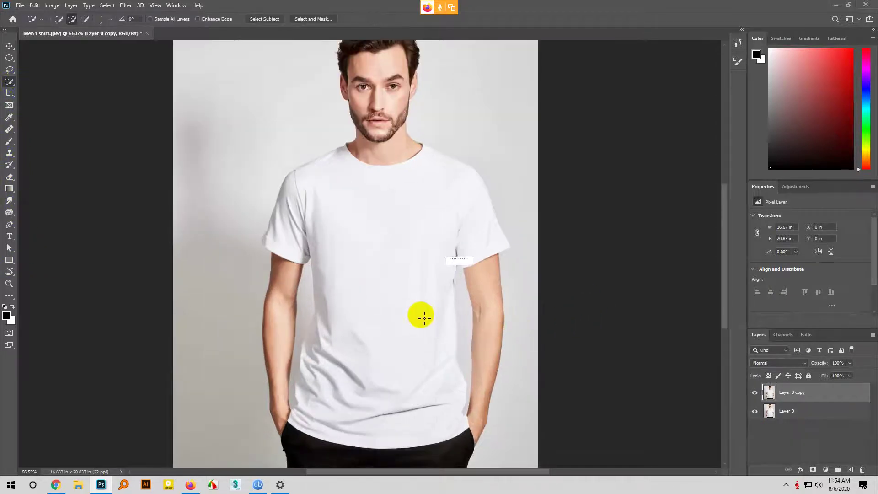
key("bracketright")
key("bracketright")
key("bracketright")
key("bracketright")
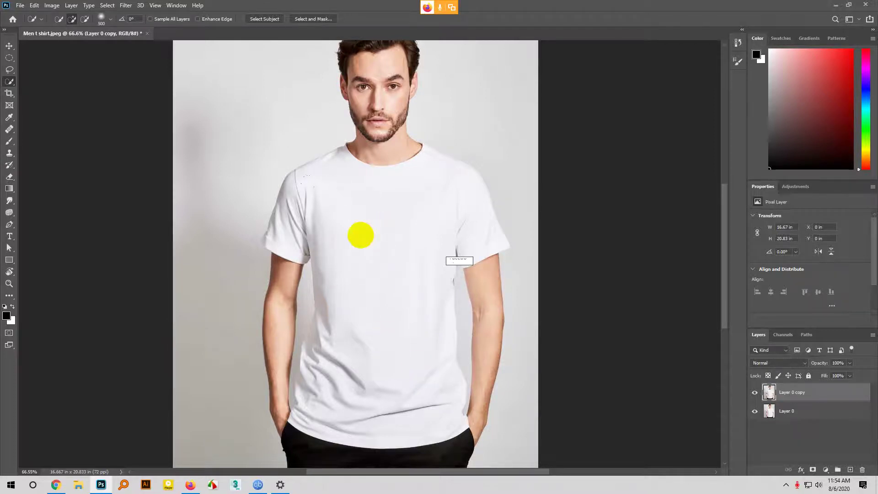
key("bracketleft")
key("bracketleft")
key("bracketleft")
key("bracketleft")
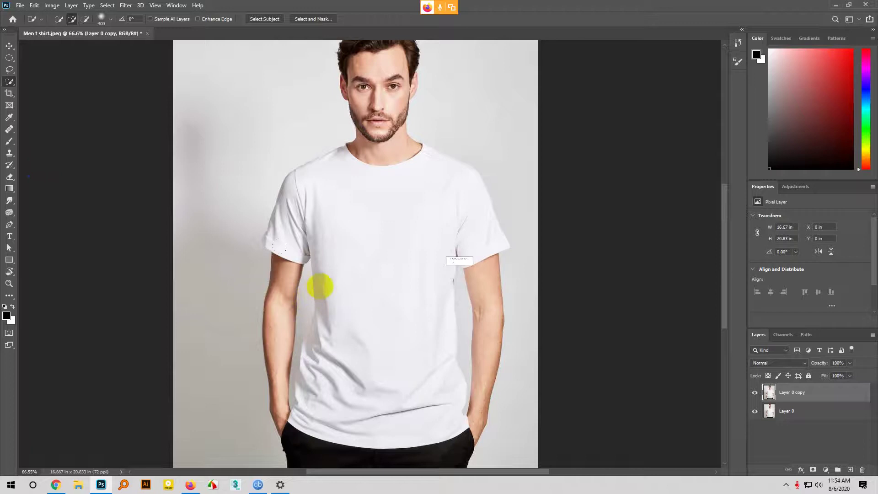
mouse_move(362, 268)
left_mouse_down()
mouse_move(377, 323)
mouse_move(338, 305)
mouse_move(301, 255)
mouse_move(316, 223)
left_mouse_up()
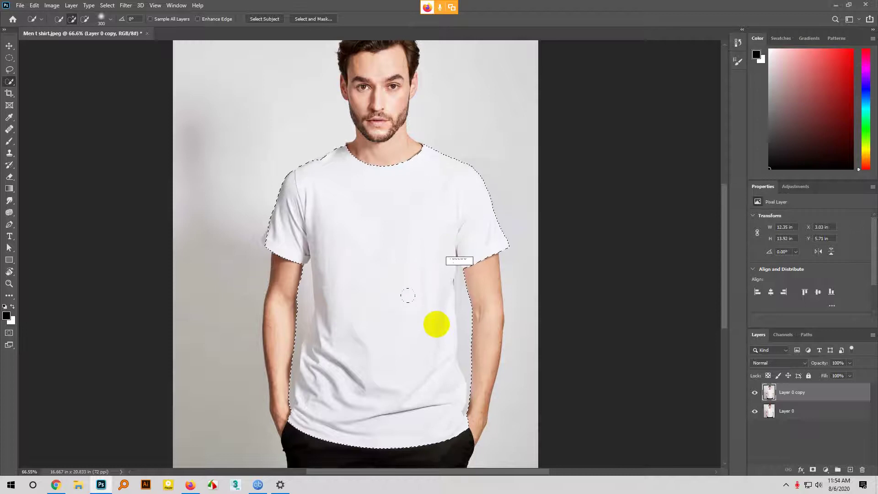
- Subtract the background gap between the T-shirt and the man's left arm from the selection using a 90 px brush
key("bracketleft")
key("bracketleft")
key("bracketleft")
key("bracketleft")
key("bracketleft")
key("bracketleft")
key("bracketleft")
key("bracketleft")
key("bracketleft")
key("bracketleft")
key("bracketleft")
key("bracketleft")
key("bracketleft")
key("bracketleft")
key("bracketleft")
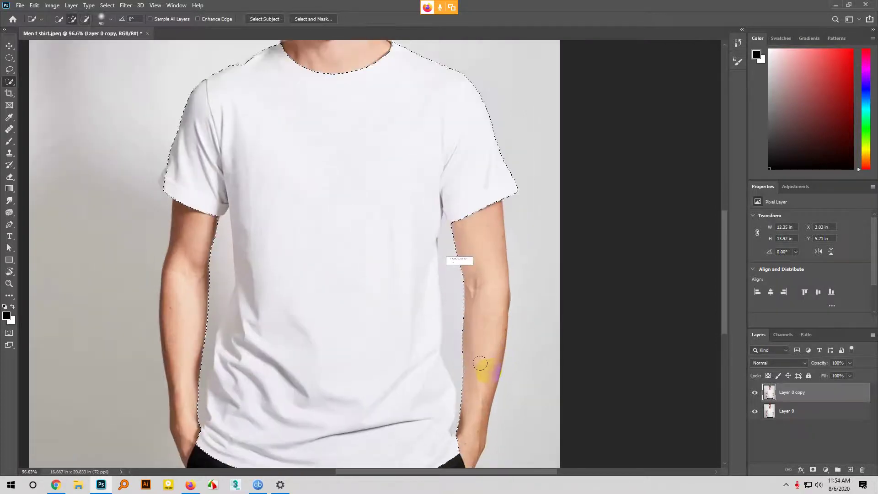
scroll(481, 367, "up", 3)
left_click(475, 361)
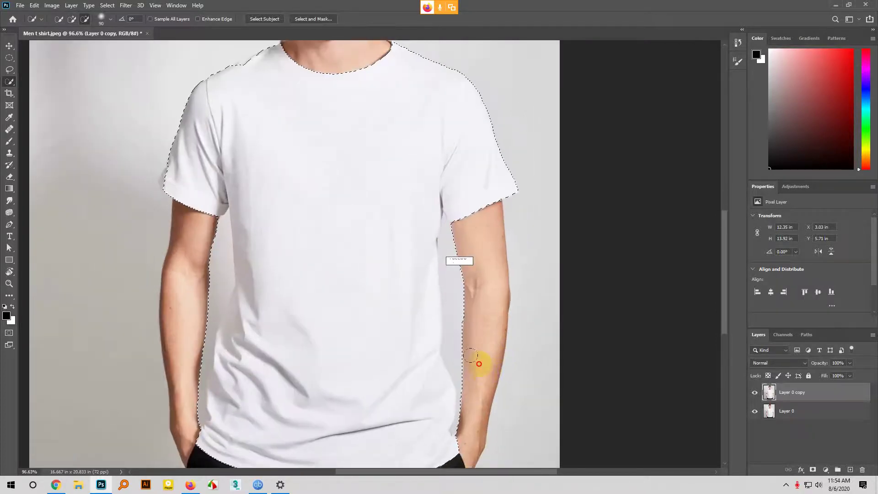
left_click_drag(467, 350, 463, 280)
- Subtract the remaining background wedge beside the man's left upper arm, up to the armpit, using progressively smaller brushes
key("bracketleft")
key("bracketleft")
key("bracketleft")
key("bracketleft")
key("bracketleft")
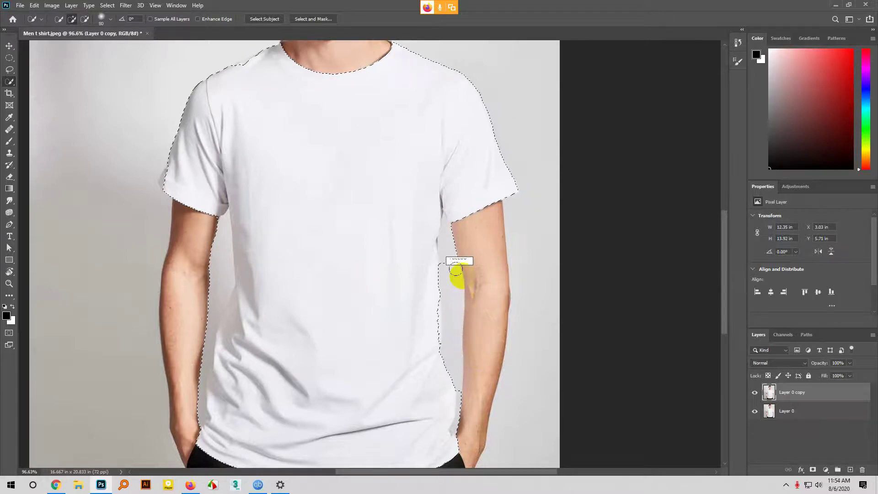
key("bracketleft")
key("bracketleft")
key("bracketleft")
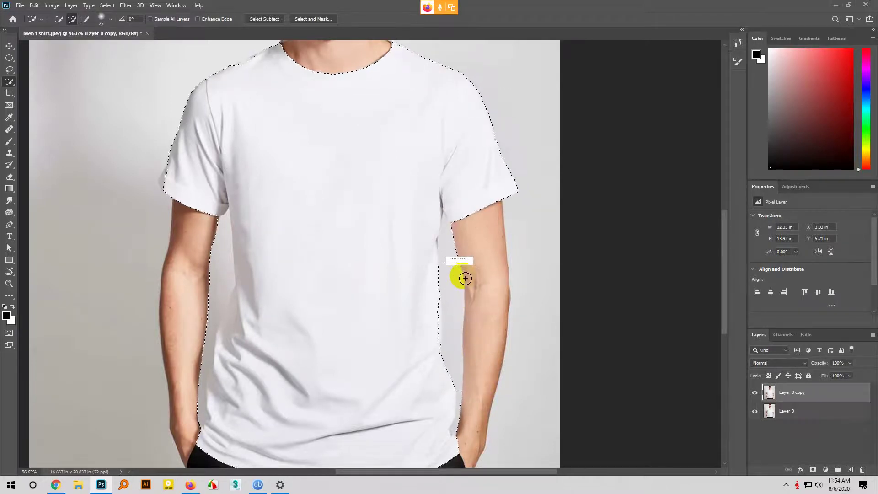
scroll(469, 225, "up", 3)
left_click_drag(440, 308, 442, 276)
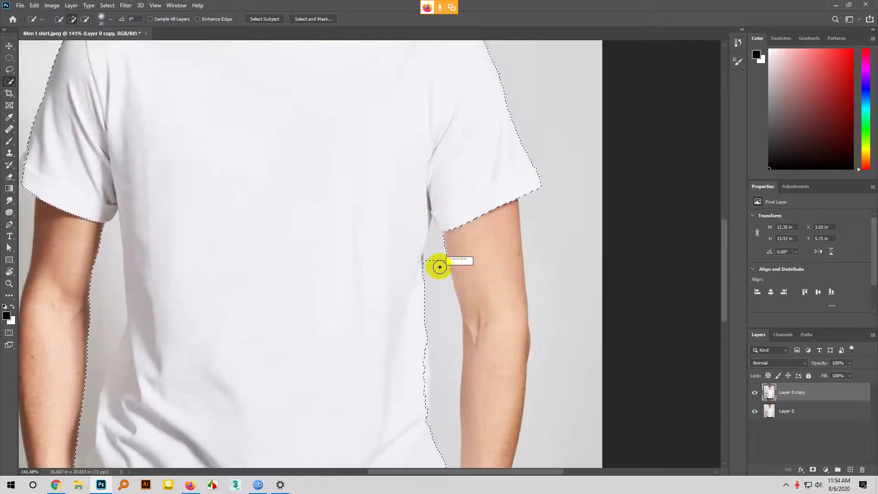
key("bracketleft")
key("bracketleft")
key("bracketleft")
key("bracketleft")
left_click_drag(439, 264, 440, 269)
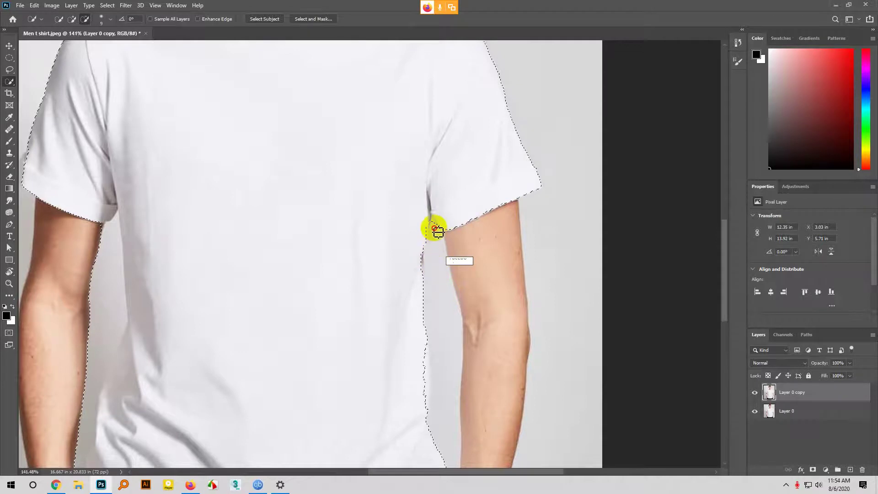
left_click_drag(438, 228, 435, 221)
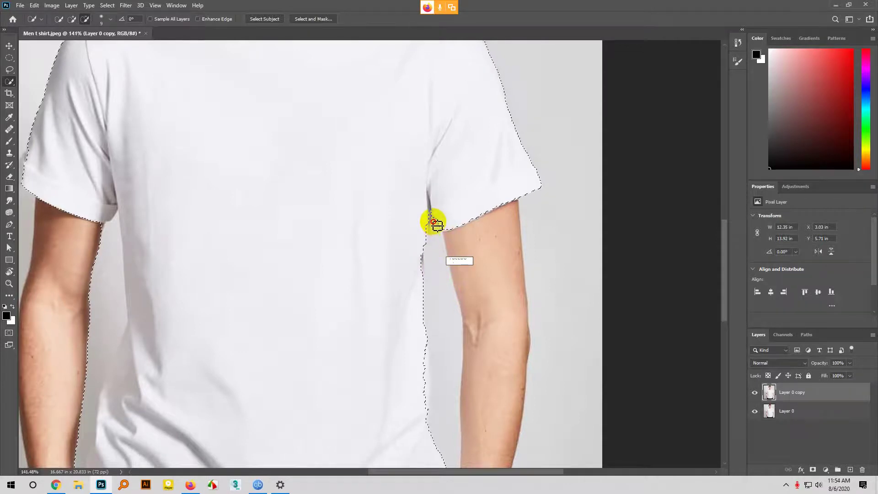
- Refine the selection edge around the left armpit and the fold just below it using a finer Quick Selection brush
scroll(428, 229, "up", 5, "alt")
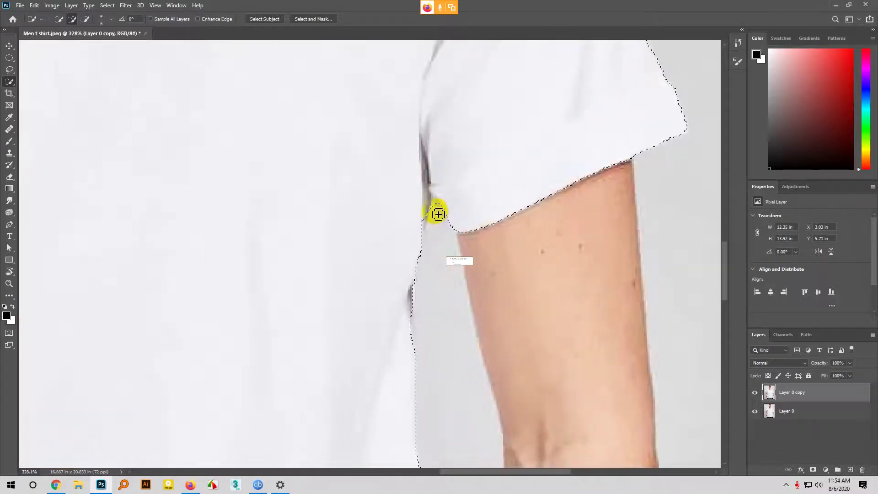
key("bracketleft")
key("bracketleft")
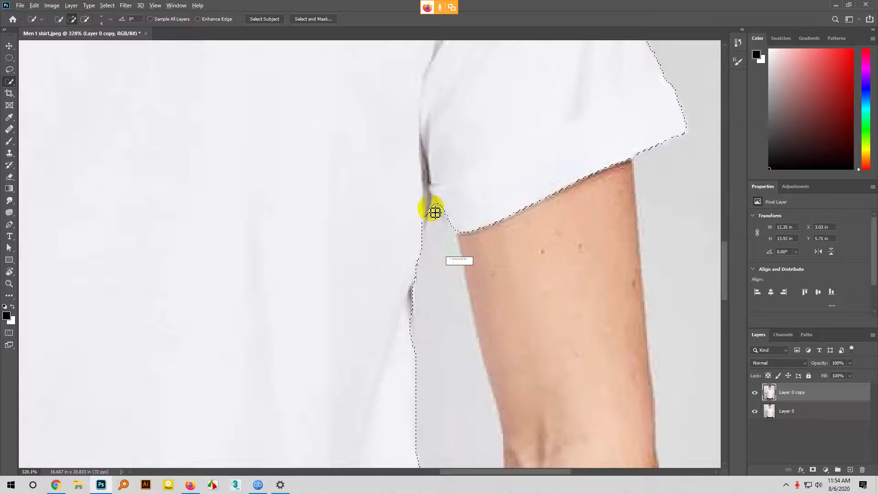
key("alt")
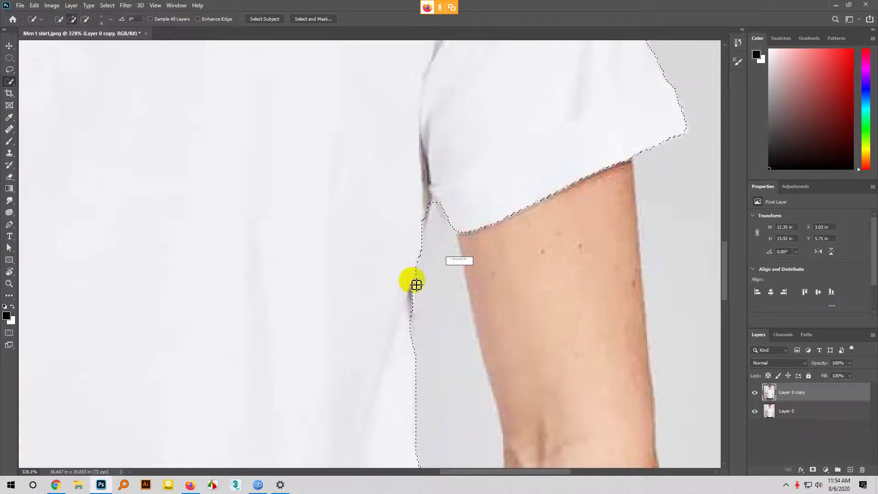
left_click_drag(415, 286, 413, 308)
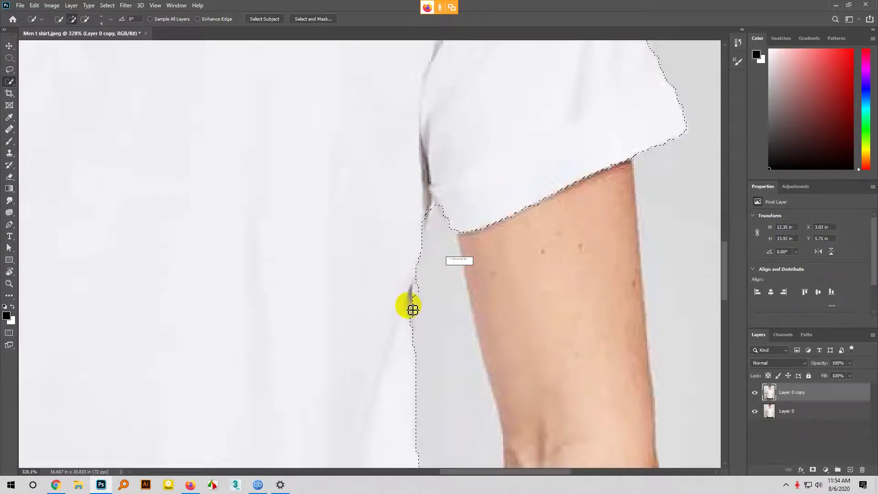
key("alt")
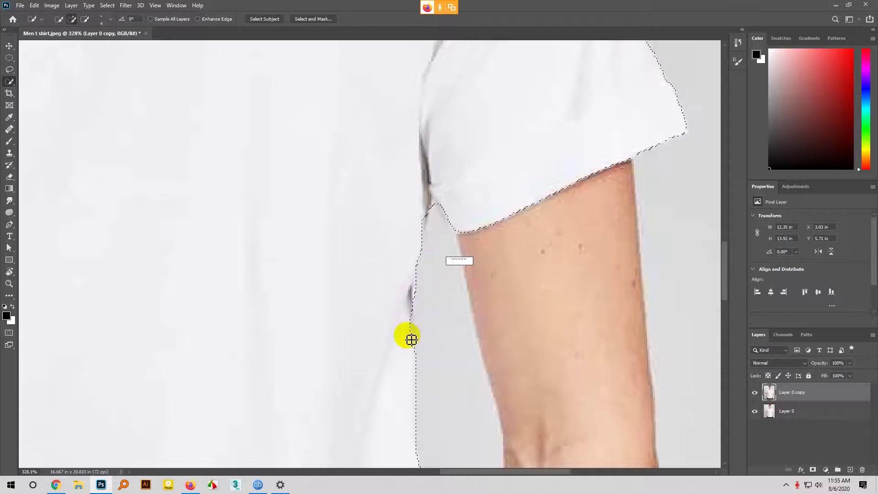
- Subtract the background sliver between the T-shirt's lower side and the man's left forearm, down to the wrist, from the selection
scroll(410, 337, "down", 2)
scroll(416, 260, "down", 5)
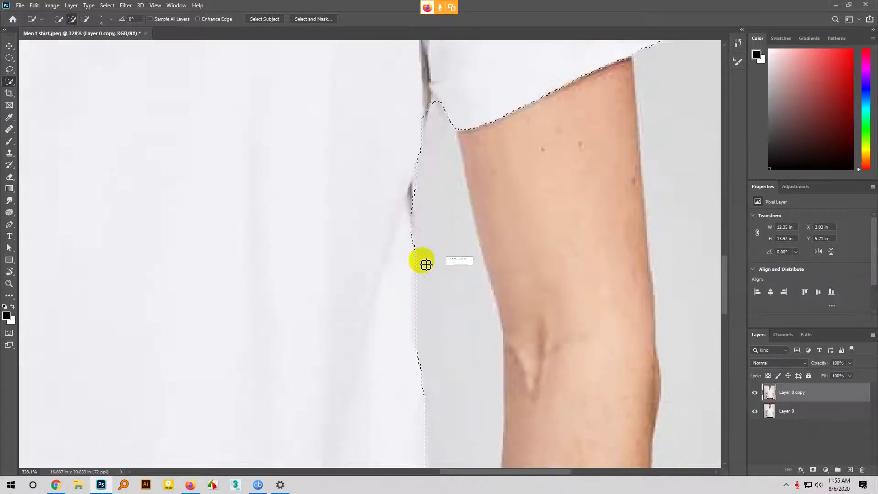
scroll(460, 312, "down", 8)
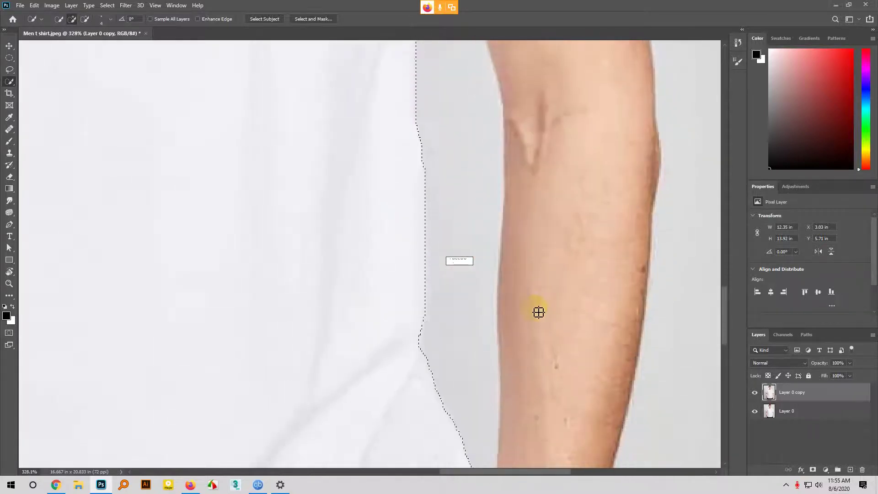
scroll(531, 327, "down", 7)
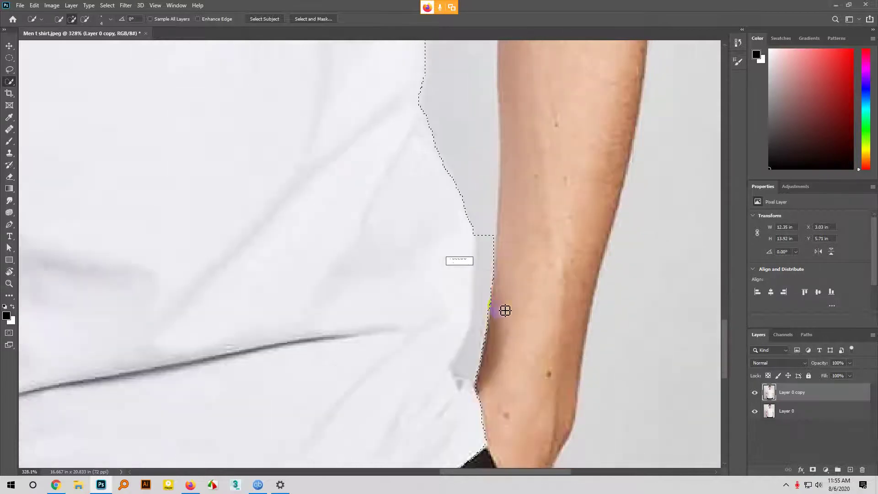
mouse_move(476, 198)
left_mouse_down()
mouse_move(494, 203)
mouse_move(486, 304)
left_mouse_up()
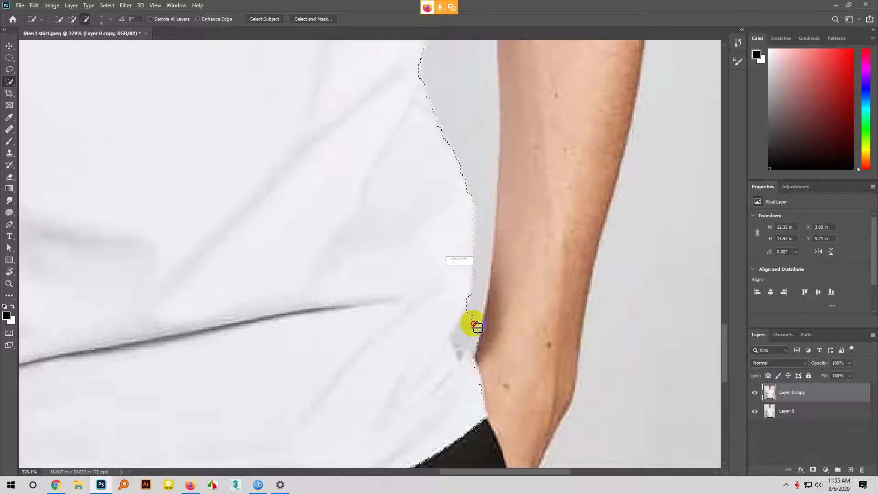
mouse_move(471, 338)
left_mouse_down()
mouse_move(459, 372)
mouse_move(465, 358)
left_mouse_up()
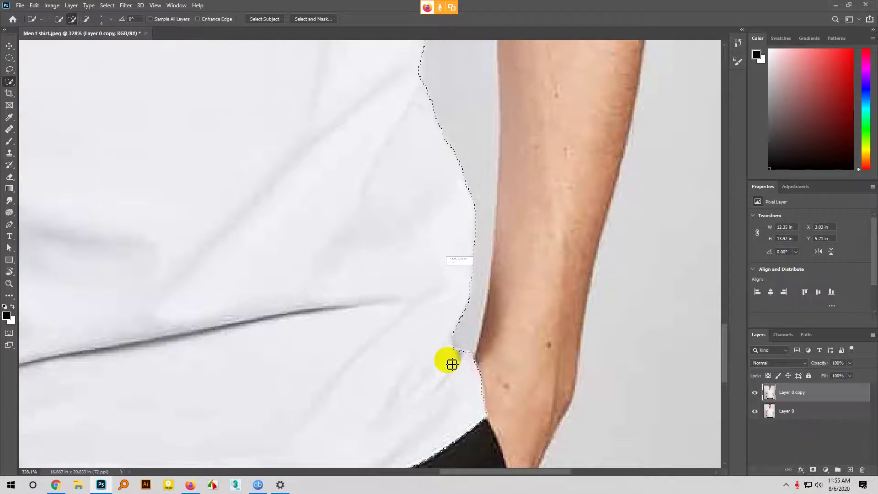
- Subtract the background gap between the T-shirt and the man's right arm, from the wrist up to the sleeve, from the selection
scroll(527, 343, "down", 5)
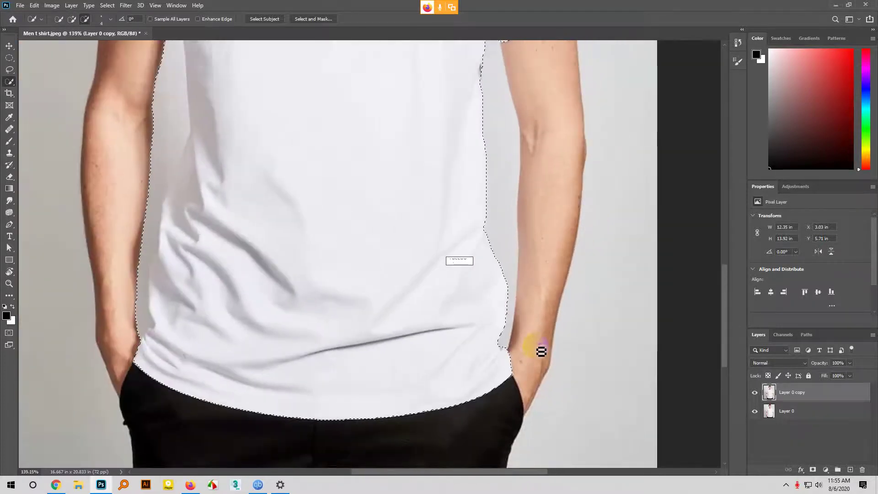
scroll(541, 351, "down", 3)
scroll(182, 359, "up", 4)
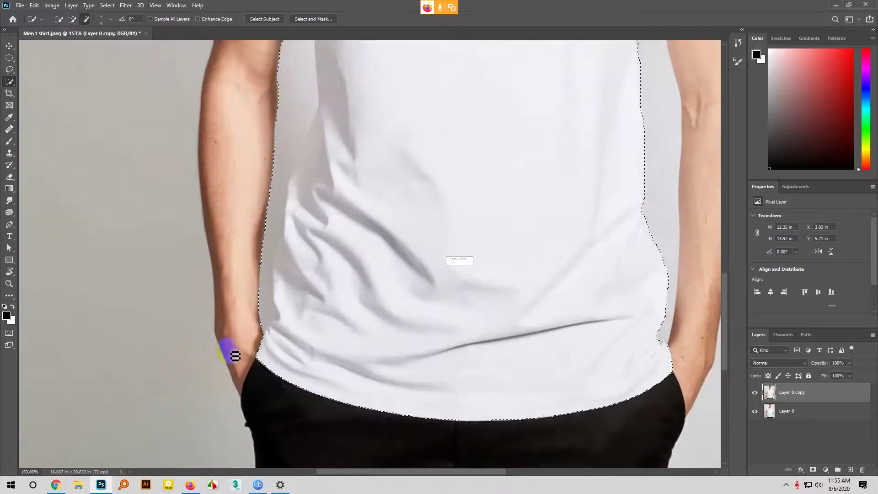
scroll(235, 356, "up", 2)
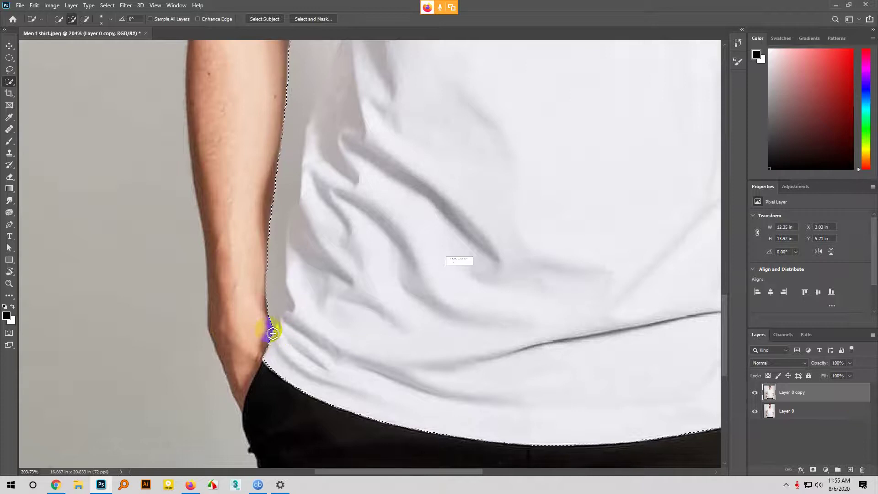
left_click(275, 326, "alt")
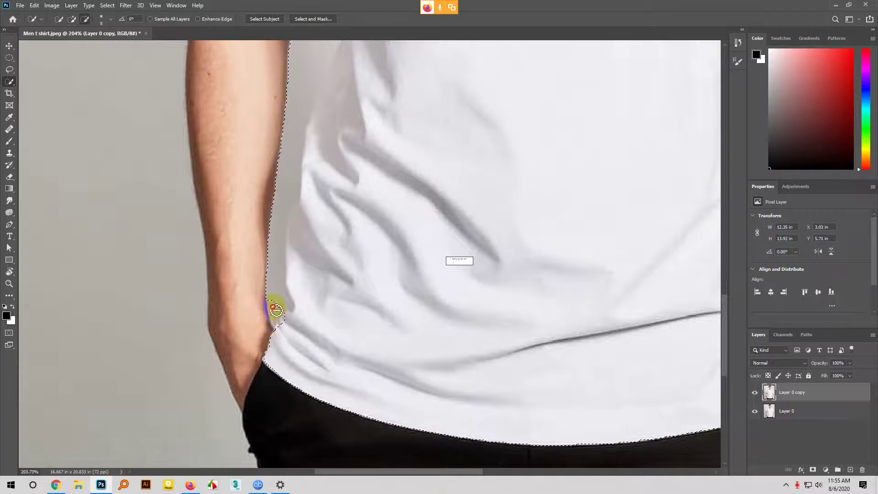
left_click_drag(270, 247, 278, 202, "alt")
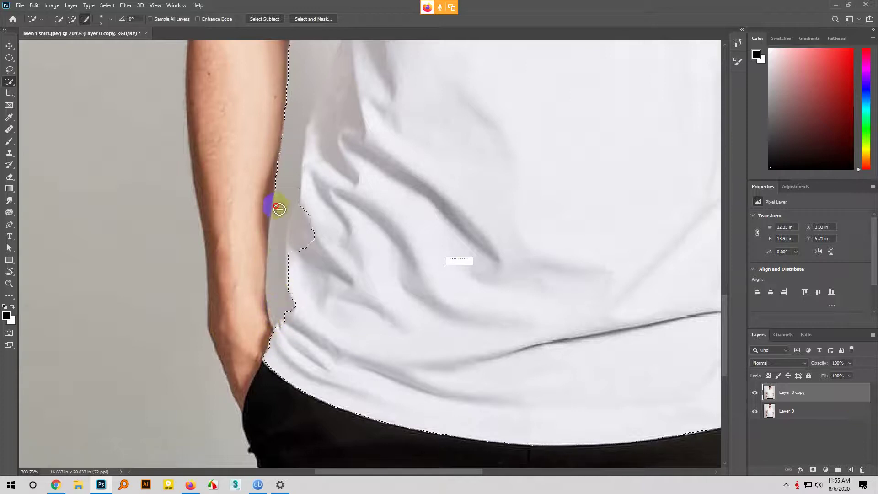
scroll(281, 200, "up", 4)
scroll(267, 318, "up", 2)
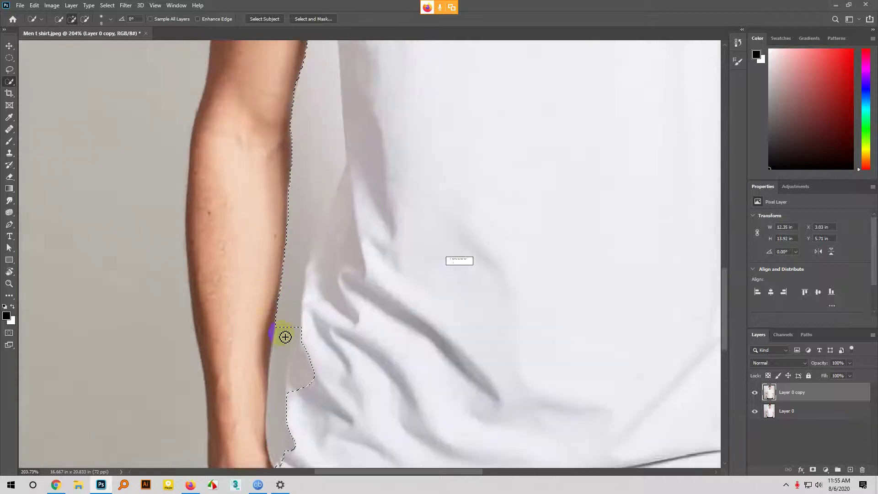
mouse_move(285, 335)
left_mouse_down("alt")
mouse_move(300, 198)
mouse_move(320, 142)
left_mouse_up("alt")
scroll(256, 337, "up", 5)
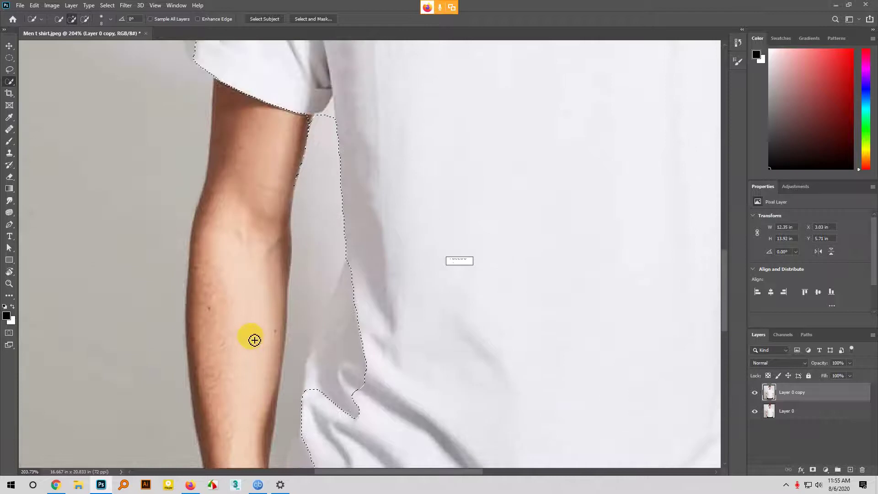
- Subtract the small background wedge under the man's right sleeve, up to the armpit, using a finer Quick Selection brush
scroll(303, 212, "up", 3, "alt")
scroll(311, 187, "up", 3, "alt")
mouse_move(284, 279)
left_mouse_down("alt")
mouse_move(300, 180)
mouse_move(321, 155)
left_mouse_up("alt")
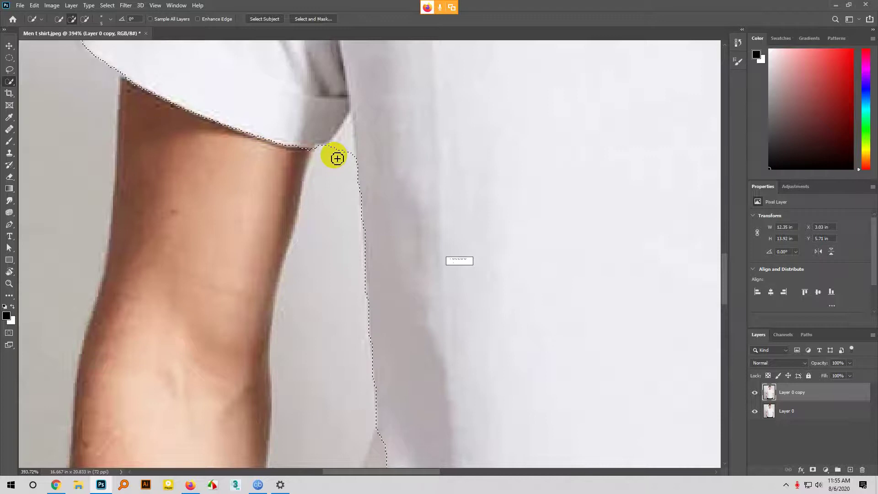
left_click_drag(343, 161, 348, 156, "alt")
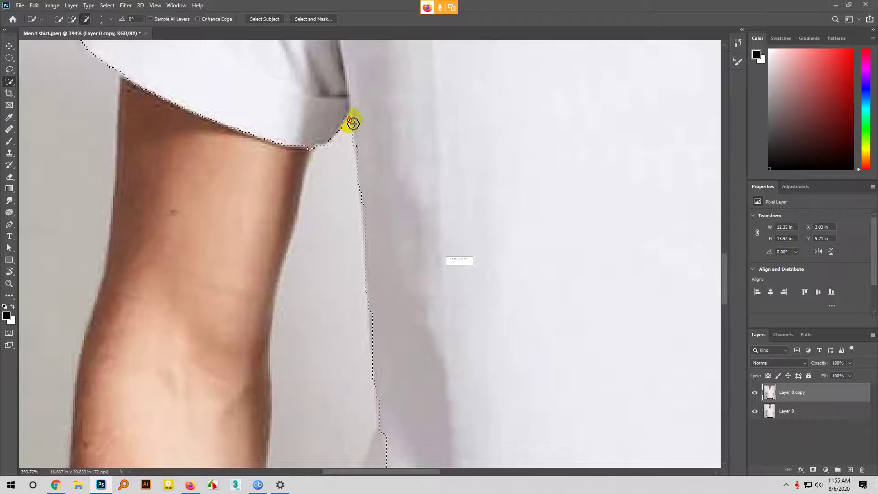
mouse_move(351, 121)
left_mouse_down()
mouse_move(344, 142)
mouse_move(322, 152)
left_mouse_up()
- Add the missed outer corner of the man's right sleeve cuff to the selection
scroll(315, 153, "down", 5, "alt")
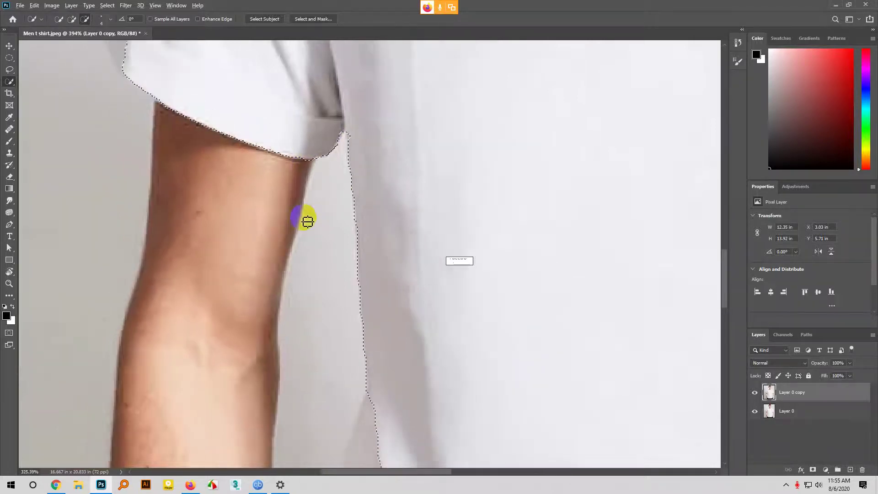
scroll(143, 202, "up", 4, "alt")
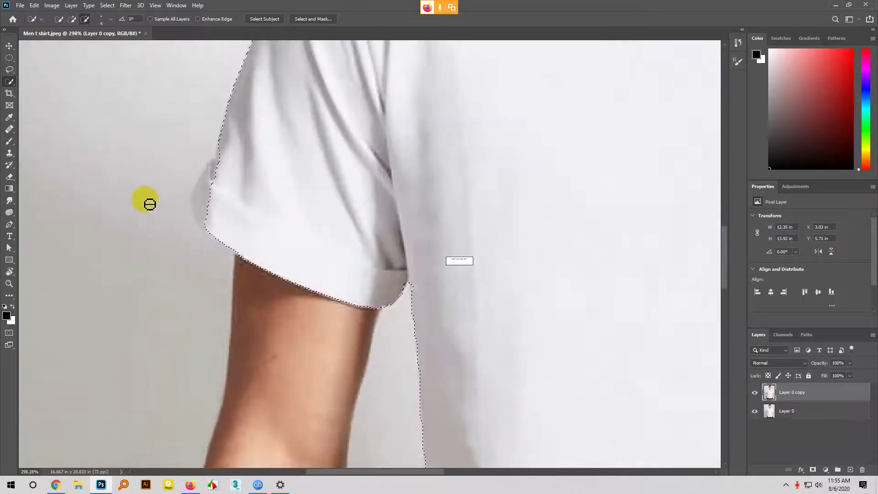
left_click_drag(201, 210, 200, 201)
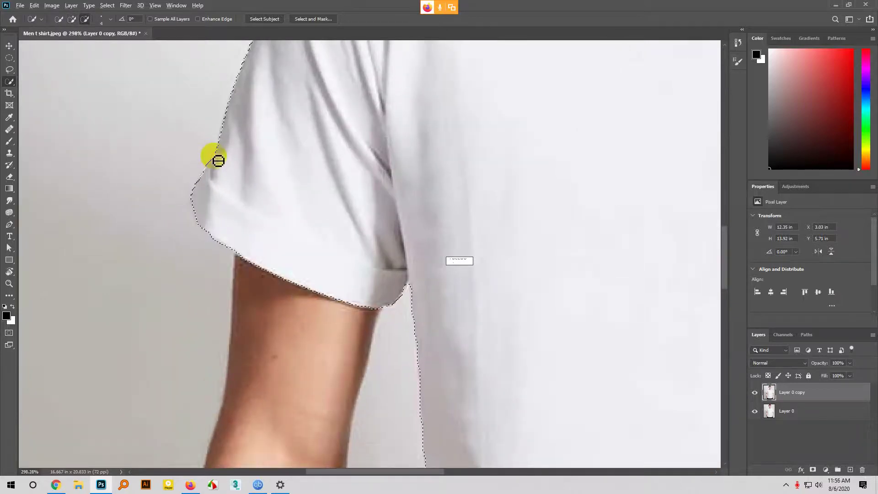
- Refine the selection edge along the man's right shoulder up to the collar
scroll(179, 298, "down", 2, "alt")
scroll(178, 297, "down", 2, "alt")
scroll(533, 157, "up", 2)
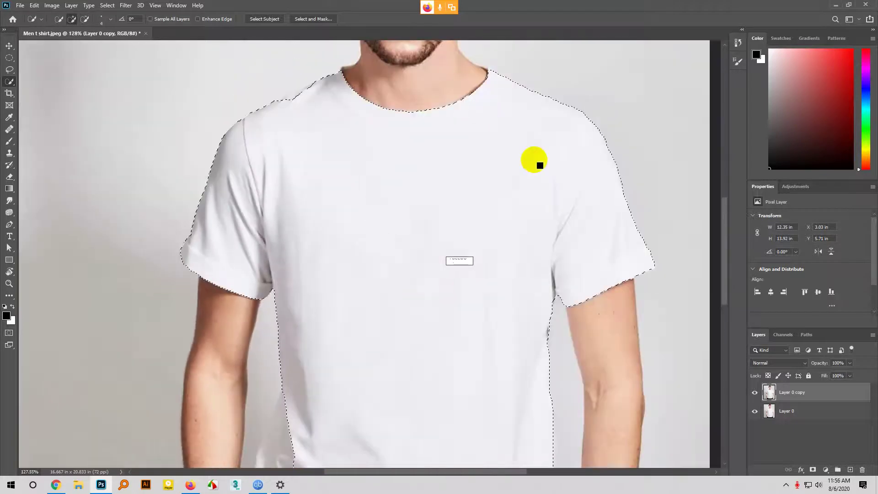
scroll(265, 69, "up", 1)
scroll(293, 113, "up", 1, "alt")
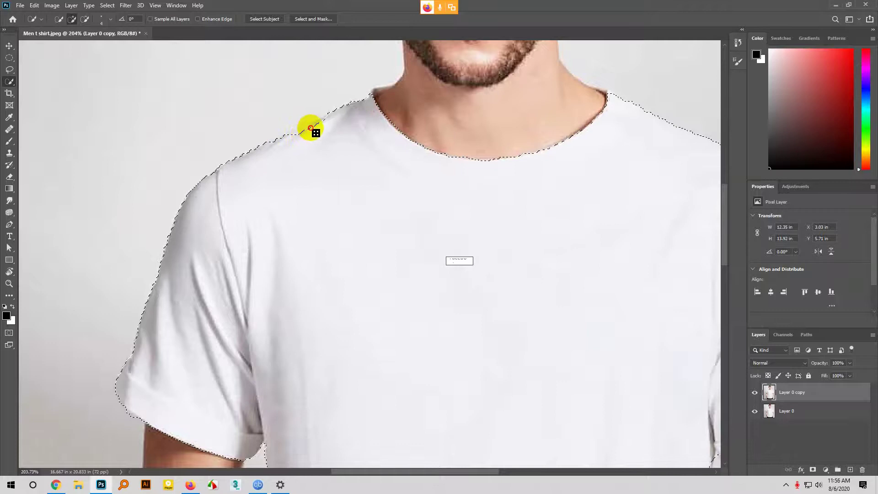
scroll(363, 87, "up", 1)
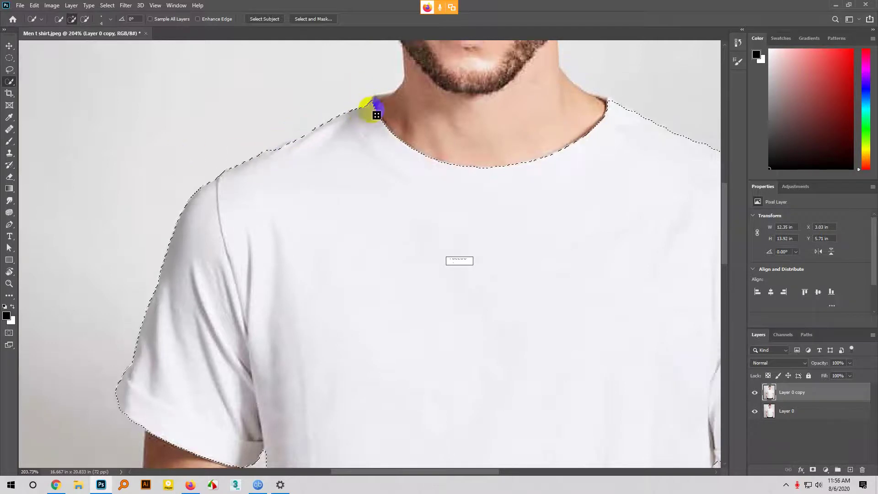
left_click(378, 106)
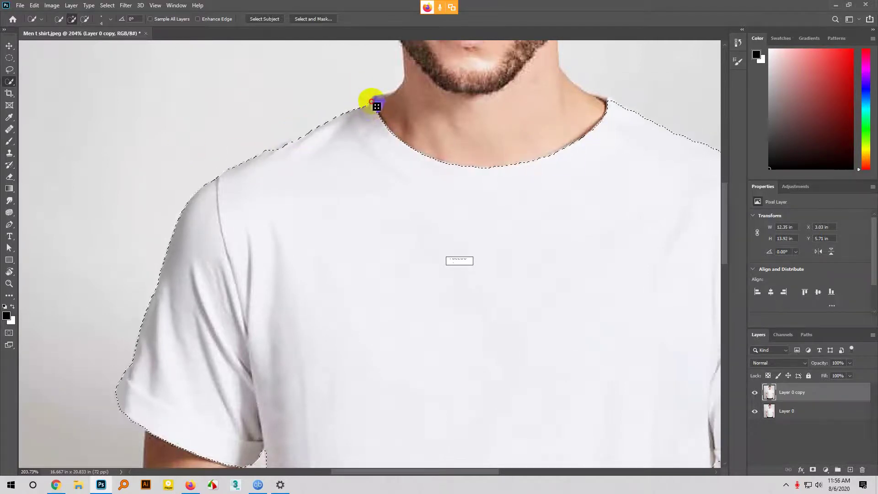
- Add the collar tip on the man's right side of the neck to the selection and trim the excess background along the adjoining shoulder
scroll(376, 106, "up", 4)
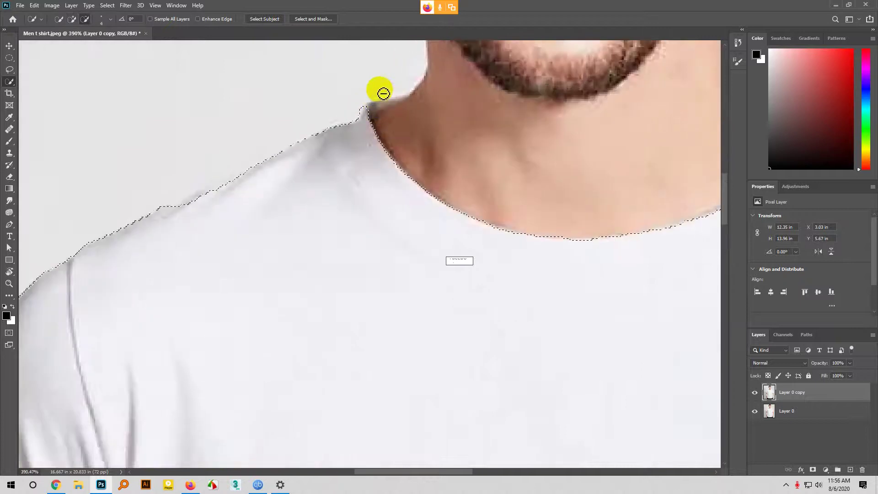
left_click(377, 115)
left_click(386, 107)
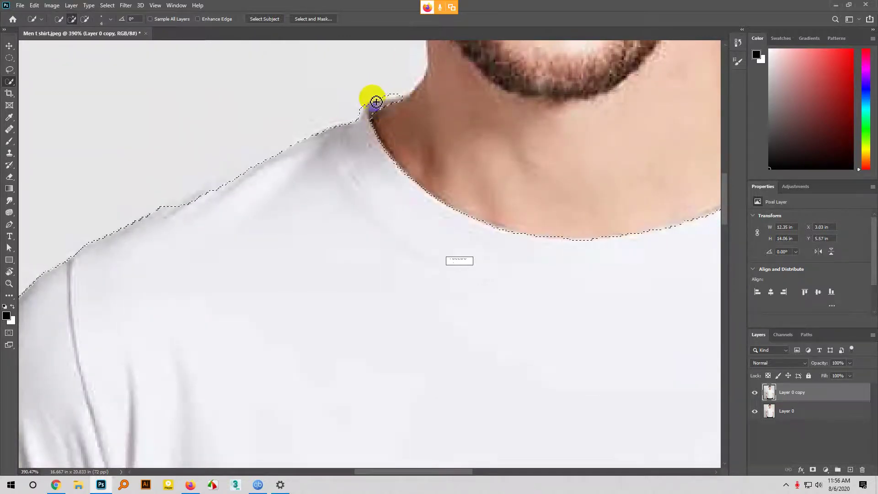
left_click(391, 97, "alt")
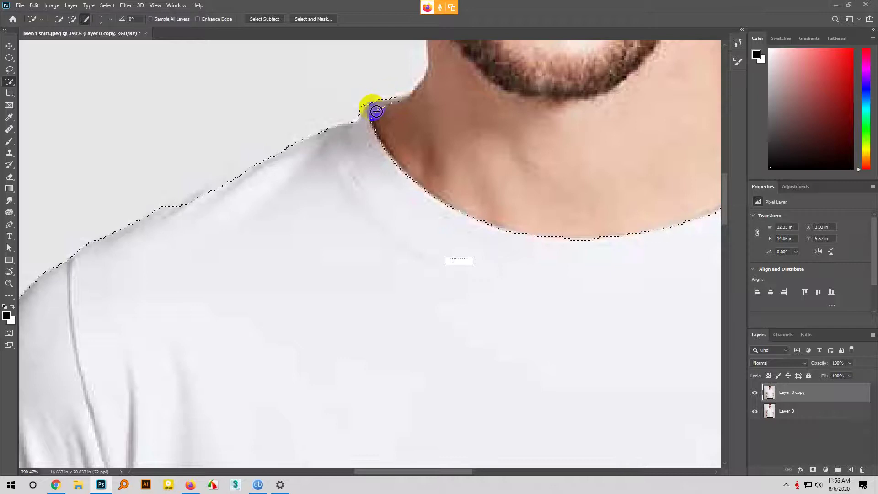
left_click(371, 112)
left_click(361, 113, "alt")
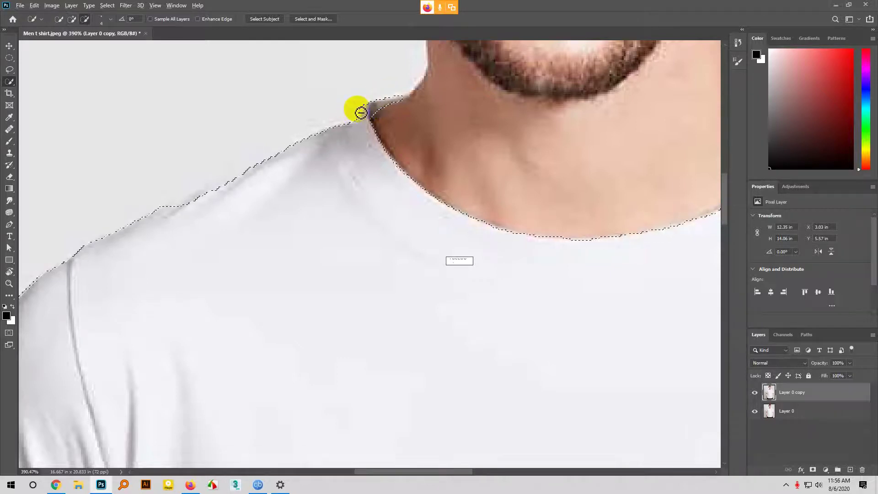
mouse_move(360, 112)
left_mouse_down()
mouse_move(197, 190)
mouse_move(202, 214)
mouse_move(185, 209)
mouse_move(217, 198)
left_mouse_up()
- Add the missing T-shirt folds along the man's right waist back into the selection, down to the hem near the wrist
scroll(215, 210, "down", 5)
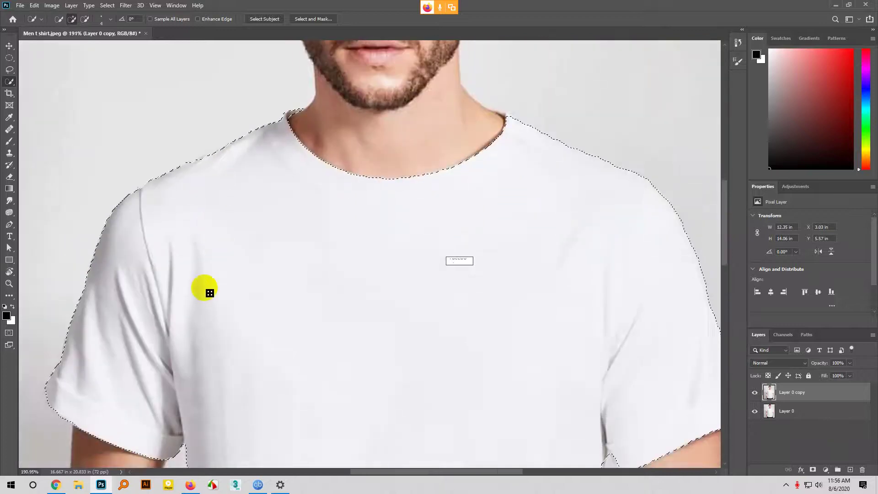
scroll(209, 294, "down", 3)
scroll(210, 292, "down", 4)
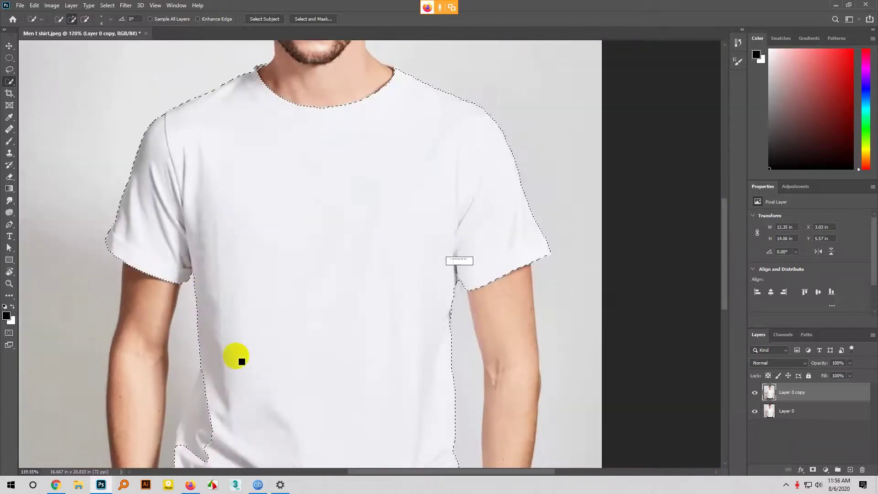
scroll(226, 396, "down", 3)
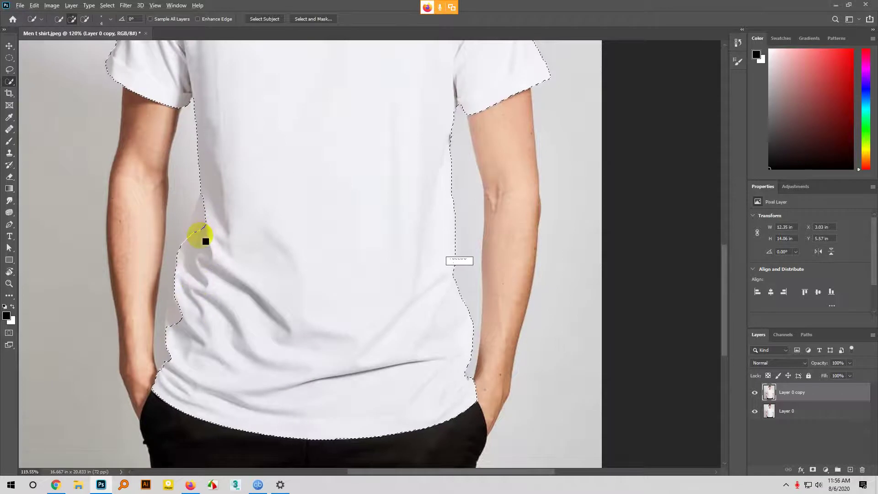
scroll(193, 236, "up", 2)
mouse_move(198, 241)
left_mouse_down()
mouse_move(208, 226)
mouse_move(178, 330)
mouse_move(178, 312)
mouse_move(178, 349)
mouse_move(174, 325)
left_mouse_up()
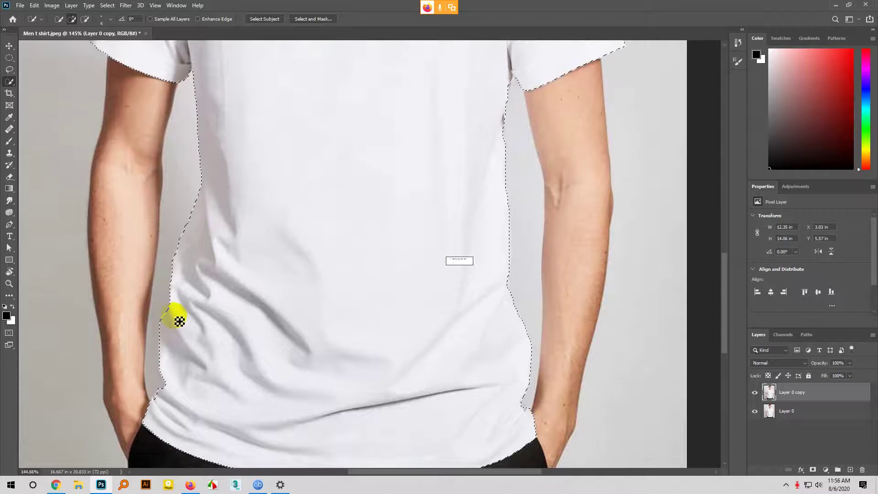
scroll(180, 317, "down", 2)
scroll(171, 377, "up", 10)
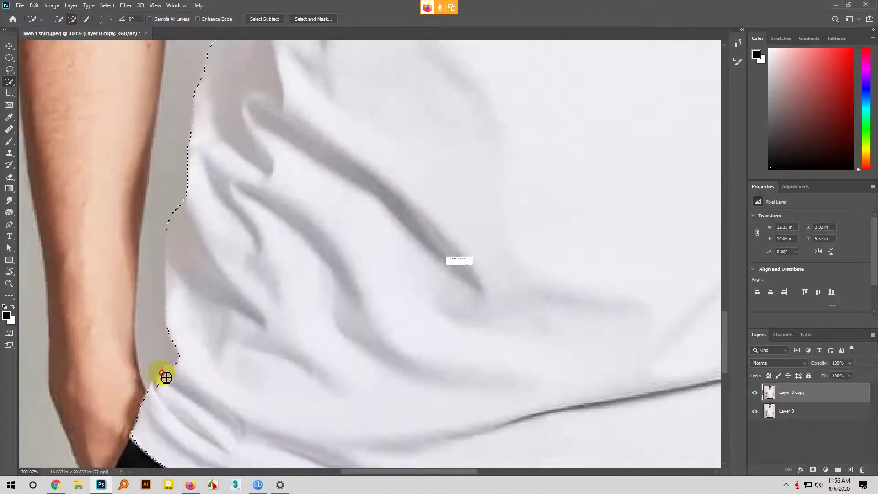
scroll(173, 375, "down", 8)
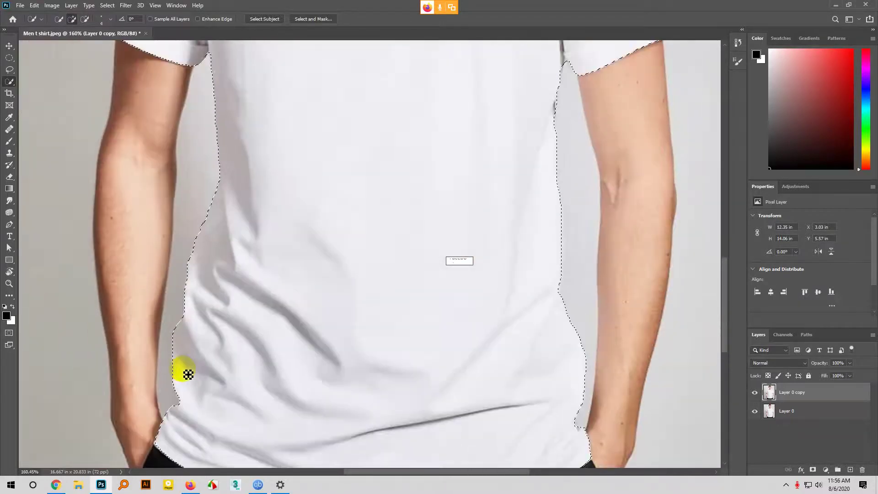
- Add a layer mask to Layer 0 copy from the T-shirt selection
scroll(188, 376, "down", 3)
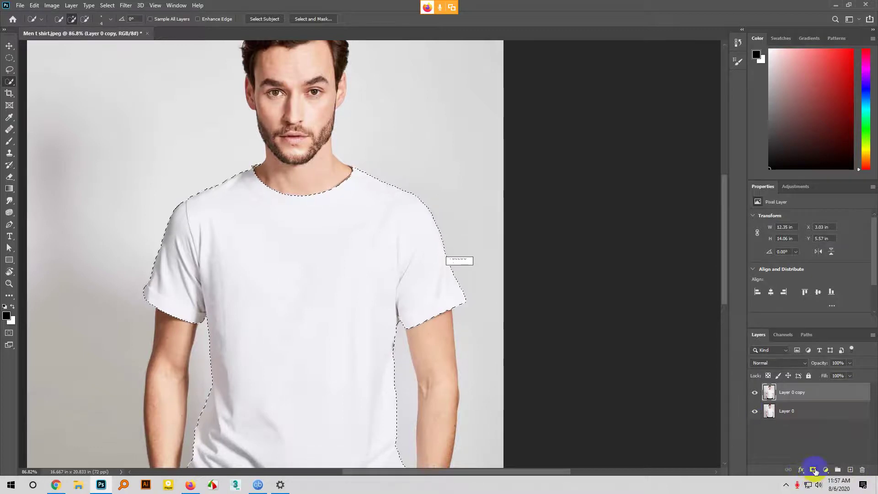
left_click(813, 470)
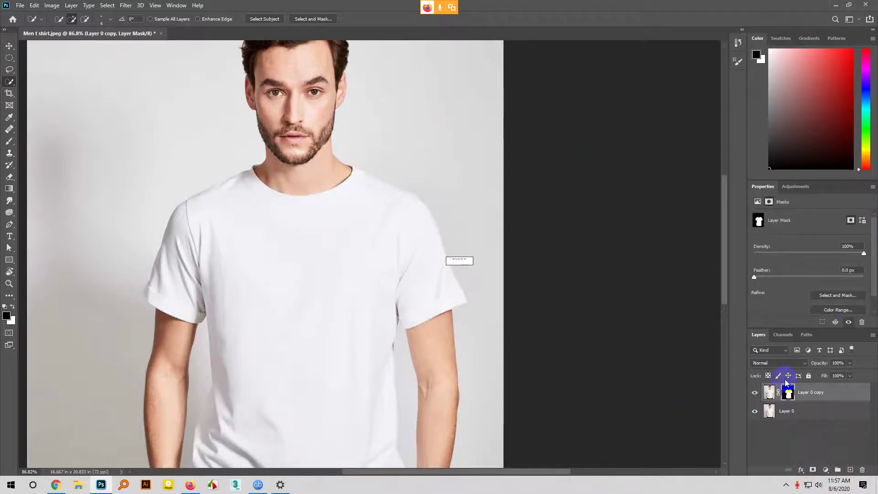
scroll(387, 327, "down", 2)
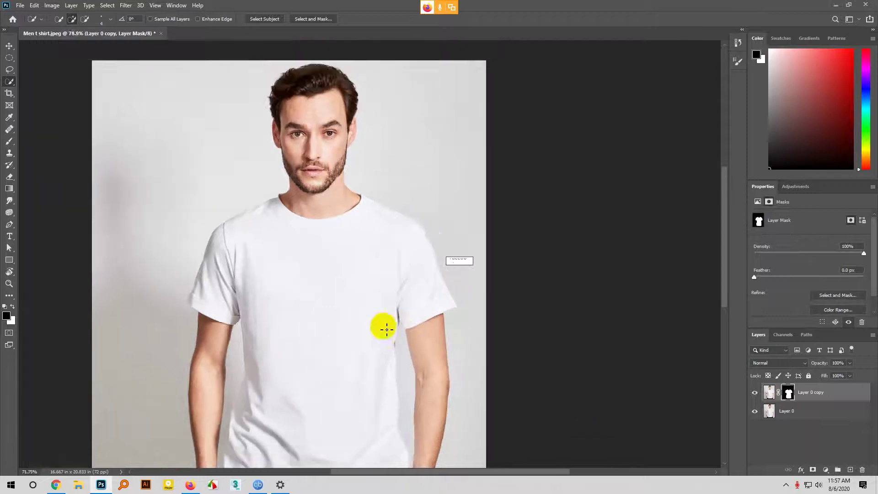
scroll(368, 323, "down", 1)
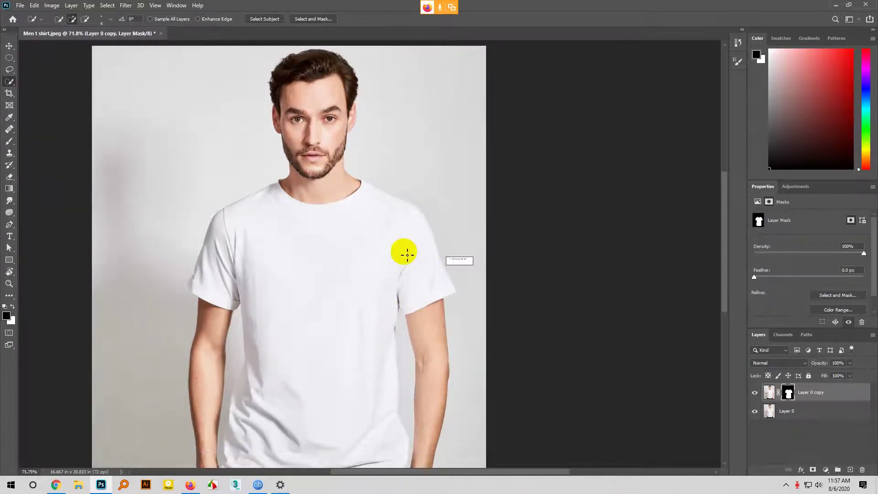
- Hide Layer 0 copy, leaving the original photo on Layer 0 as the only visible layer
scroll(245, 255, "down", 2)
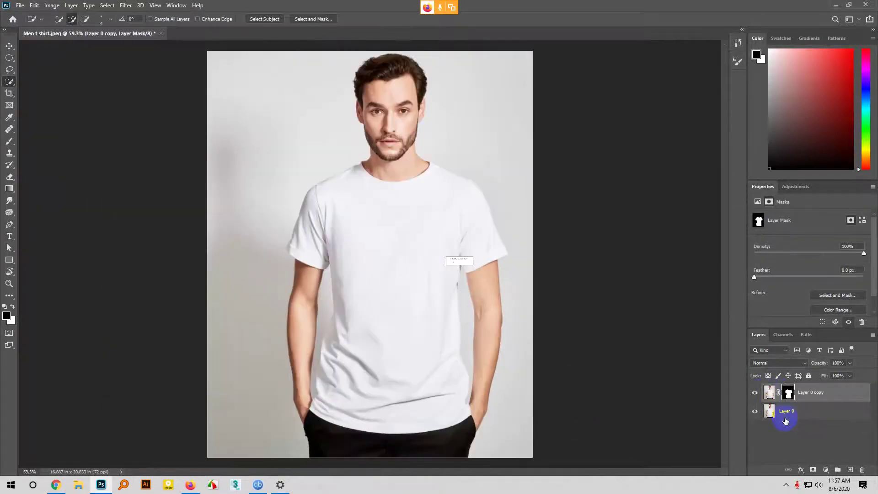
left_click(786, 412)
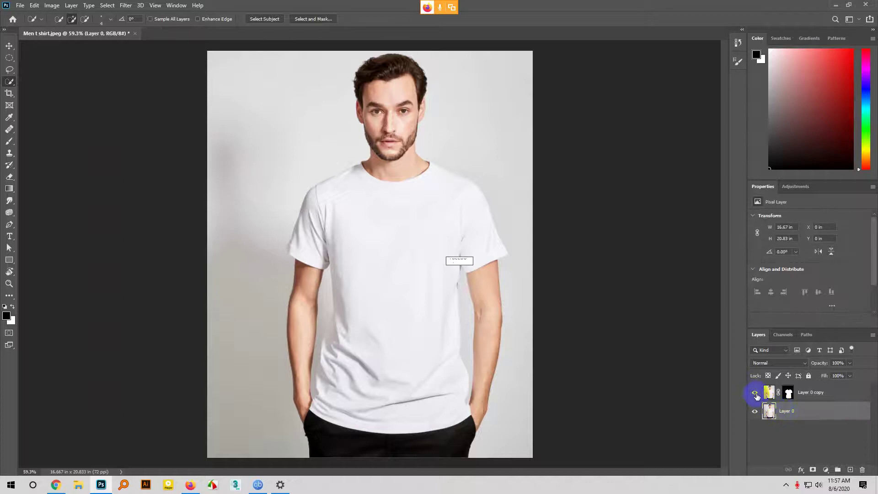
left_click(832, 392)
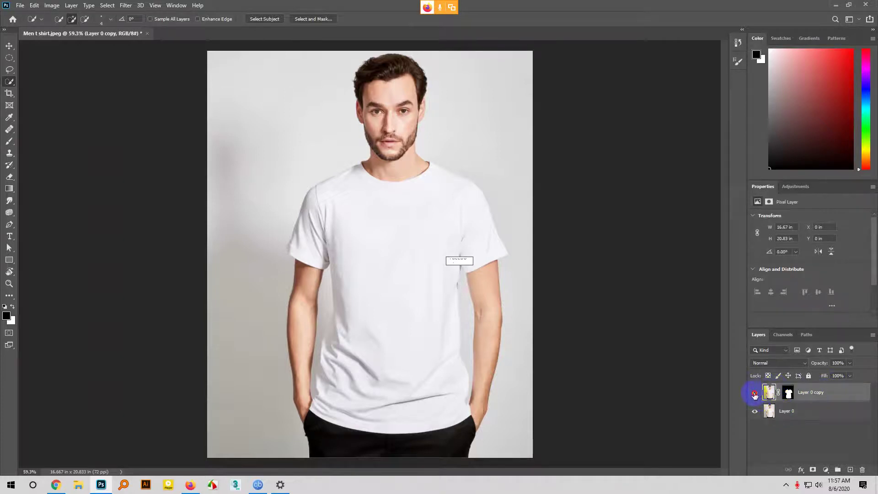
left_click(754, 393)
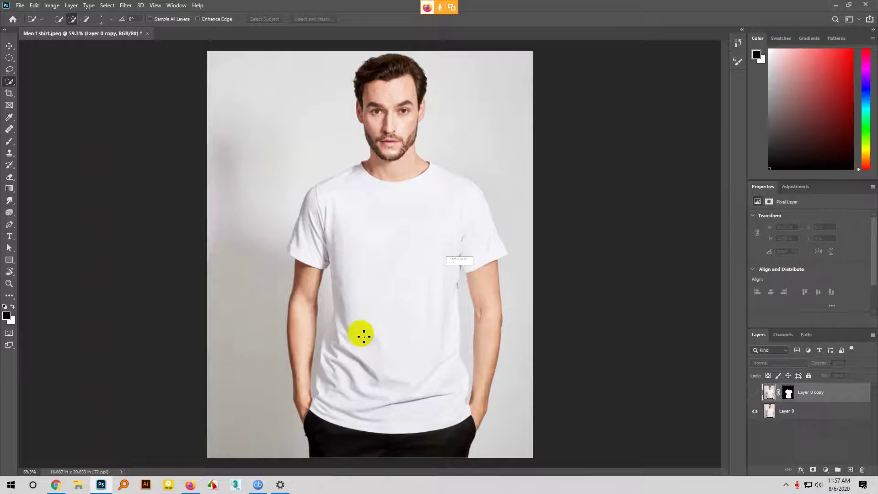
scroll(420, 419, "up", 2)
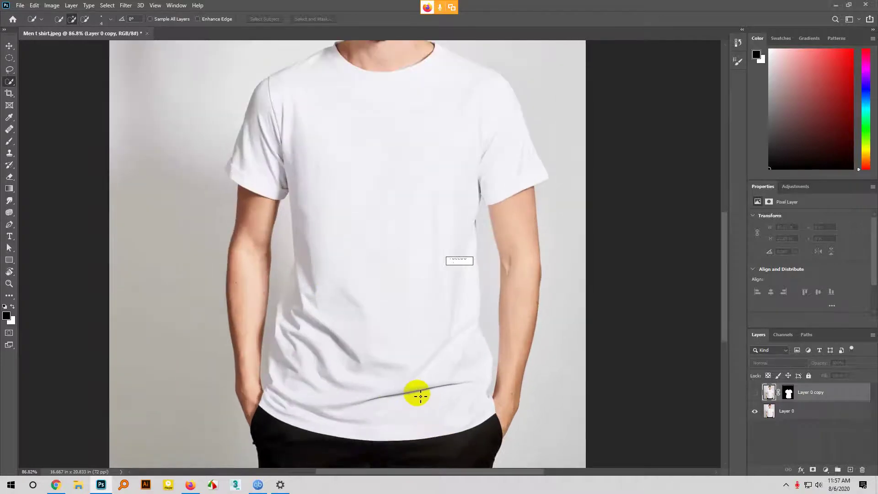
scroll(418, 389, "down", 1)
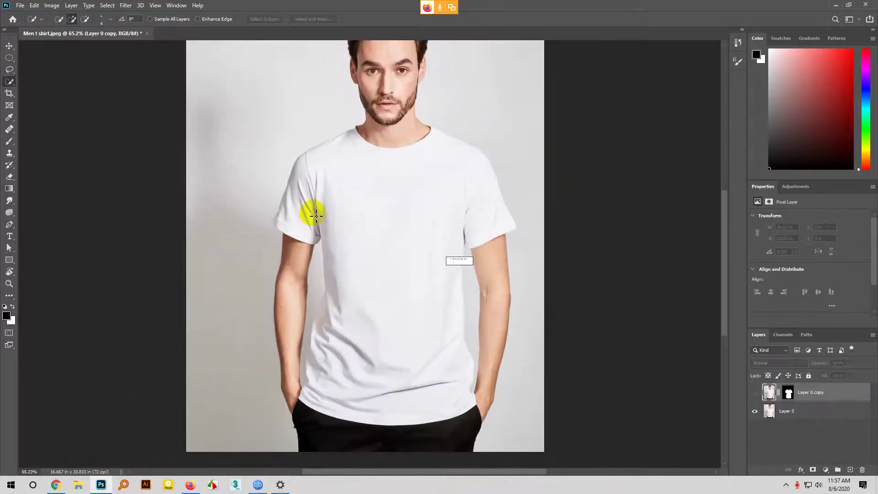
scroll(298, 208, "down", 1)
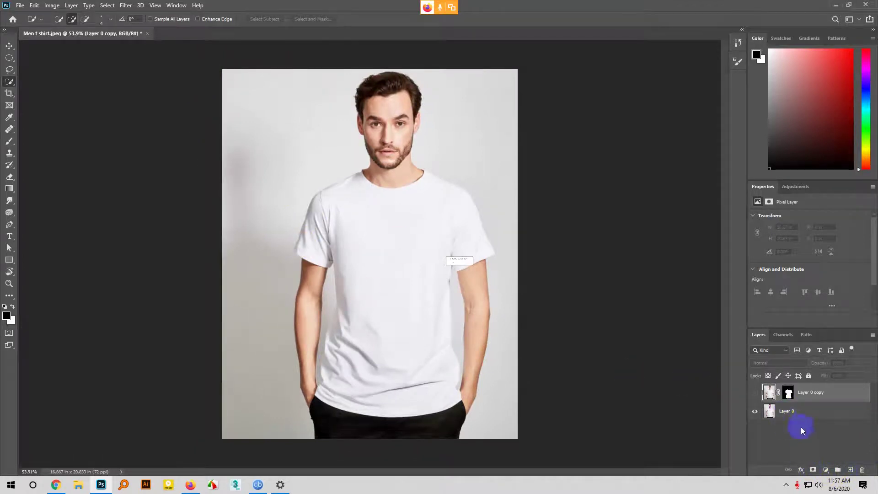
- Add a Black & White adjustment with Reds -46, Yellows -29, Greens -31, Cyans -156 and Blues 6, and lower the Magentas
left_click(826, 470)
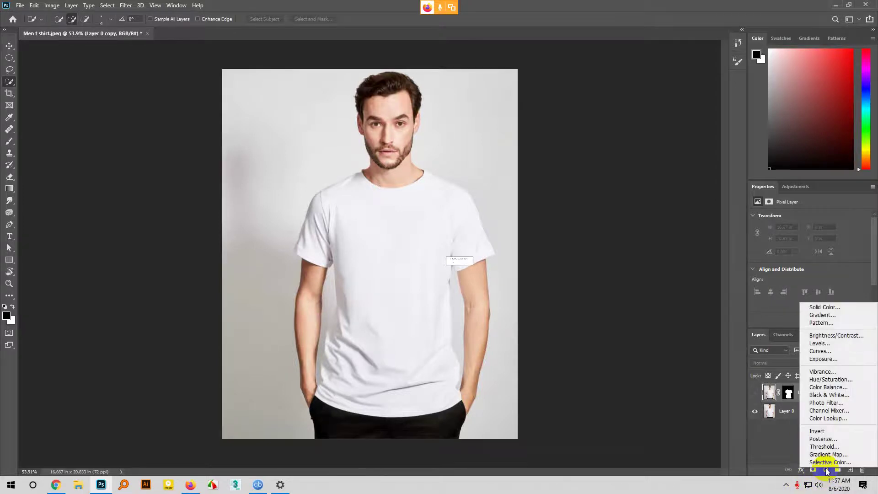
left_click(829, 396)
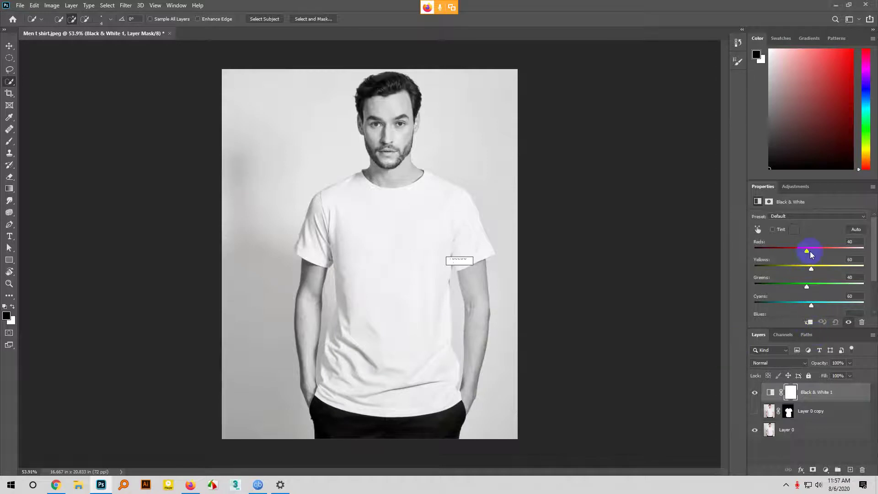
scroll(778, 270, "down", 2)
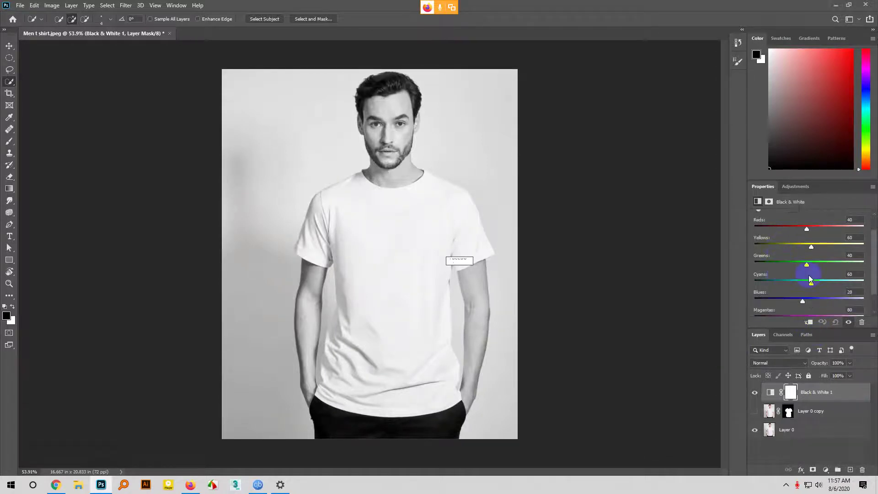
left_click_drag(804, 230, 791, 264)
left_click_drag(810, 281, 792, 281)
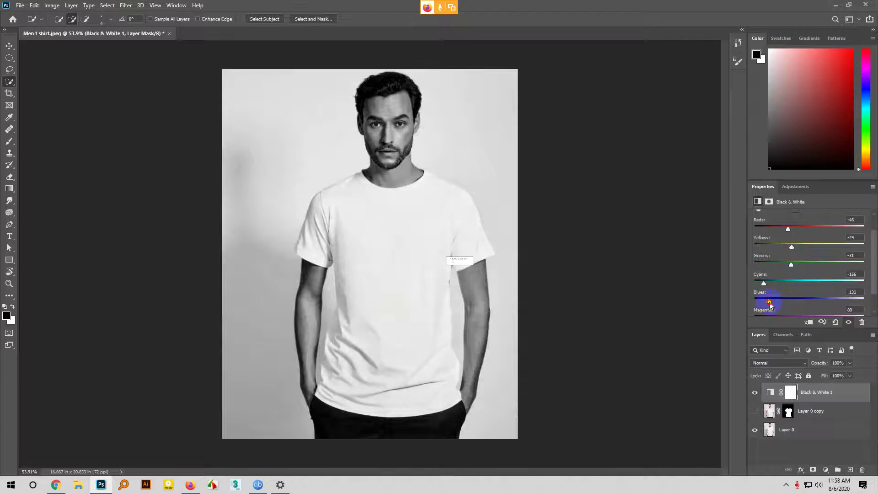
left_click_drag(769, 305, 801, 304)
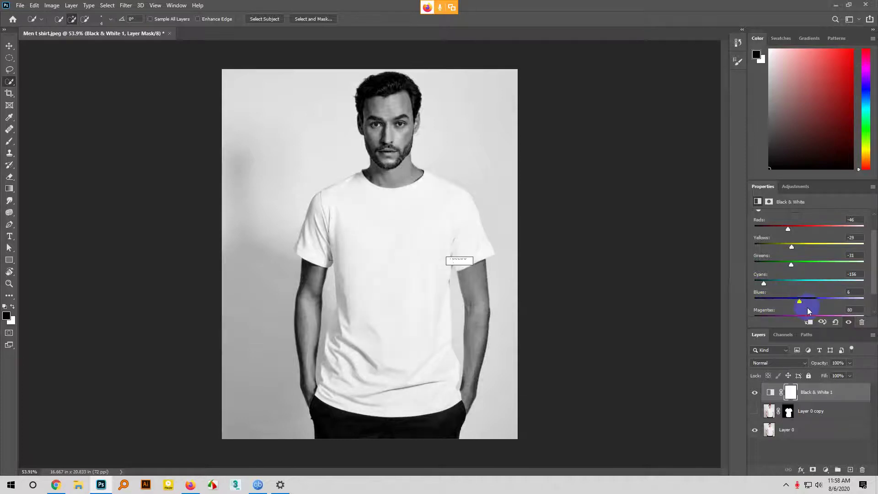
scroll(818, 302, "down", 2)
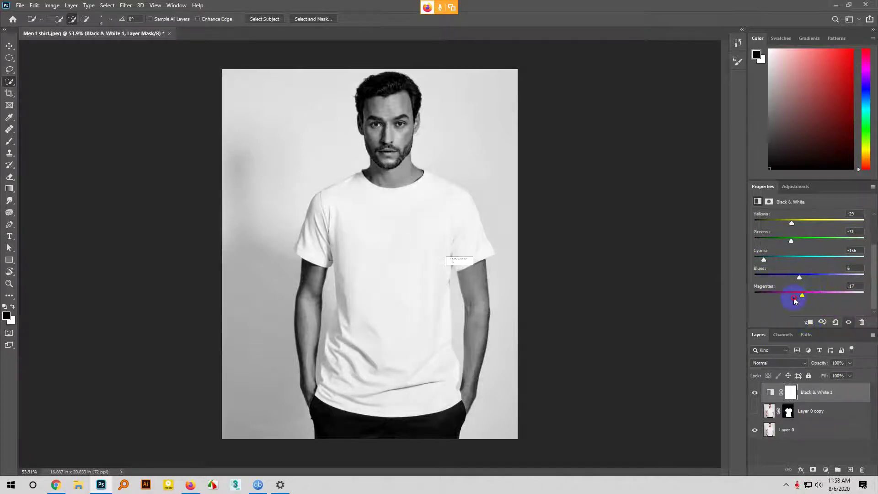
left_click_drag(795, 300, 772, 301)
- Add a Brightness/Contrast adjustment layer above the Black & White layer, with Brightness -61 and Contrast 38
left_click(825, 471)
left_click(828, 337)
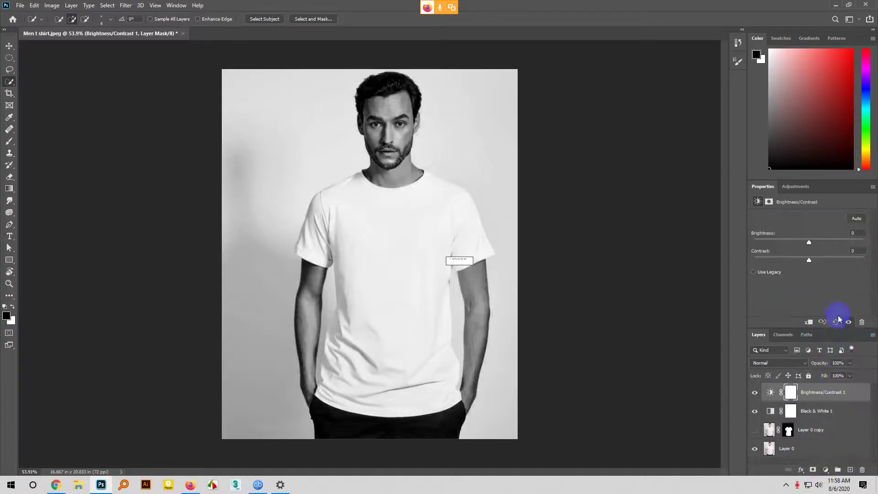
left_click_drag(808, 244, 831, 259)
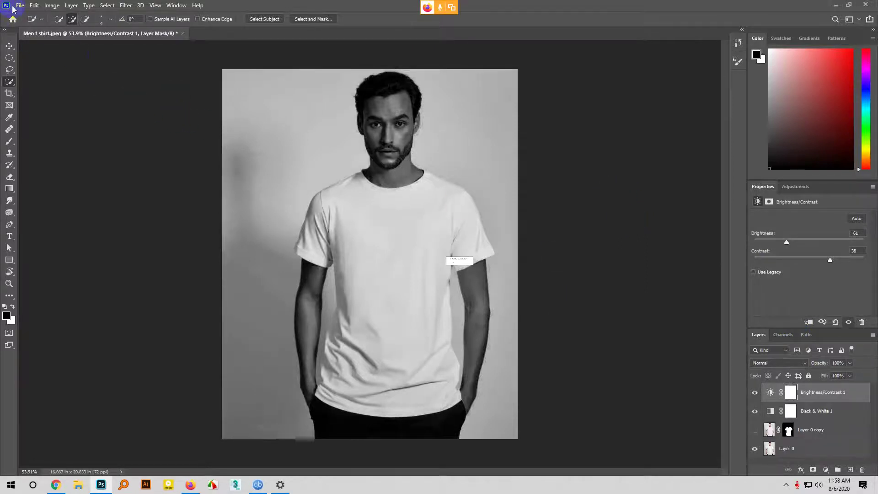
- Save the document as a Photoshop file named Displace on the Desktop, with layers kept
left_click(755, 425)
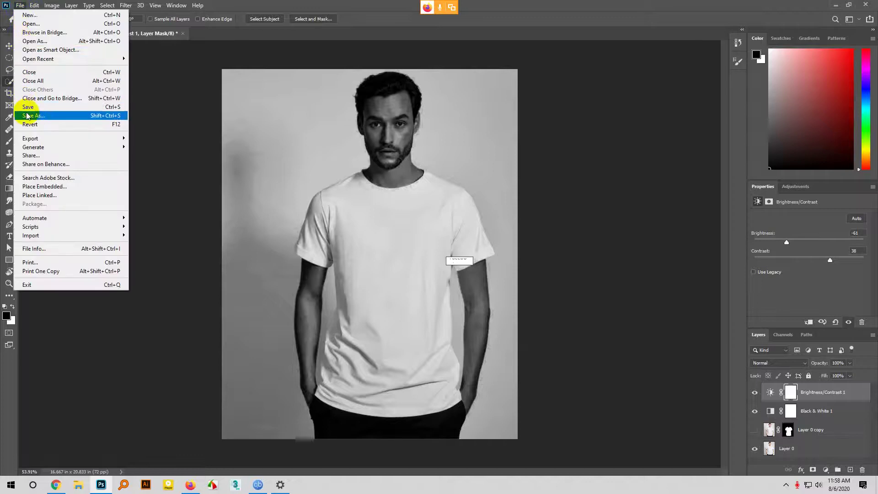
left_click(32, 115)
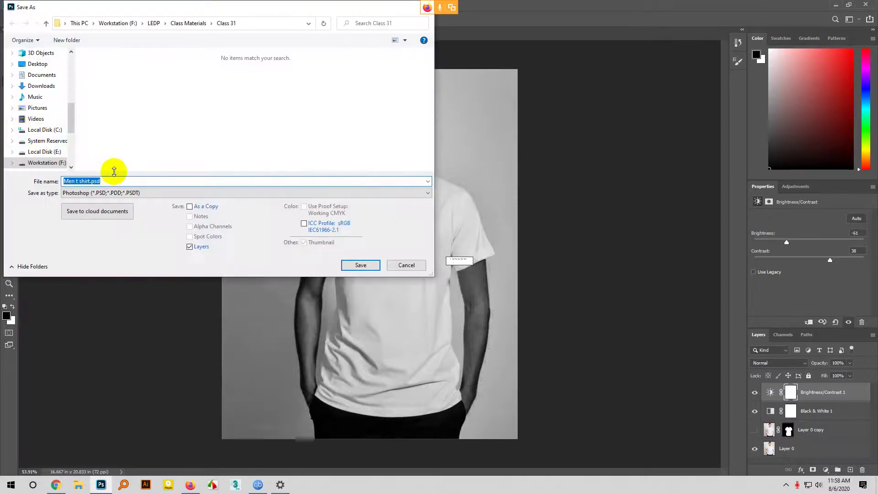
scroll(40, 134, "up", 10)
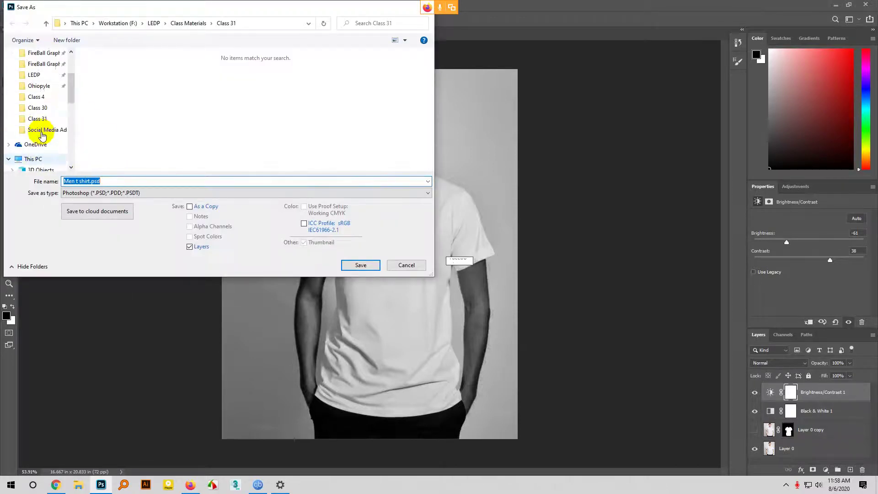
left_click(38, 73)
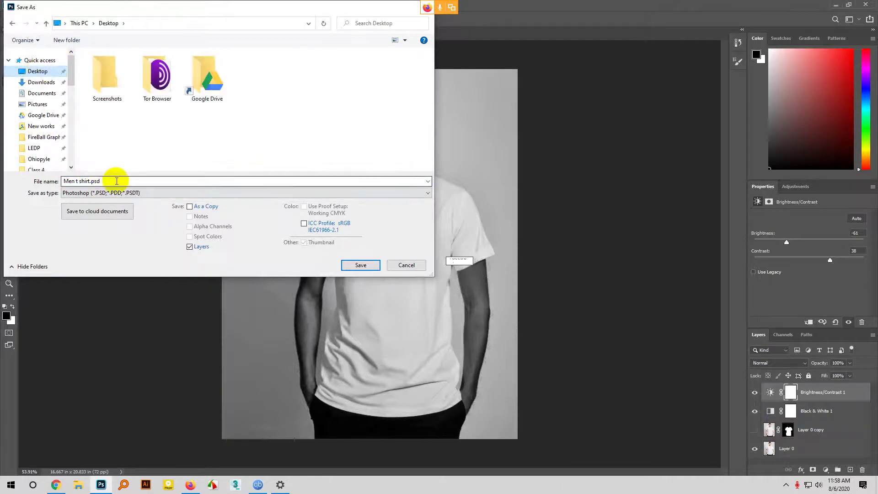
left_click_drag(115, 181, 3, 191)
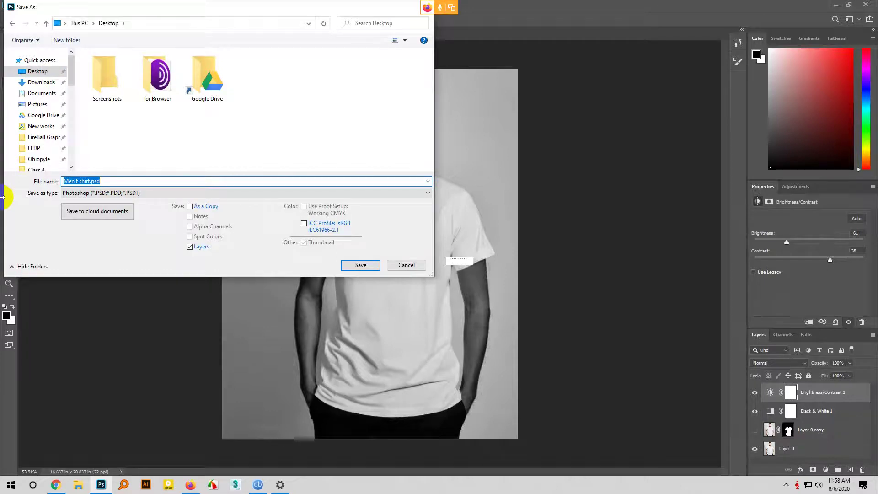
type("D")
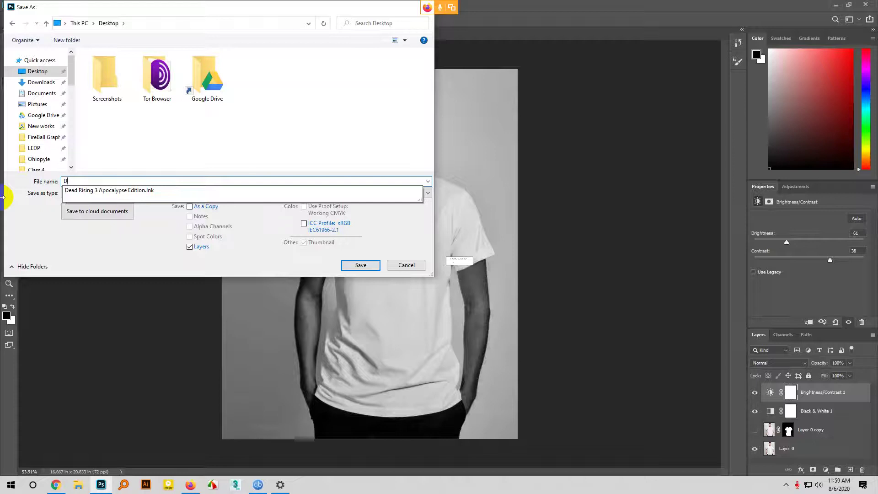
type("is")
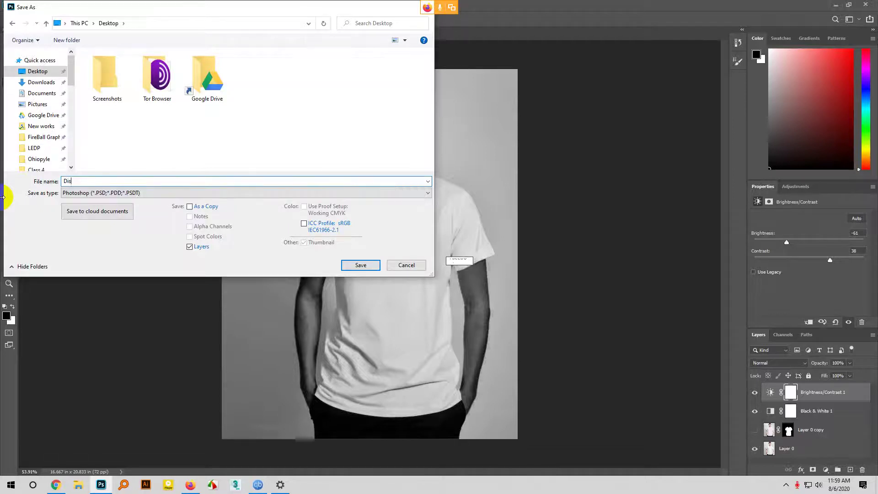
type("place")
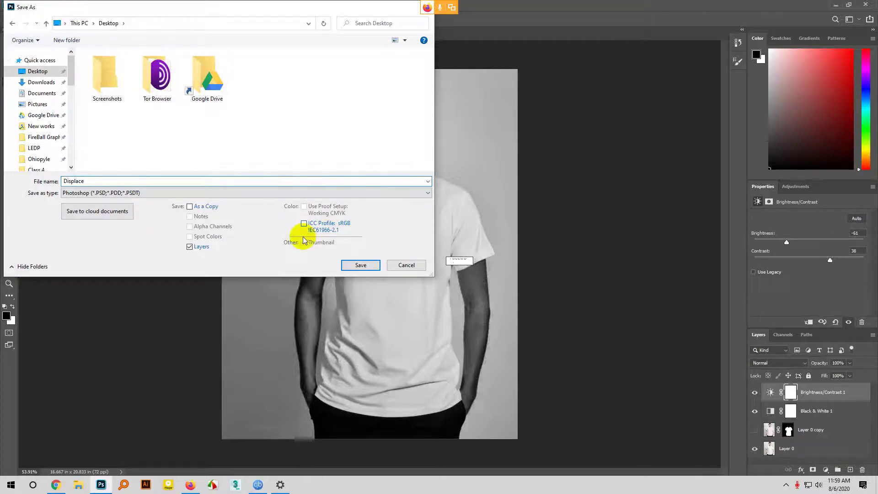
left_click(361, 265)
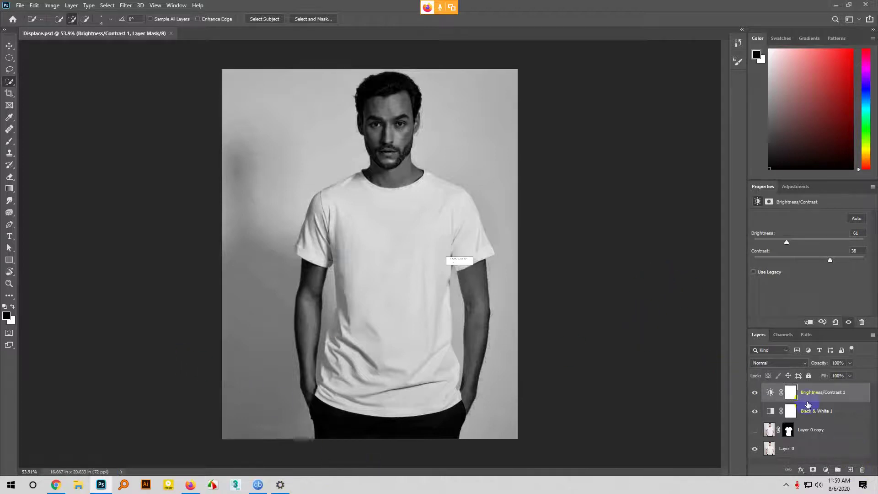
- Delete the Brightness/Contrast and Black & White adjustment layers from the document
left_click(864, 469)
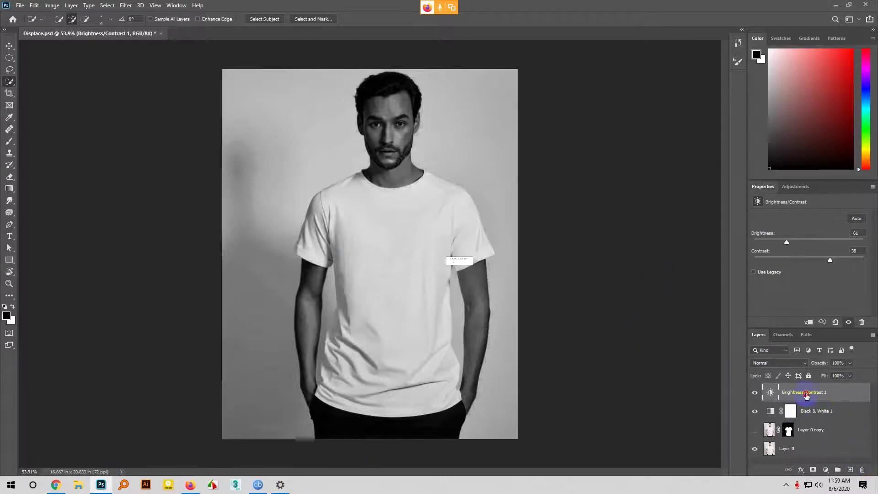
left_click_drag(806, 396, 862, 470)
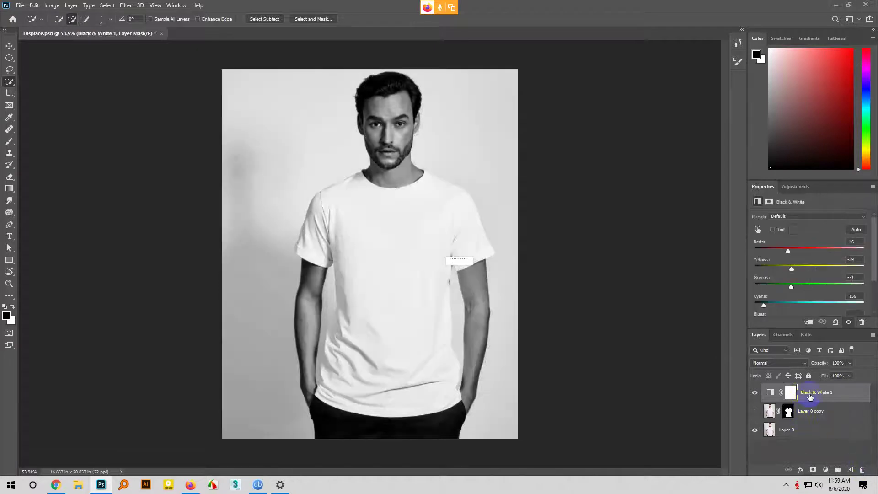
left_click_drag(810, 397, 862, 469)
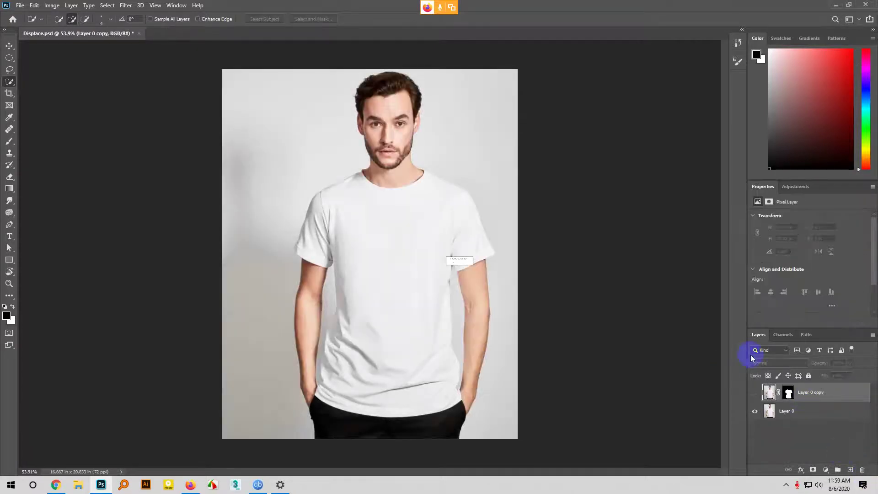
- Make Layer 0 copy visible again and inspect the masked T-shirt with Layer 0 temporarily hidden
left_click(755, 411)
left_click(755, 412)
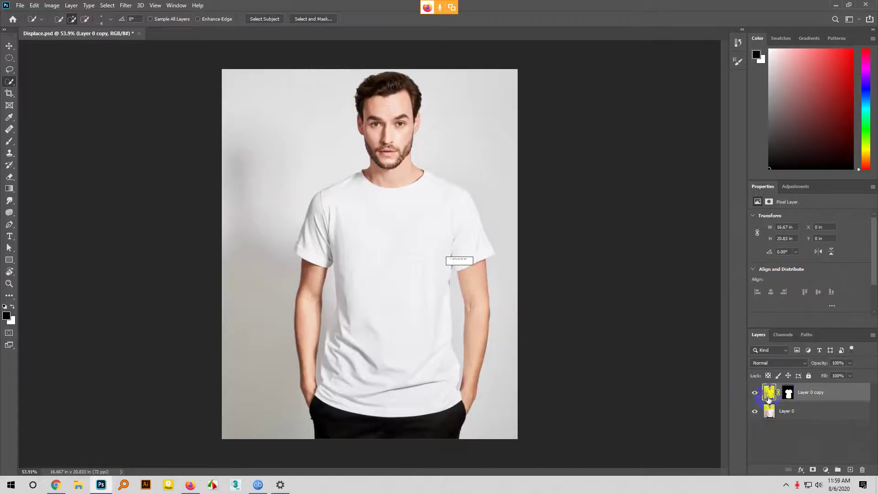
left_click(755, 413)
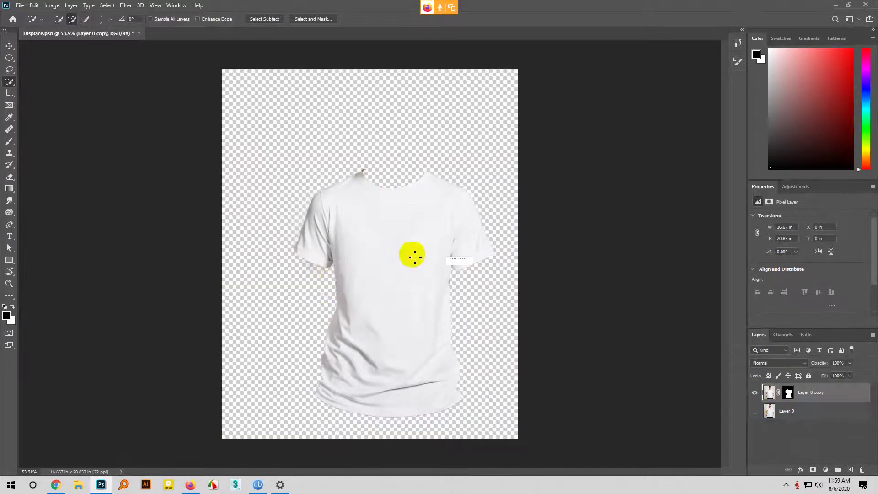
left_click(755, 412)
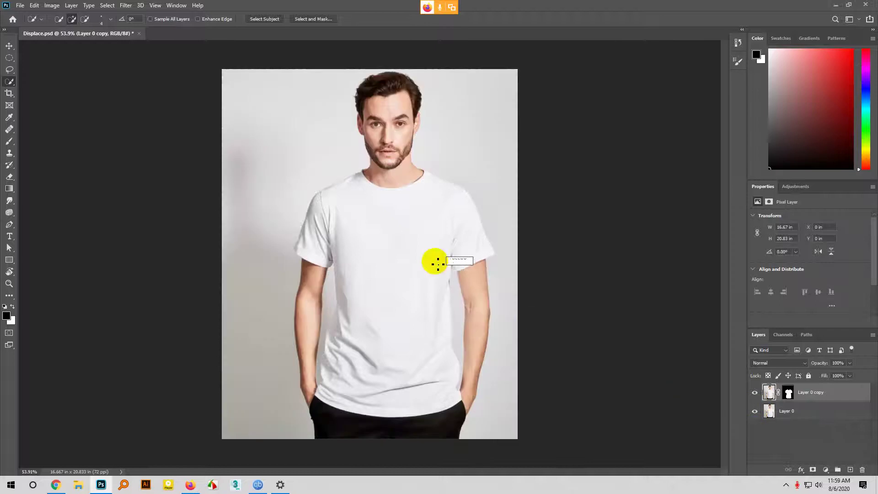
scroll(479, 268, "up", 3)
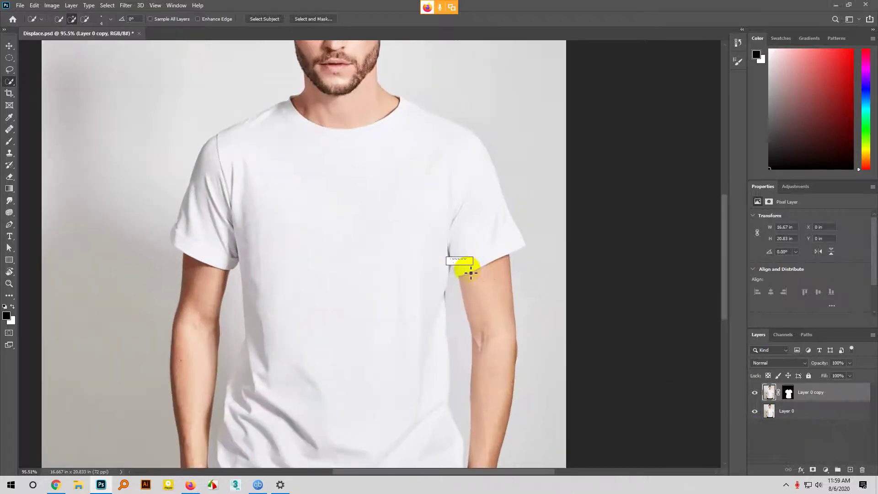
scroll(172, 242, "down", 3)
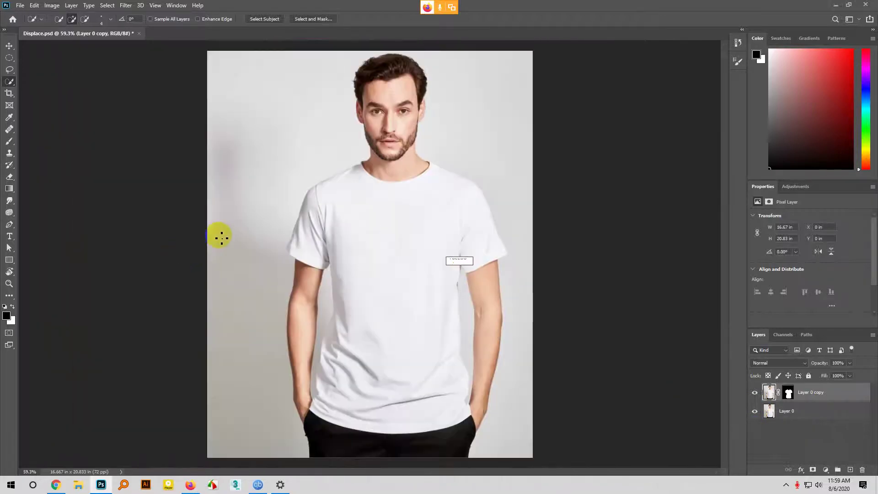
scroll(479, 274, "up", 1)
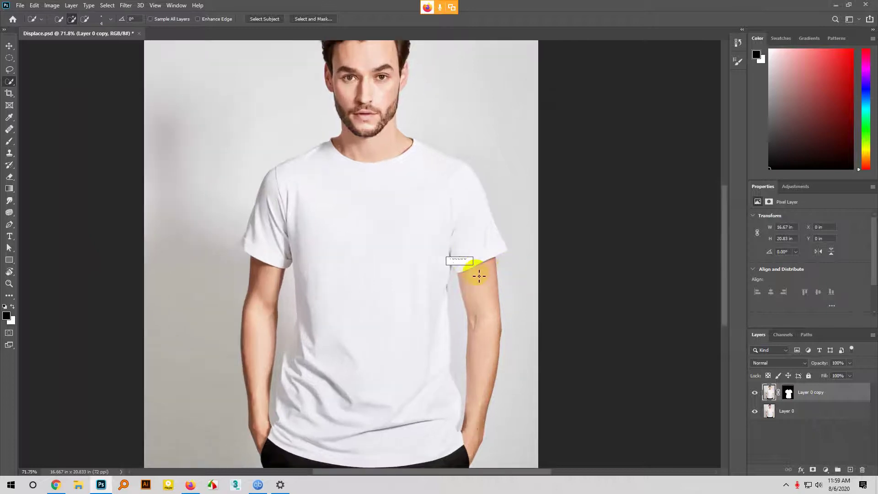
- Open the original Men t shirt.jpeg from the recent files as a separate document
left_click(12, 21)
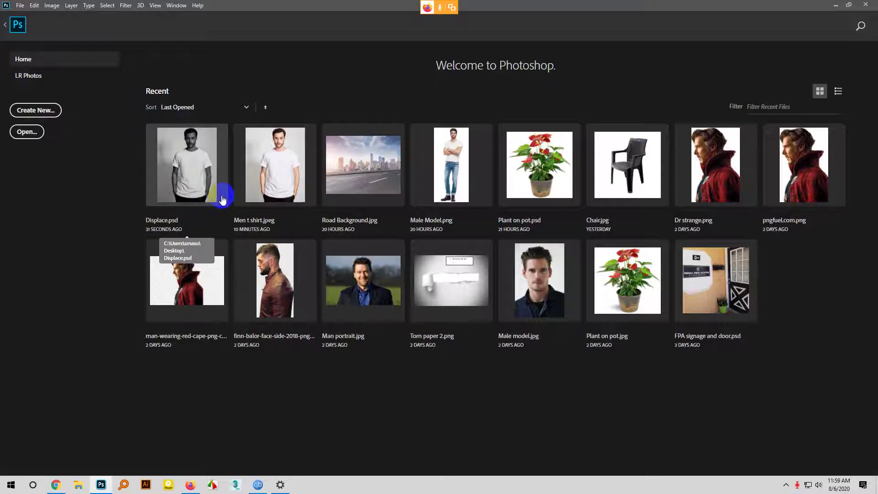
left_click(277, 178)
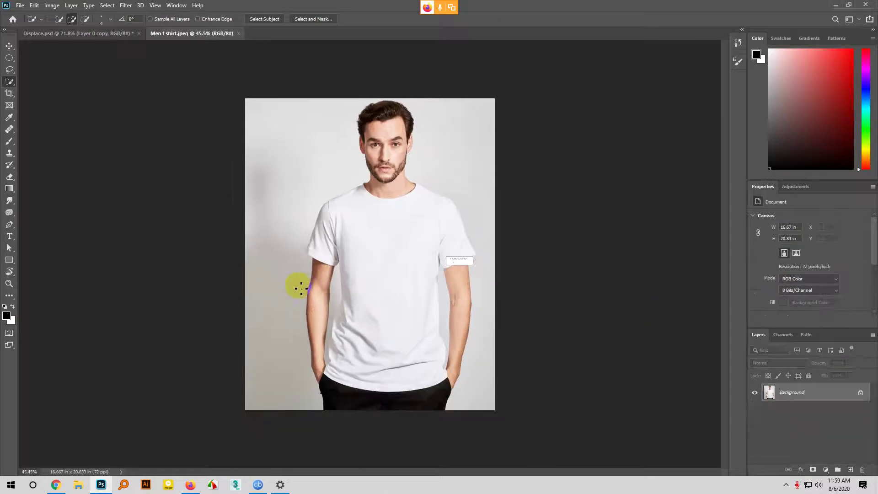
- Close the Men t shirt.jpeg document and save the layered T-shirt document on the Desktop as a Photoshop file named shirt main
left_click(238, 35)
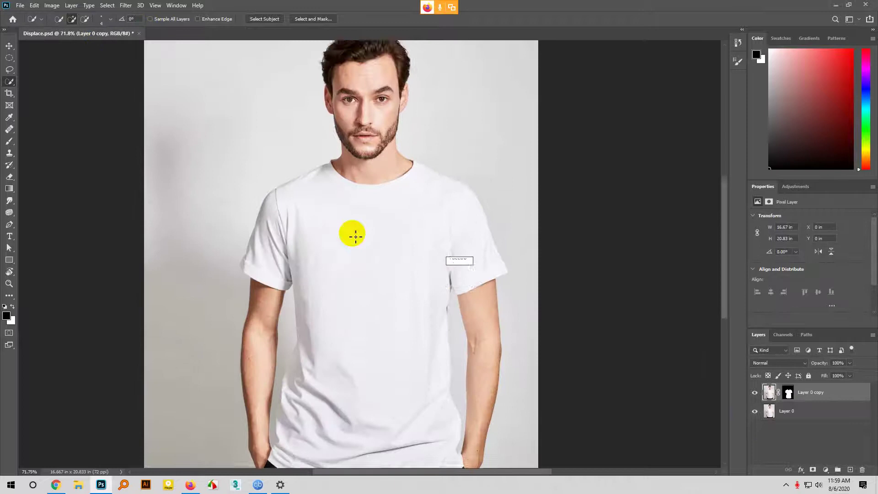
scroll(356, 236, "up", 3)
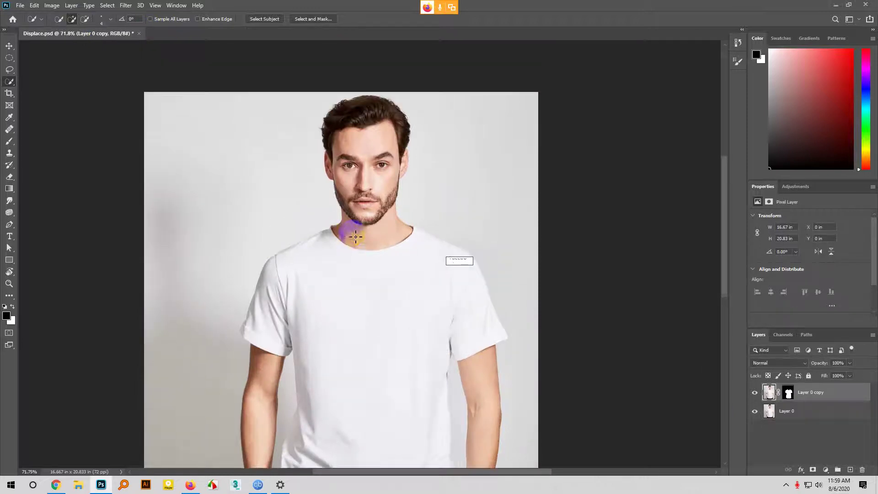
left_click(20, 5)
left_click(41, 113)
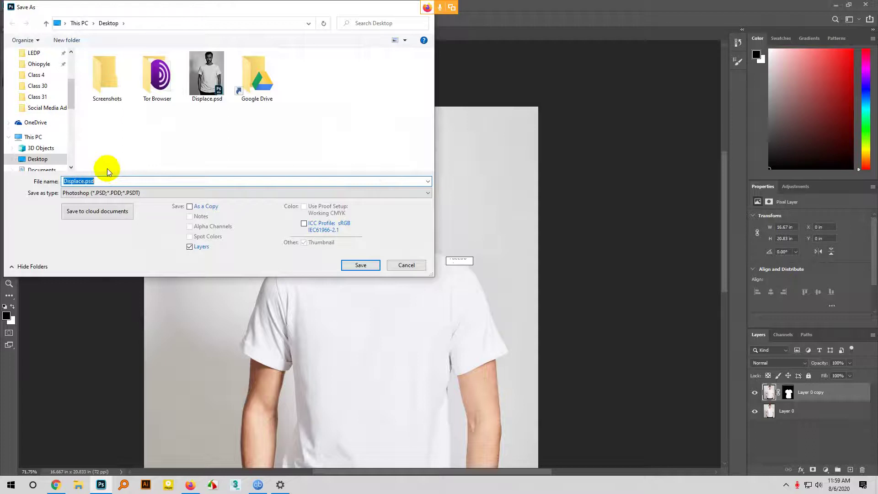
type("s")
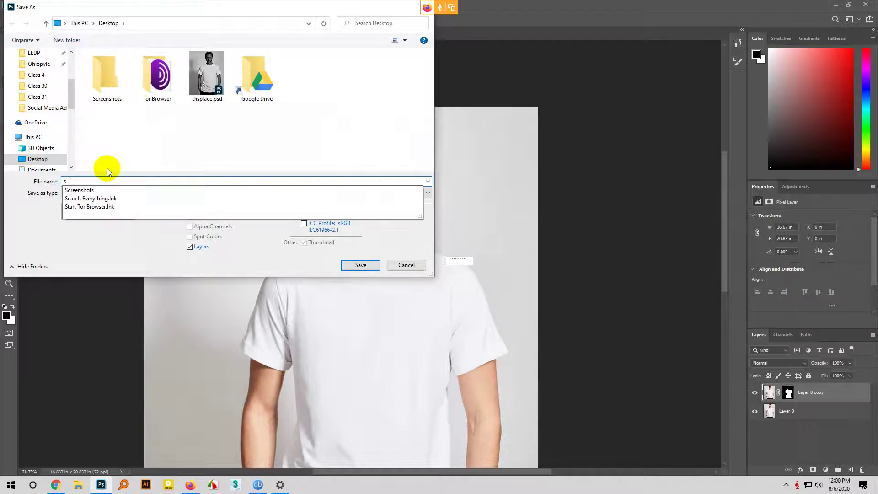
type("hirt main")
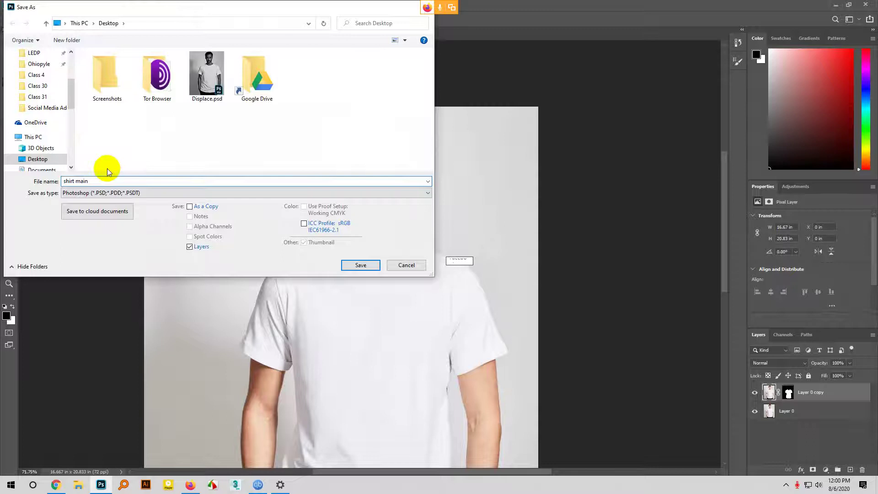
key("Return")
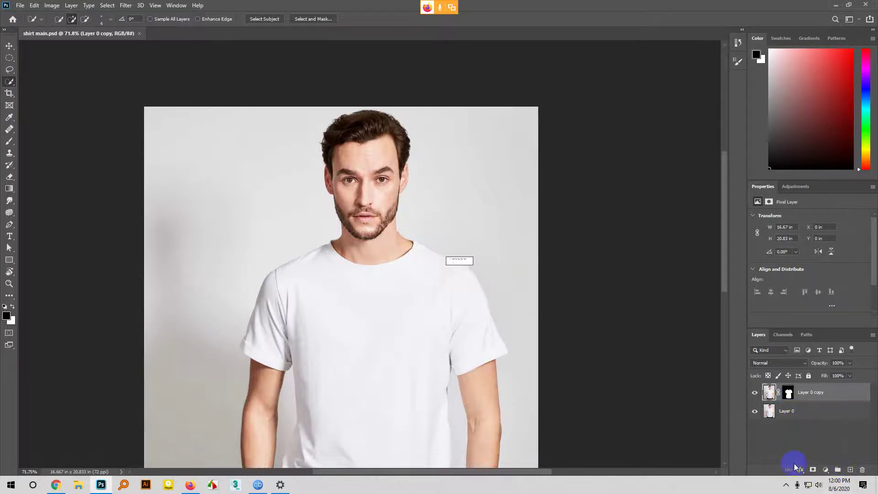
- Make the Layer 0 copy image active and switch to the Move tool
left_click(772, 396)
scroll(290, 232, "down", 1)
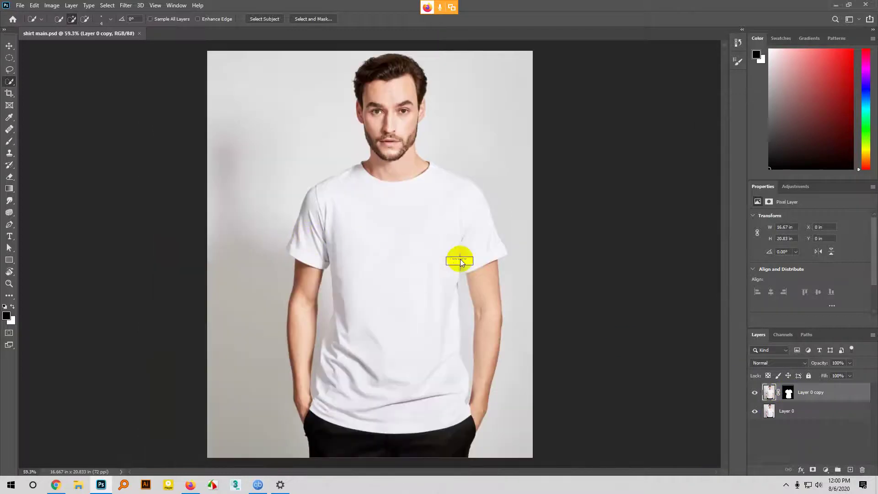
key("v")
scroll(478, 287, "up", 1)
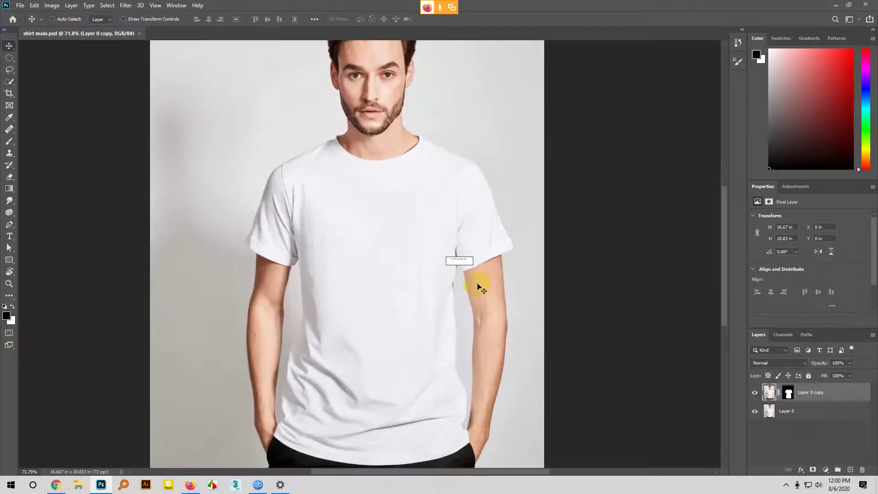
scroll(478, 287, "down", 1)
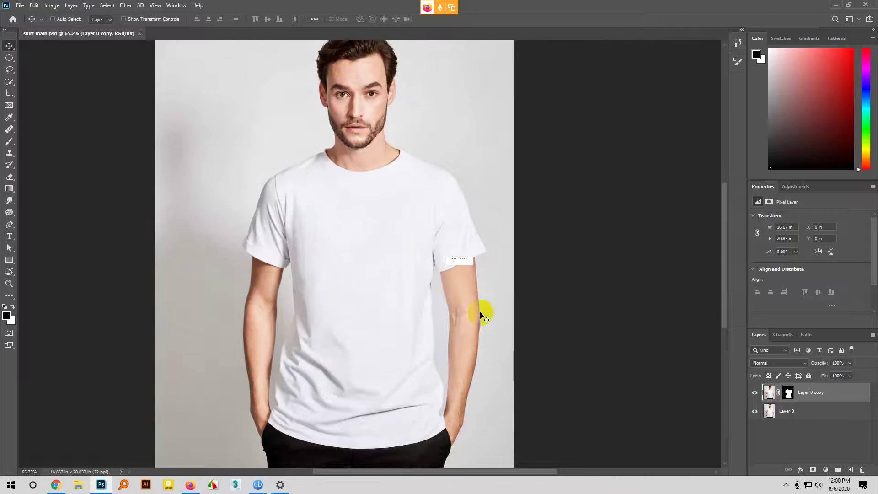
- Move Layer 0 above Layer 0 copy and return it to the bottom of the layer stack
left_click(794, 411)
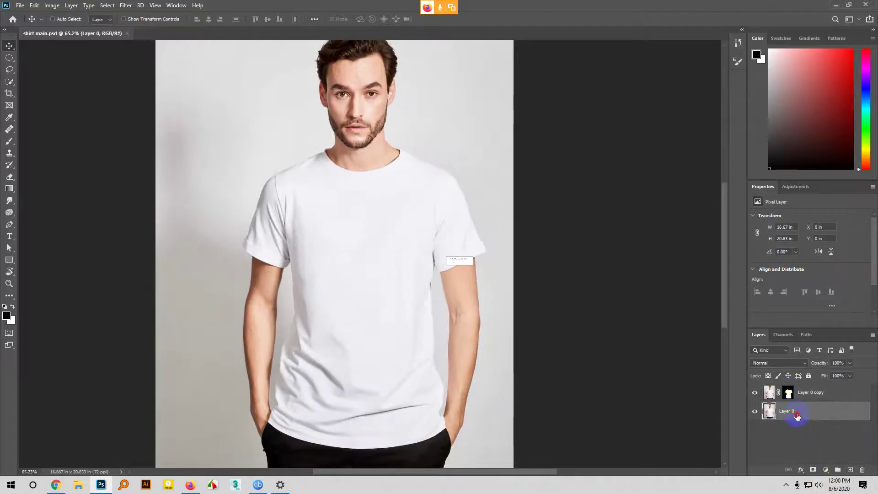
left_click_drag(796, 414, 796, 394)
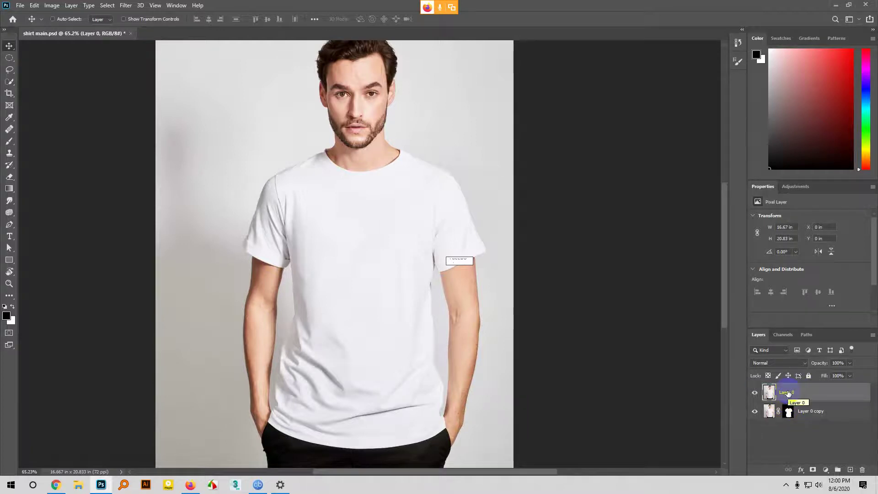
left_click_drag(786, 392, 783, 425)
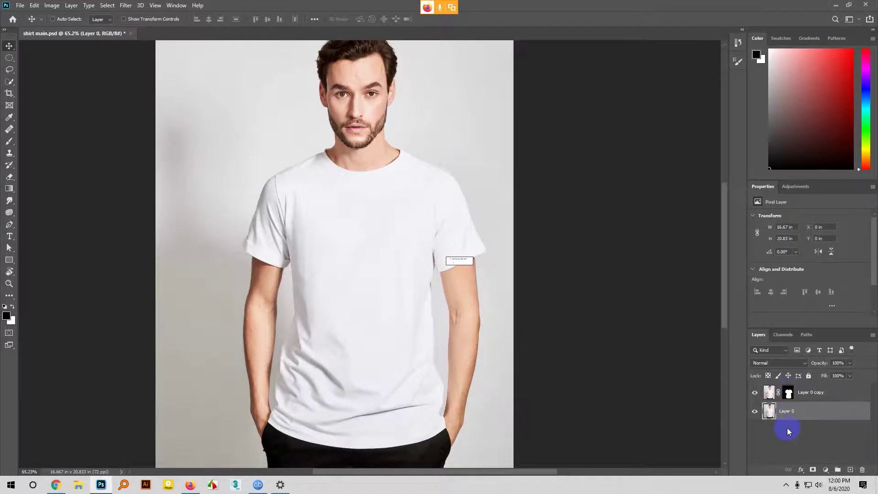
- Open the green-leaves-pattern PNG from the Class 31 folder in LEDP's Class Materials as a separate document
left_click(19, 6)
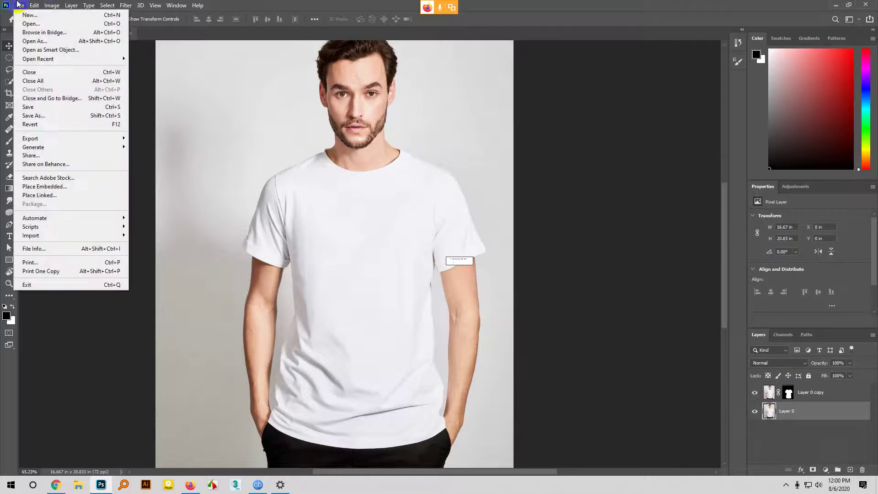
left_click(23, 23)
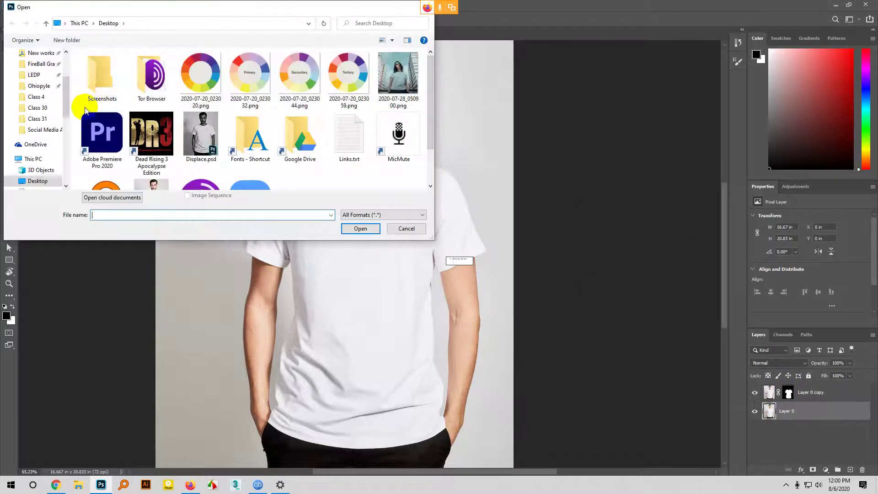
scroll(45, 78, "up", 2)
scroll(58, 107, "down", 2)
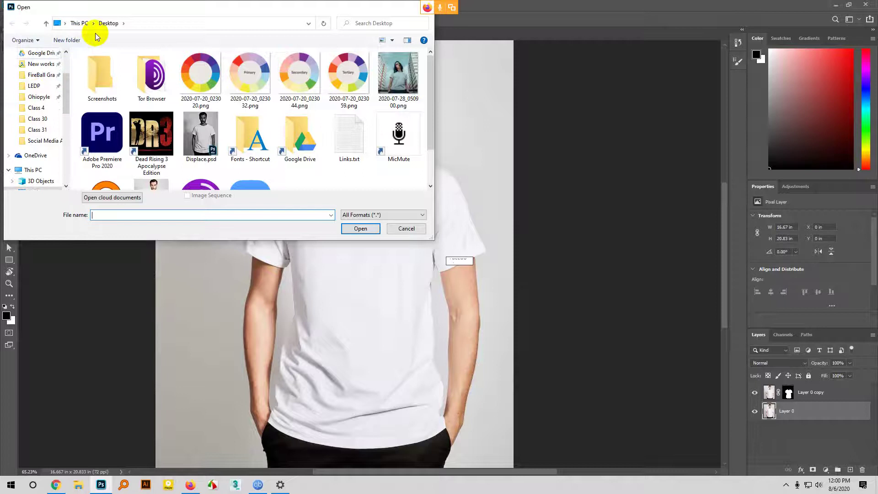
scroll(43, 96, "down", 2)
scroll(39, 146, "up", 3)
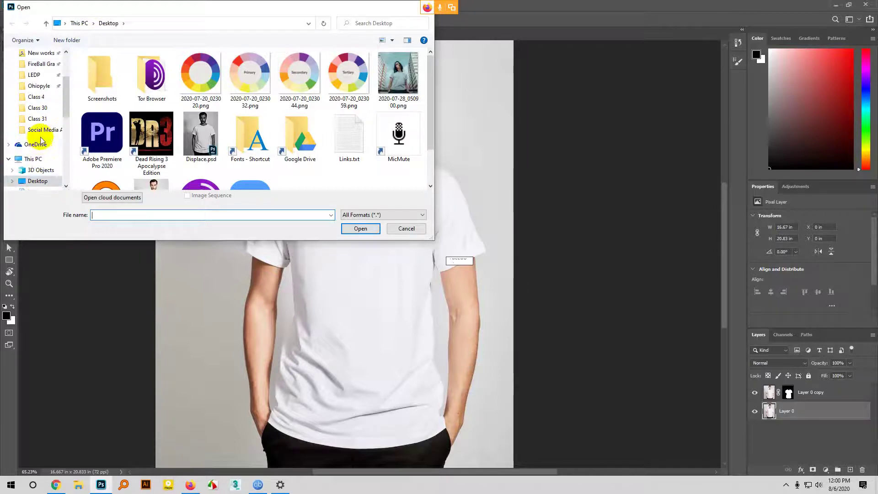
left_click(46, 109)
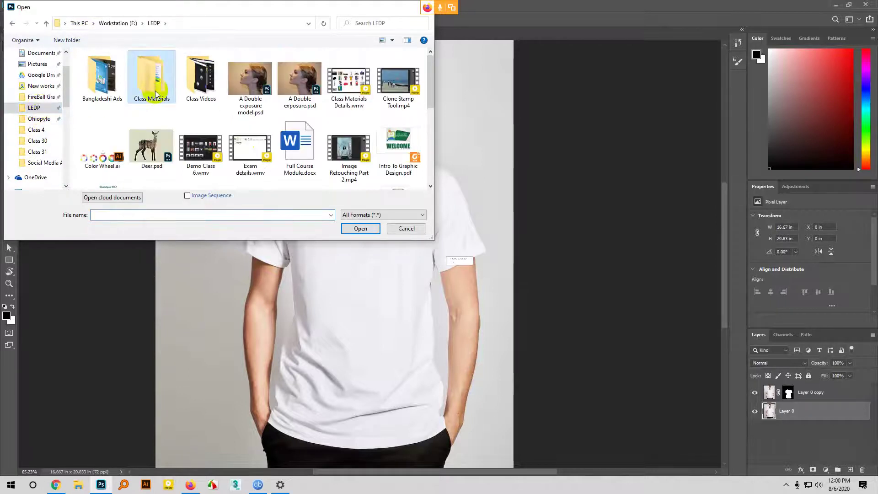
double_click(151, 79)
scroll(141, 151, "down", 5)
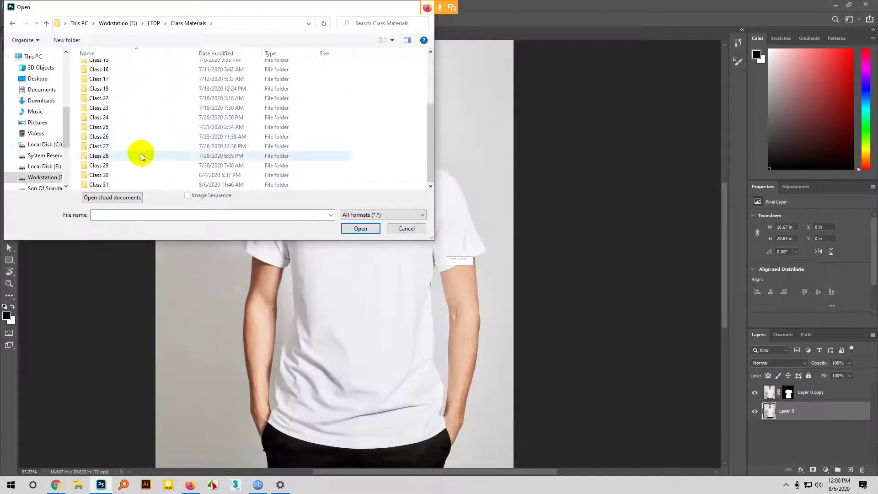
double_click(94, 184)
left_click(101, 78)
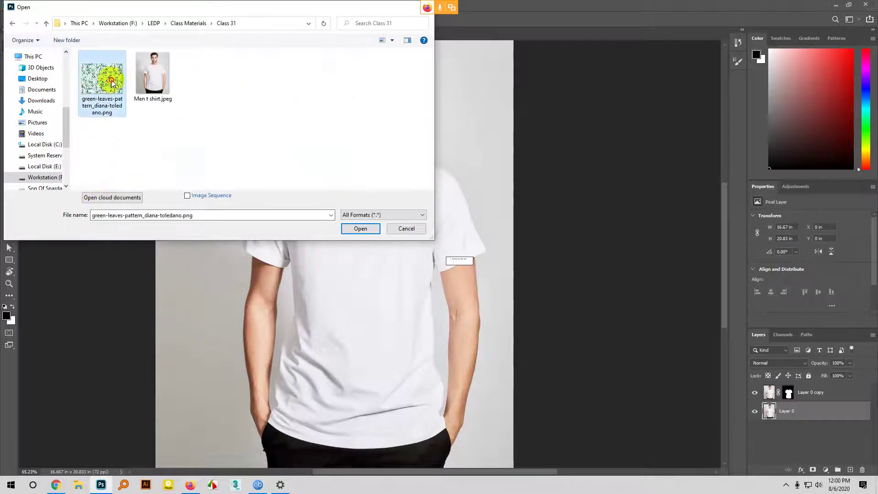
left_click(361, 230)
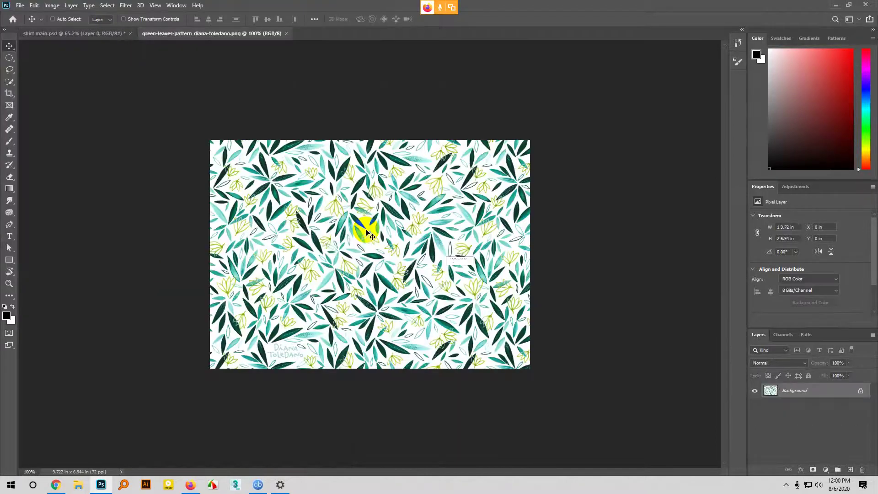
left_click(366, 230)
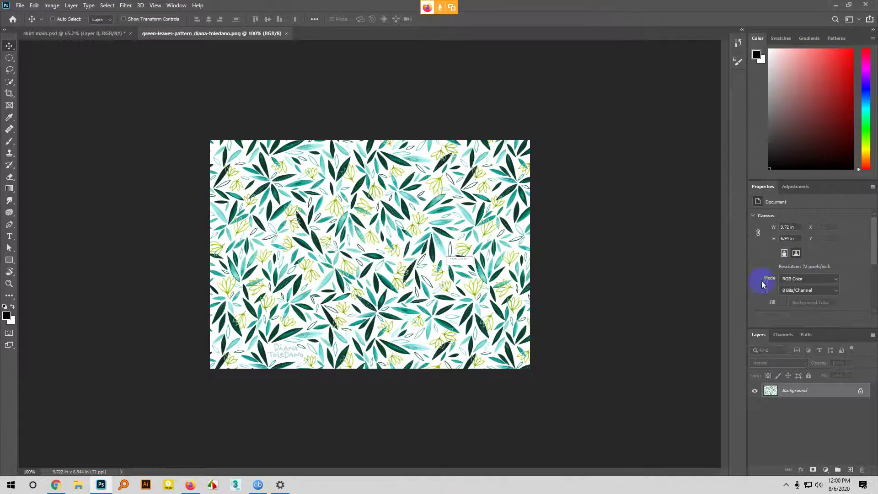
- Unlock the leaf pattern and bring it into the shirt main document, above Layer 0 copy and over the T-shirt's upper part
left_click(861, 392)
left_click_drag(383, 295, 371, 345)
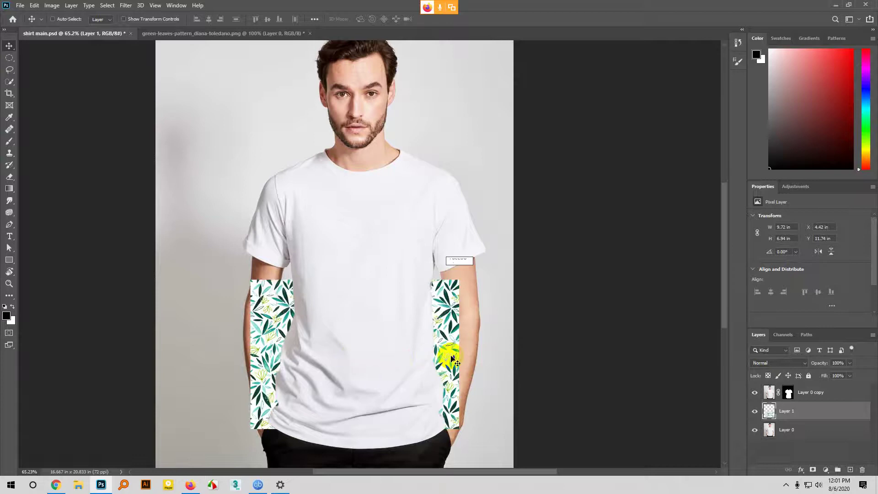
left_click_drag(832, 411, 833, 393)
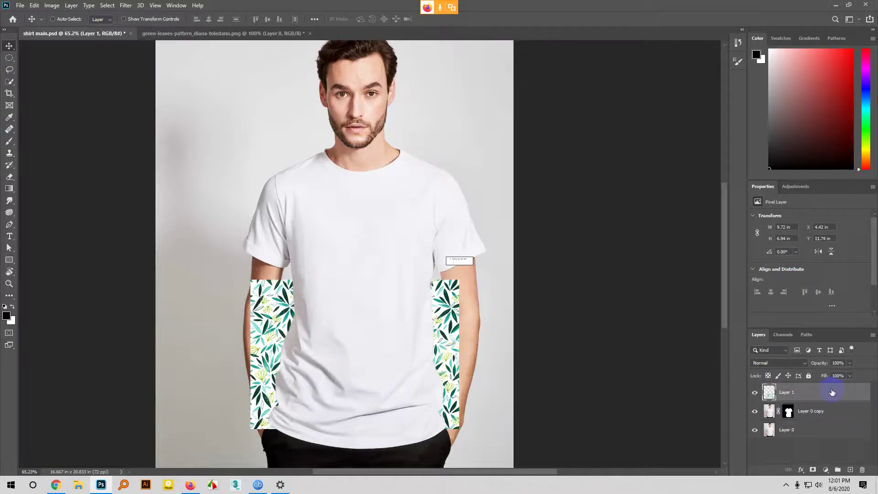
left_click_drag(410, 367, 409, 235)
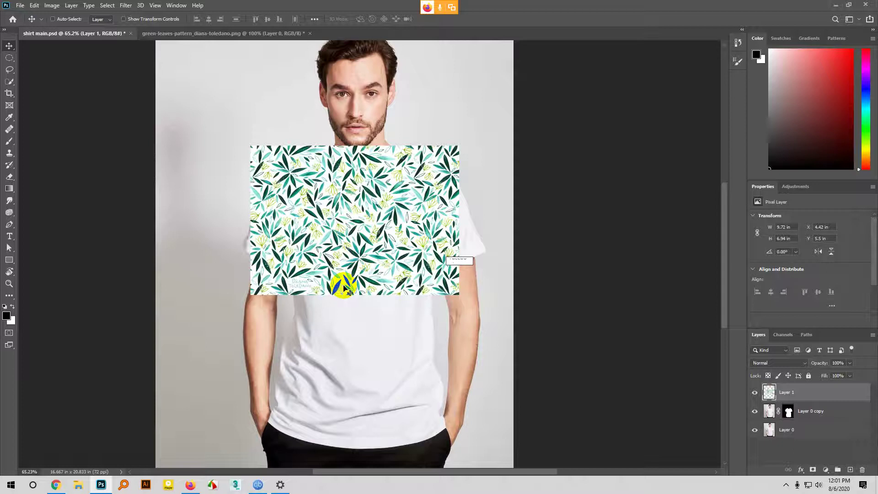
- Scale the leaf pattern on Layer 1 to about 207% and position it so it covers the whole T-shirt
key("ctrl+t")
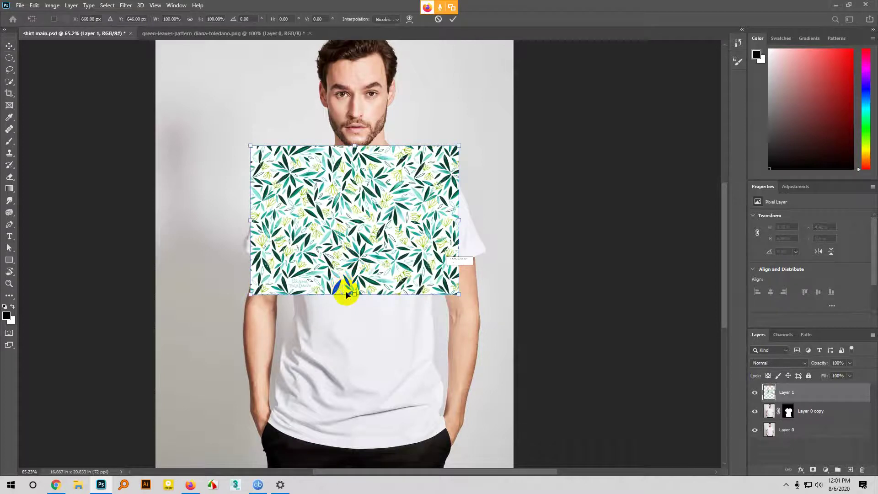
left_click_drag(458, 295, 539, 318)
key("ctrl+0")
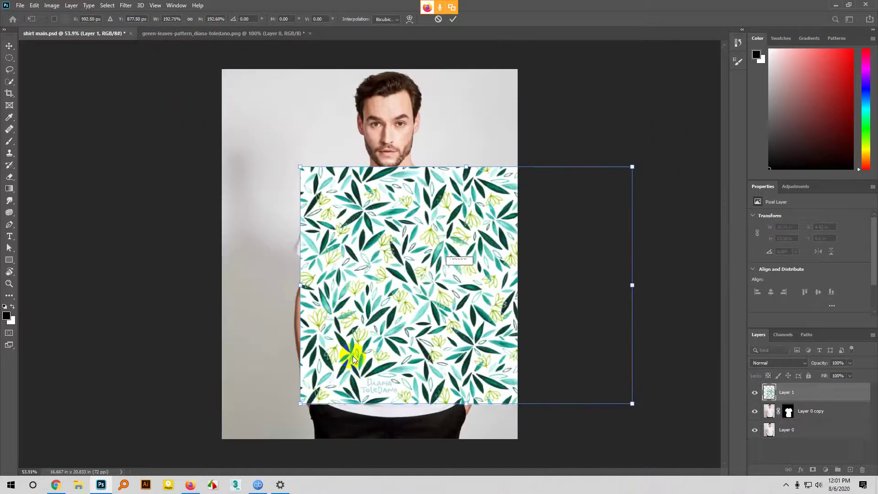
left_click_drag(631, 404, 657, 417)
left_click_drag(395, 320, 354, 320)
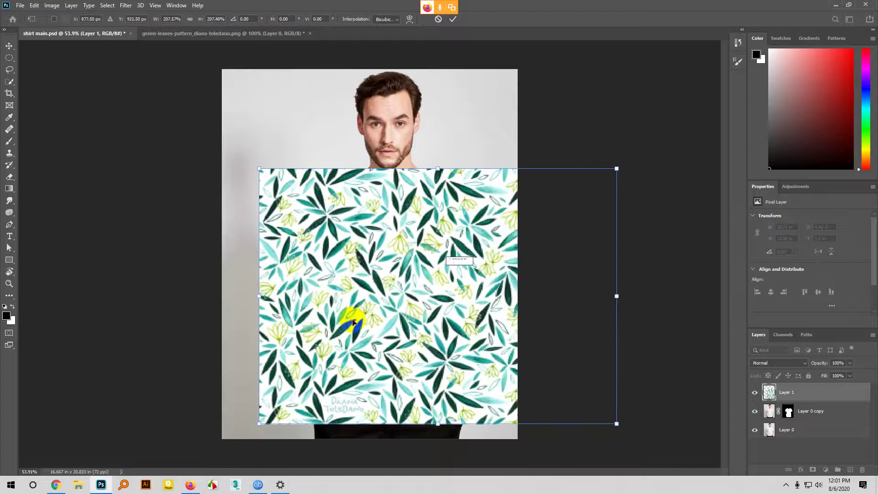
key("ctrl+plus")
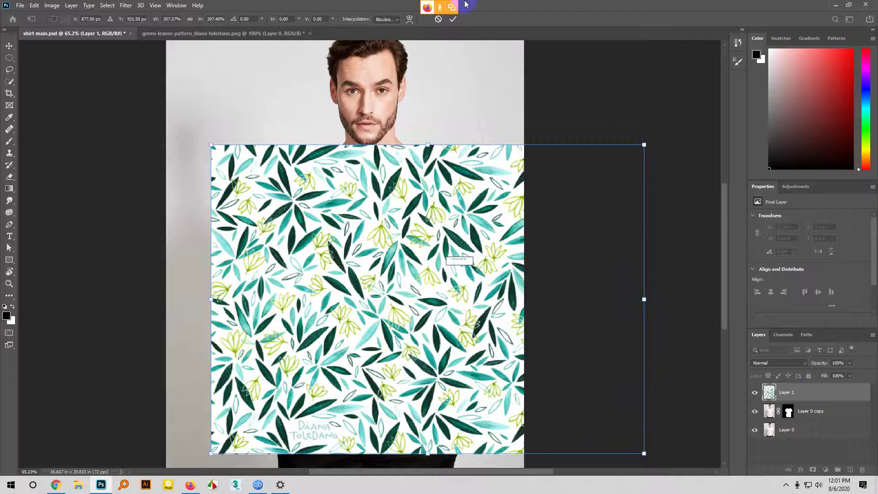
left_click(453, 21)
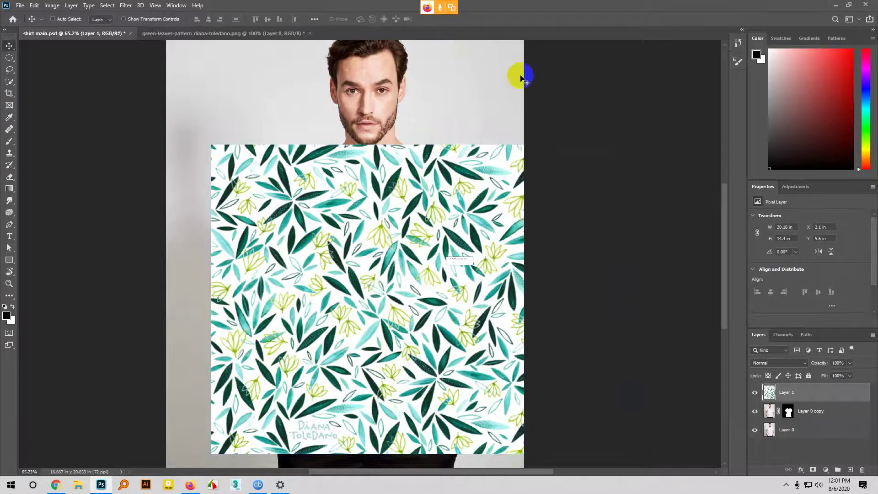
- Load the Layer 0 copy mask as a selection over Layer 1 and clear that selection
left_click(788, 398)
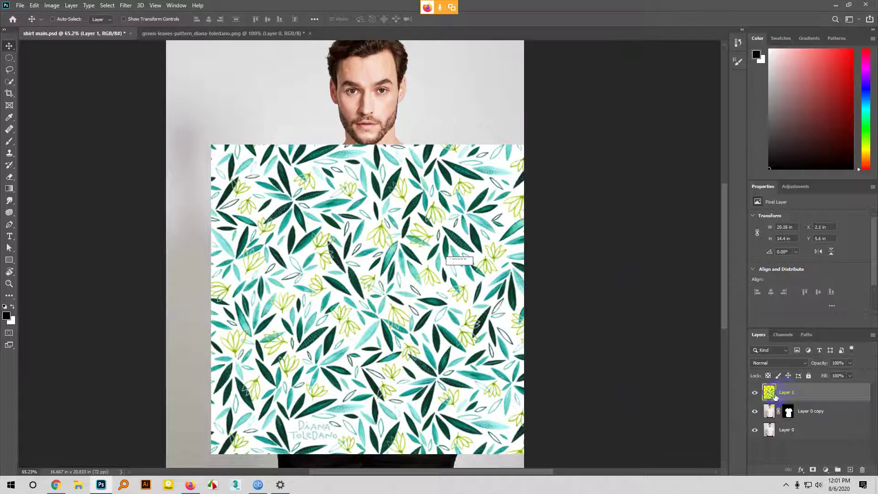
left_click(768, 411)
left_click(787, 413)
left_click(788, 393)
left_click(788, 412, "ctrl")
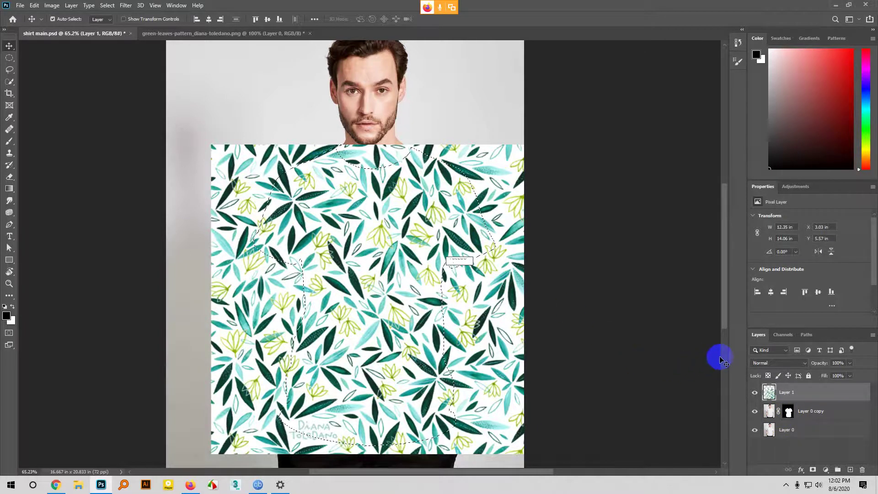
key("ctrl+d")
- Load the T-shirt shape from the Layer 0 copy mask as a selection, with the pattern's Layer 1 active
left_click(788, 413)
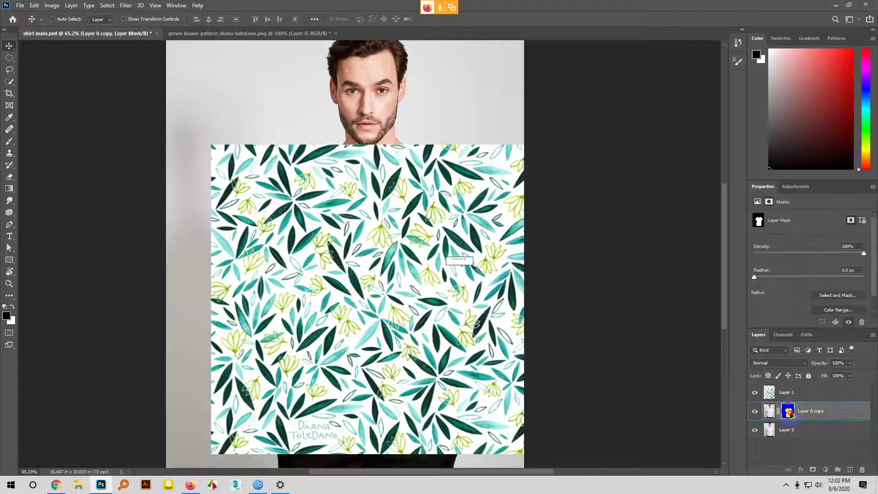
mouse_move(790, 413)
left_mouse_down()
mouse_move(790, 394)
mouse_move(788, 411)
left_mouse_up()
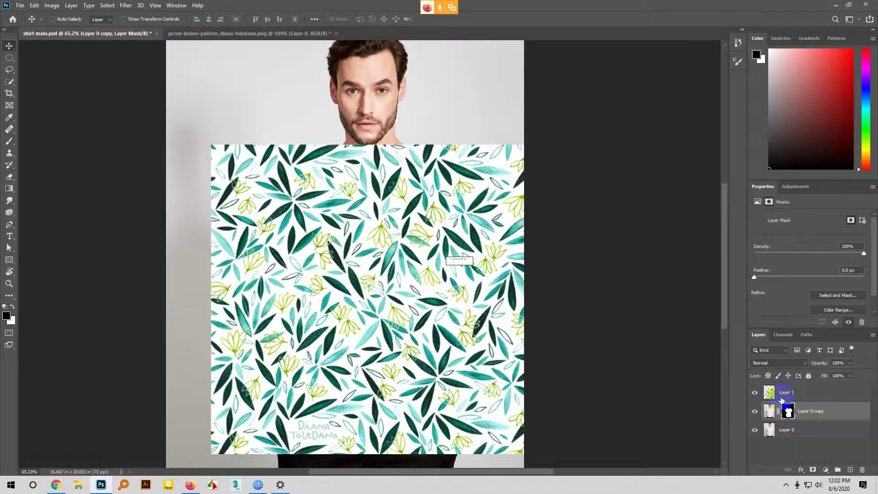
left_click(786, 394)
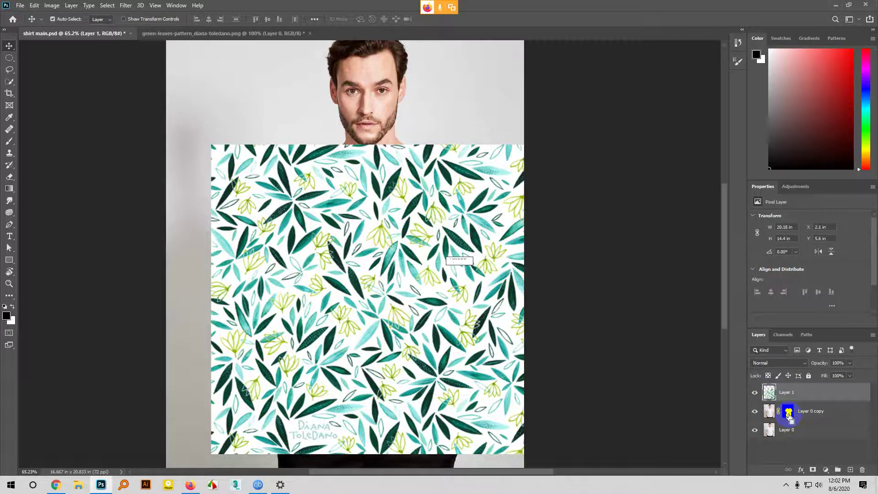
left_click(788, 413, "ctrl")
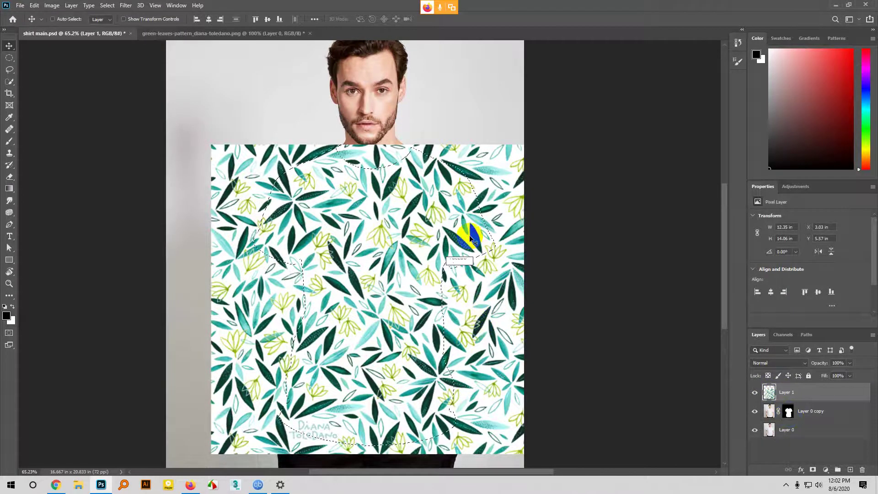
- Add a layer mask to Layer 1 from the T-shirt selection so the leaf pattern fits the shirt
left_click(813, 469)
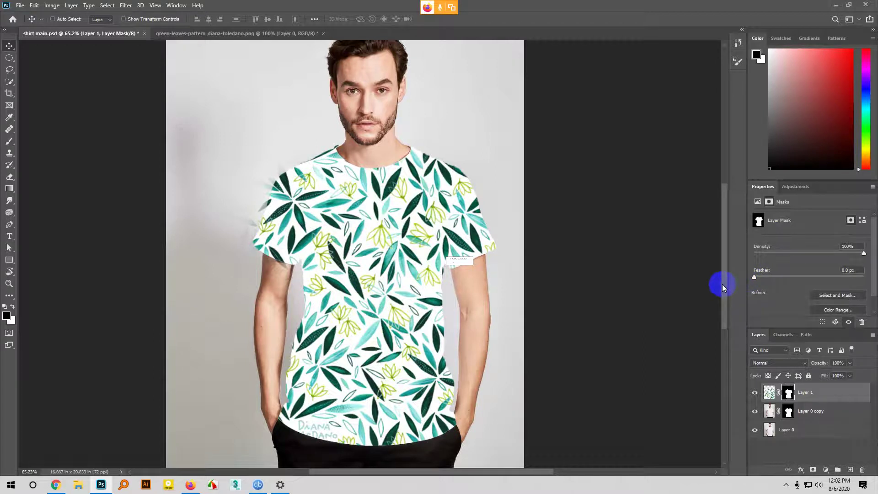
left_click_drag(417, 123, 436, 185)
scroll(430, 190, "down", 1)
scroll(293, 227, "down", 1)
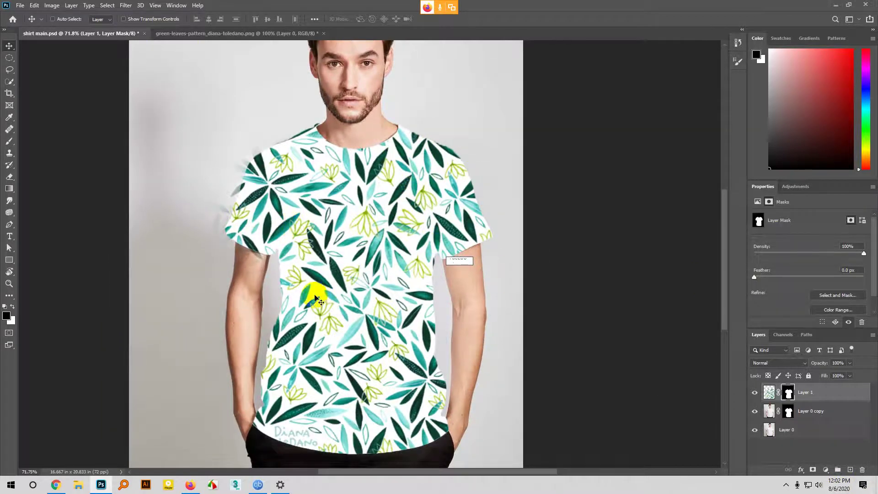
- Examine the edges of the masked leaf pattern around the neckline, shoulders, sleeves and hem
scroll(347, 320, "down", 2)
scroll(383, 398, "up", 1)
scroll(375, 398, "down", 1)
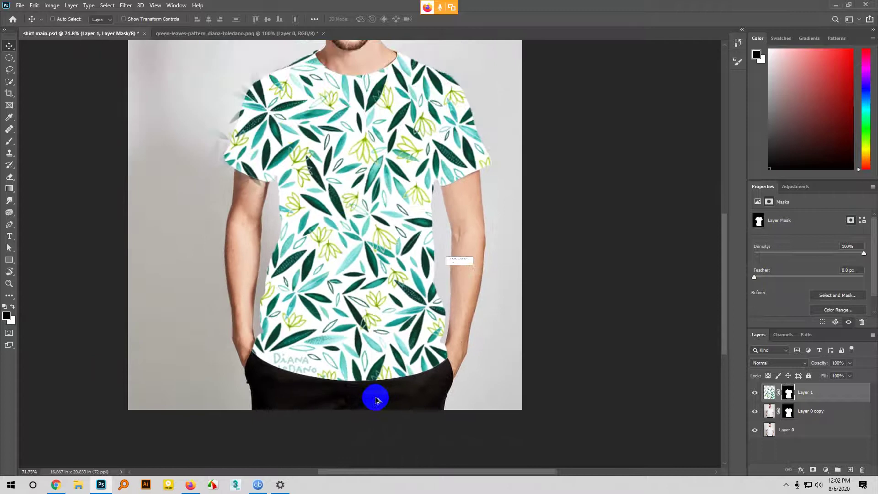
scroll(239, 220, "up", 1)
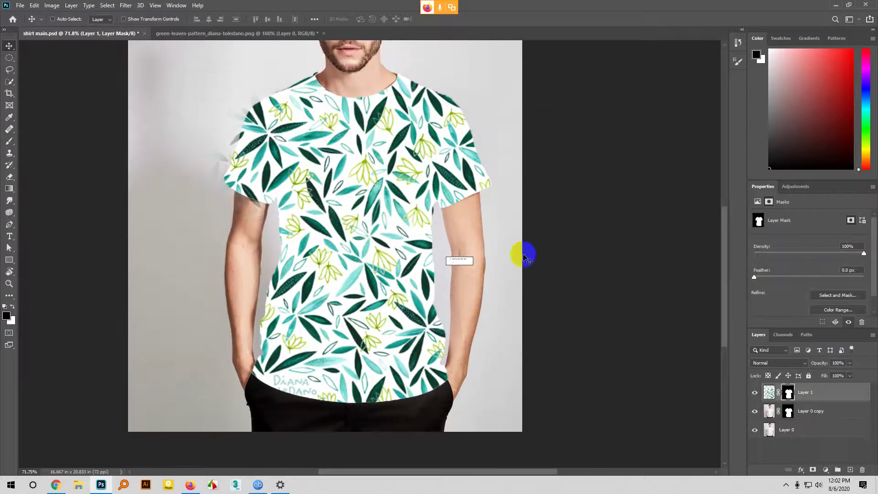
scroll(408, 379, "down", 1)
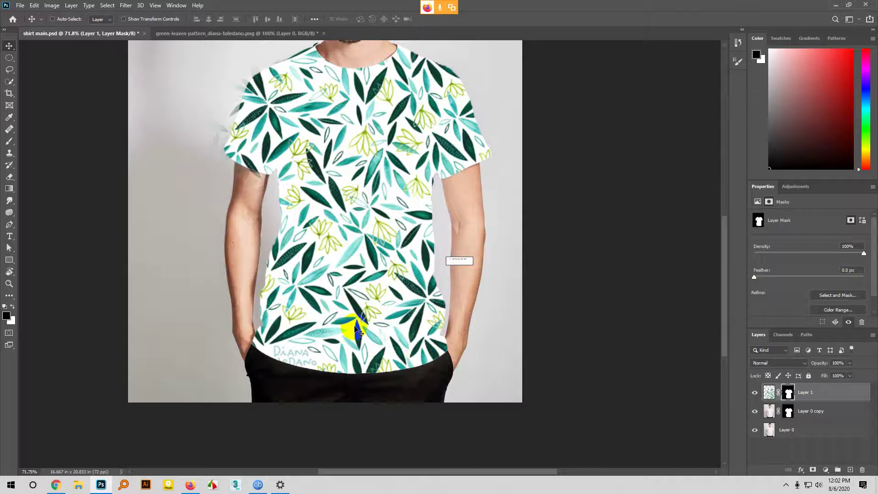
scroll(372, 431, "up", 3)
scroll(304, 153, "up", 3, "alt")
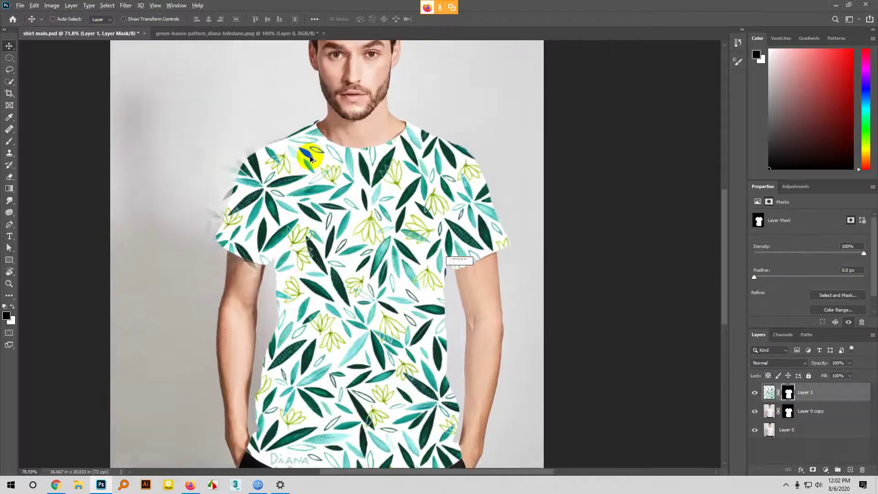
scroll(247, 284, "up", 1)
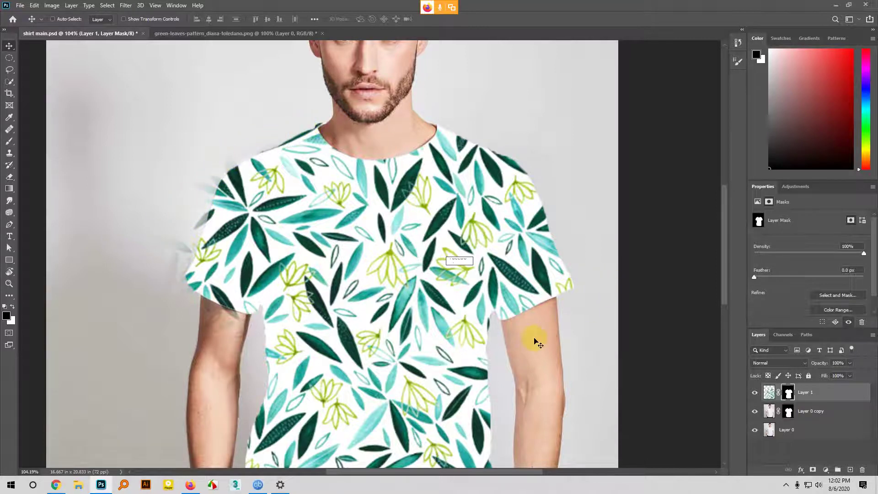
scroll(257, 409, "down", 2)
scroll(257, 409, "up", 3)
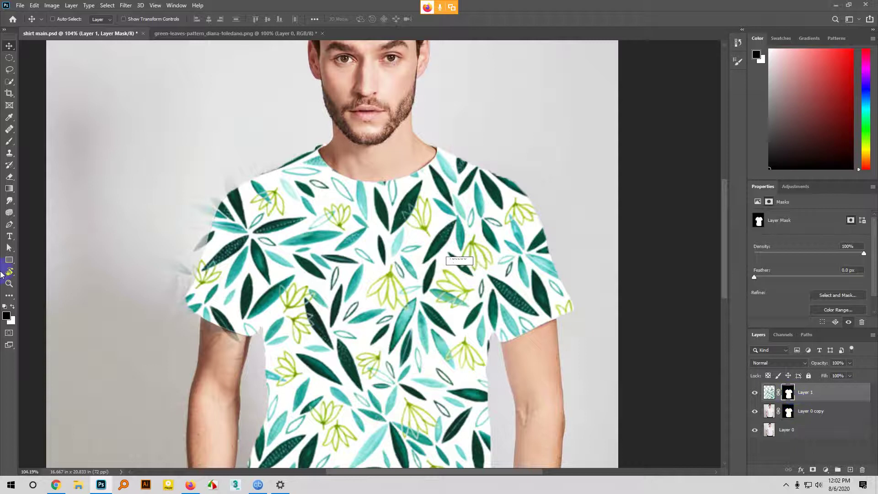
- Paint out the stray pattern beyond the sleeve and shoulder on Layer 1's mask with a 100 px Hard Round black brush at 100% opacity
key("b")
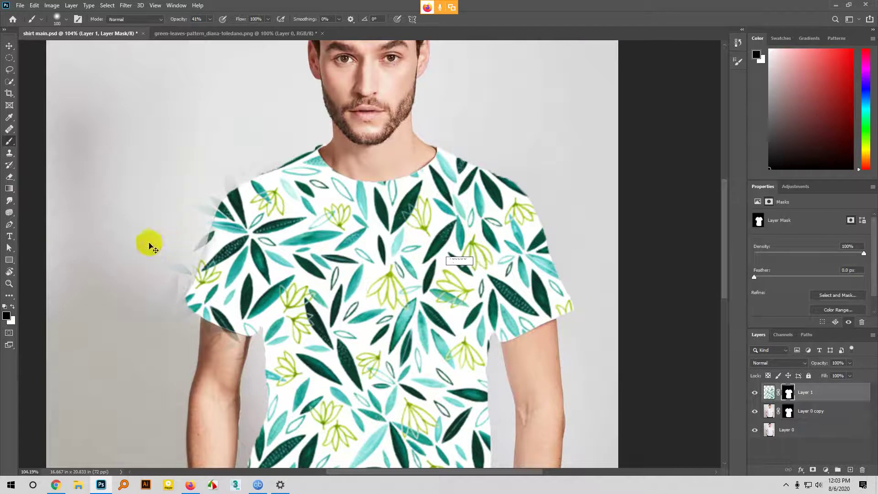
left_click(211, 19)
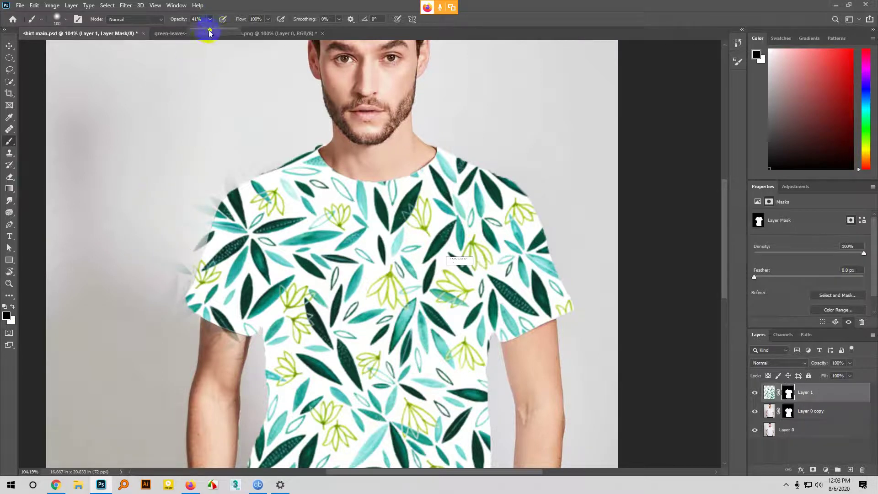
left_click_drag(212, 32, 529, 92)
left_click(61, 21)
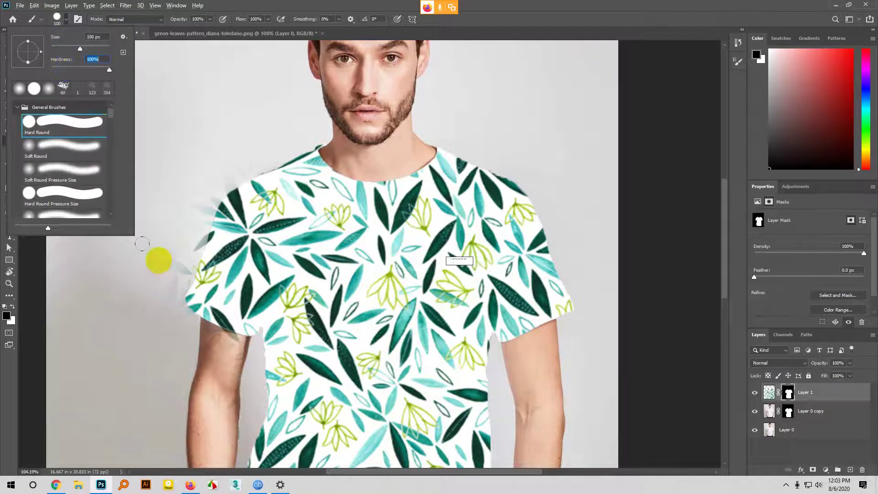
left_click(162, 283)
mouse_move(161, 282)
left_mouse_down()
mouse_move(176, 220)
mouse_move(181, 234)
mouse_move(180, 215)
mouse_move(198, 188)
mouse_move(156, 297)
left_mouse_up()
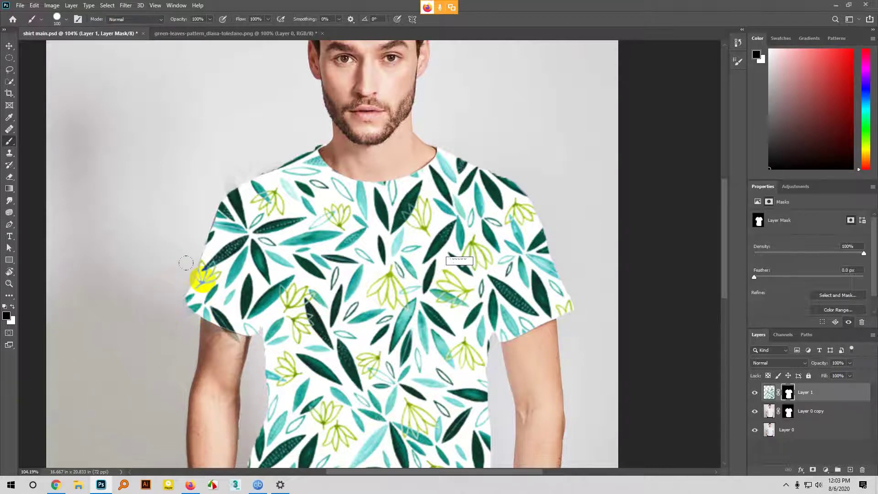
scroll(187, 262, "up", 3)
mouse_move(255, 165)
left_mouse_down()
mouse_move(250, 178)
mouse_move(212, 190)
mouse_move(273, 155)
mouse_move(307, 163)
left_mouse_up()
scroll(257, 183, "down", 2)
scroll(201, 194, "down", 1)
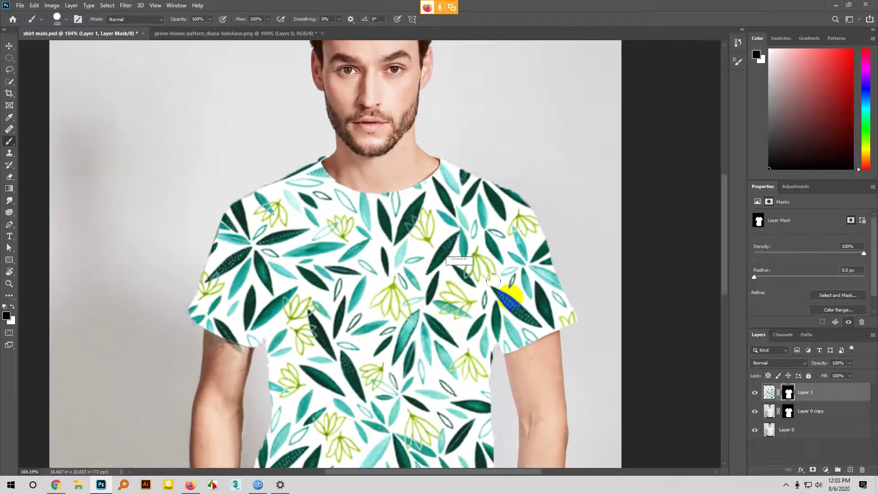
- Paint out the leftover pattern on the arm below the sleeve cuff on Layer 1's mask and check the shirt's edges
scroll(507, 327, "down", 2)
scroll(386, 292, "down", 3)
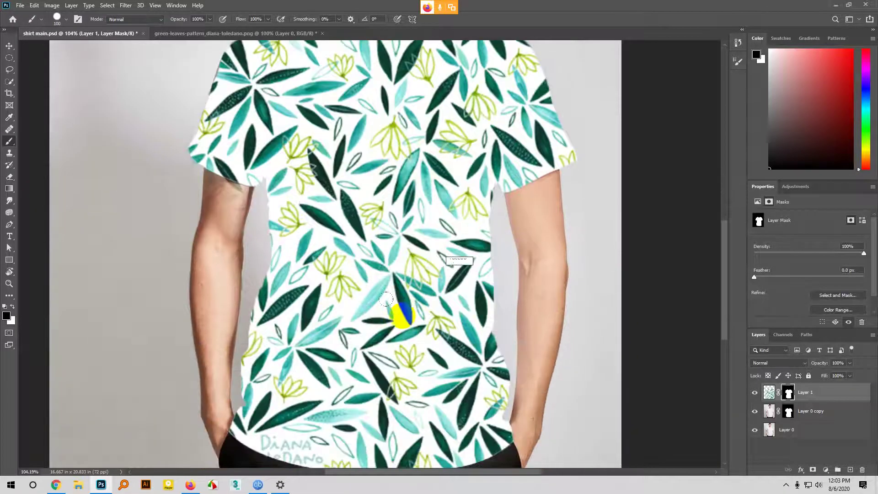
scroll(385, 320, "up", 1)
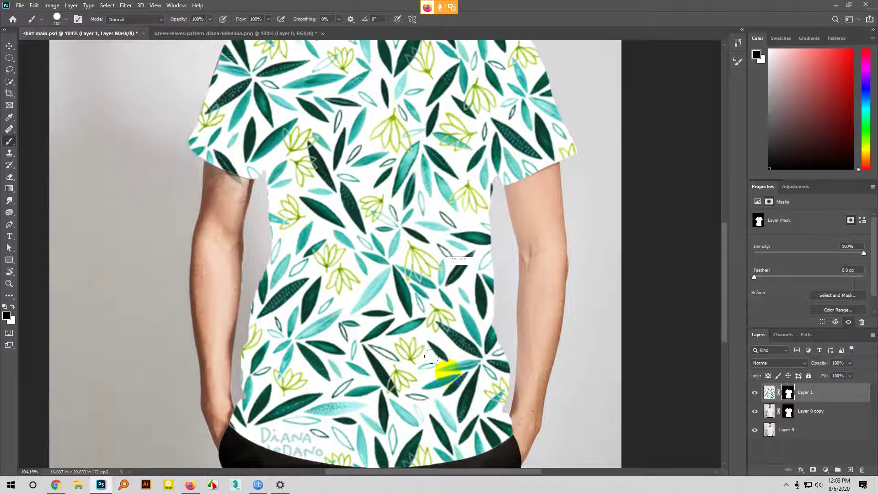
scroll(205, 178, "up", 2)
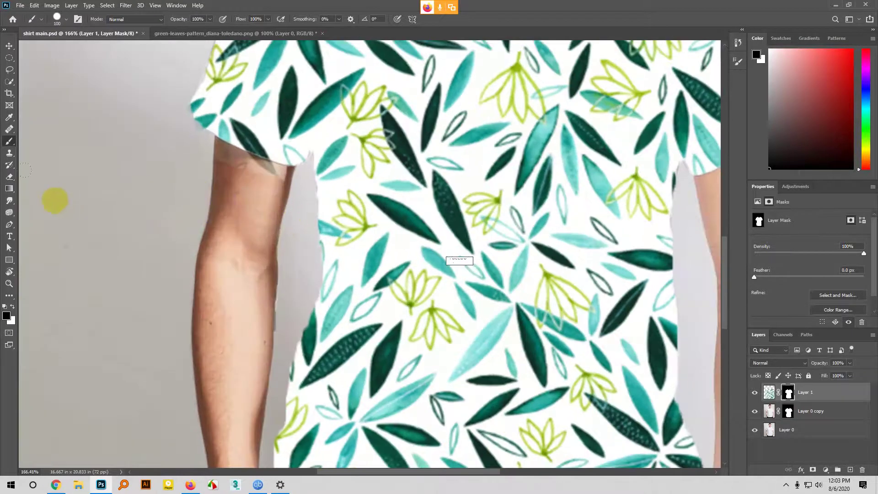
scroll(263, 226, "up", 1)
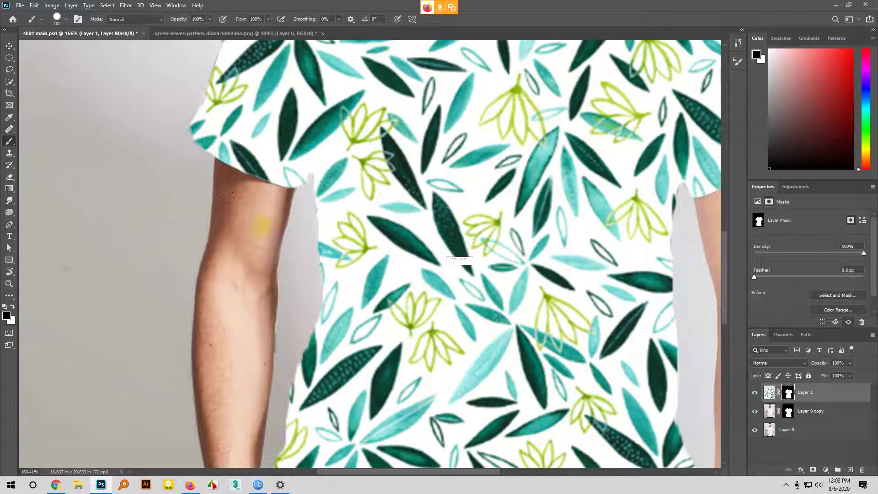
scroll(100, 306, "down", 3)
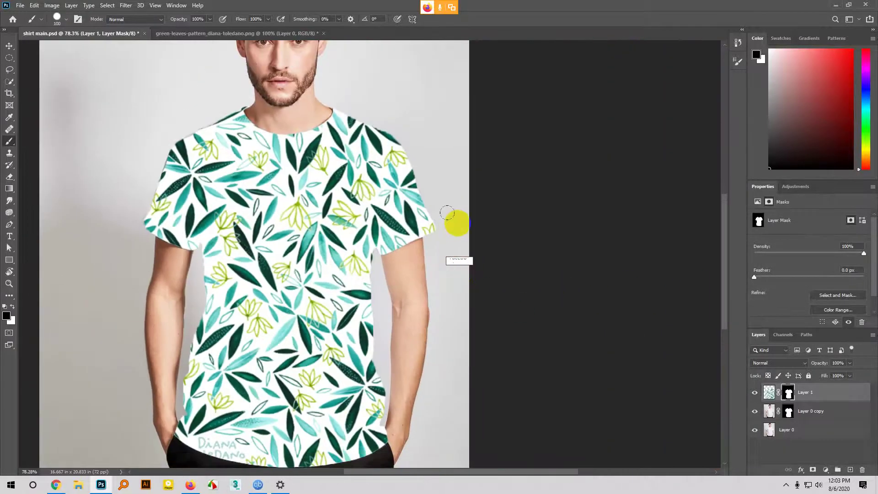
scroll(265, 190, "up", 2)
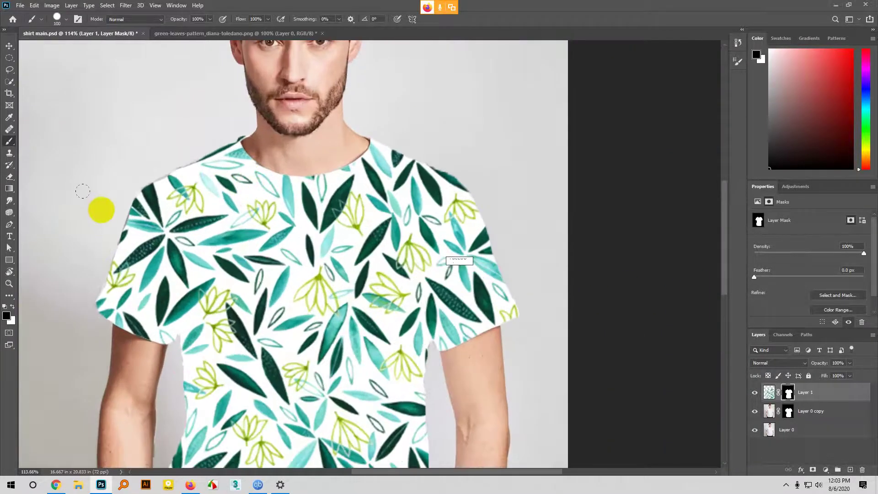
left_click(161, 188, "alt")
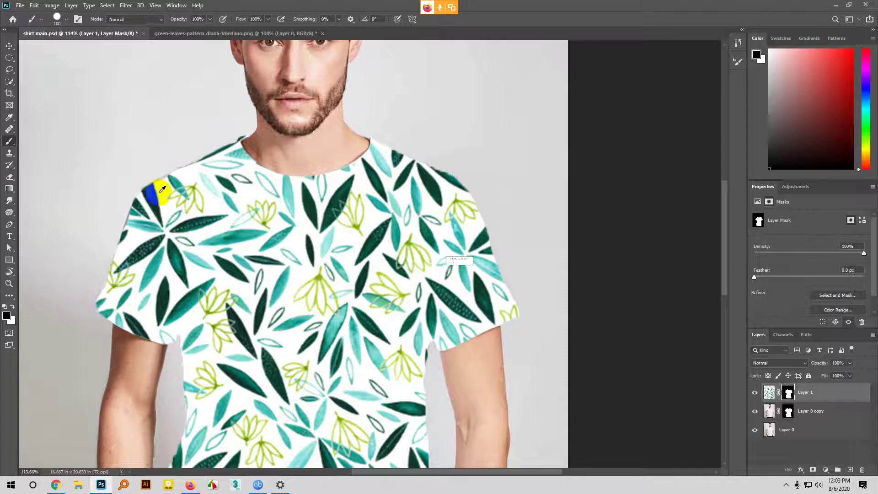
scroll(460, 279, "down", 1)
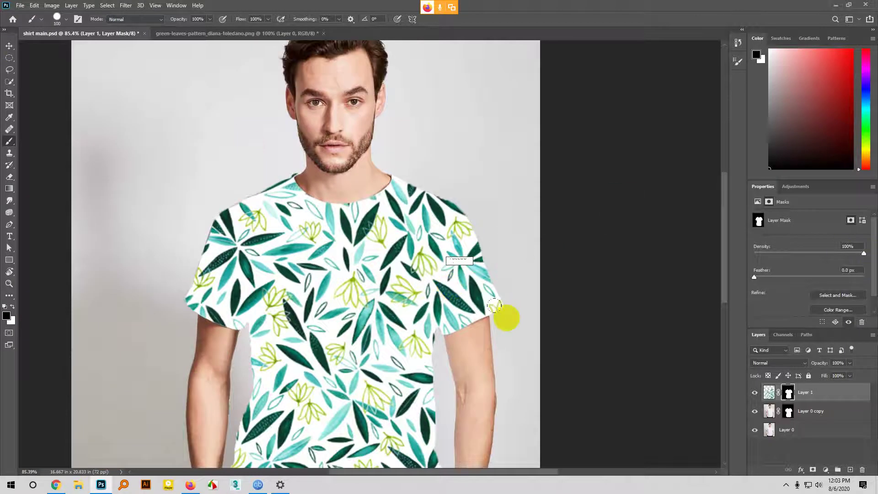
scroll(495, 305, "down", 1)
- Convert Layer 1 with the leaf pattern into a smart object for smart filters
left_click(809, 397)
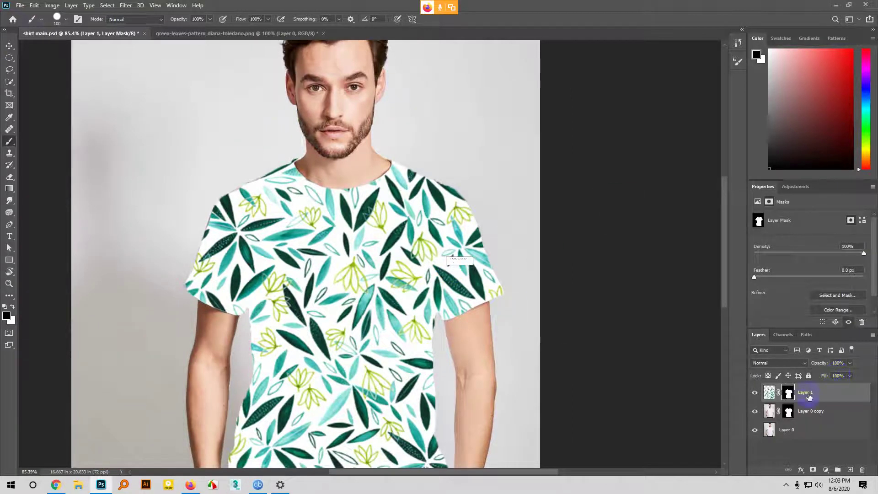
left_click(9, 46)
scroll(215, 197, "down", 5)
scroll(293, 281, "down", 1)
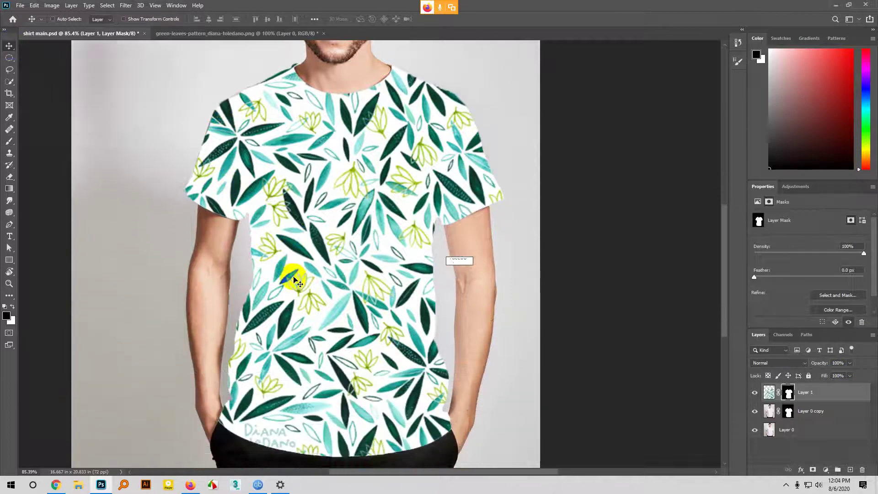
scroll(293, 278, "down", 1)
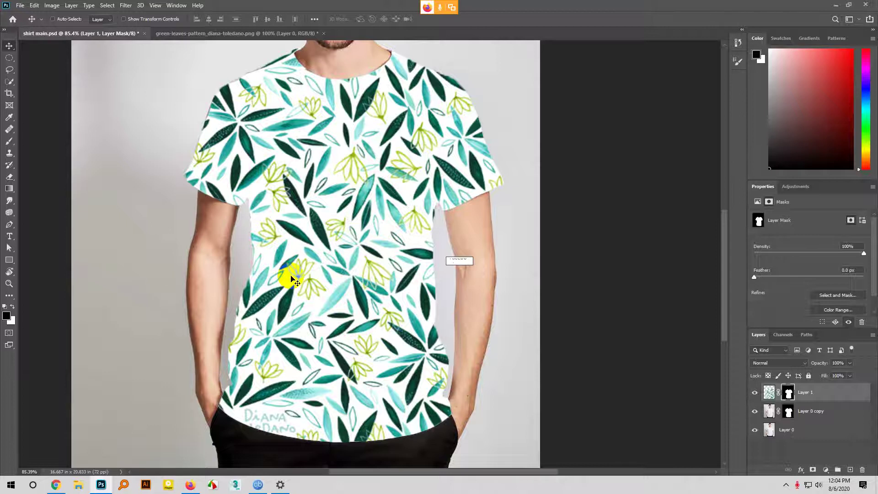
scroll(366, 247, "up", 3)
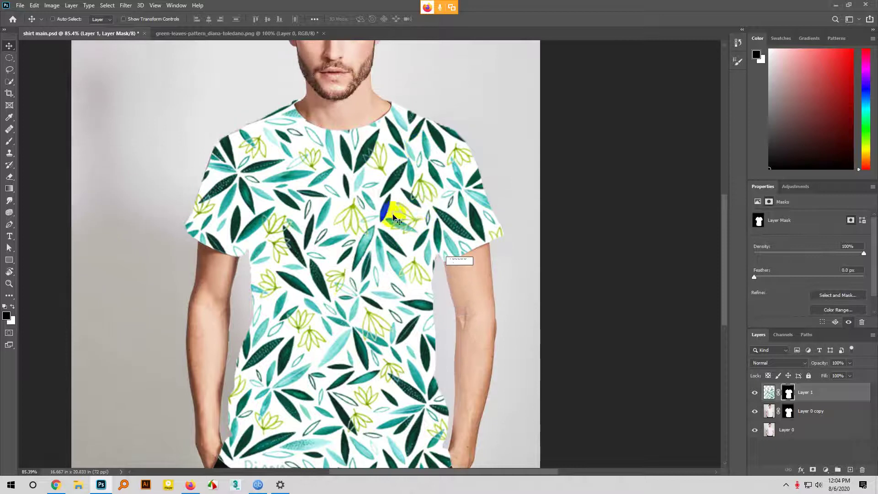
scroll(363, 222, "down", 1)
scroll(398, 303, "down", 1)
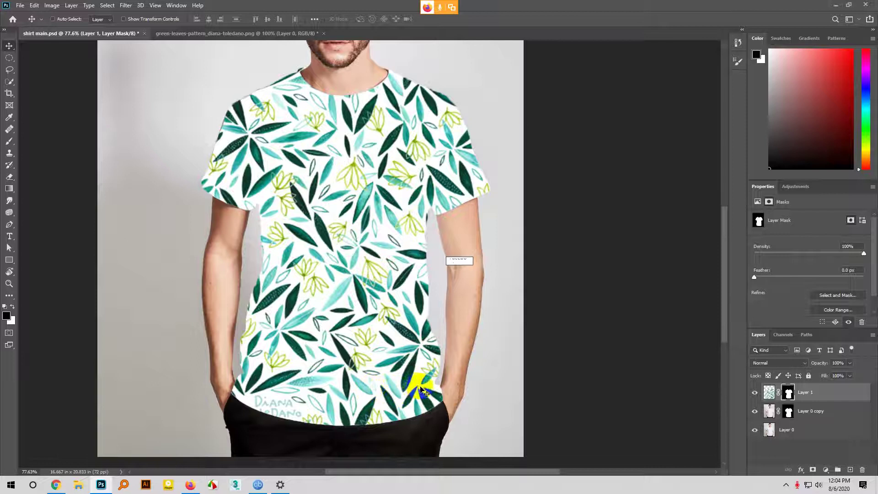
scroll(418, 389, "up", 1)
scroll(189, 293, "down", 1)
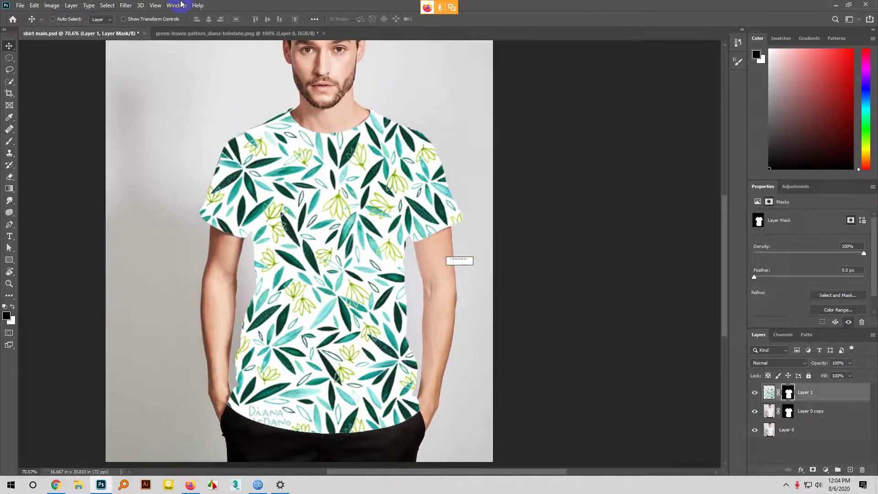
left_click(127, 6)
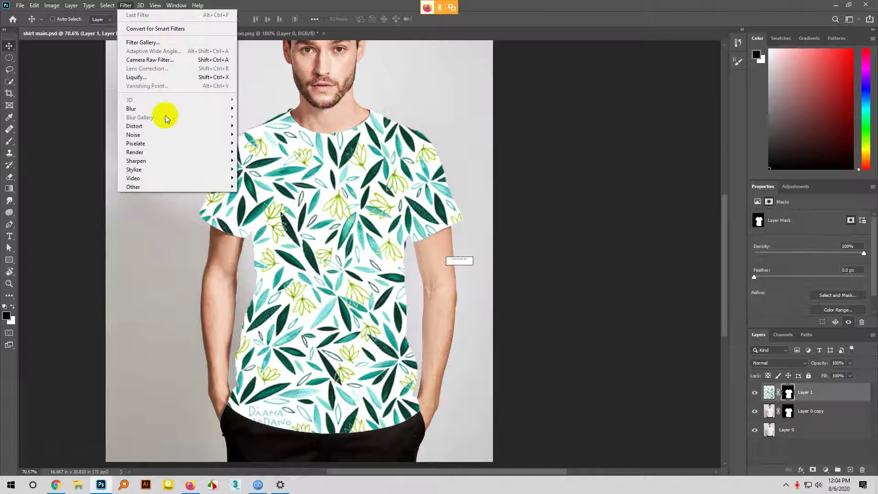
left_click(182, 30)
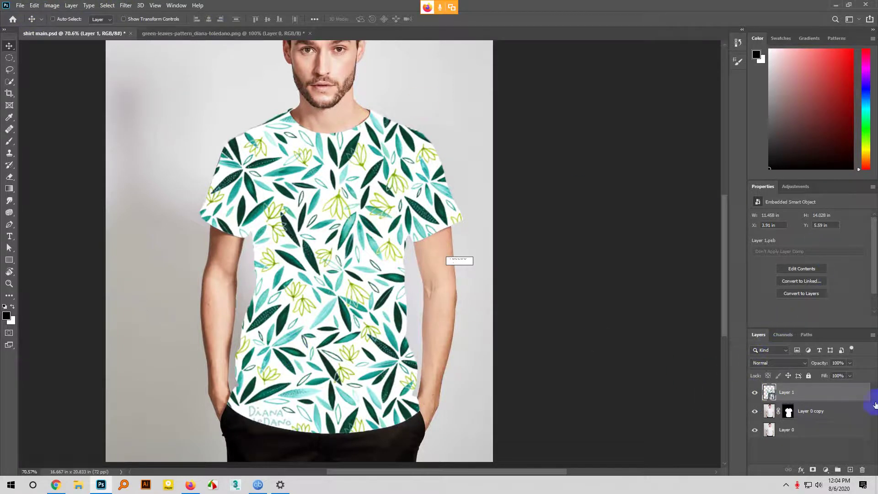
- Set Layer 1's blend mode to Multiply, comparing it with Normal
left_click(785, 364)
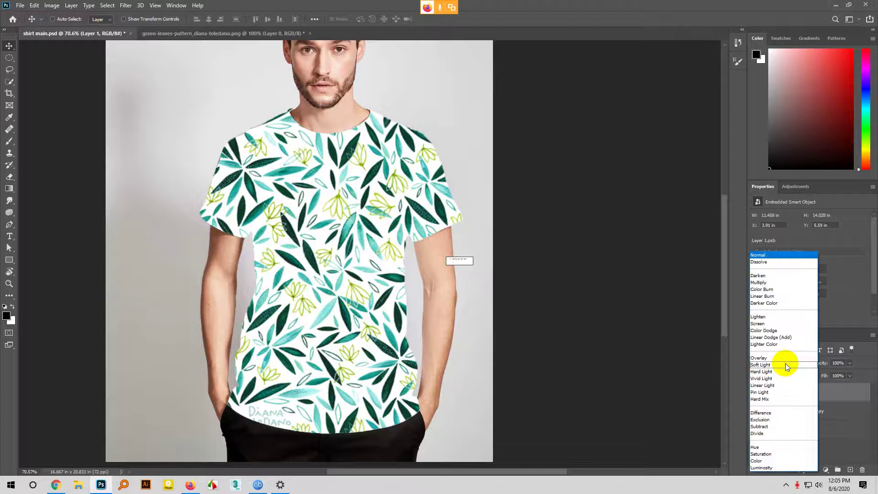
left_click(761, 282)
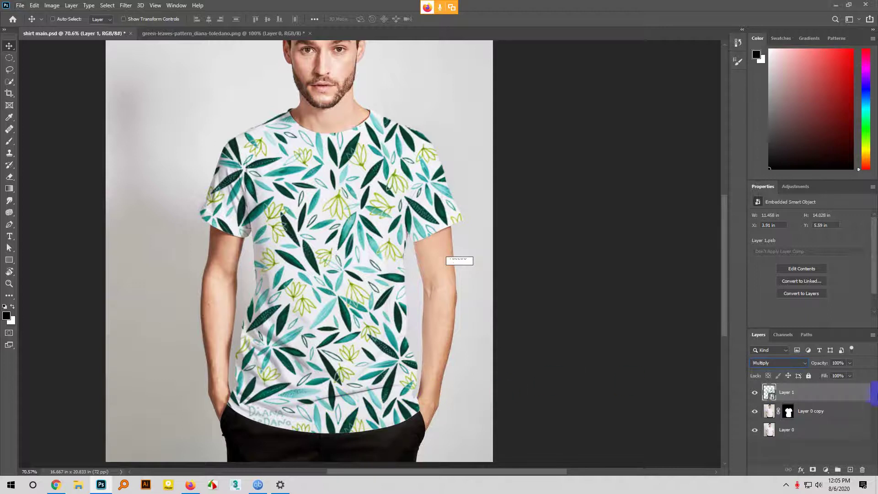
left_click(797, 362)
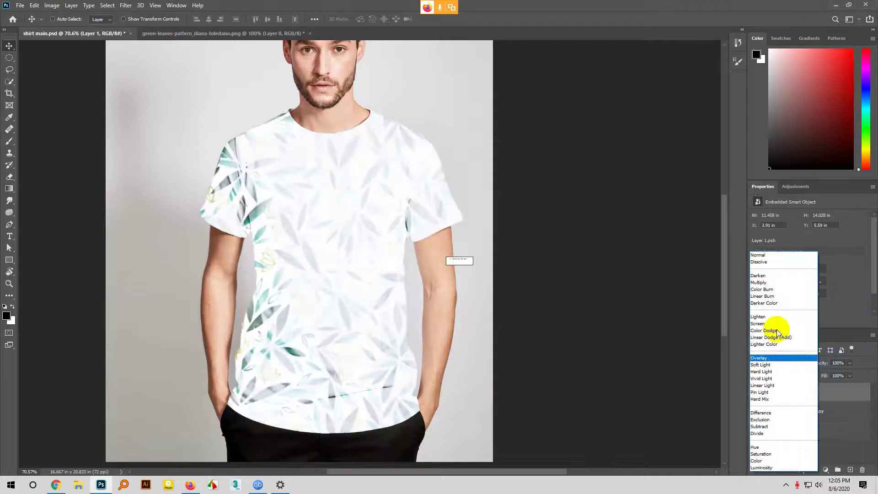
left_click(771, 256)
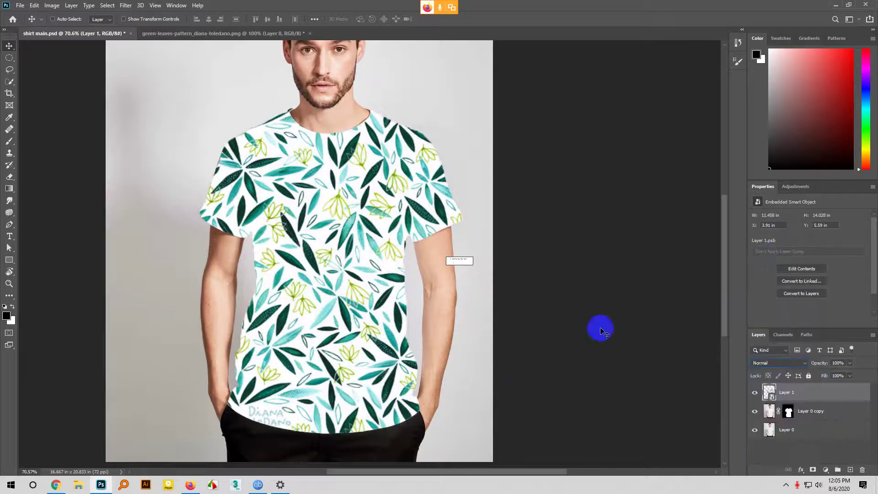
left_click(788, 363)
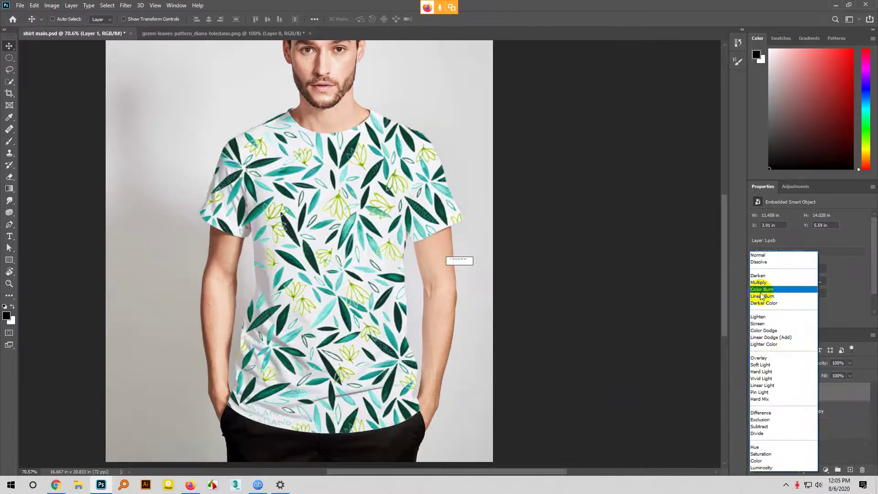
left_click(760, 282)
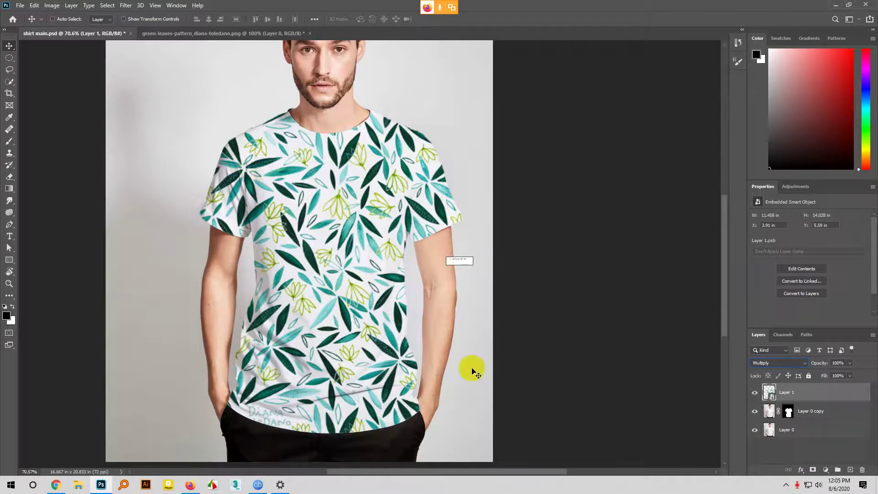
- Examine how the Multiply-blended leaf pattern sits over the folds at the shirt's hem, sleeve and chest
left_click(9, 283)
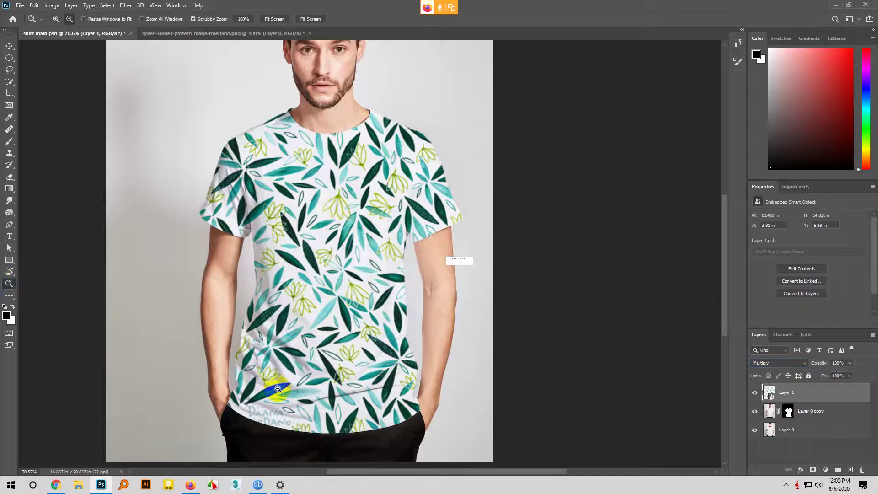
left_click_drag(286, 387, 297, 380)
scroll(296, 381, "down", 3)
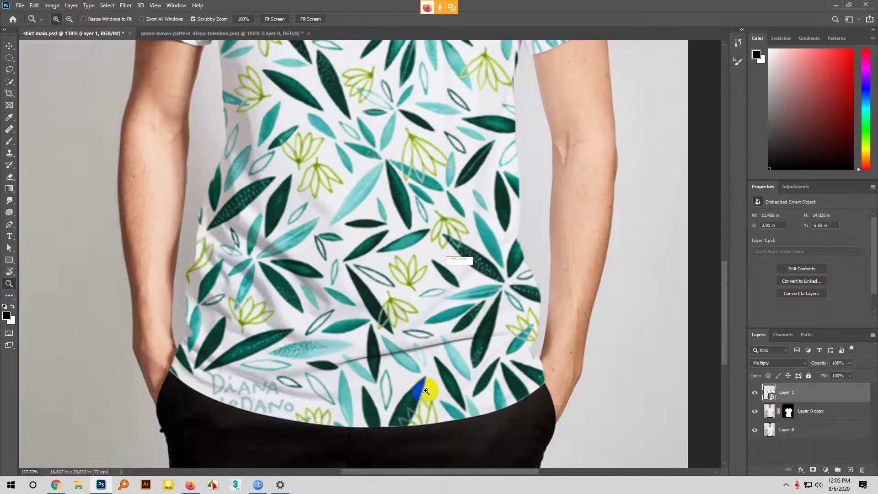
scroll(391, 349, "up", 5)
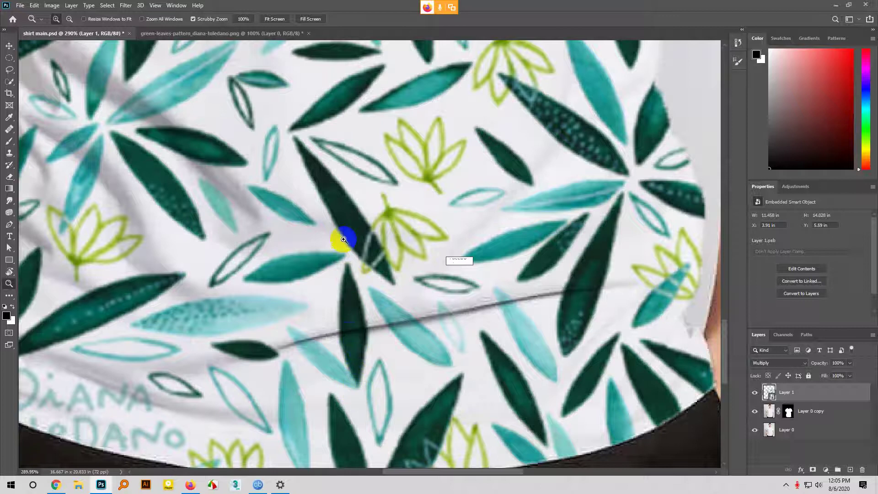
scroll(426, 395, "down", 5)
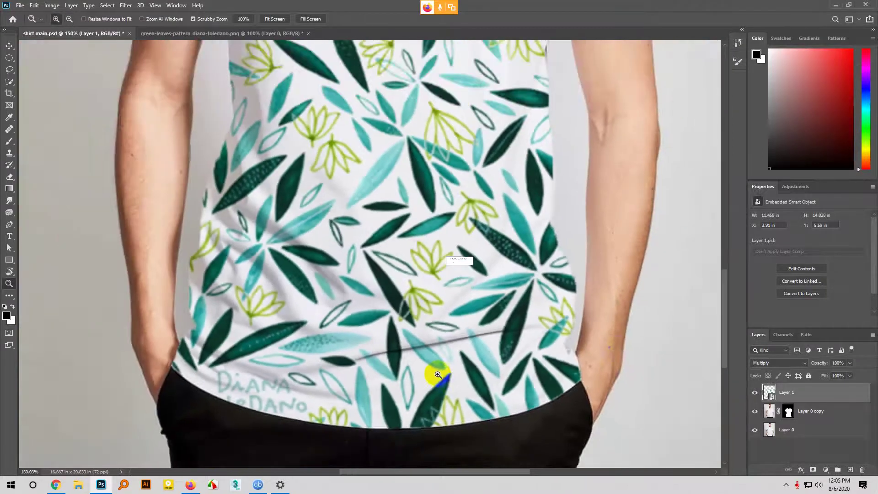
scroll(514, 344, "up", 5)
scroll(514, 343, "up", 1)
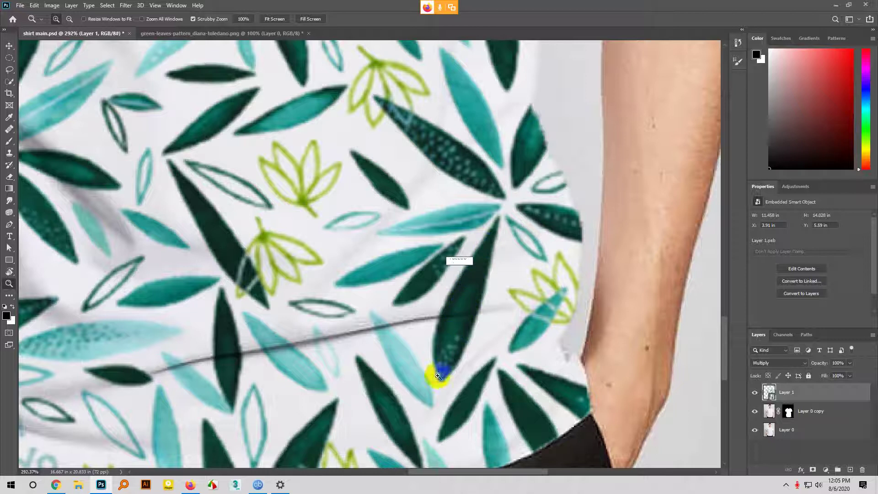
scroll(486, 317, "down", 7)
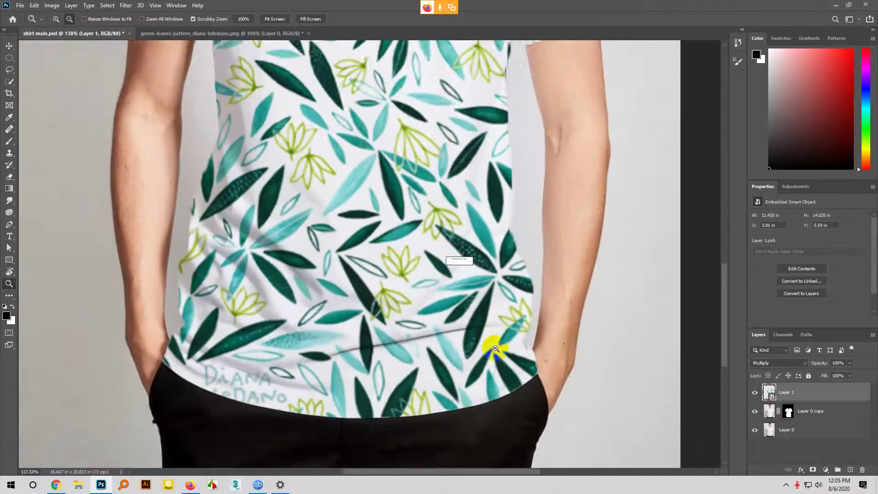
scroll(319, 133, "up", 6)
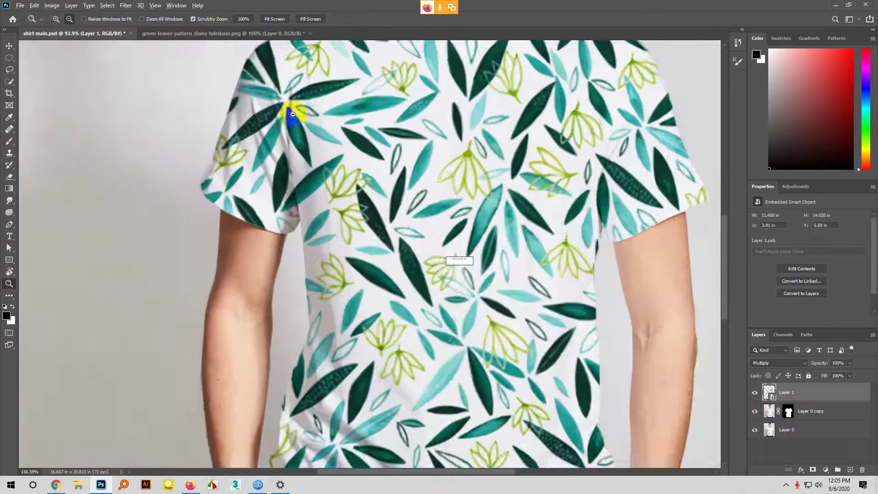
scroll(314, 127, "down", 3)
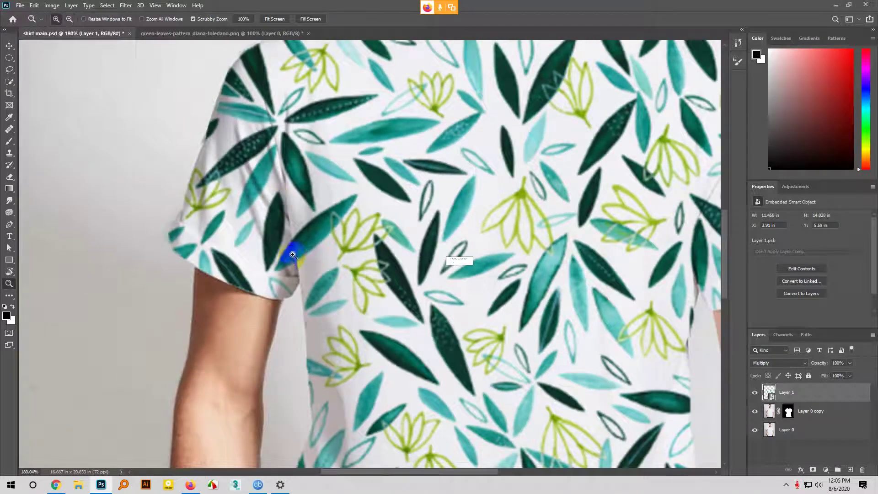
scroll(253, 245, "down", 3)
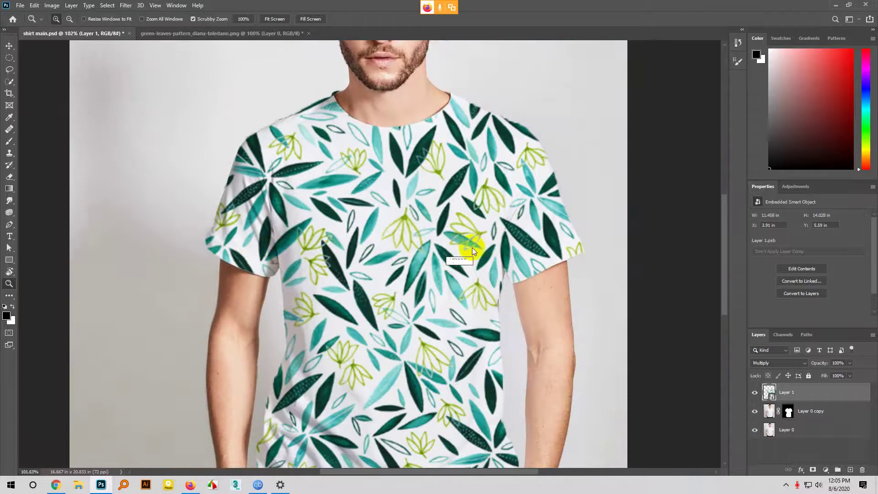
scroll(227, 318, "down", 1)
scroll(503, 301, "down", 1)
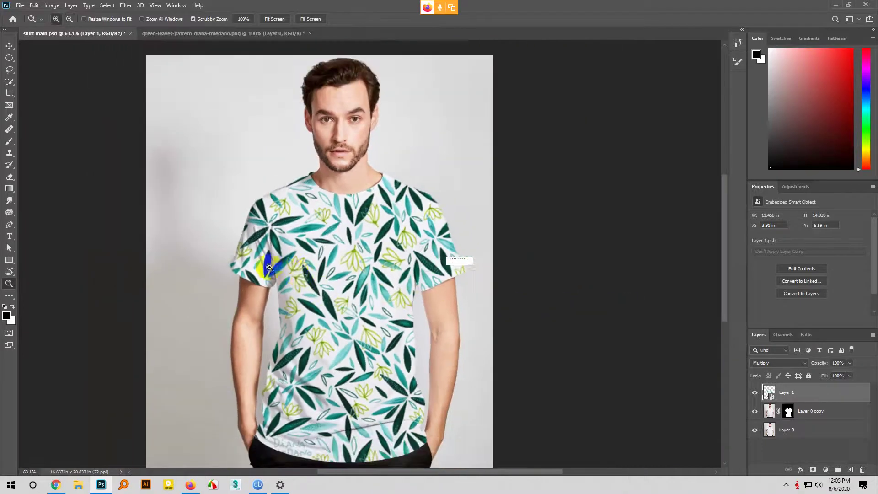
scroll(323, 255, "up", 1)
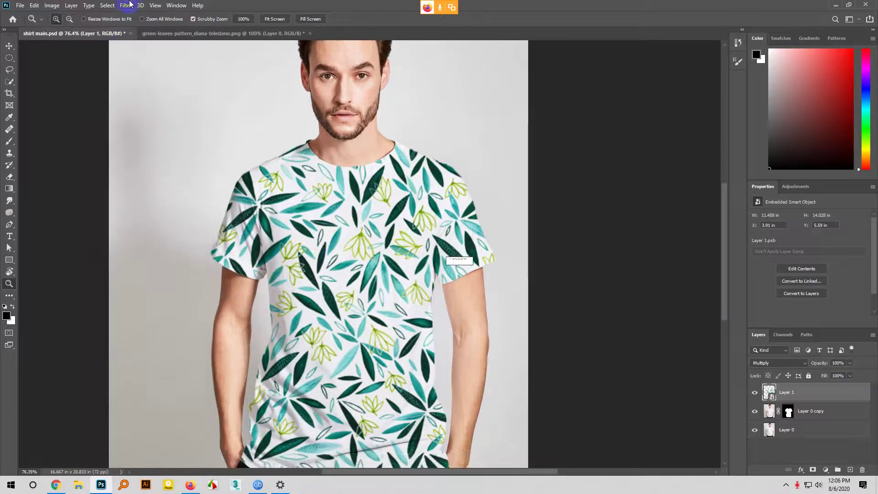
- Apply the Displace filter to Layer 1 with horizontal and vertical scale 10, Stretch To Fit and Repeat Edge Pixels
left_click(128, 5)
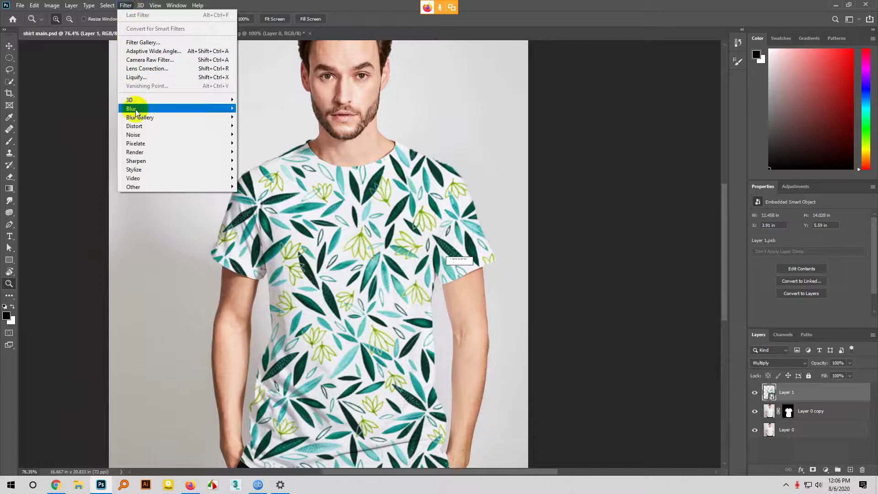
mouse_move(140, 128)
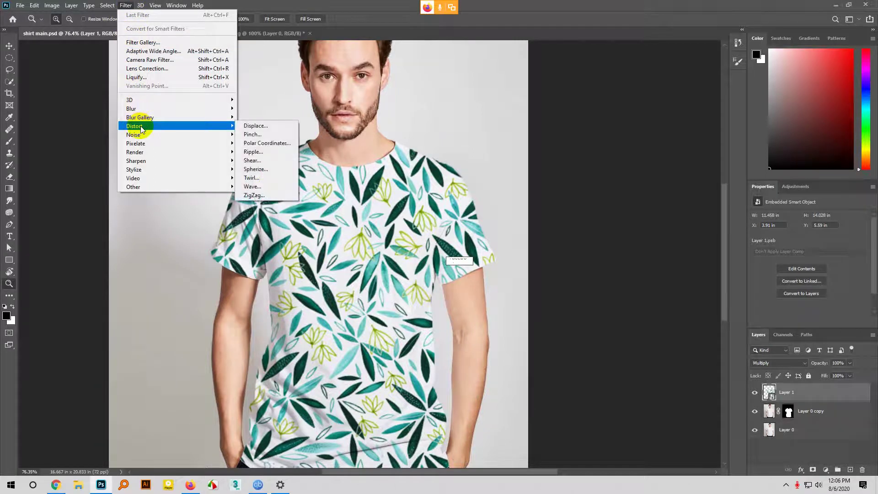
left_click(250, 126)
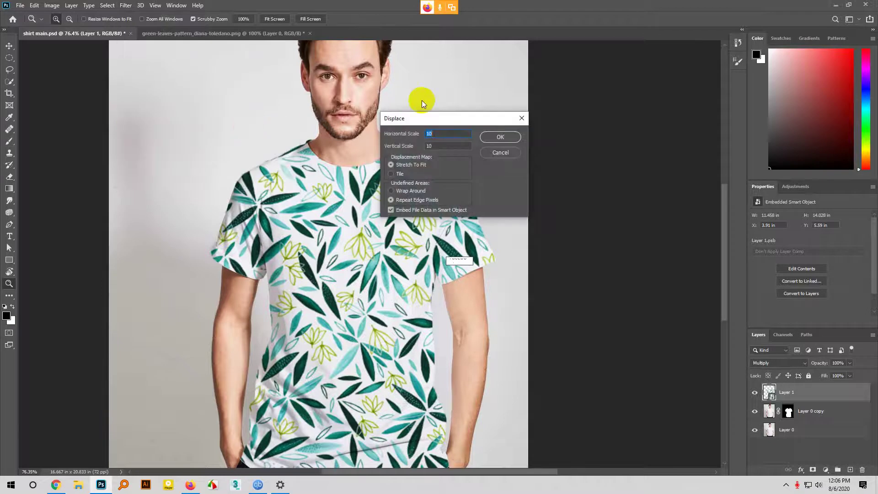
left_click(408, 152)
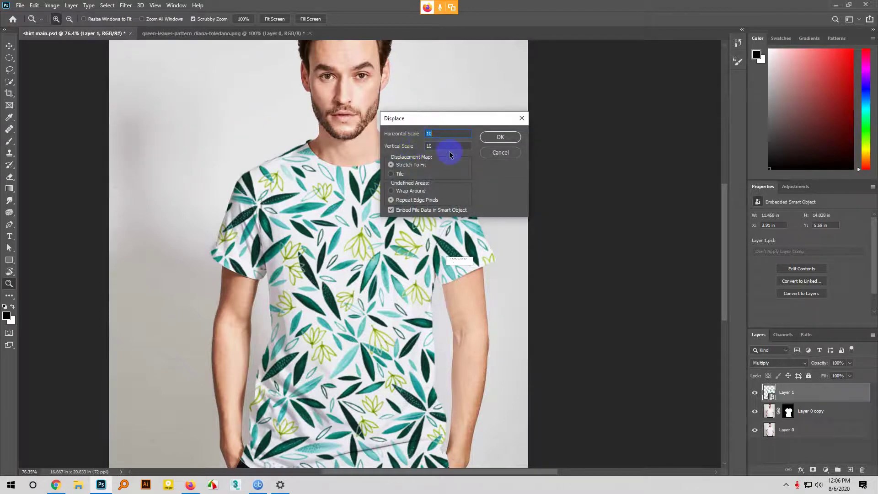
left_click(450, 127)
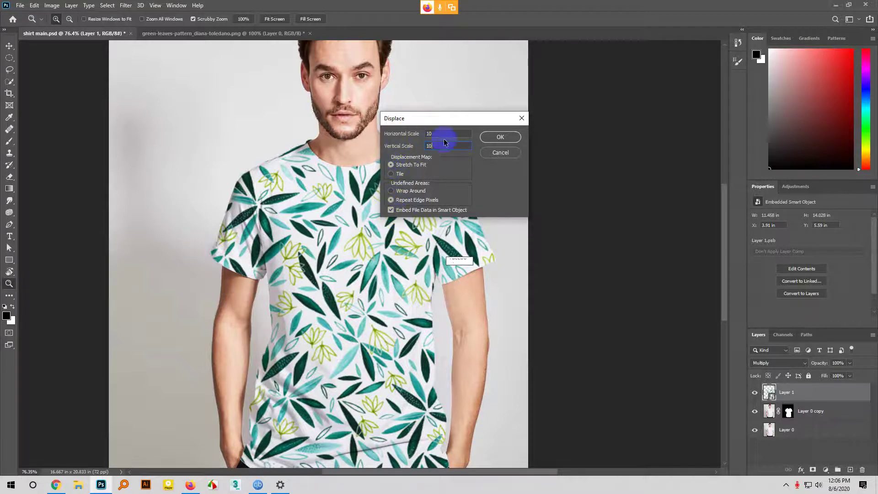
left_click(415, 134)
left_click(440, 145)
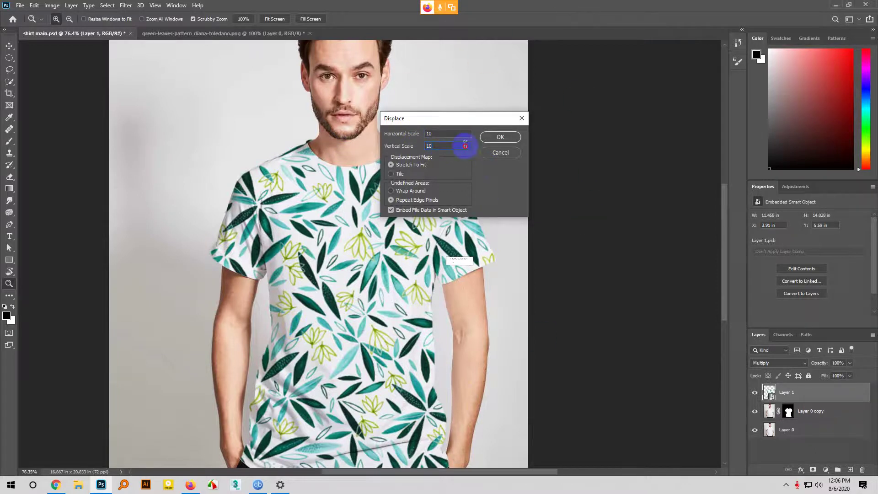
left_click(501, 136)
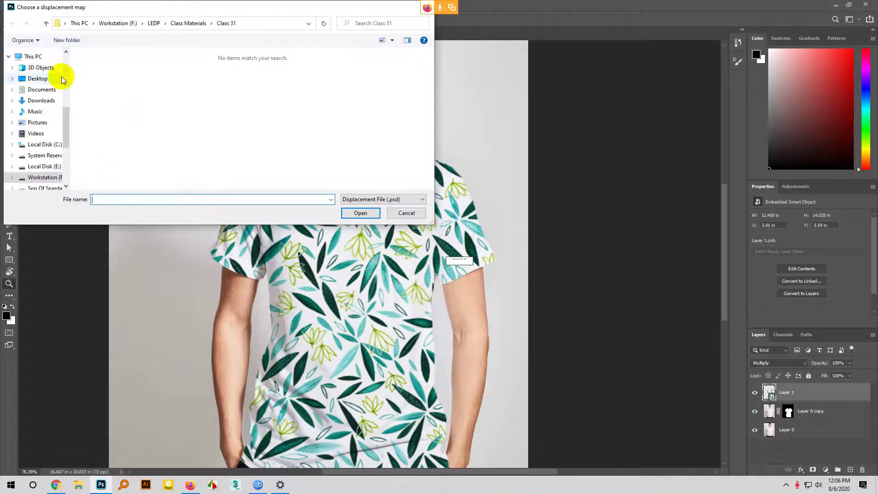
- Load Displace.psd from the Desktop as the displacement map
scroll(63, 92, "up", 8)
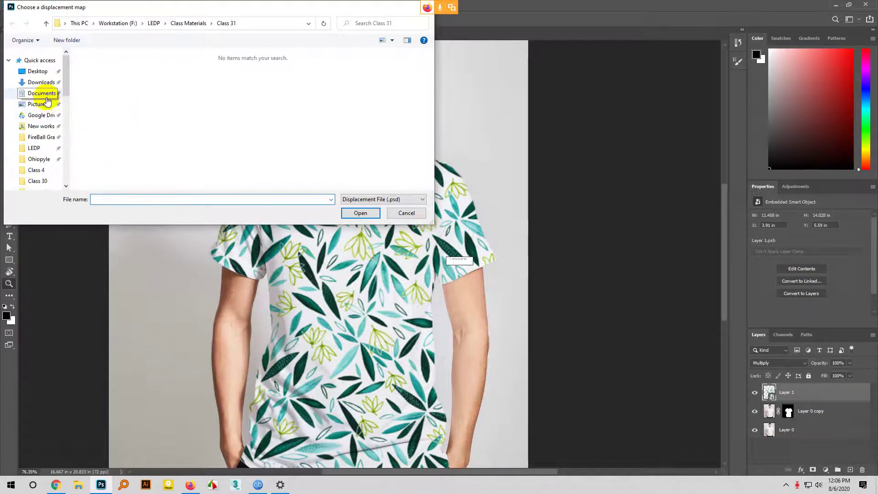
left_click(38, 71)
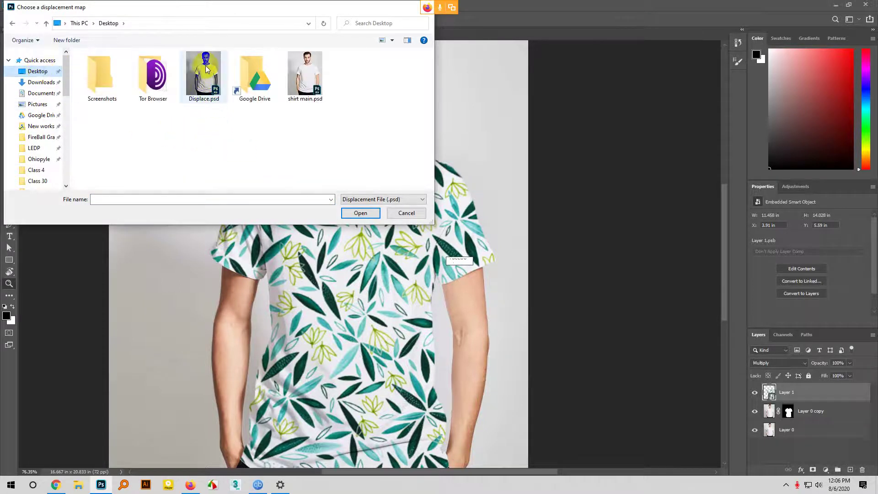
left_click(219, 81)
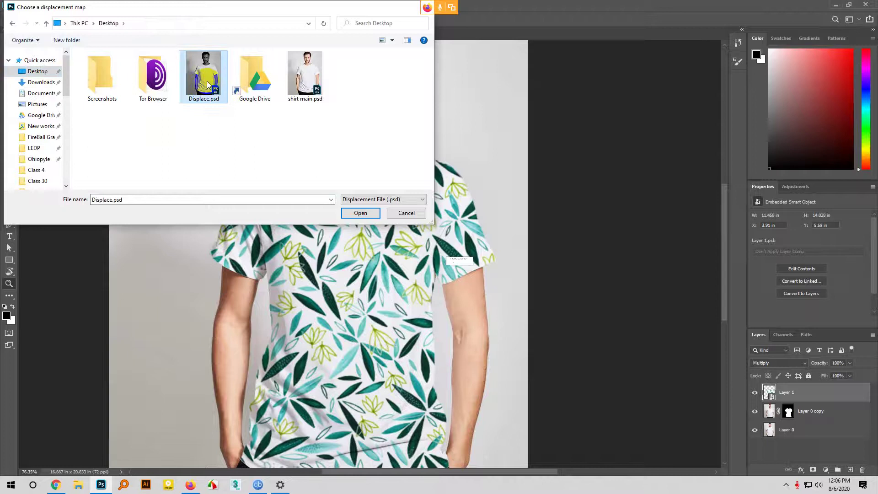
left_click(360, 213)
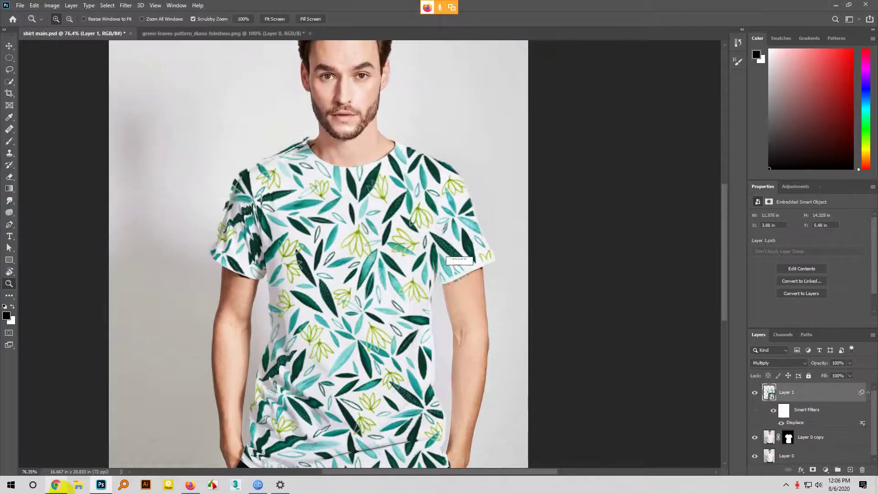
- Inspect how the displaced pattern follows the folds at the hem, sleeves, shoulders and neckline
left_click(222, 170, "alt")
scroll(356, 336, "down", 2)
left_click(326, 390)
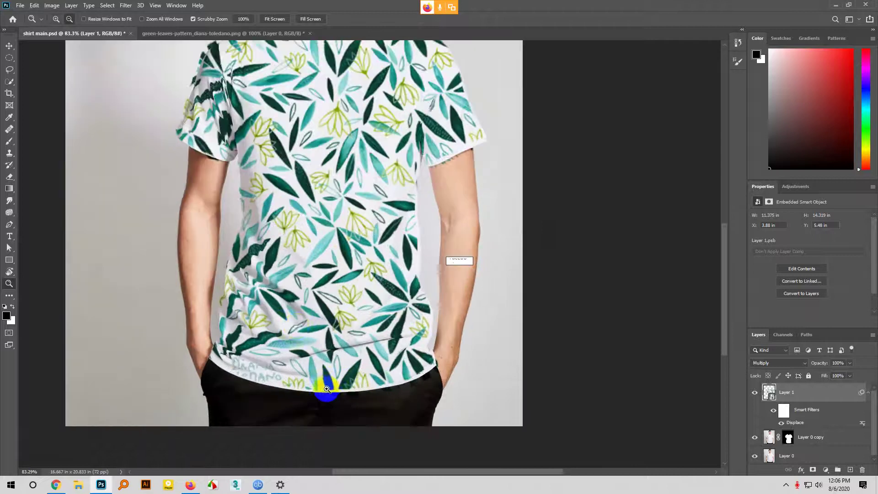
scroll(326, 389, "up", 1)
scroll(316, 394, "up", 1)
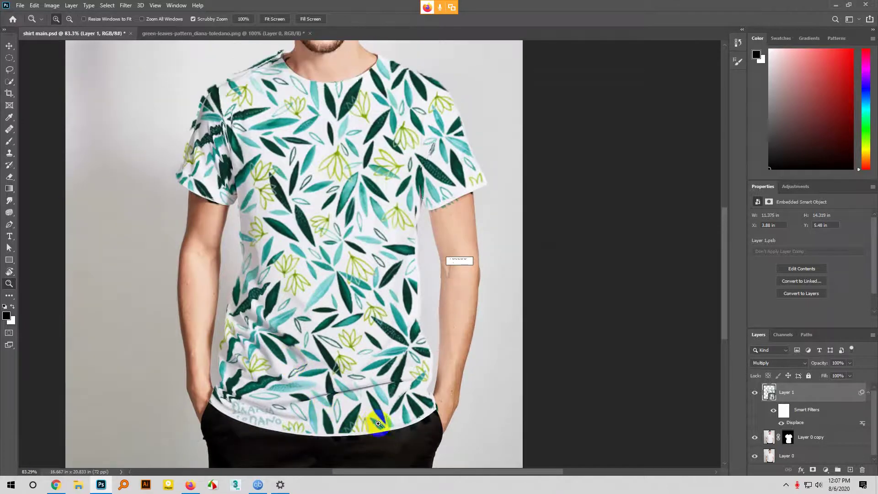
left_click_drag(378, 423, 365, 416)
left_click_drag(241, 335, 242, 336)
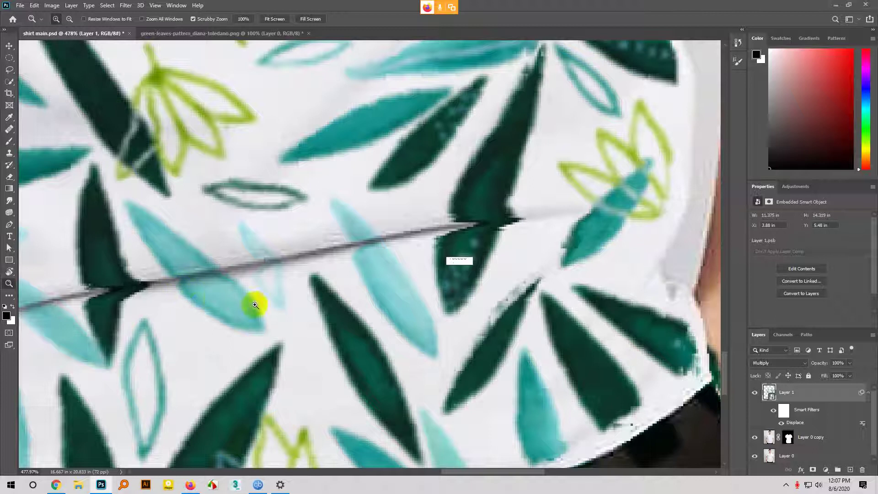
scroll(480, 353, "down", 6)
scroll(493, 352, "up", 10)
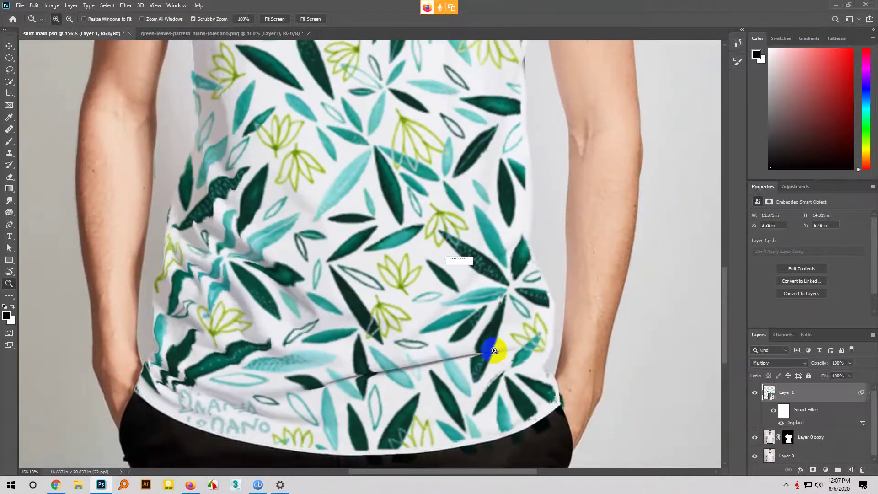
scroll(501, 314, "up", 6)
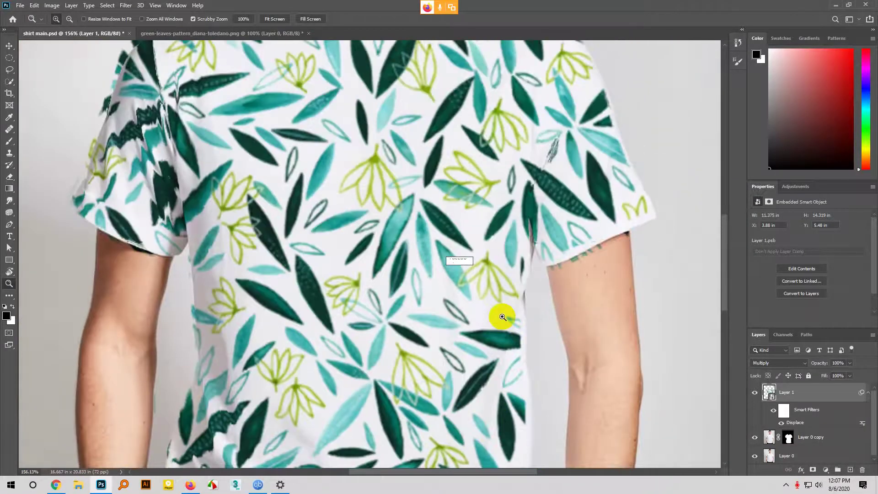
scroll(506, 303, "down", 2)
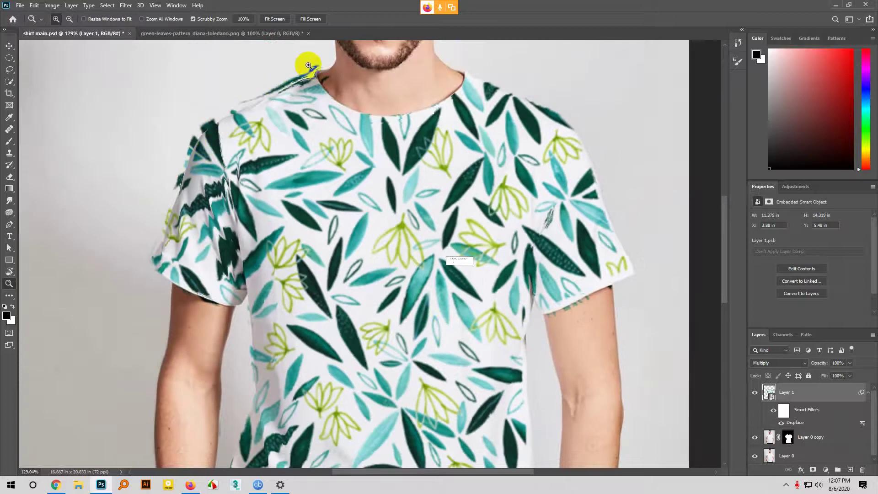
scroll(152, 218, "up", 1)
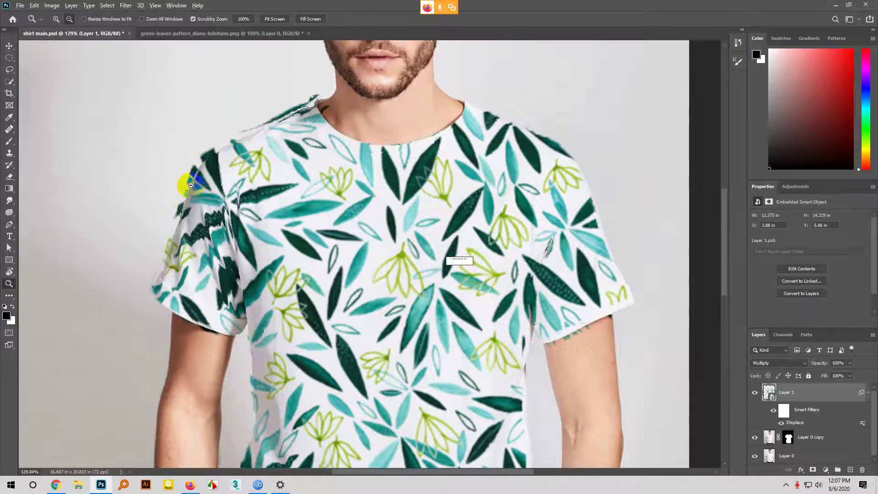
scroll(190, 183, "up", 2)
scroll(185, 201, "up", 2)
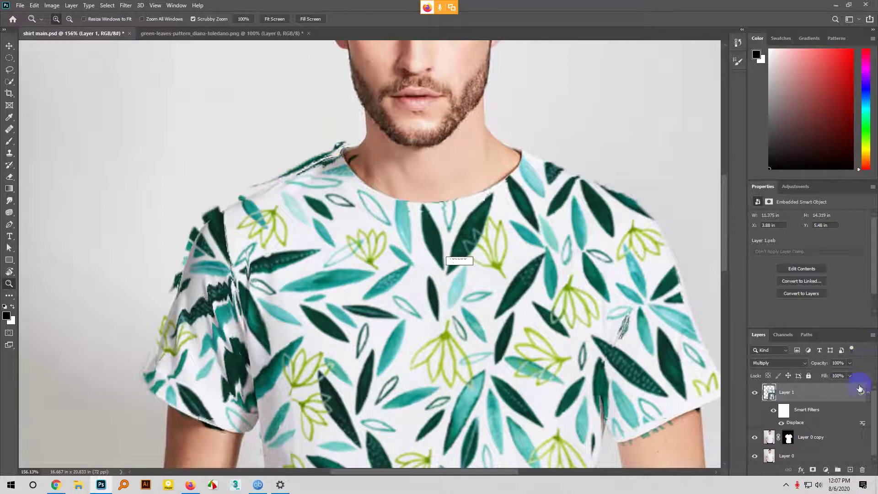
- Set the Displace smart filter's horizontal scale to 8, reload Displace.psd as its map, and check the pattern on the shirt
double_click(794, 424)
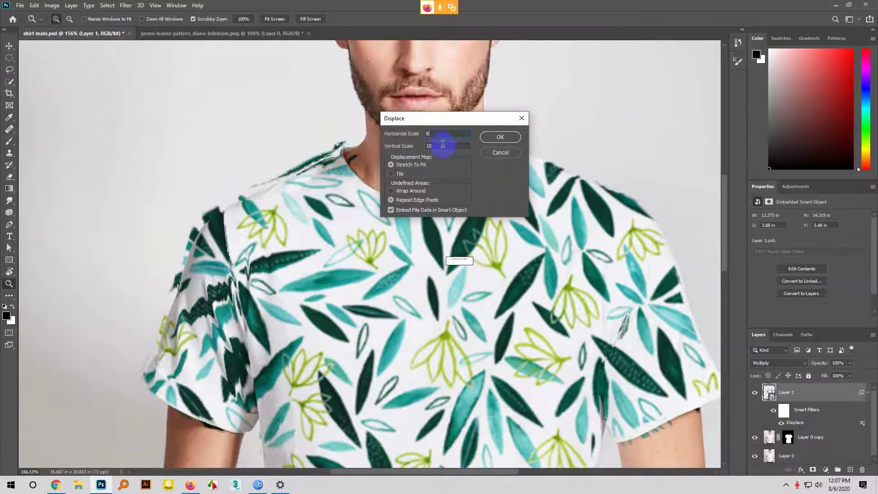
left_click(498, 138)
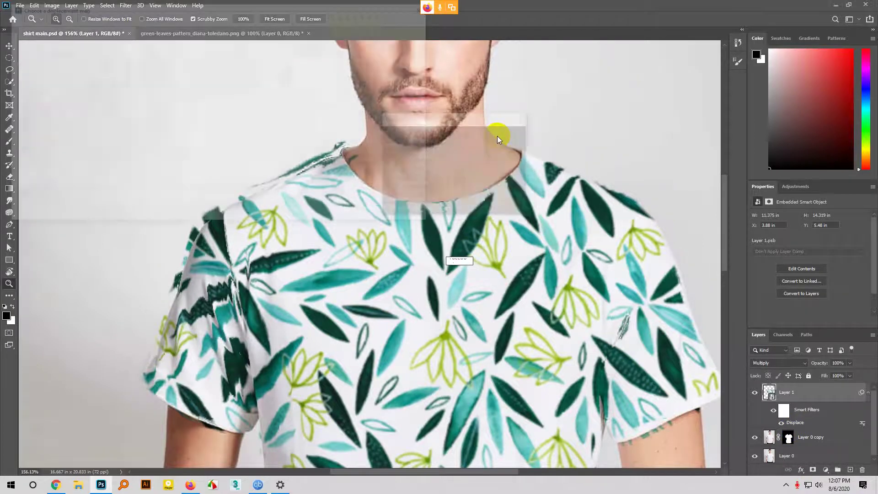
left_click(208, 84)
double_click(208, 84)
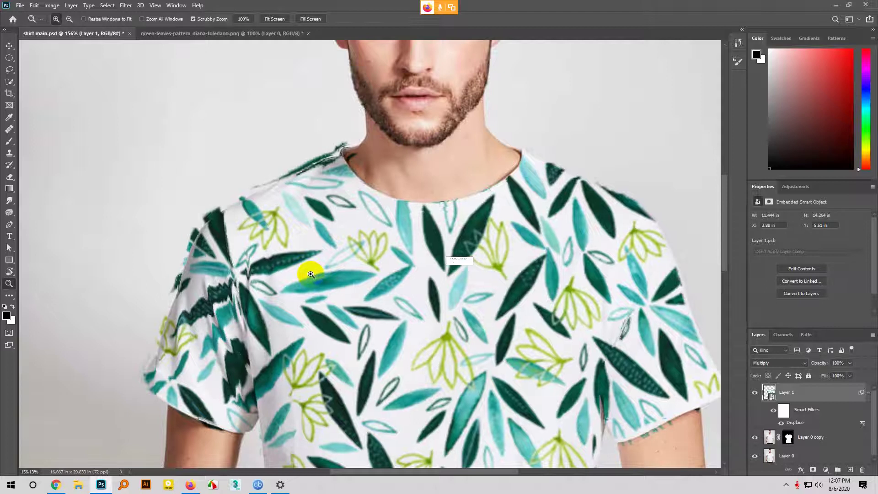
scroll(311, 275, "down", 5)
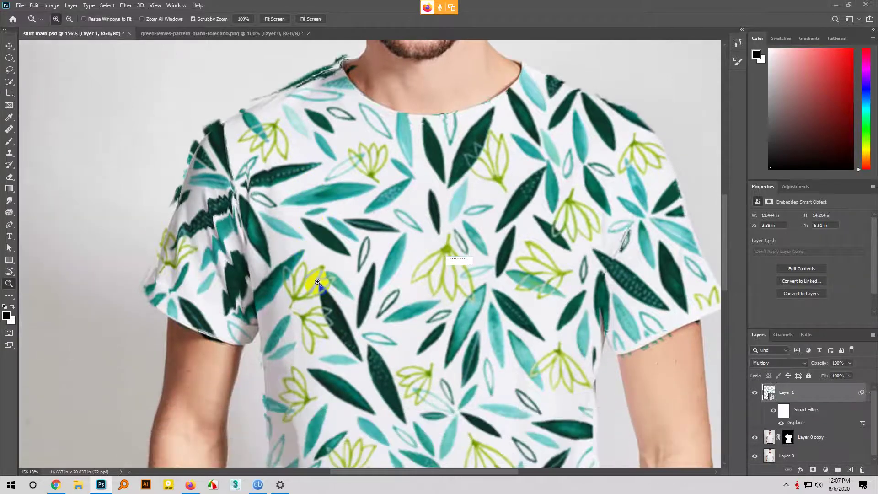
scroll(318, 282, "down", 2, "alt")
scroll(343, 320, "down", 9)
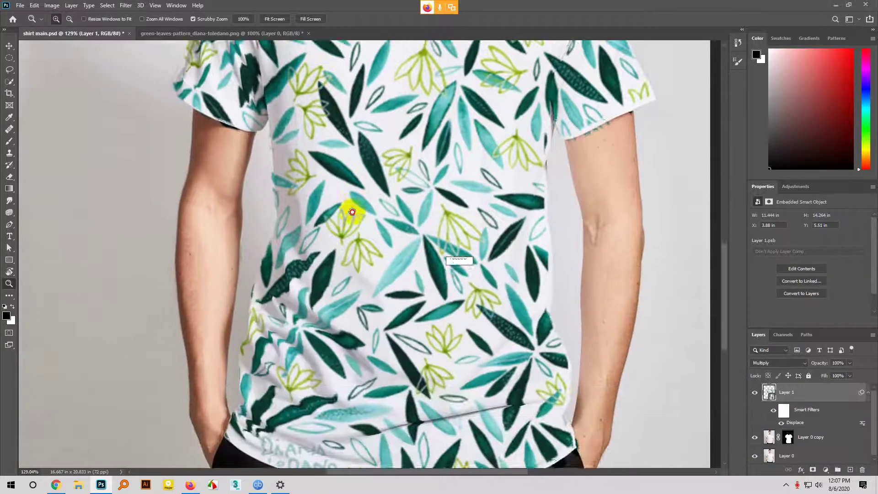
- Set the Displace smart filter's horizontal and vertical scale to 6 and reload Displace.psd from the Desktop as its map
scroll(352, 211, "down", 2)
left_click(795, 423)
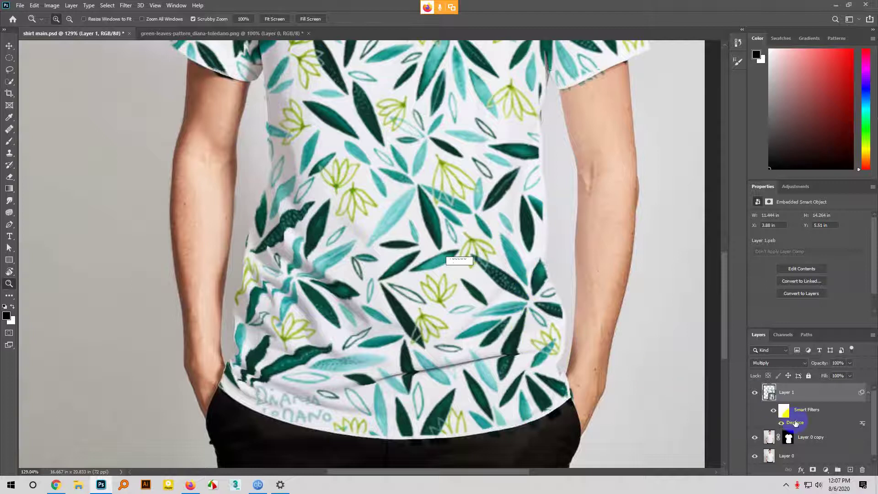
double_click(795, 423)
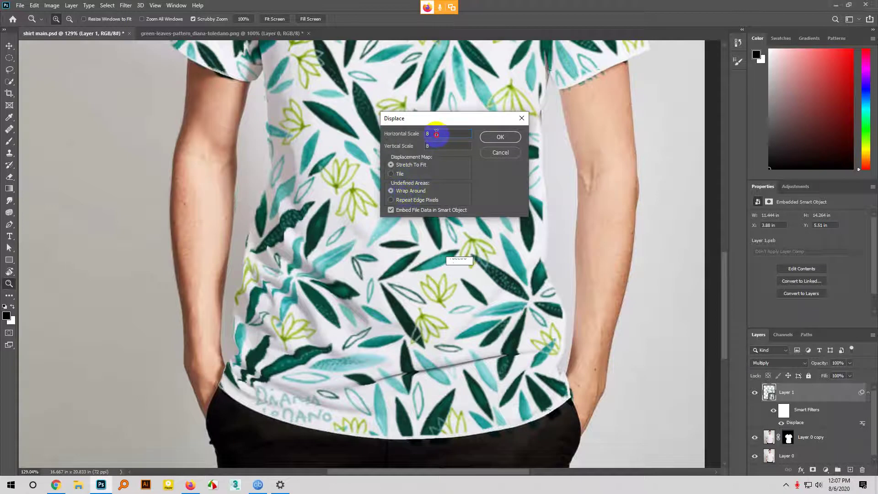
left_click_drag(436, 134, 415, 136)
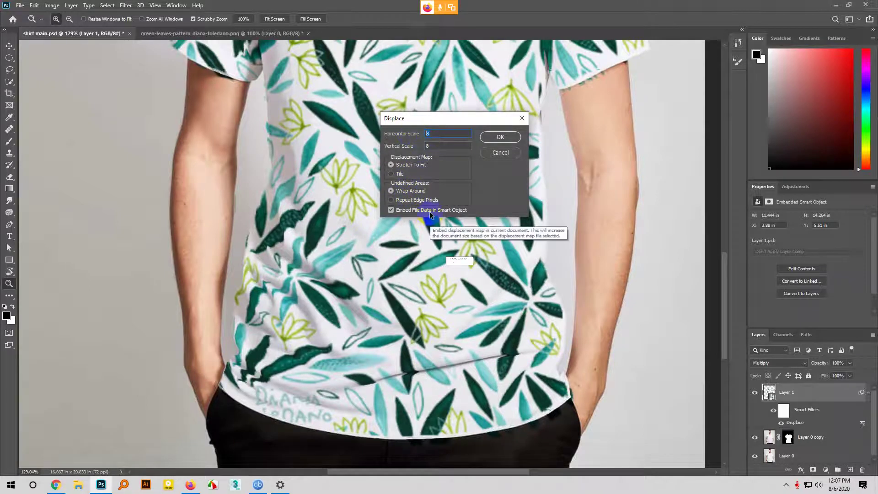
type("6")
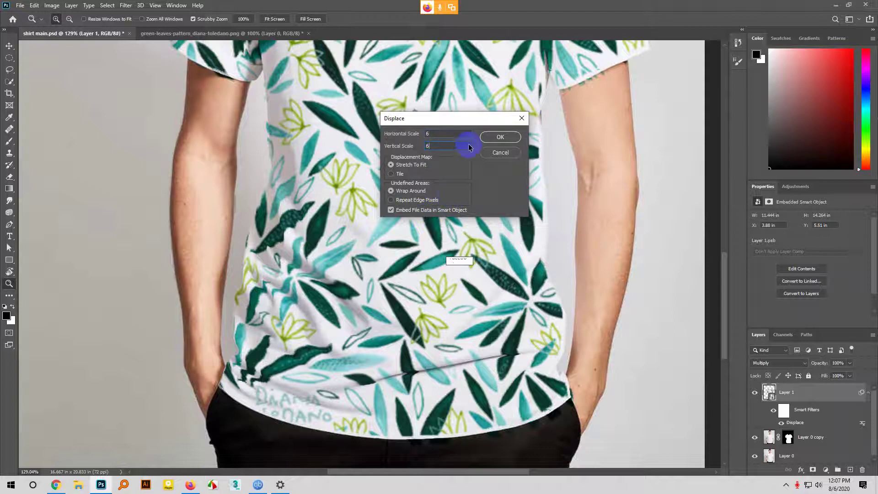
left_click(502, 138)
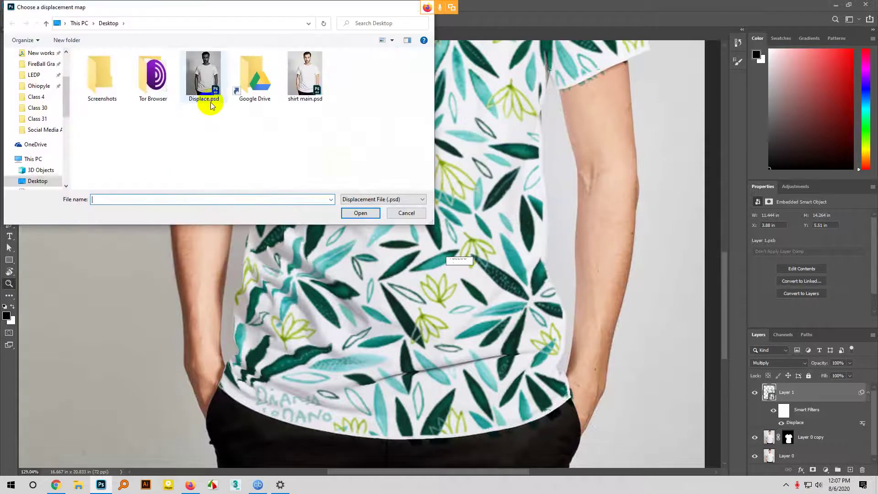
double_click(202, 75)
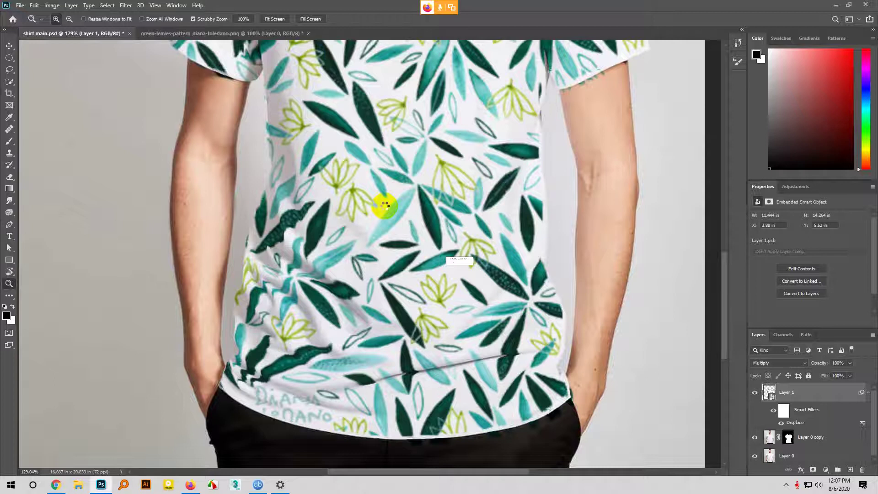
- Check the displaced pattern across the shirt and reduce Layer 1's opacity to 79%
scroll(383, 220, "up", 5)
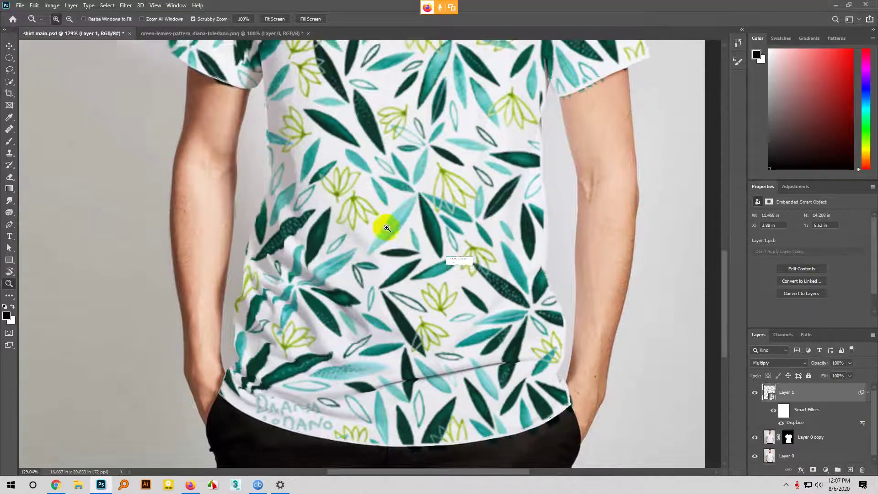
scroll(306, 200, "up", 5)
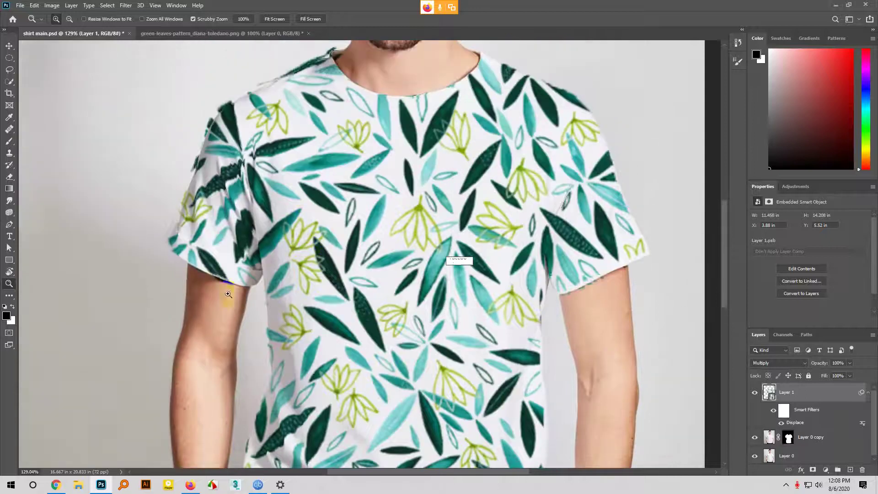
scroll(269, 222, "down", 6)
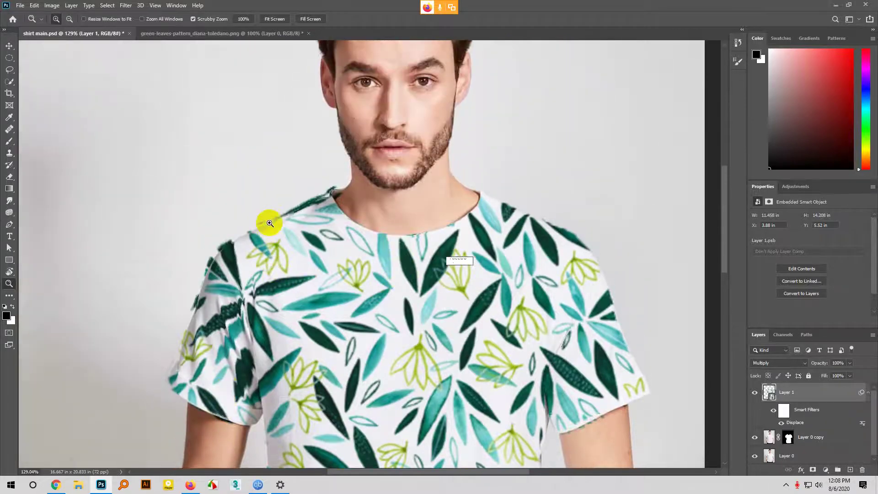
scroll(359, 349, "down", 2)
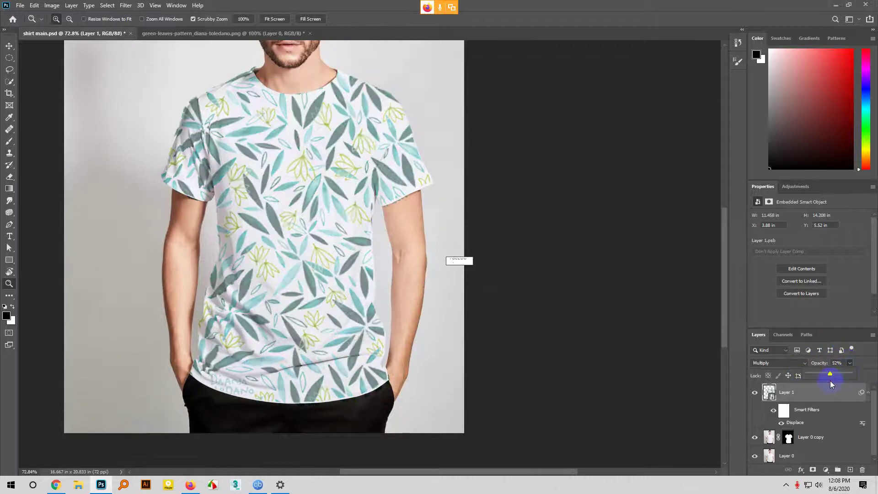
mouse_move(835, 378)
left_mouse_down()
mouse_move(851, 377)
mouse_move(843, 377)
left_mouse_up()
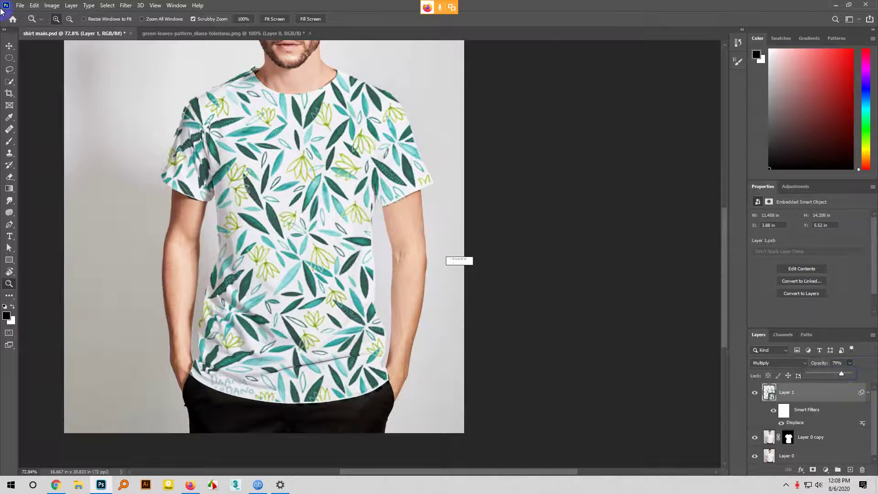
left_click(10, 46)
- Open the contents of the Layer 1 smart object for editing
scroll(564, 352, "down", 3)
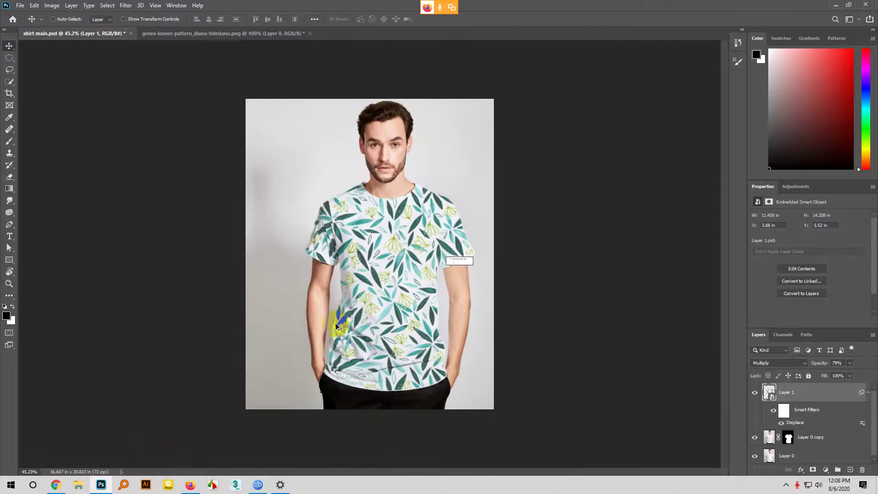
scroll(504, 410, "up", 2)
scroll(392, 325, "down", 3)
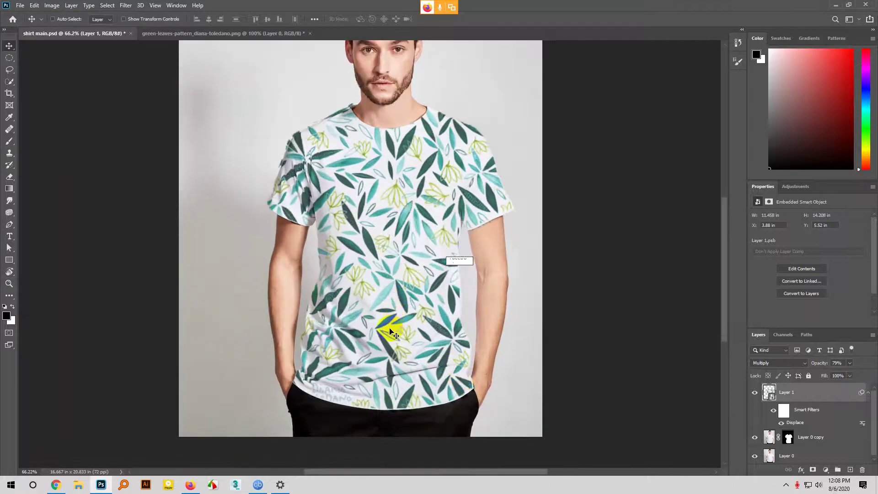
double_click(770, 392)
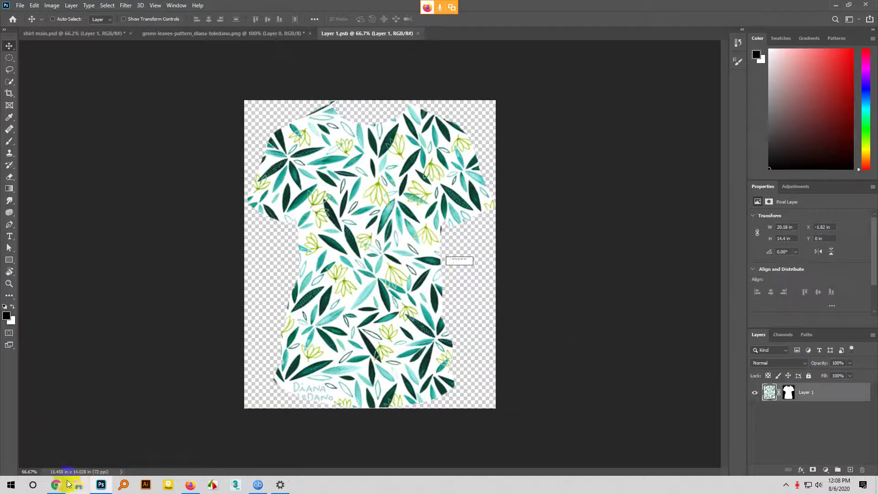
- Switch to Firefox and search Google Images for "pattern" in a new tab
left_click(190, 485)
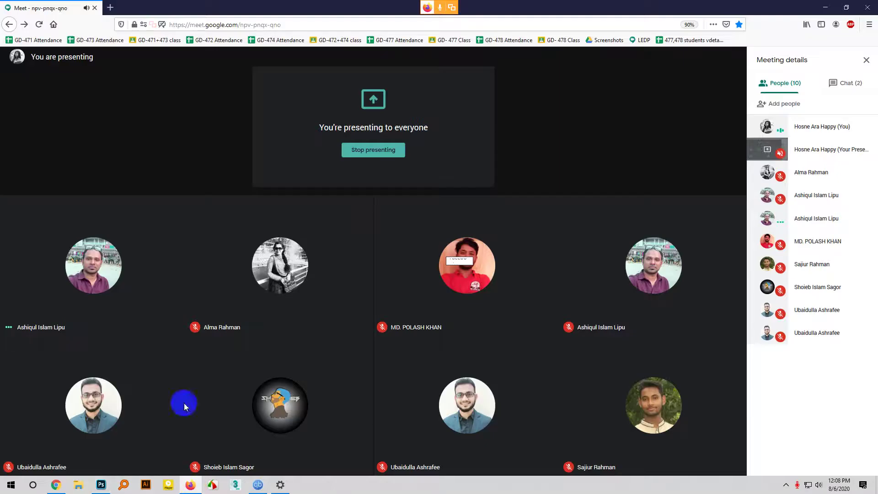
left_click(110, 7)
type("pattern")
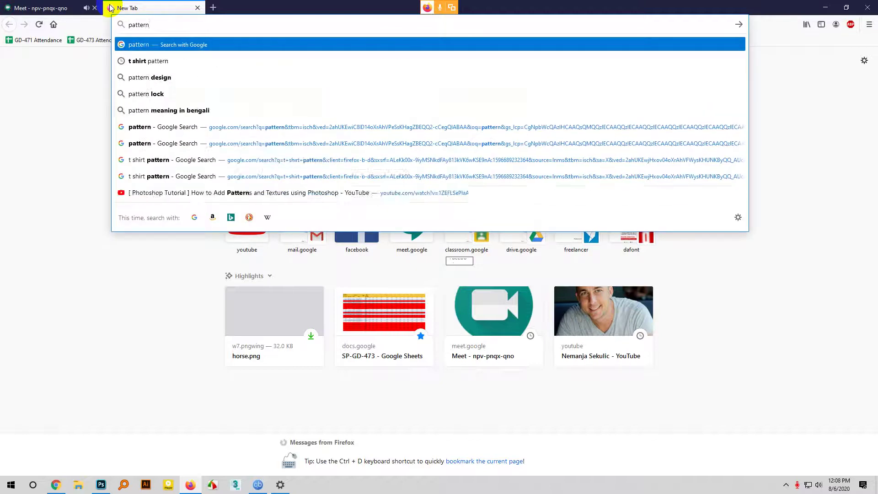
key("Return")
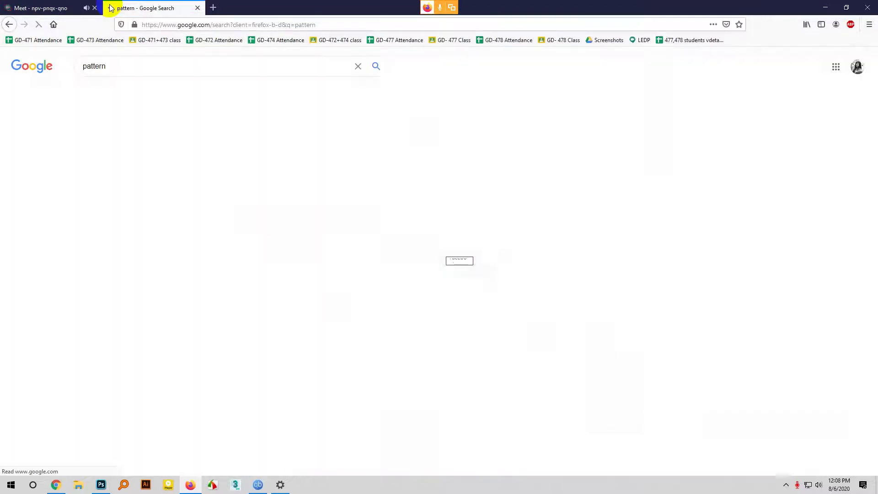
left_click(123, 92)
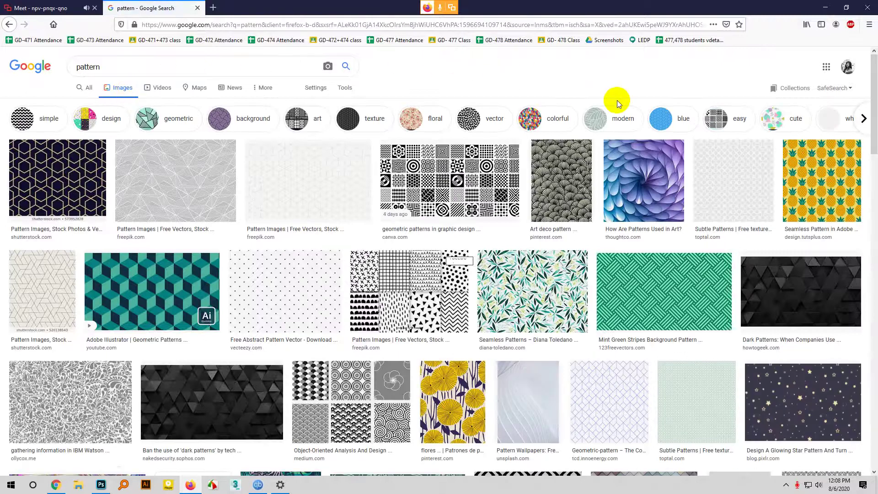
- Choose the yellow flower pattern from Pinterest in the image results and save it as a JPEG in Downloads
scroll(618, 102, "down", 1)
left_click(453, 355)
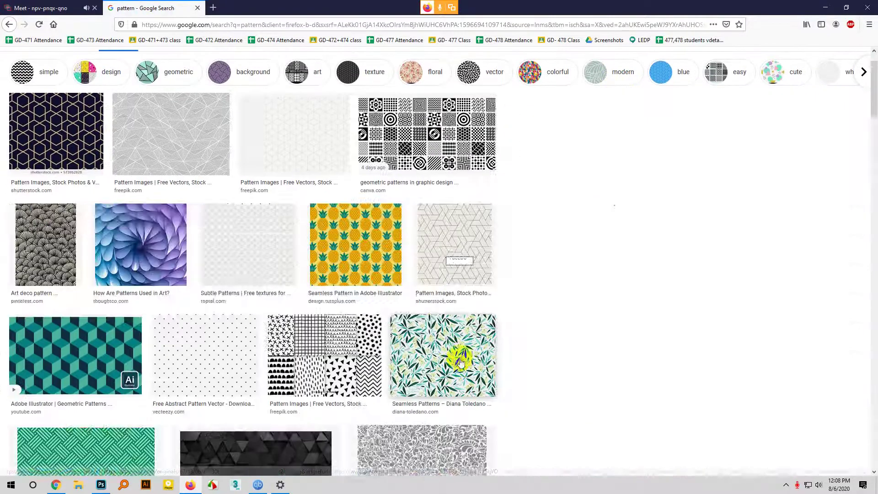
right_click(643, 192)
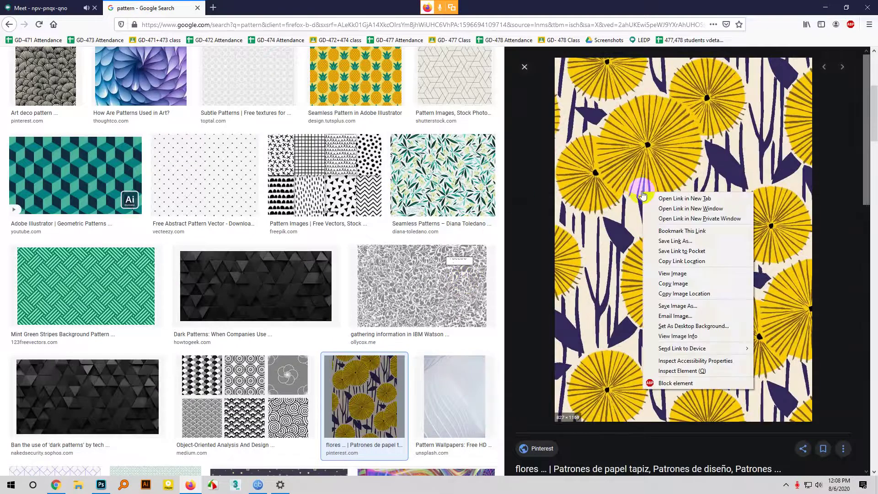
left_click(664, 305)
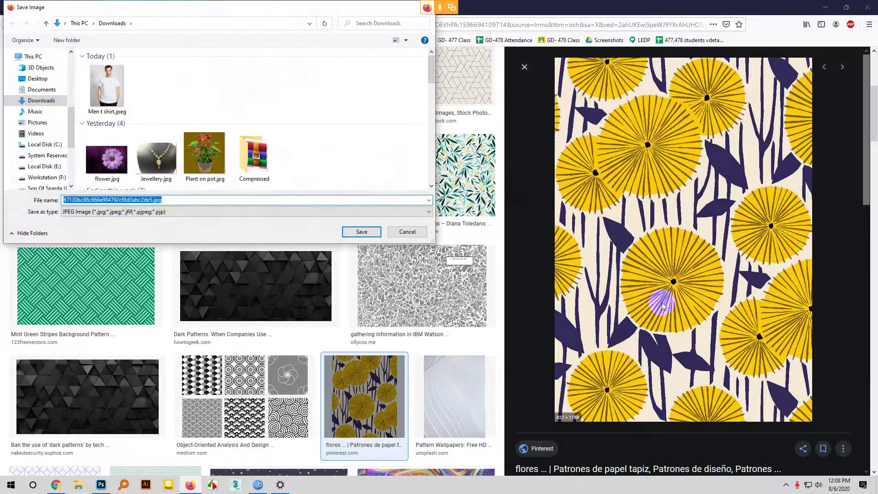
key("Return")
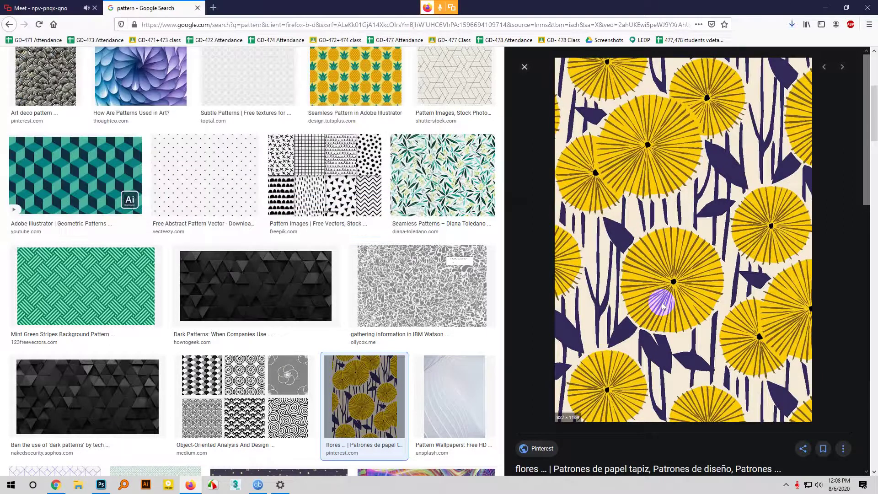
- Switch back to Photoshop and open the saved yellow flower pattern JPG from the Downloads folder
left_click(106, 487)
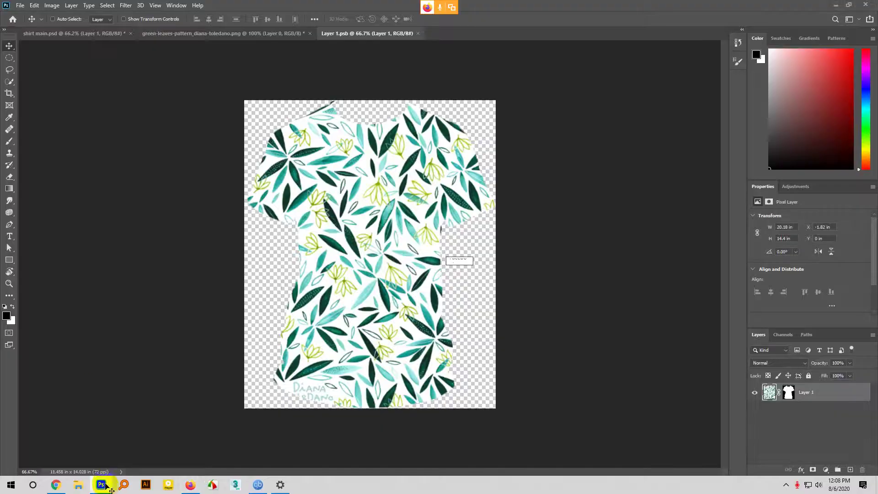
left_click(20, 5)
left_click(26, 25)
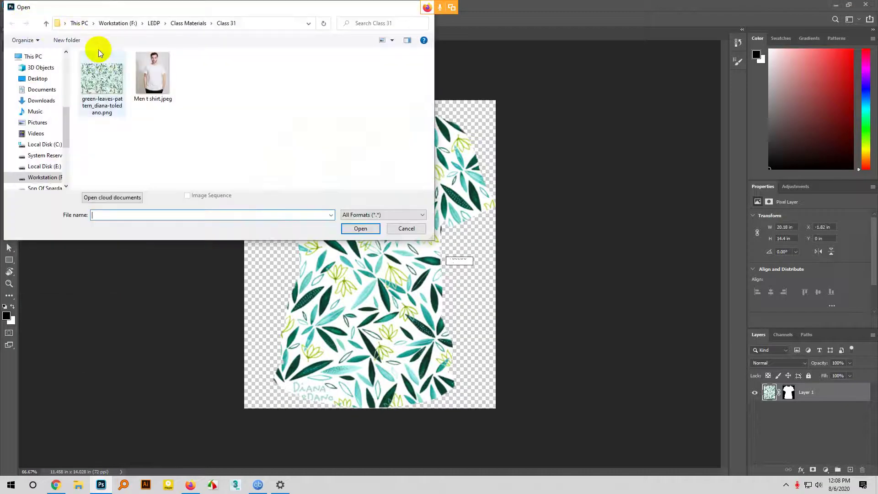
left_click(40, 101)
left_click(98, 88)
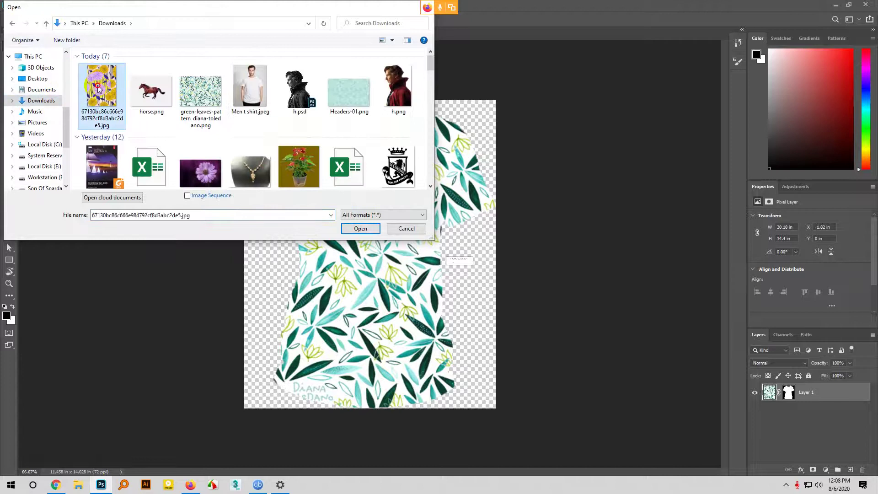
double_click(98, 88)
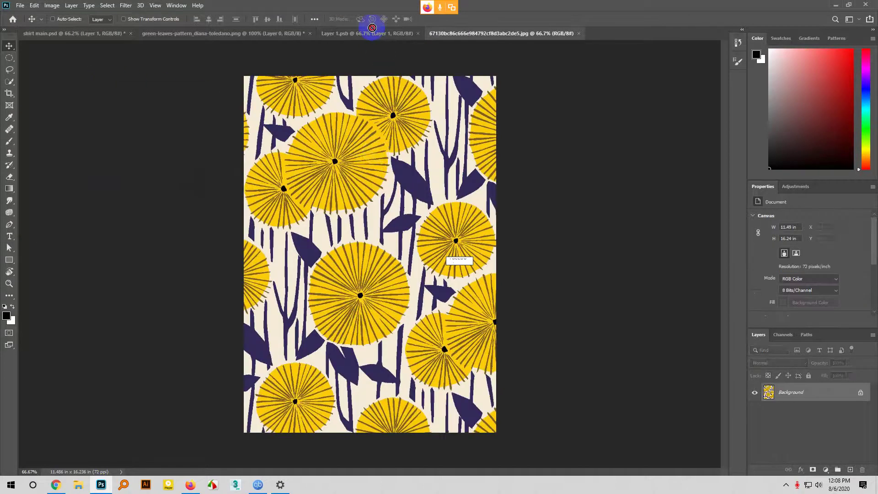
- Move the yellow flower pattern into Layer 1.psb as a new layer covering the canvas above the leaf pattern
left_click_drag(370, 33, 367, 260)
key("ctrl+t")
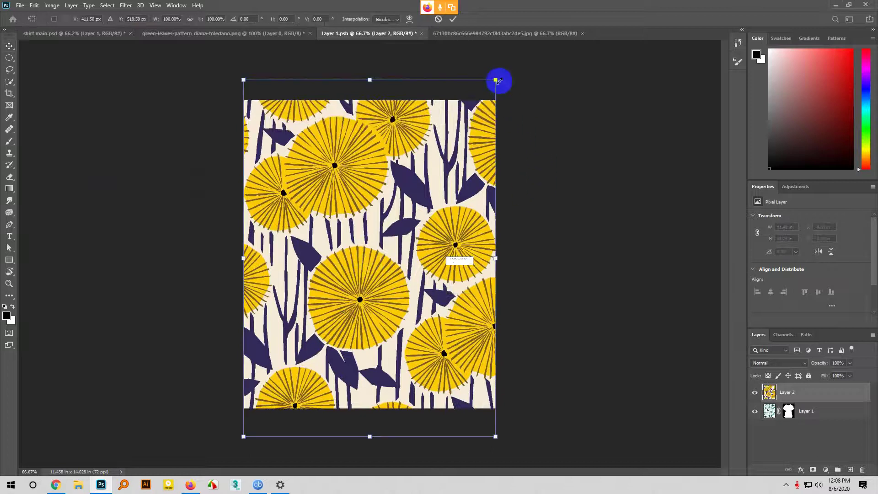
double_click(477, 161)
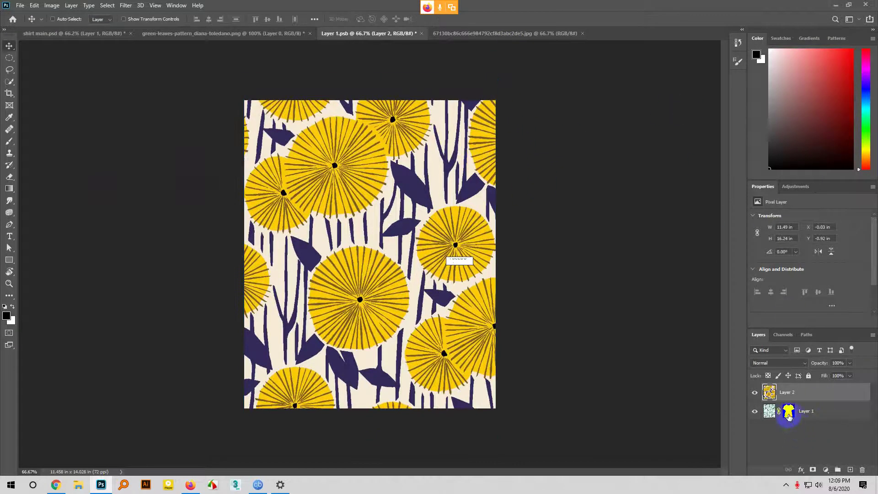
- Copy the leaf layer's shirt mask onto the yellow flower layer, then save Layer 1.psb and return to shirt main.psd
left_click(789, 413)
left_click_drag(788, 413, 789, 392)
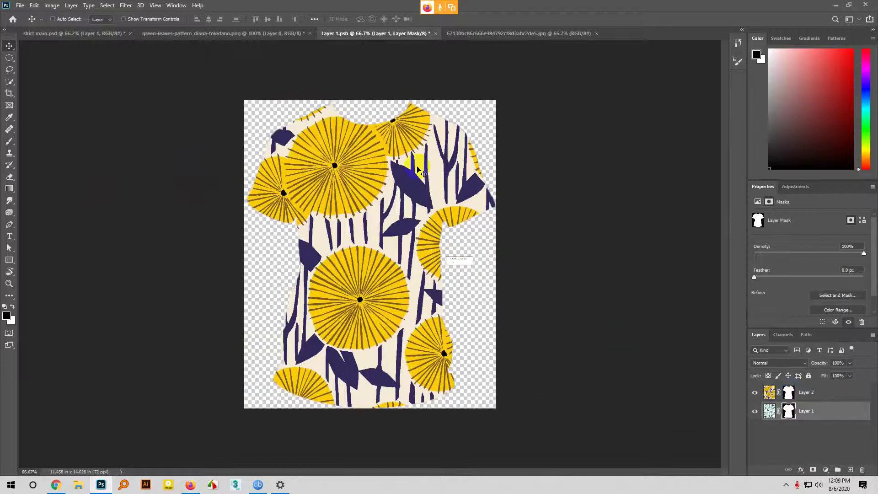
key("ctrl+s")
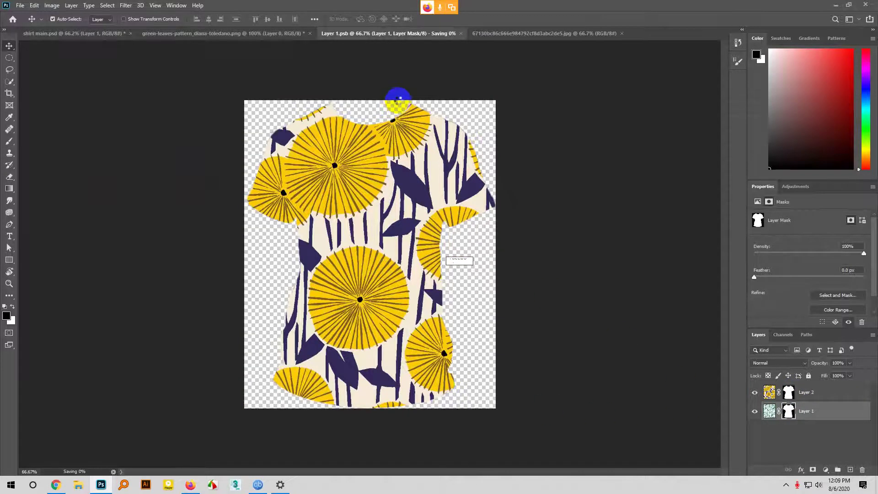
left_click(85, 37)
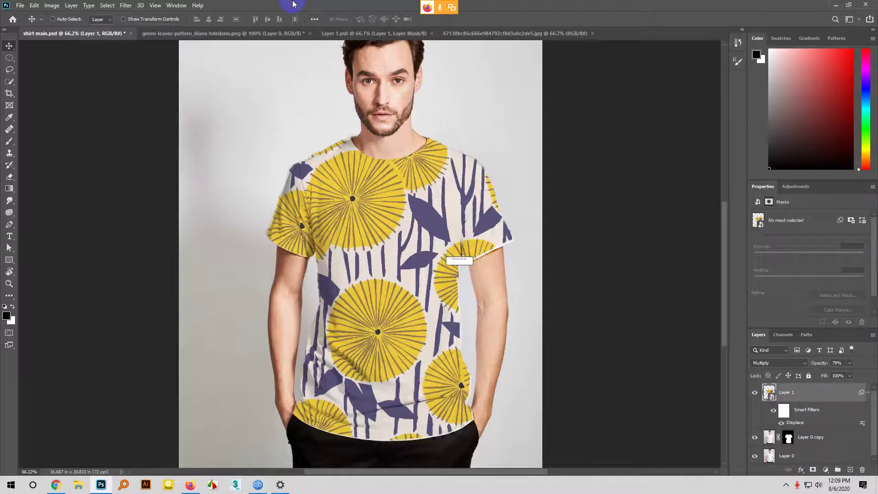
left_click(785, 484)
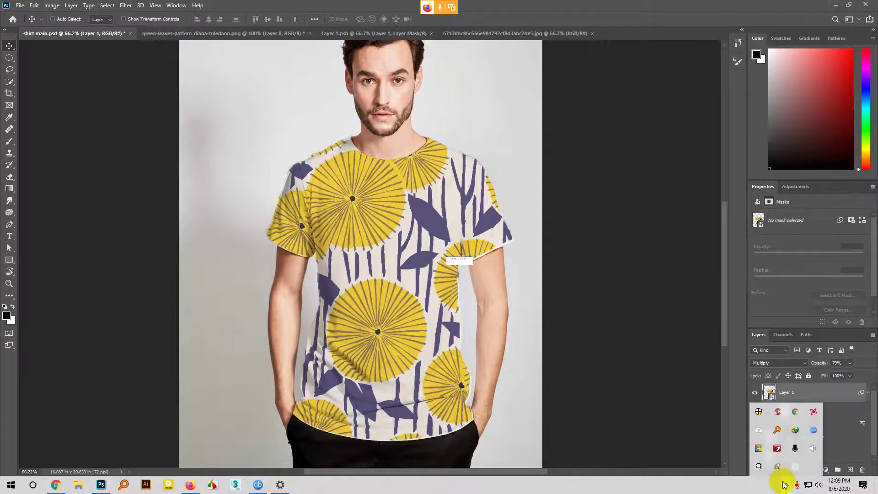
left_click(786, 484)
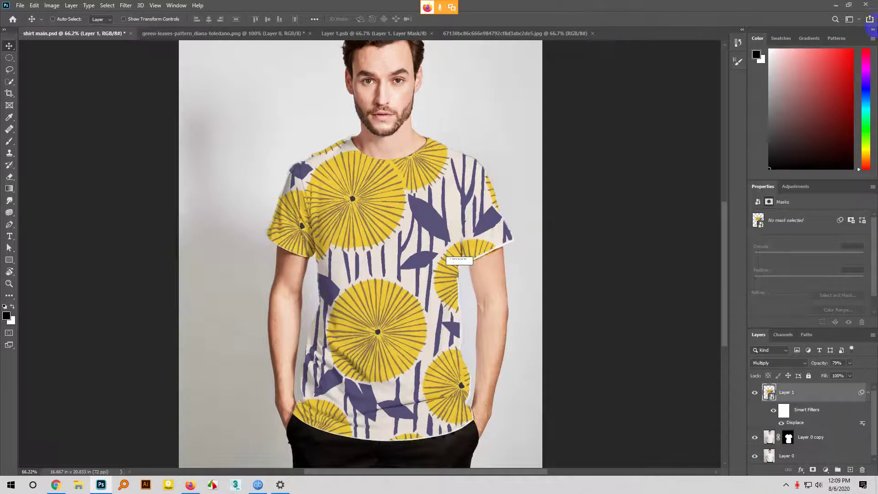
left_click(319, 346)
left_click(512, 411)
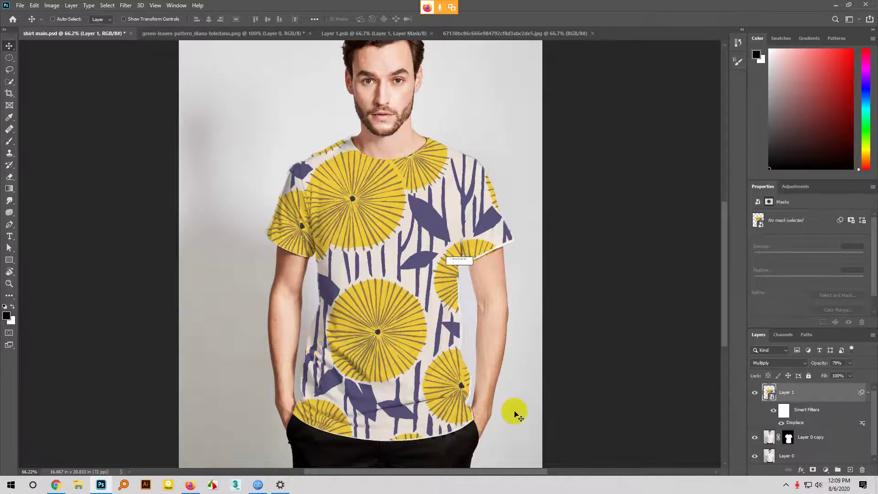
left_click(426, 422)
scroll(372, 427, "down", 1)
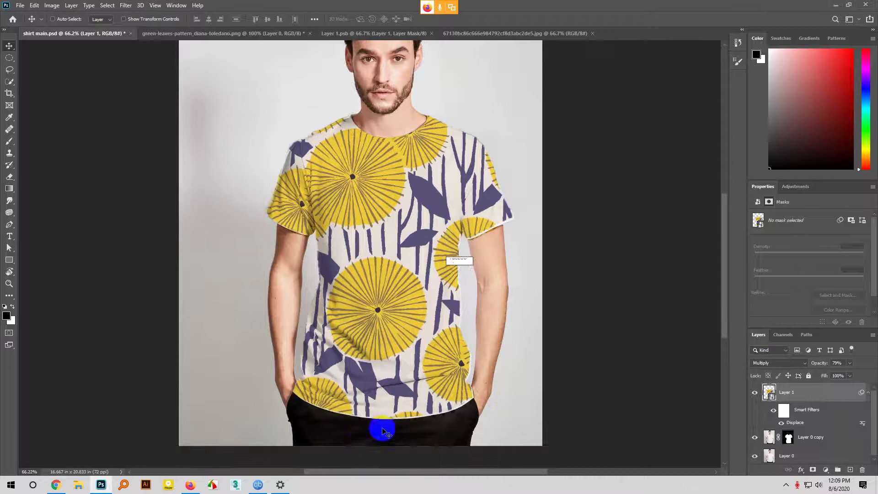
- Switch to the Google Meet call in Firefox and stop presenting the screen
scroll(333, 405, "up", 1)
left_click(333, 404)
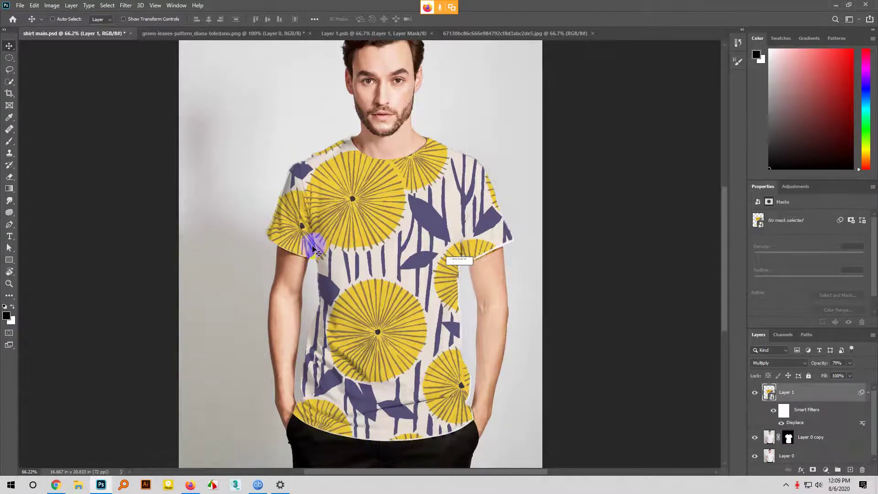
left_click(462, 136)
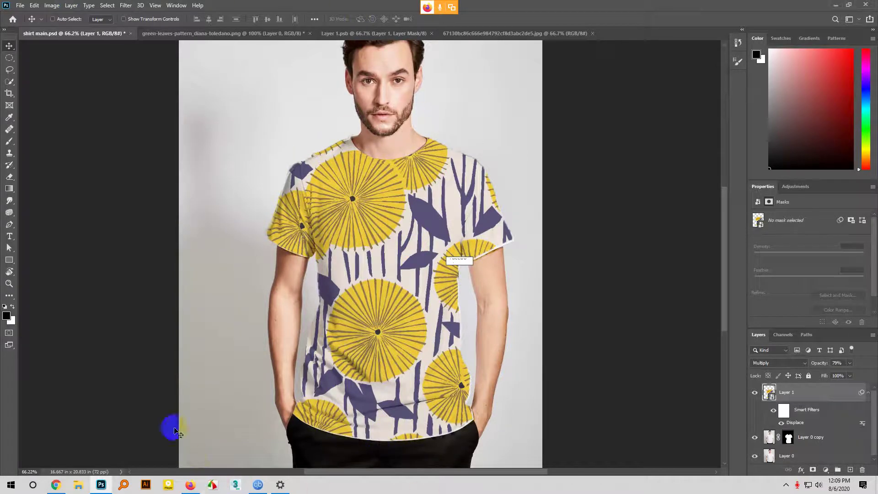
left_click(188, 485)
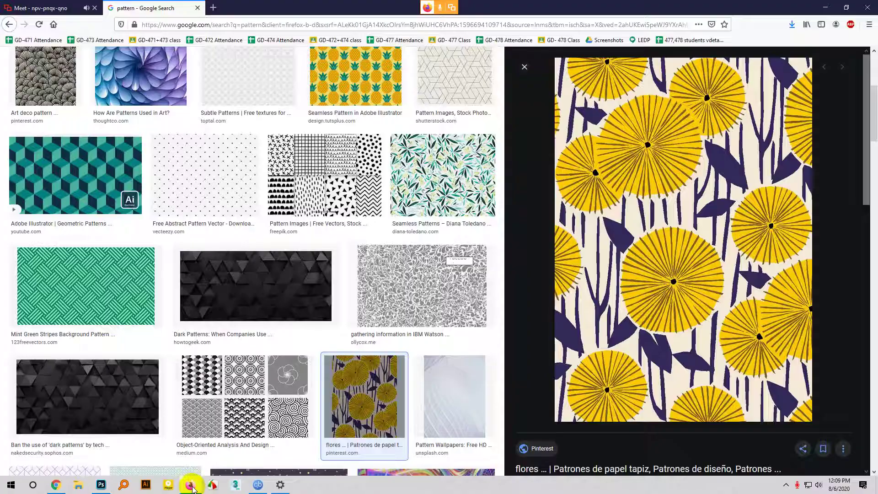
left_click(12, 6)
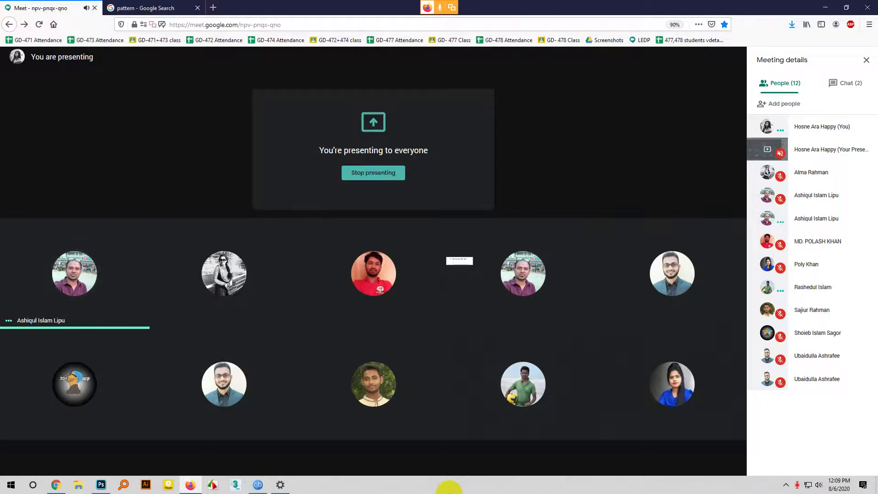
left_click(389, 177)
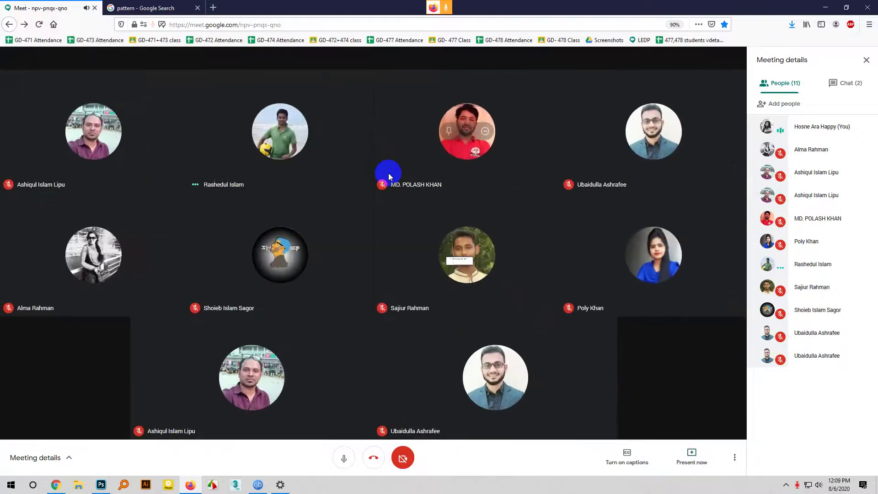
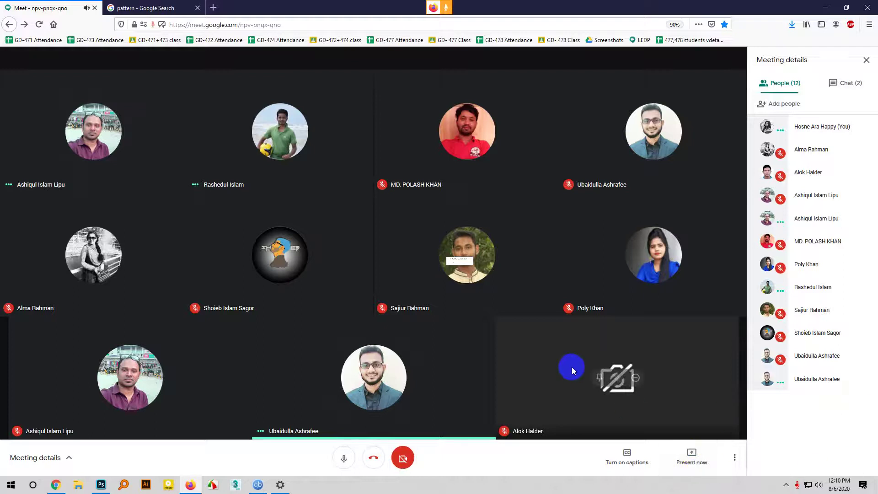
- Check the display resolution options in Windows Settings, close Settings and refresh the desktop
left_click(875, 7)
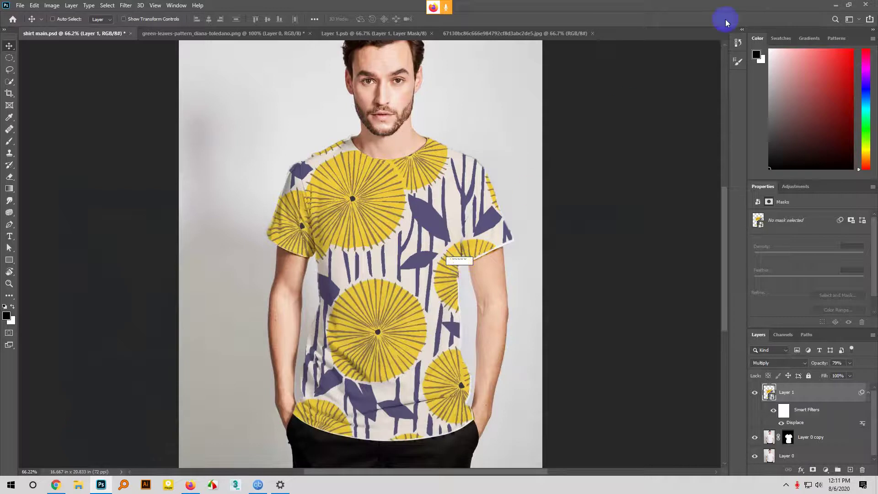
left_click(833, 6)
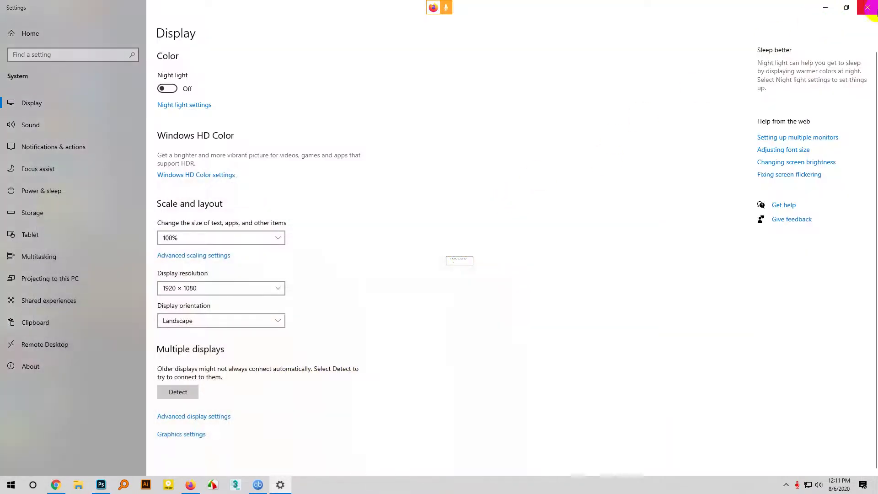
left_click(208, 288)
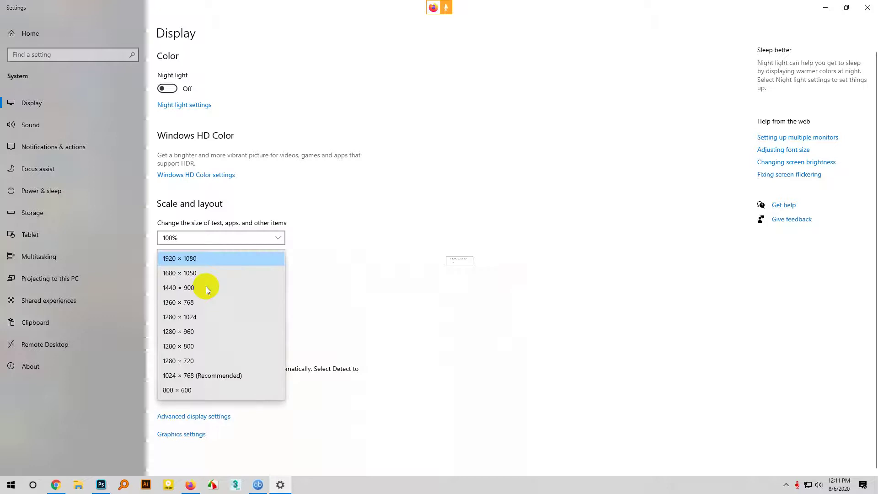
left_click(349, 276)
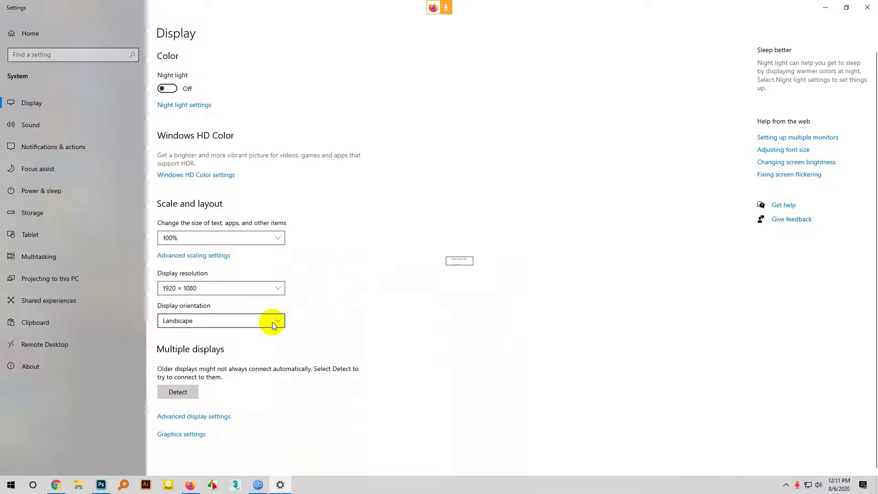
left_click(867, 7)
right_click(467, 166)
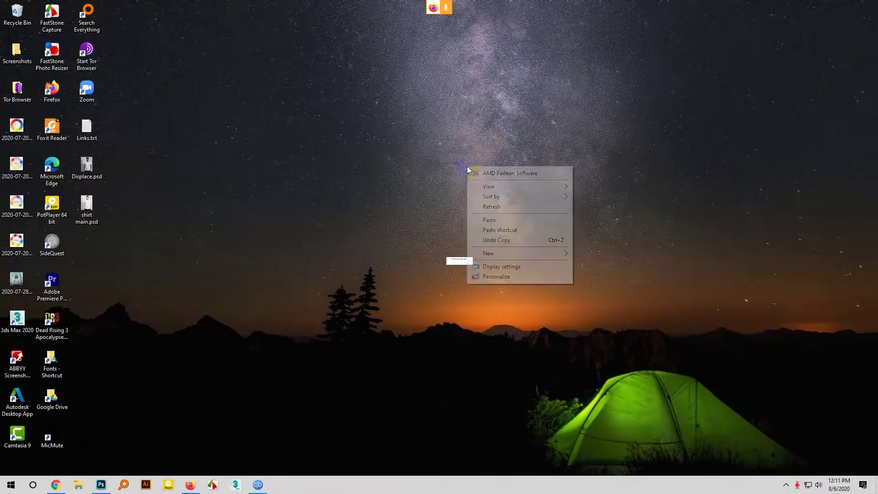
left_click(482, 208)
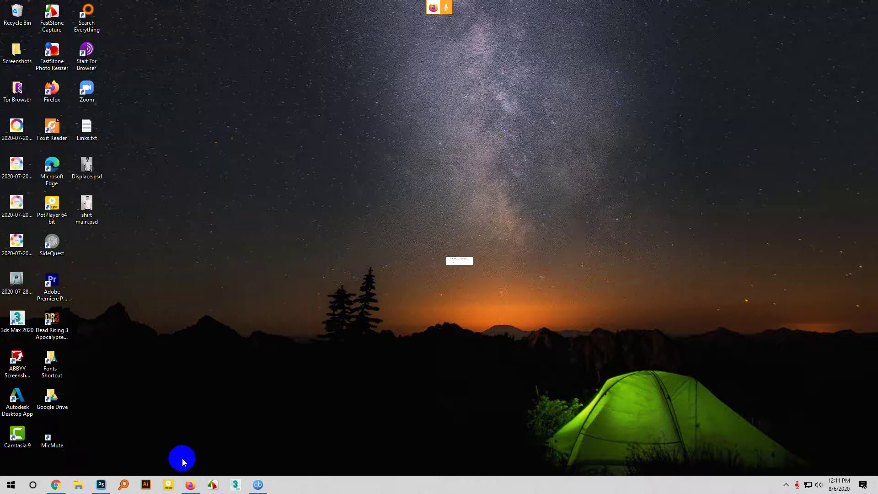
- Switch to Photoshop and nudge the Layer 1 pattern over the shirt to about X 3.9 in, Y 5.56 in
left_click(101, 485)
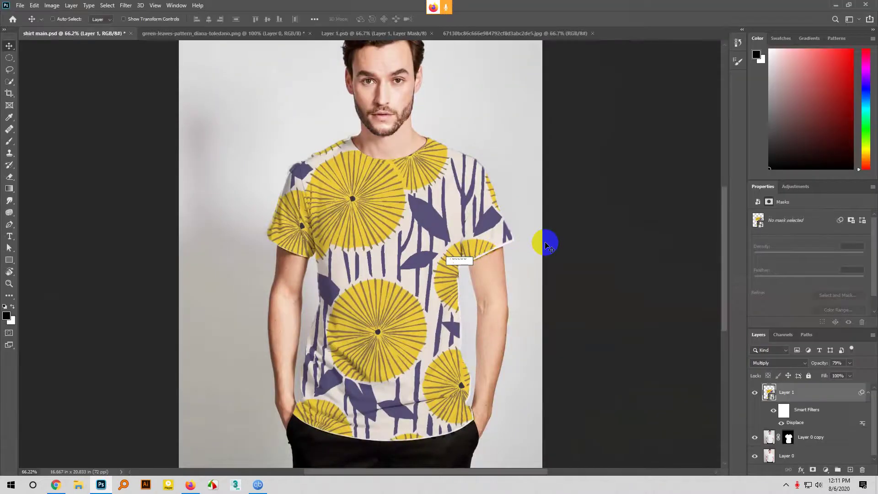
scroll(549, 247, "up", 2)
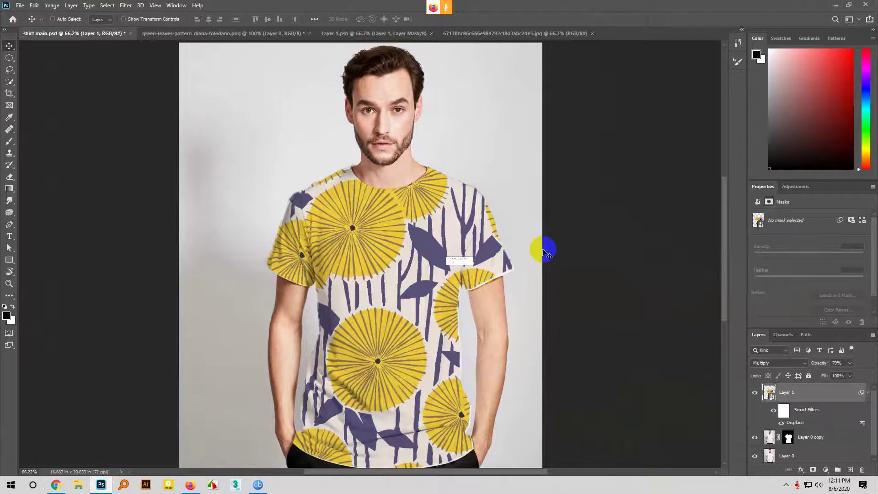
scroll(545, 250, "up", 1)
left_click(440, 316)
scroll(440, 315, "down", 1)
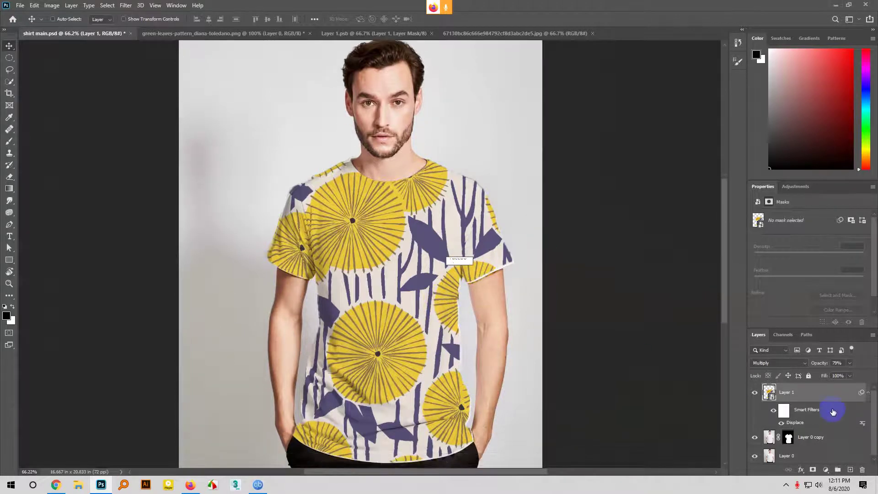
left_click(808, 395)
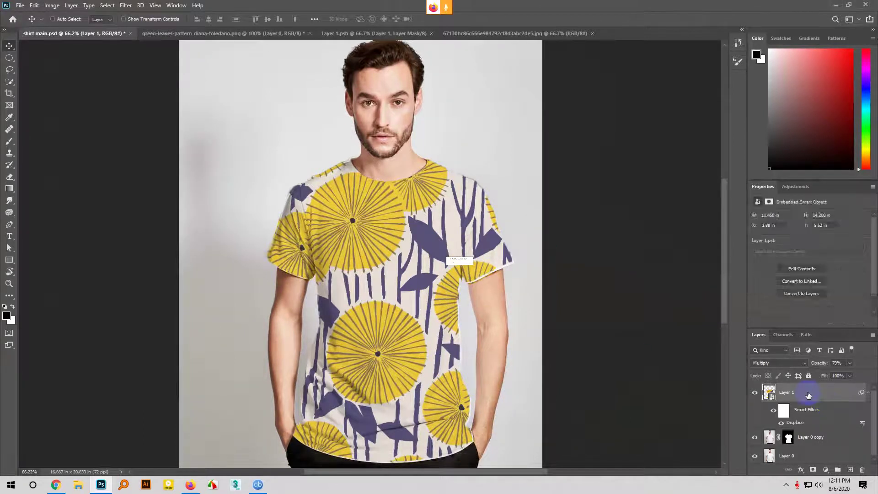
key("Right")
key("Right")
key("Down")
key("Down")
key("Down")
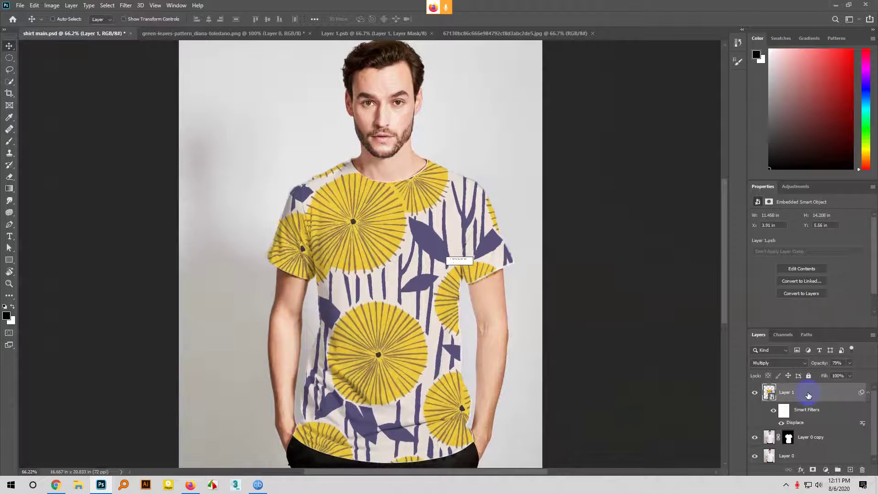
key("Up")
key("Up")
key("Up")
key("Up")
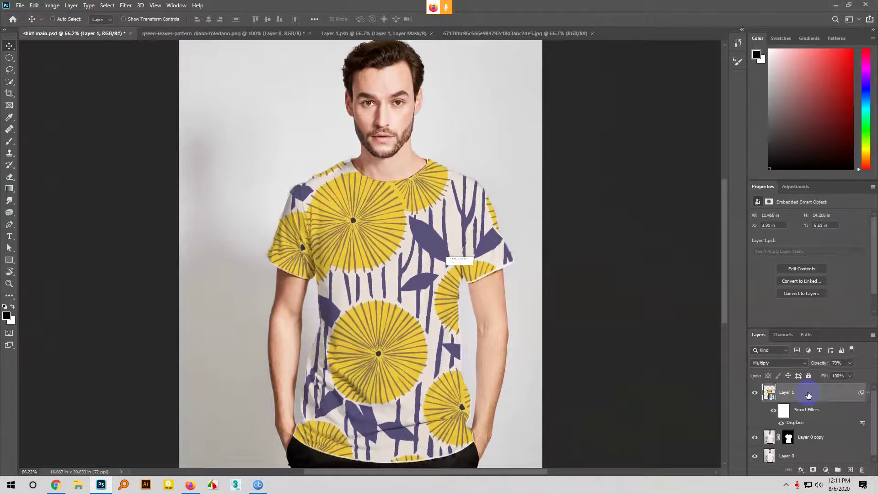
key("Right")
key("Right")
key("Down")
key("Down")
key("Down")
key("Left")
key("Left")
key("Left")
key("Left")
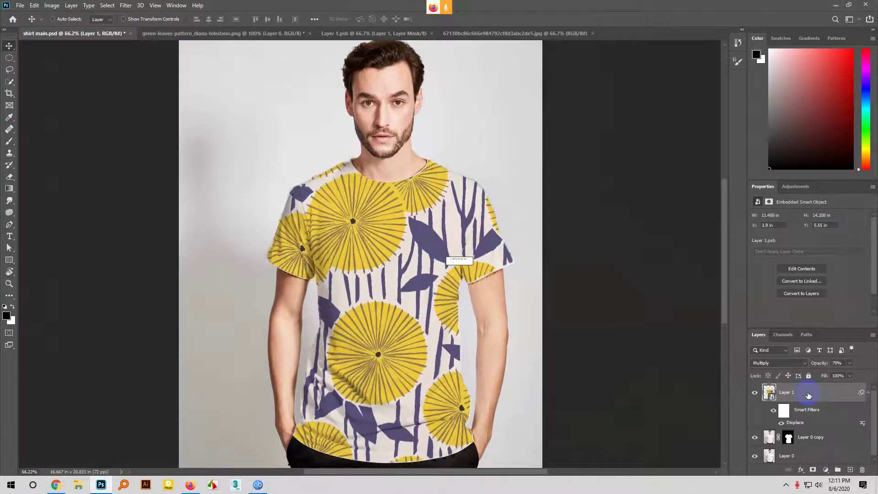
key("Right")
key("Right")
key("Right")
key("Right")
key("Right")
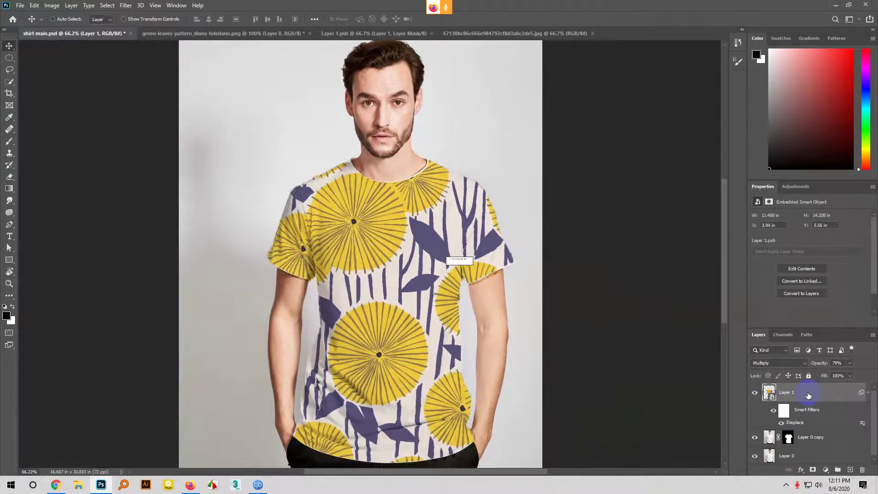
key("Right")
key("Down")
key("Left")
key("Left")
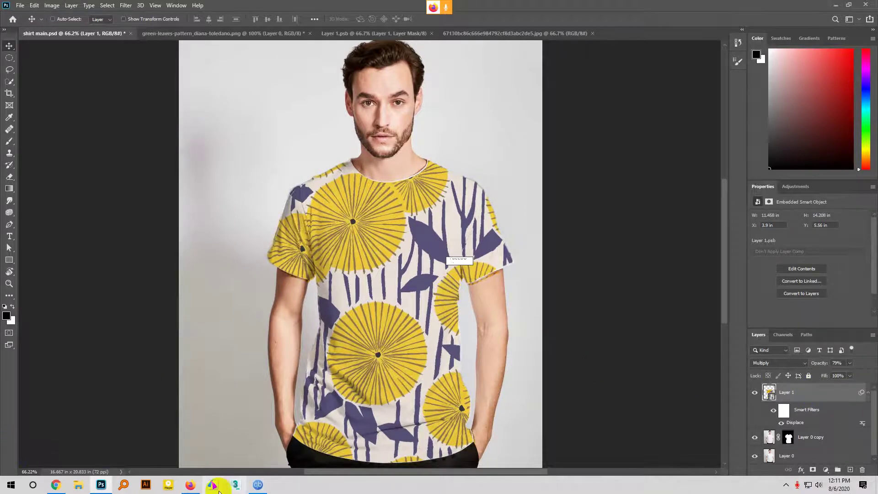
- Switch to the Google Meet call in Firefox and set its maximum video send resolution to High definition (720p)
left_click(190, 485)
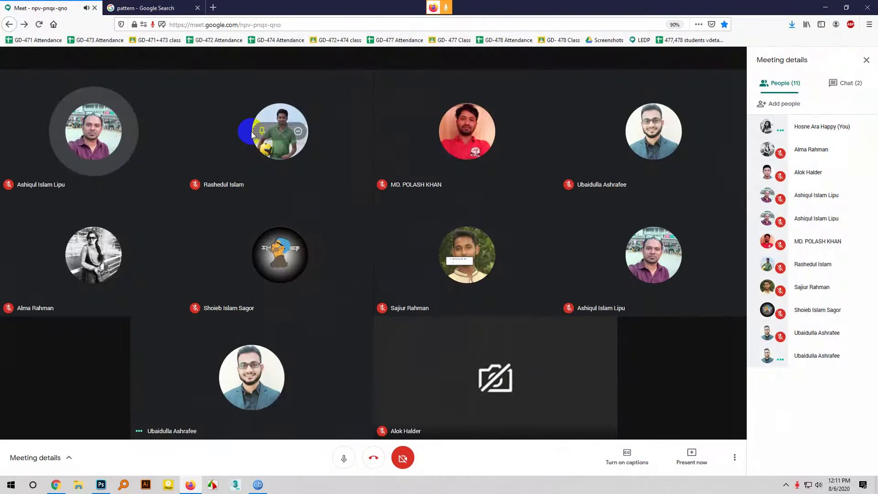
left_click(735, 462)
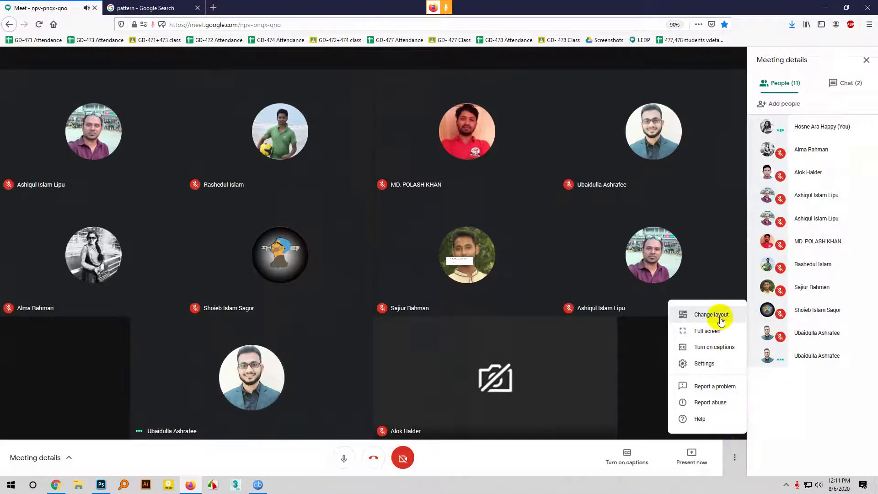
left_click(714, 363)
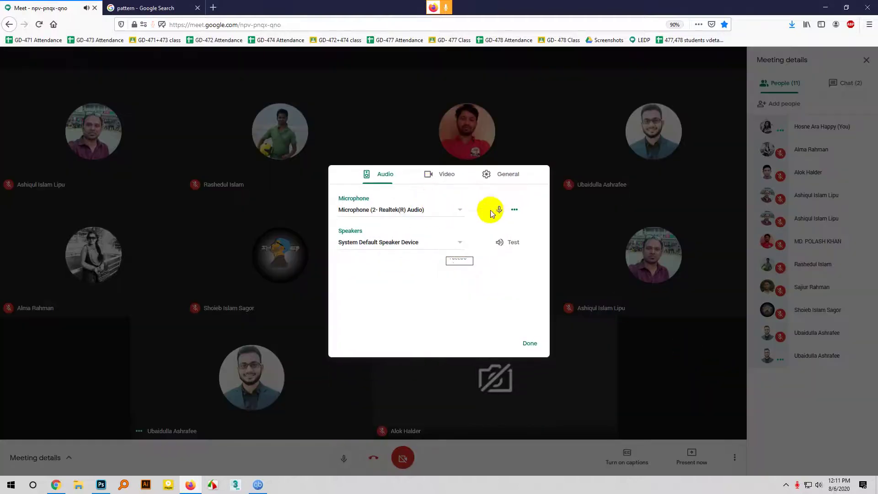
left_click(441, 181)
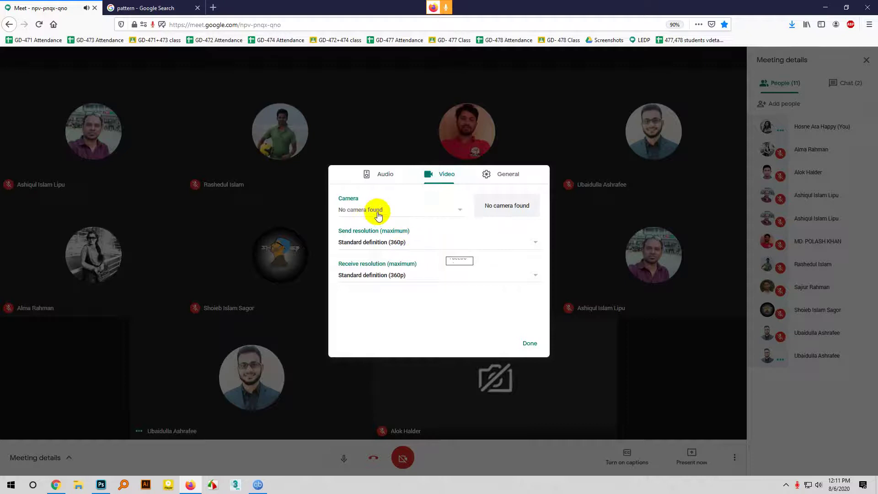
left_click(458, 210)
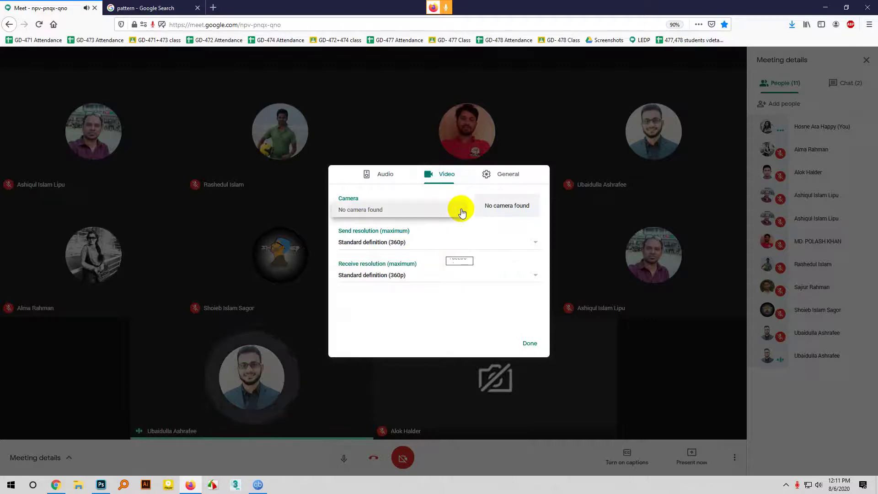
left_click(401, 242)
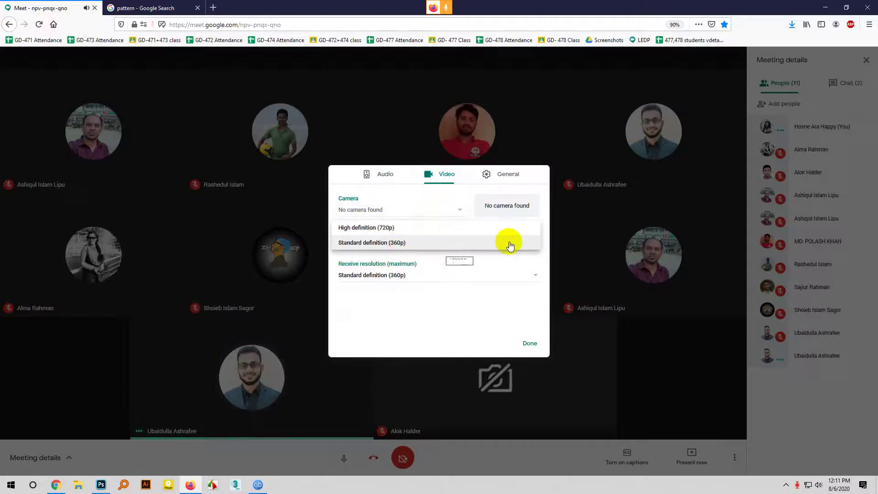
left_click(423, 232)
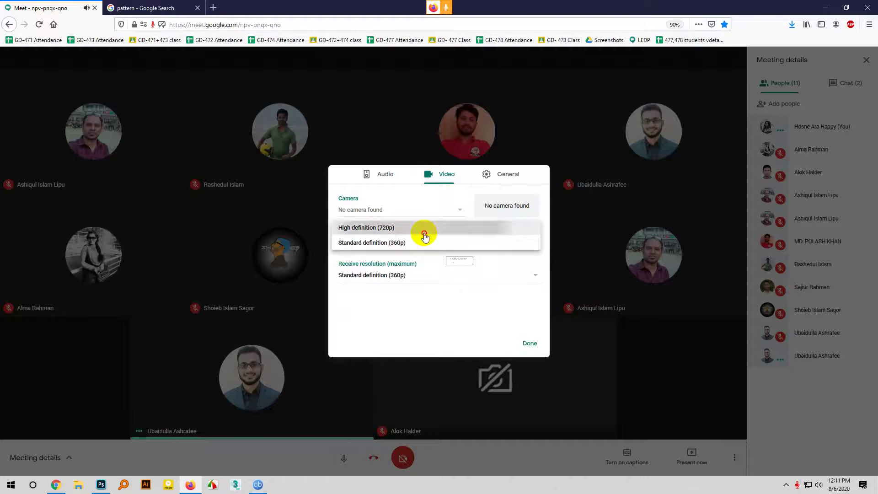
- Set the maximum video receive resolution to High definition (720p) and close the meeting settings
left_click(399, 276)
left_click(394, 262)
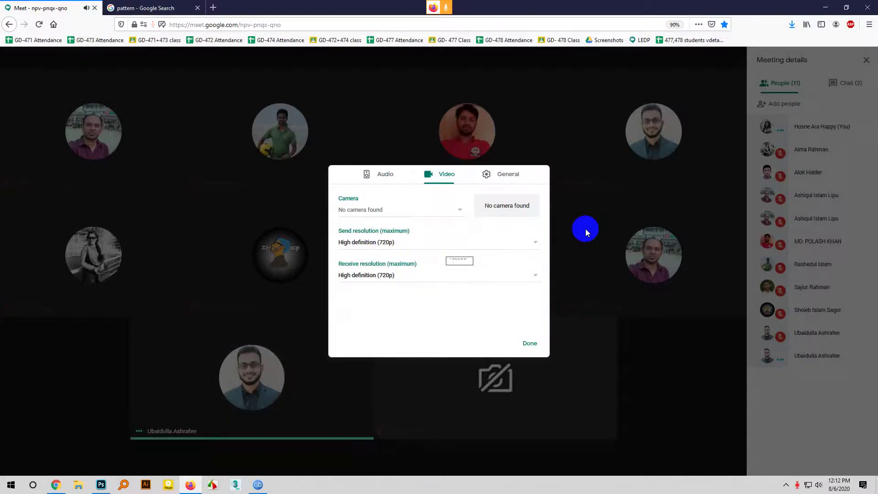
left_click(532, 279)
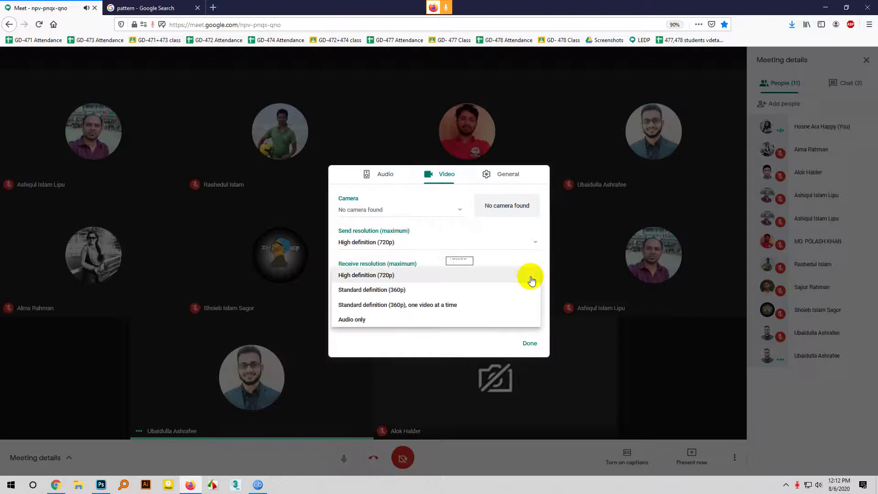
left_click(532, 280)
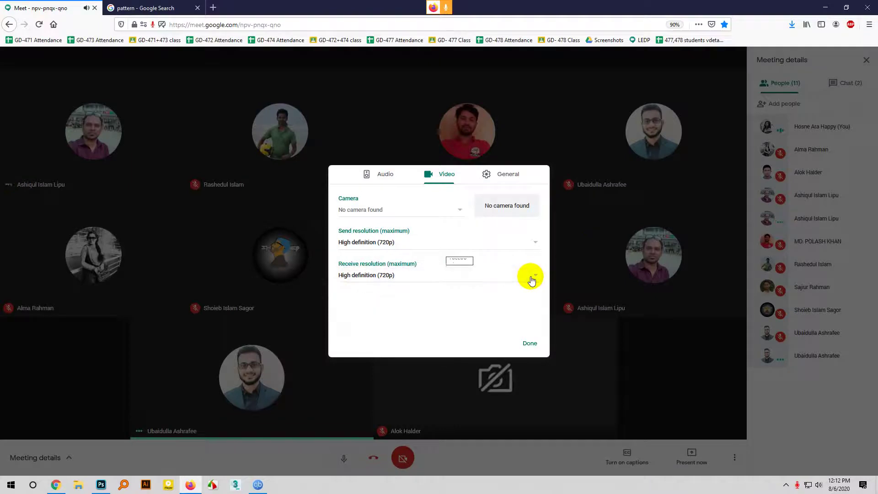
left_click(536, 344)
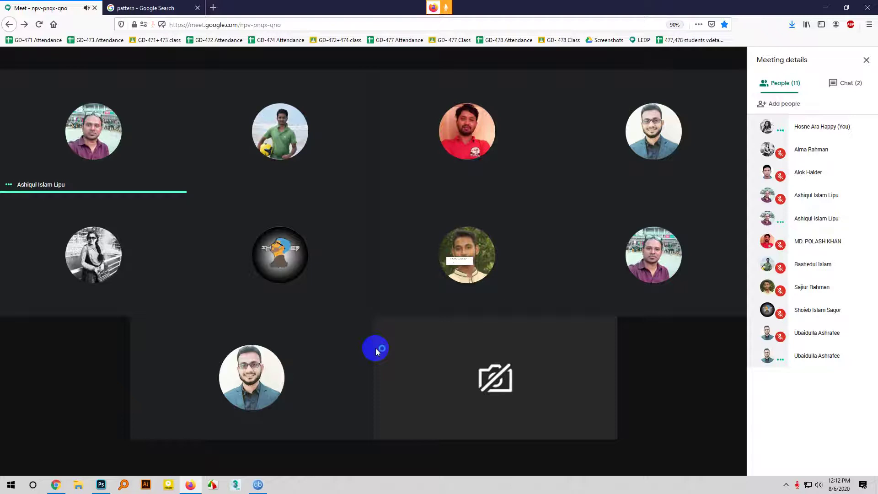
mouse_move(358, 378)
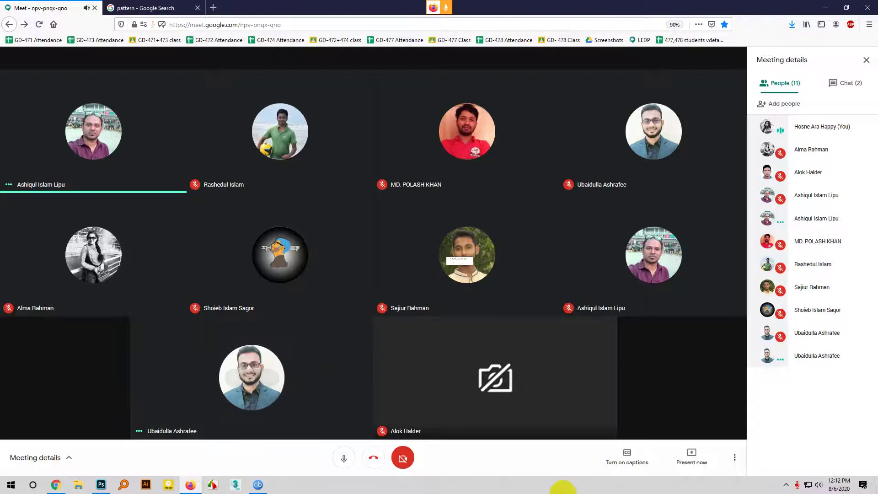
mouse_move(252, 483)
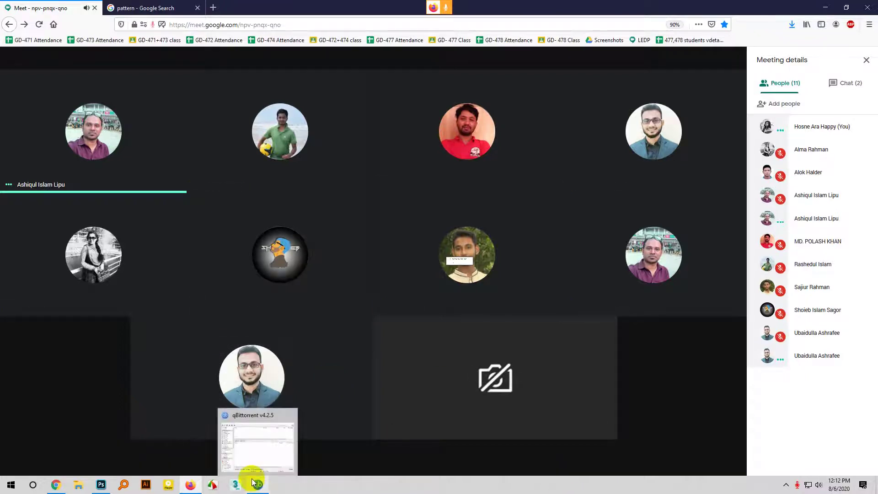
left_click(206, 468)
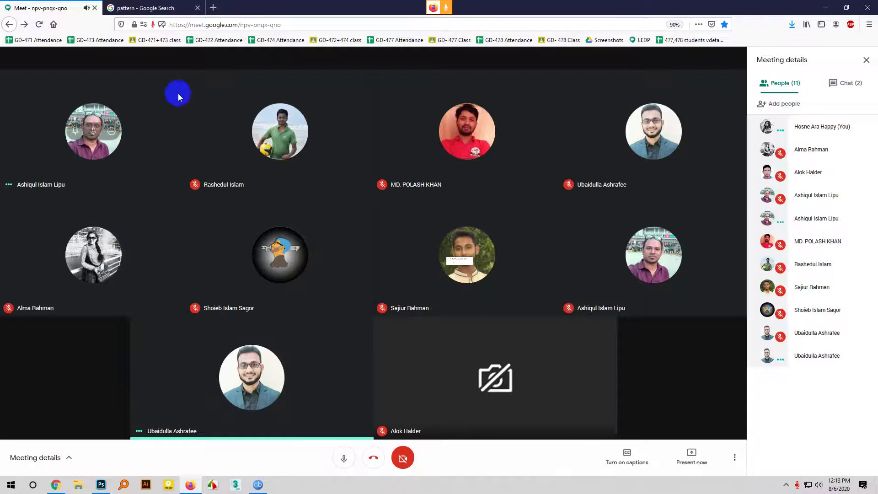
- Present the entire screen in the Google Meet call and allow Firefox to share it
left_click(174, 6)
left_click(51, 8)
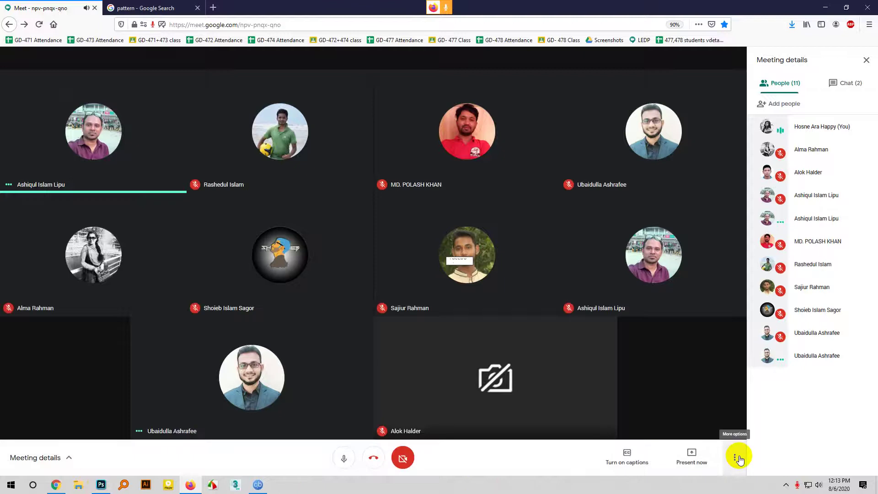
left_click(702, 462)
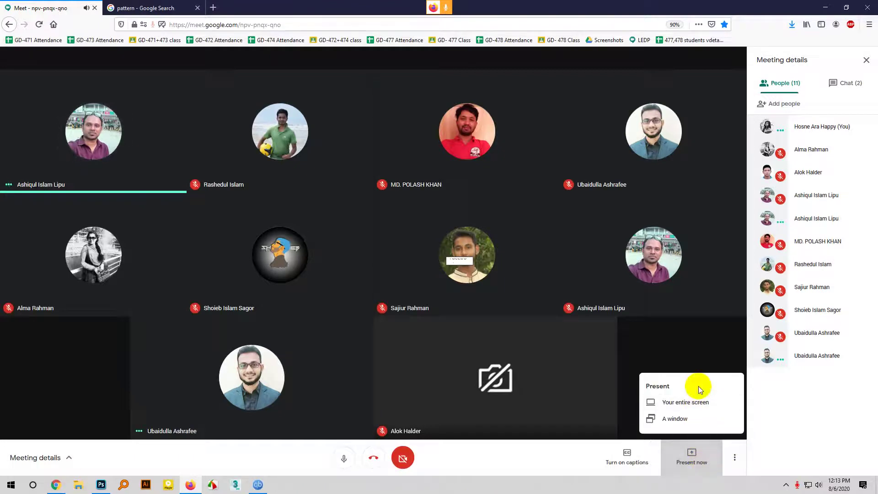
left_click(661, 402)
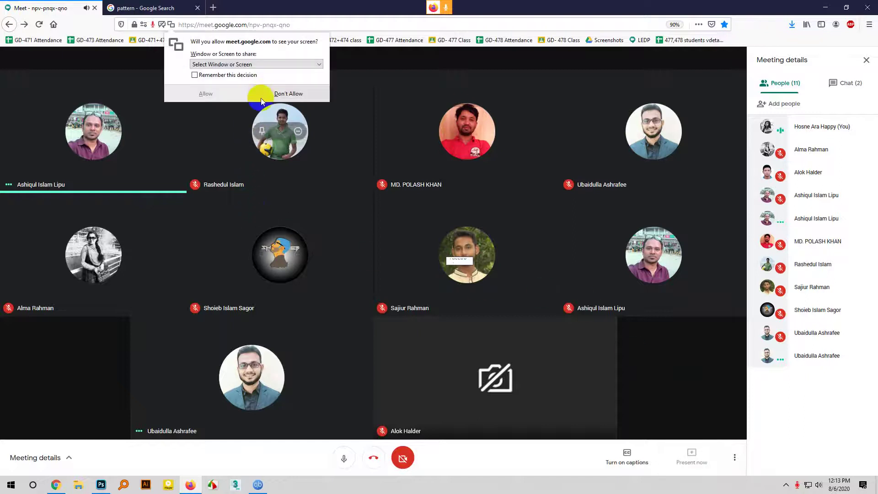
left_click(274, 63)
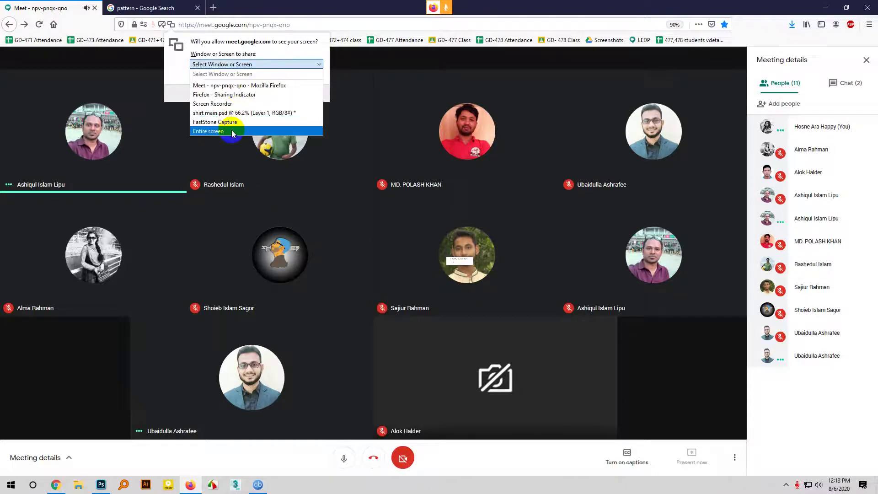
left_click(229, 121)
left_click(208, 183)
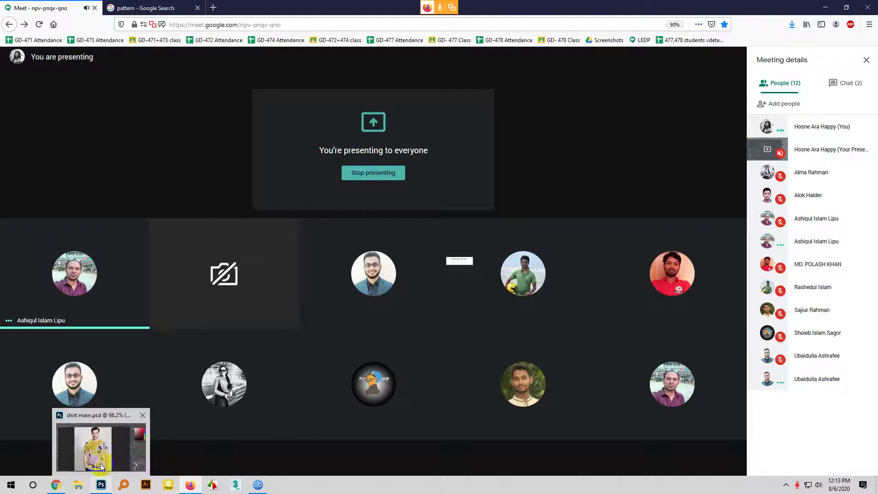
- Check the shared screen by switching briefly to Photoshop, then pinning your own presentation in the Meet call
left_click(101, 484)
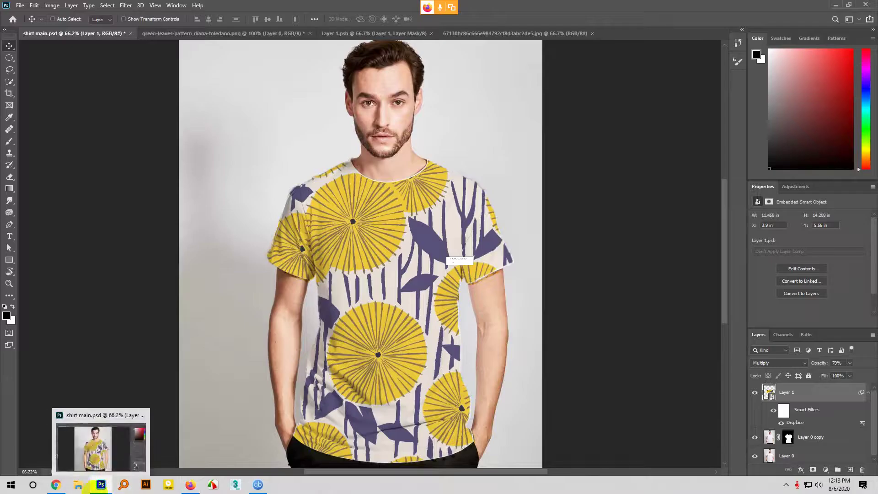
left_click(191, 484)
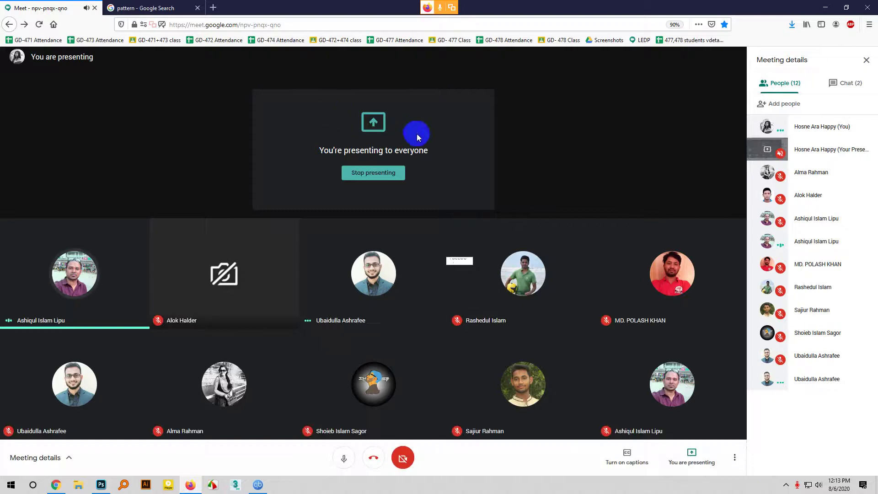
left_click(768, 150)
left_click(768, 151)
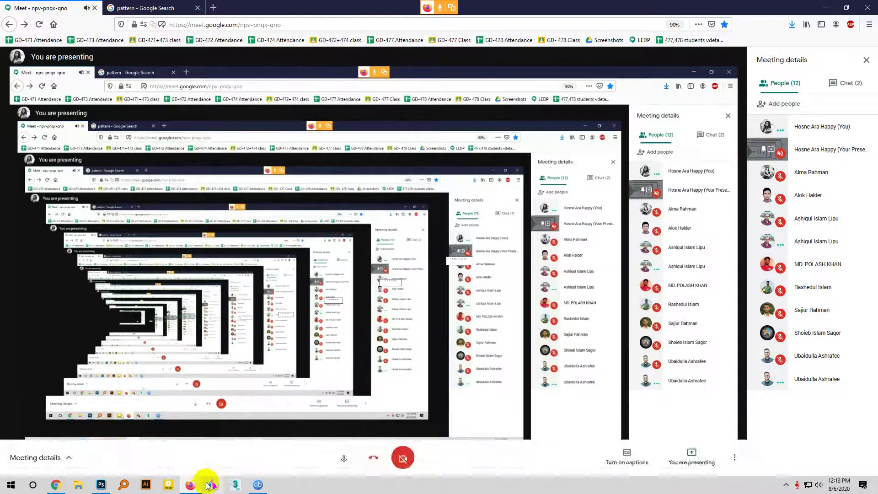
- Switch to Photoshop and close all open documents, discarding the changes to the green leaves pattern and shirt main.psd
left_click(101, 484)
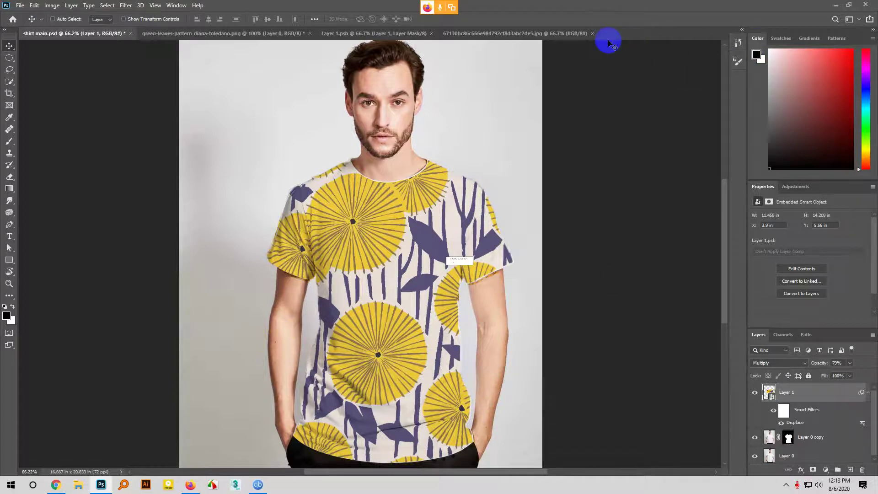
left_click(592, 33)
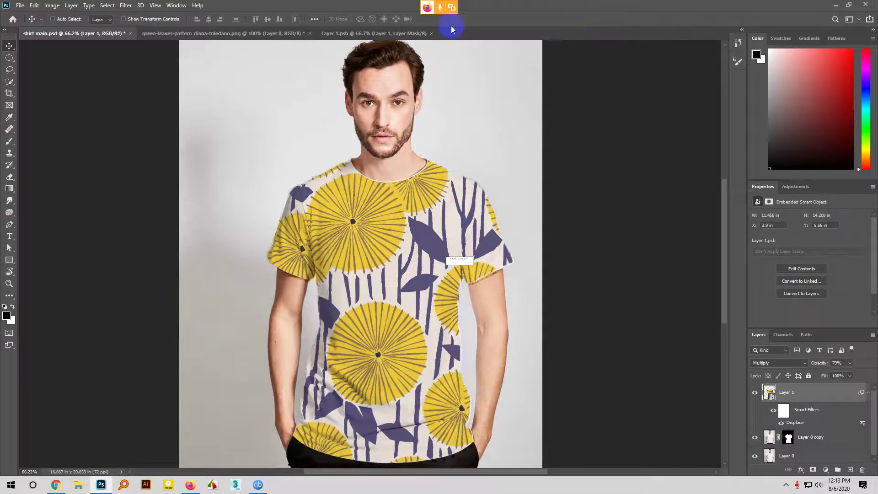
left_click(431, 33)
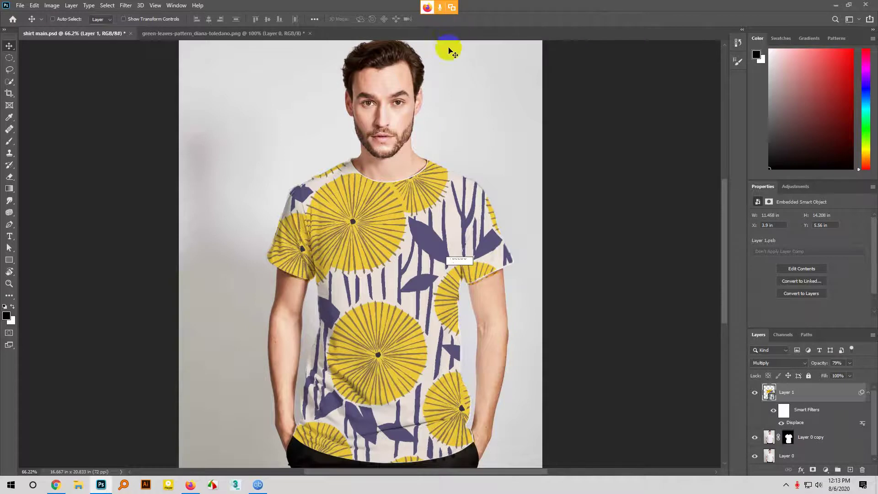
left_click(309, 34)
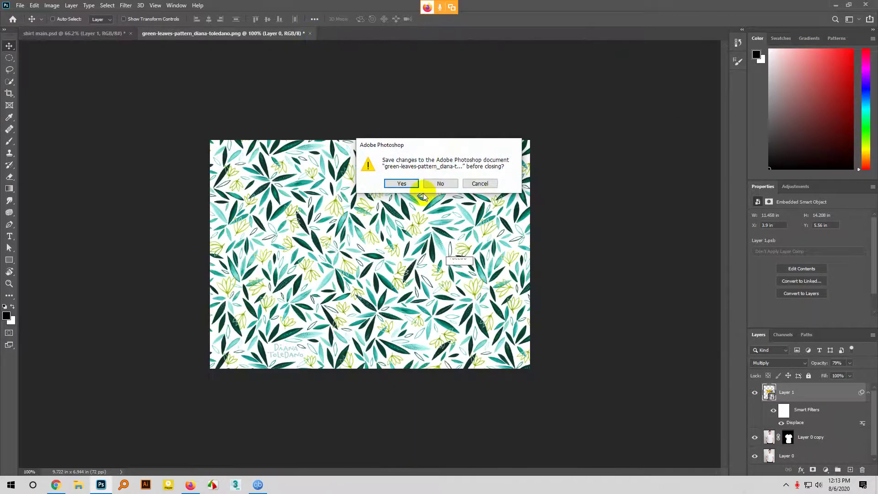
left_click(435, 182)
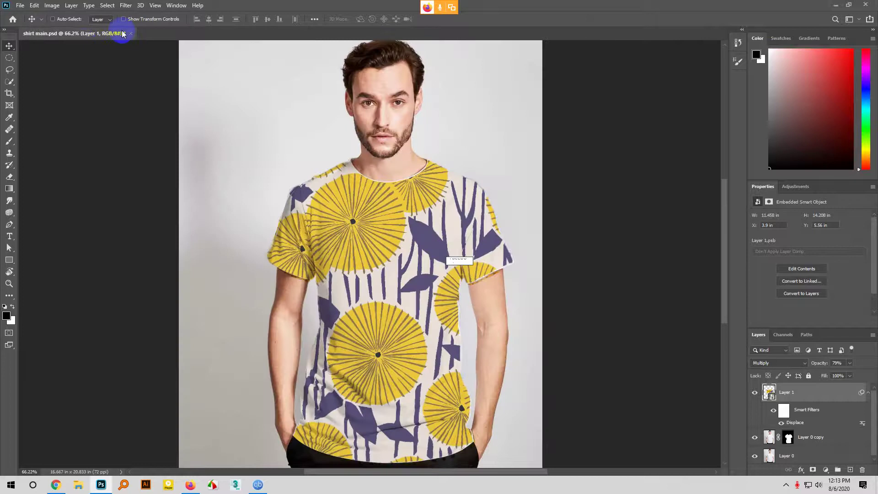
left_click(130, 33)
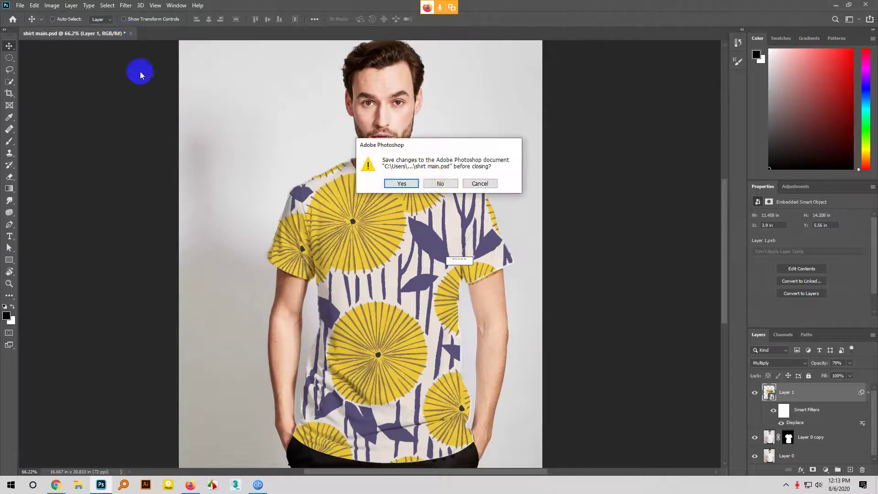
left_click(436, 183)
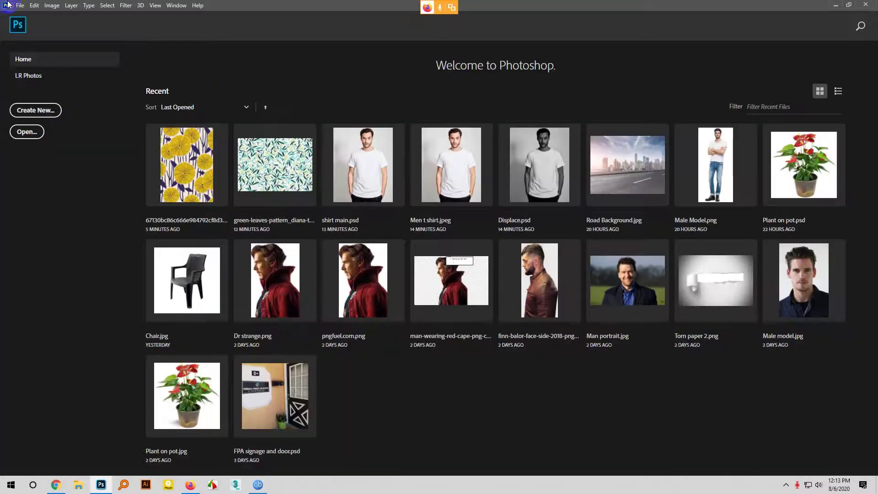
- Open the Men t shirt.jpeg image from the Downloads folder
left_click(20, 5)
left_click(34, 24)
left_click(249, 103)
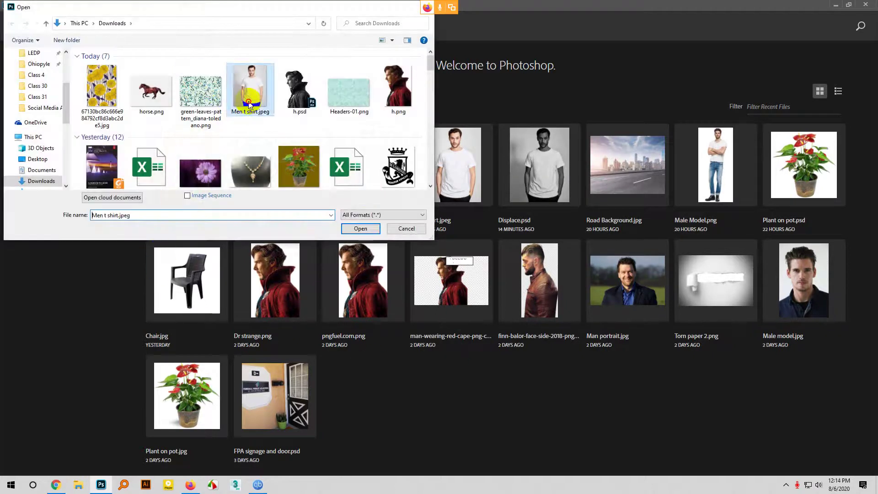
left_click(361, 229)
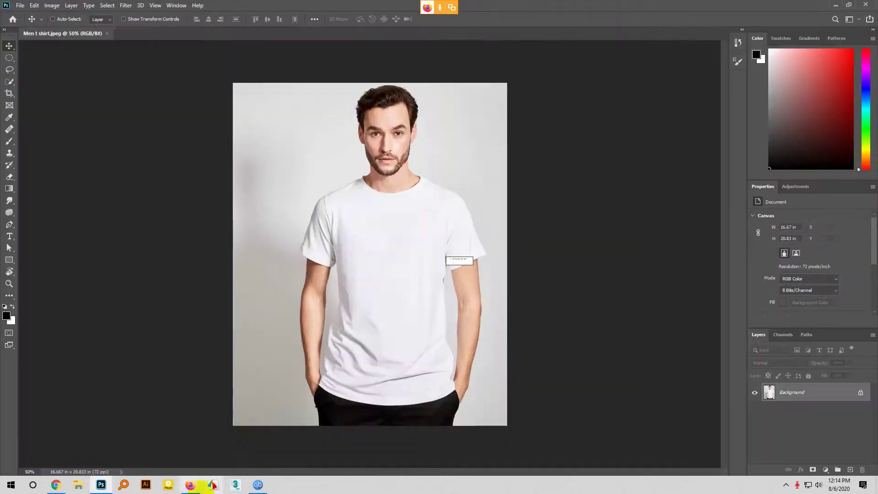
- Unlock the Background layer of the T-shirt photo and duplicate it
left_click(753, 396)
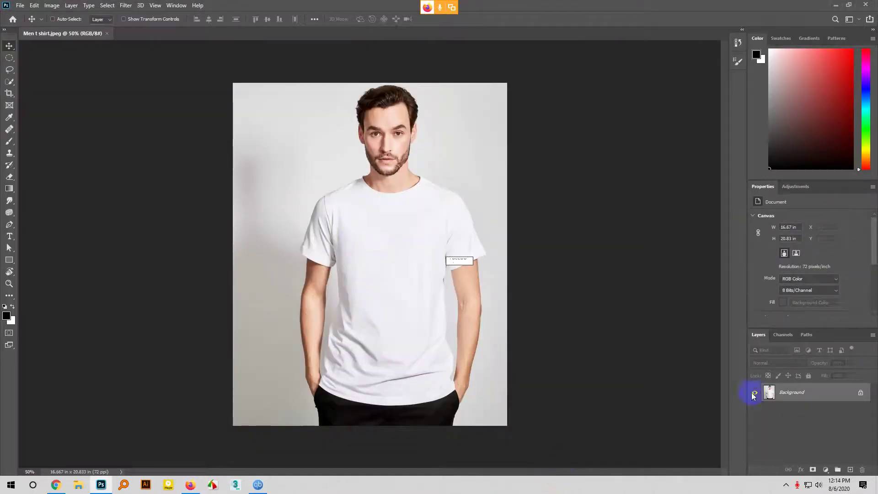
left_click(860, 396)
key("ctrl+j")
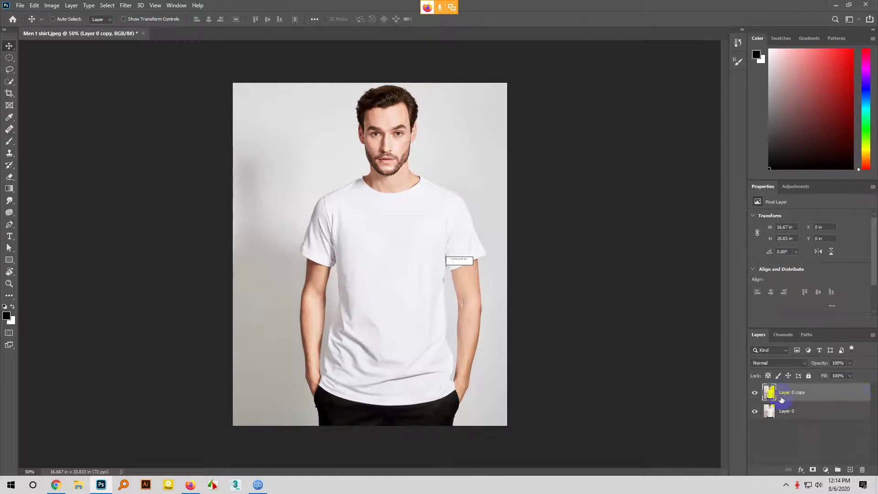
- Select the white T-shirt, including its sleeves, on Layer 0 copy with the Quick Selection tool
left_click(781, 410)
scroll(344, 257, "up", 1)
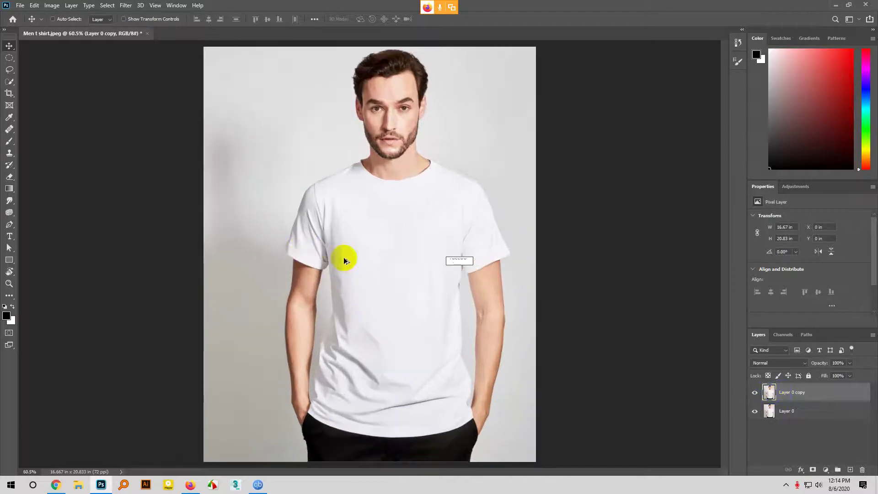
left_click(8, 83)
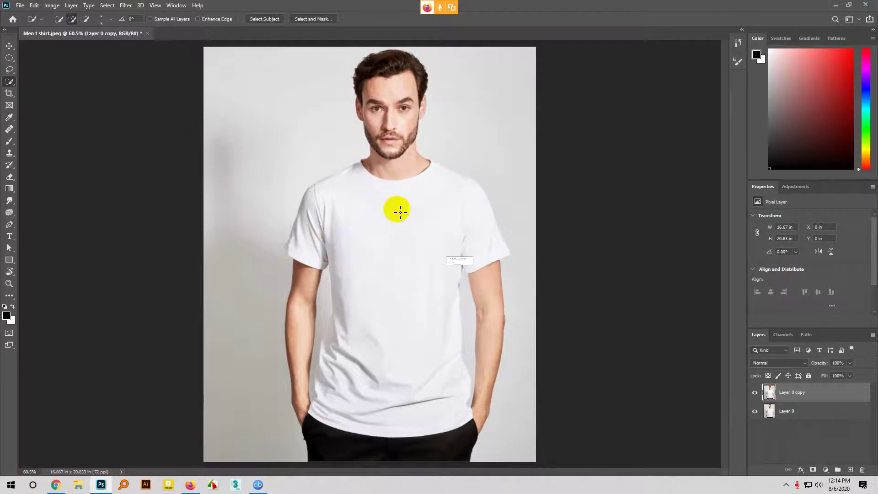
mouse_move(392, 216)
left_mouse_down()
mouse_move(387, 235)
mouse_move(406, 369)
mouse_move(323, 230)
mouse_move(304, 253)
left_mouse_up()
scroll(305, 253, "up", 5)
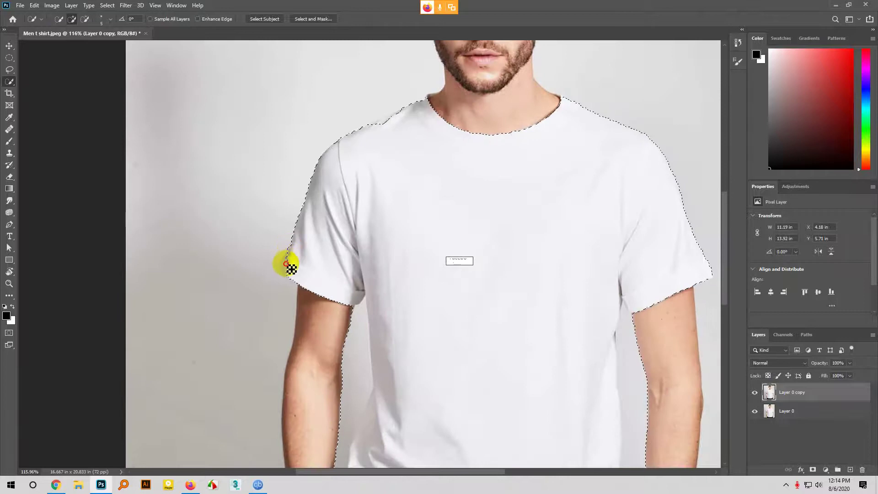
mouse_move(292, 277)
left_mouse_down()
mouse_move(350, 321)
mouse_move(355, 387)
mouse_move(340, 435)
mouse_move(352, 318)
mouse_move(332, 444)
mouse_move(332, 343)
mouse_move(335, 395)
mouse_move(372, 371)
mouse_move(365, 329)
mouse_move(388, 261)
left_mouse_up()
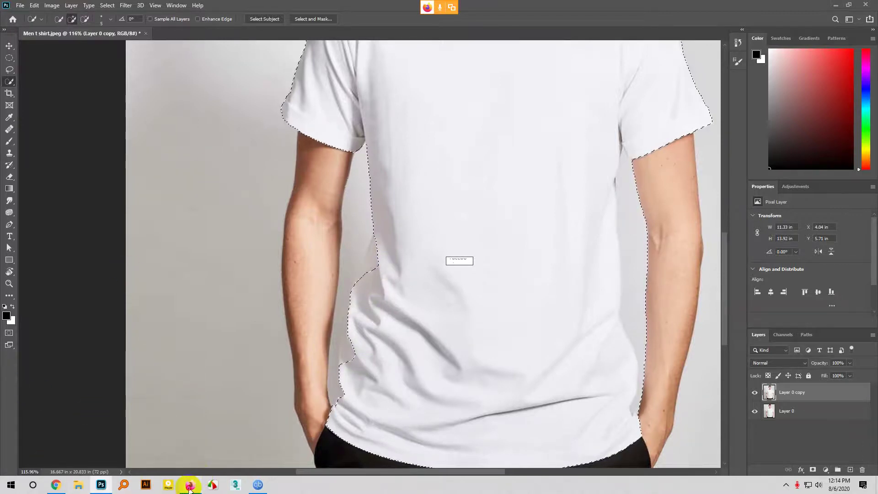
left_click(190, 485)
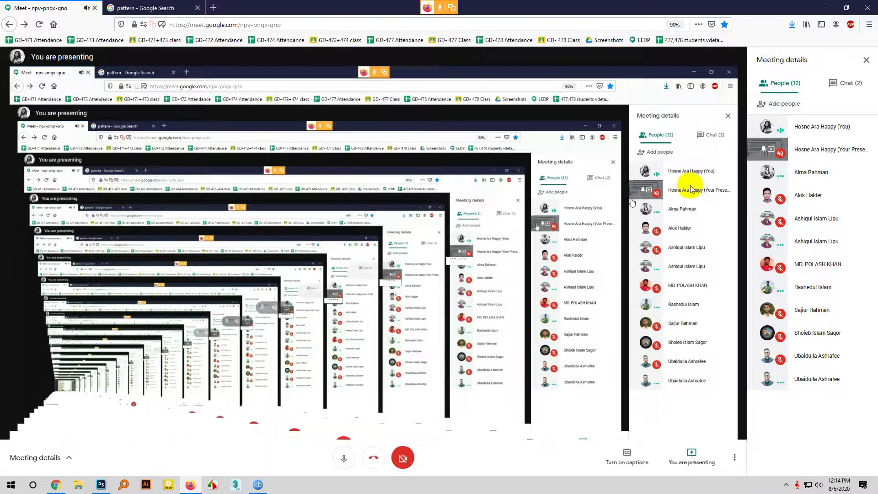
mouse_move(372, 314)
left_click(359, 273)
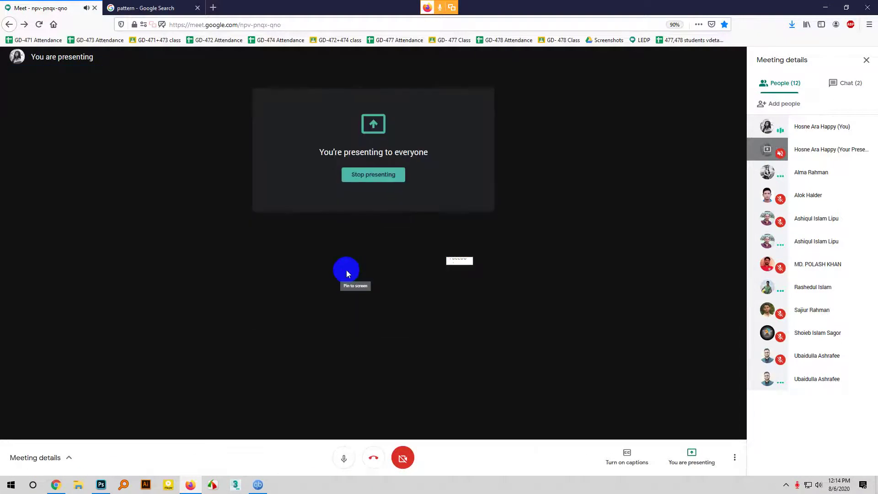
left_click(150, 485)
left_click(101, 484)
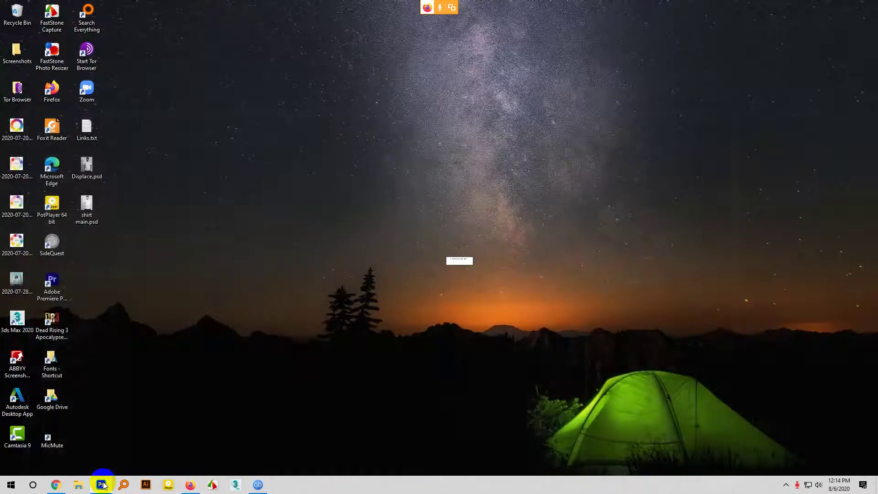
left_click(101, 485)
- Open shirt main.psd from the Desktop folder
left_click(24, 5)
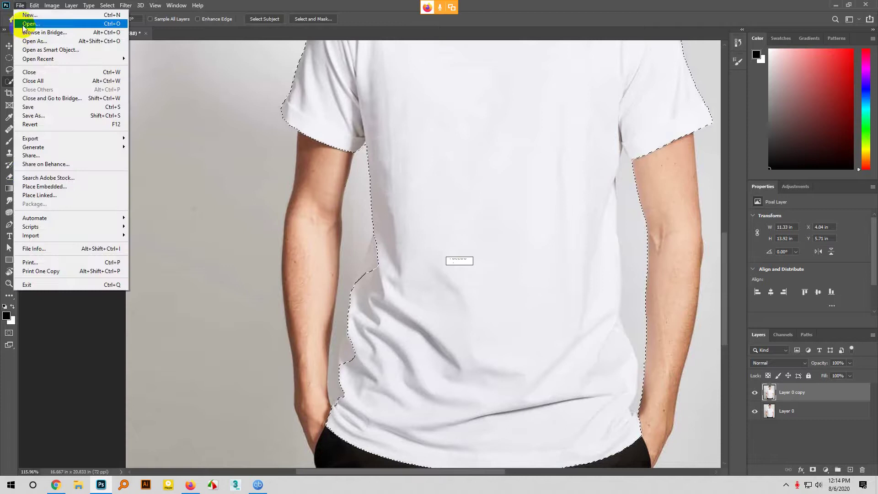
left_click(27, 27)
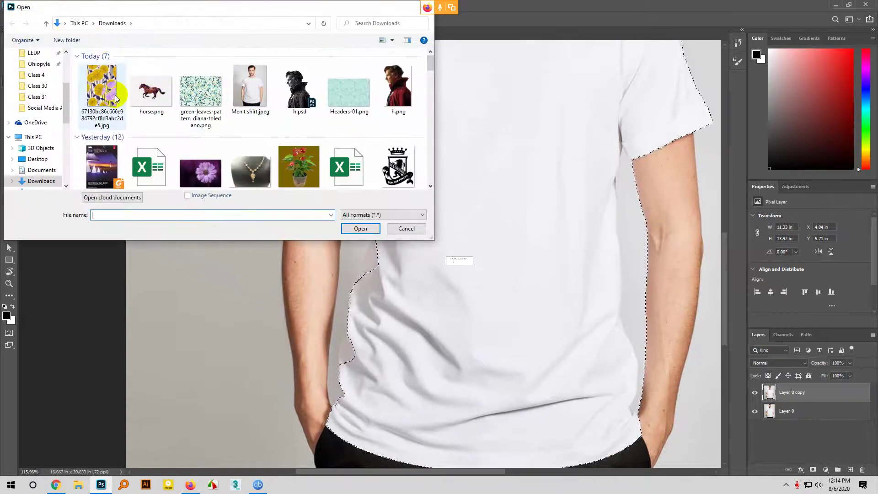
left_click(37, 97)
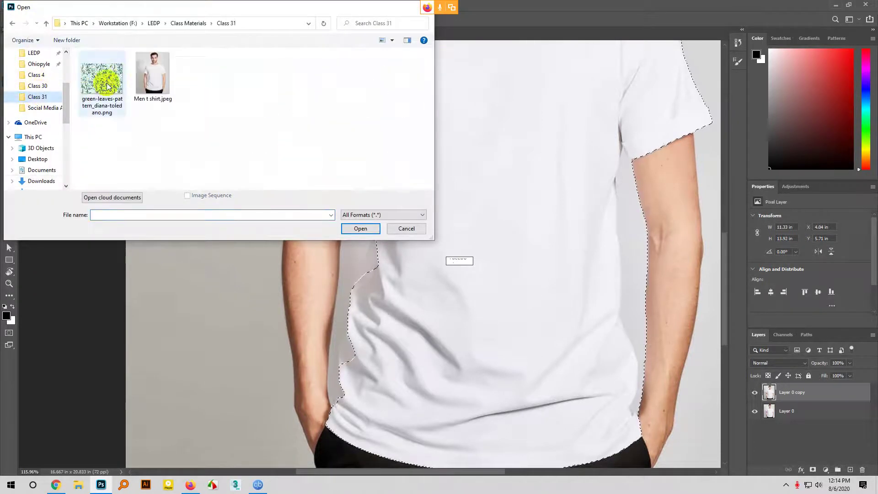
scroll(38, 98, "up", 3)
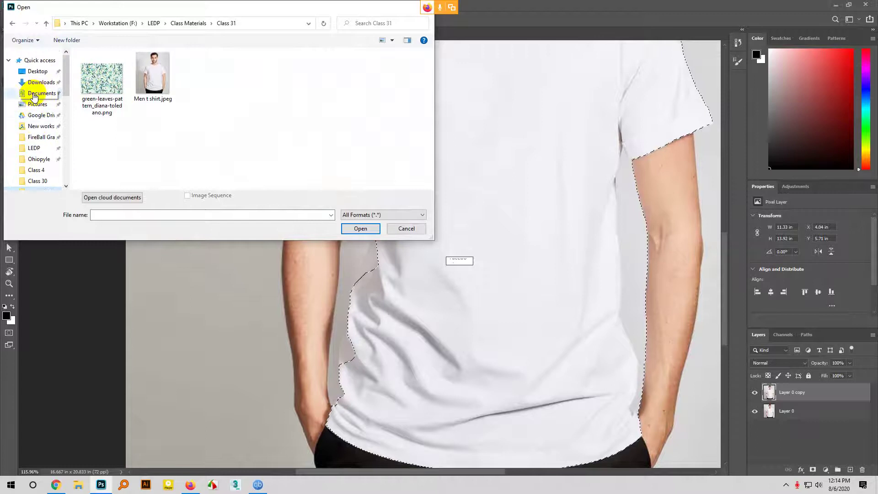
left_click(24, 74)
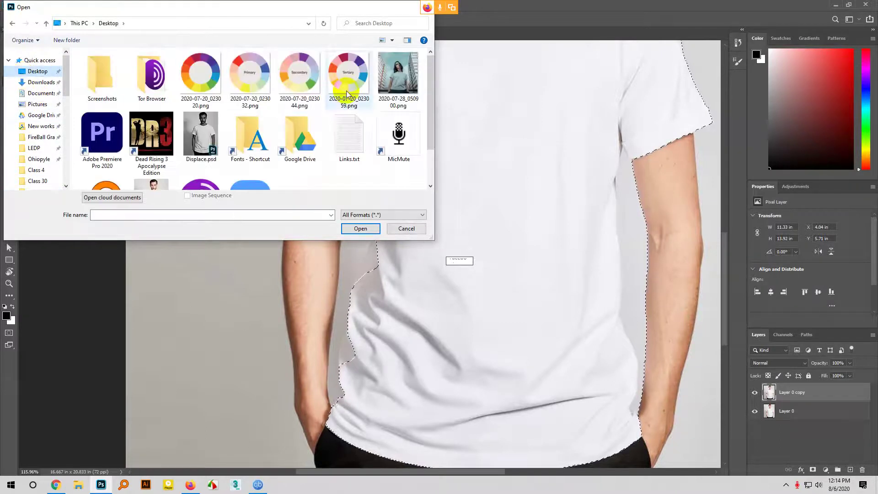
scroll(221, 142, "down", 1)
double_click(151, 151)
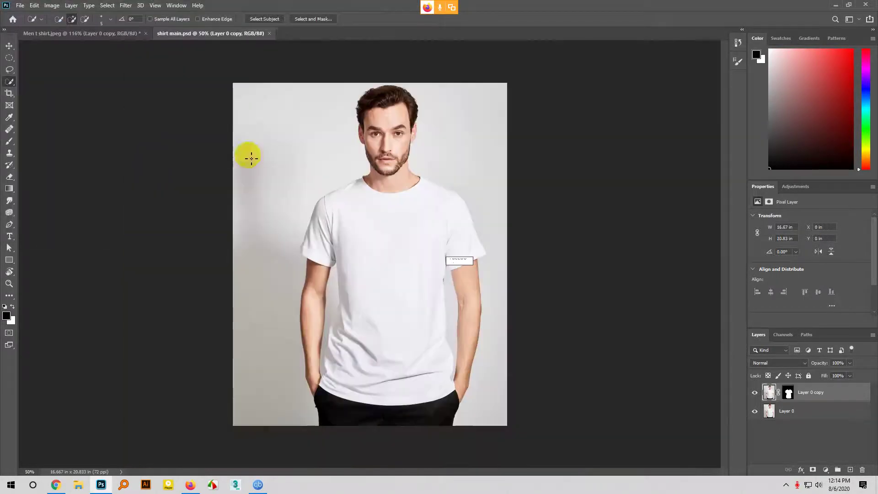
- Close the Men t shirt.jpeg document without saving its changes
left_click(148, 35)
left_click(147, 34)
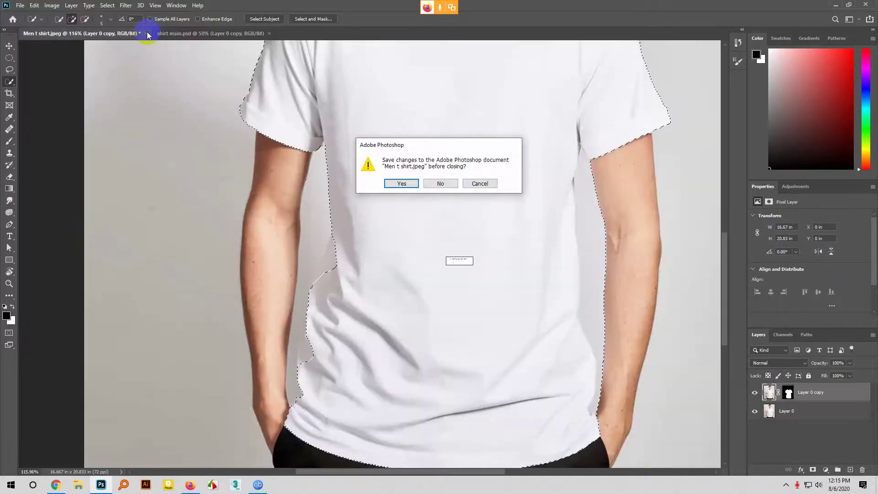
left_click(446, 182)
left_click(21, 10)
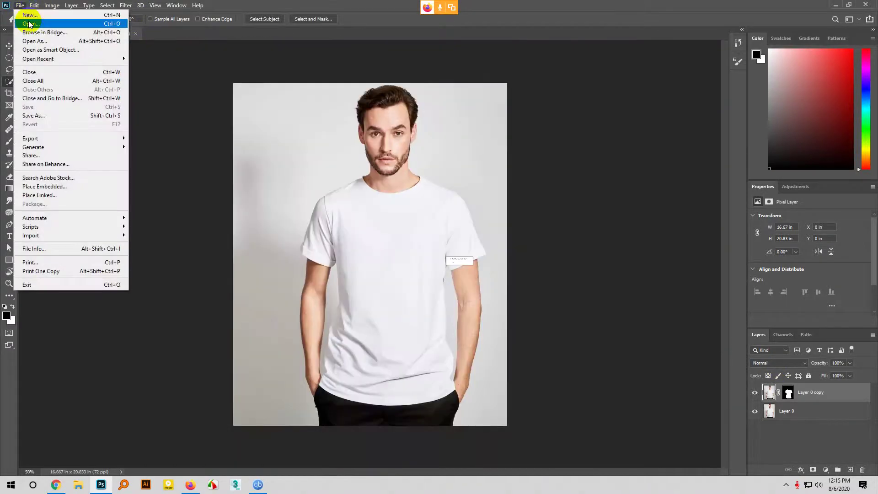
left_click(29, 23)
scroll(136, 124, "down", 1)
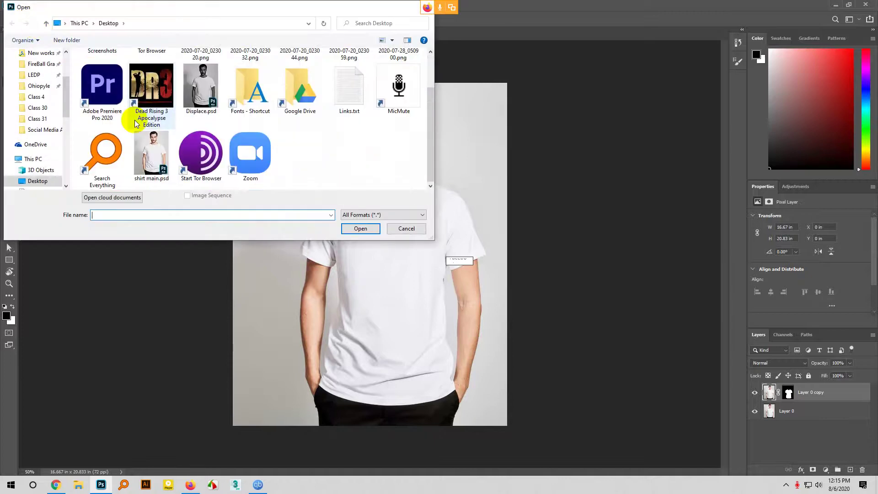
scroll(137, 119, "up", 1)
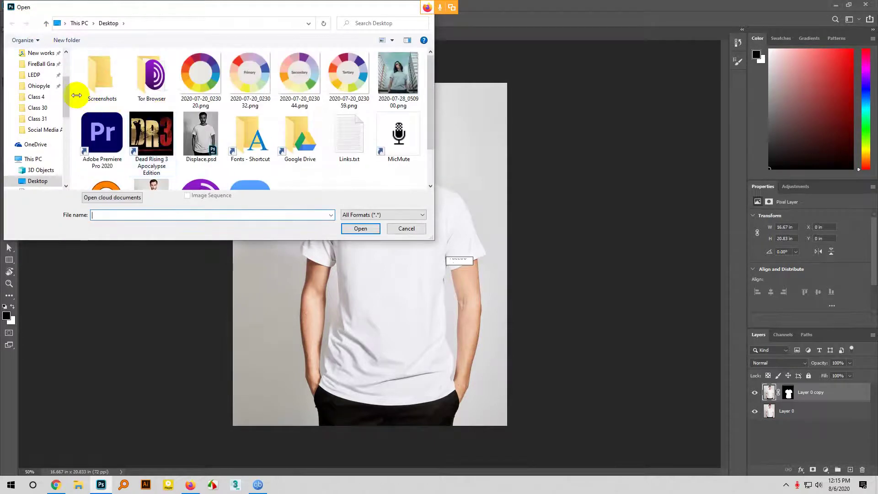
scroll(51, 73, "up", 3)
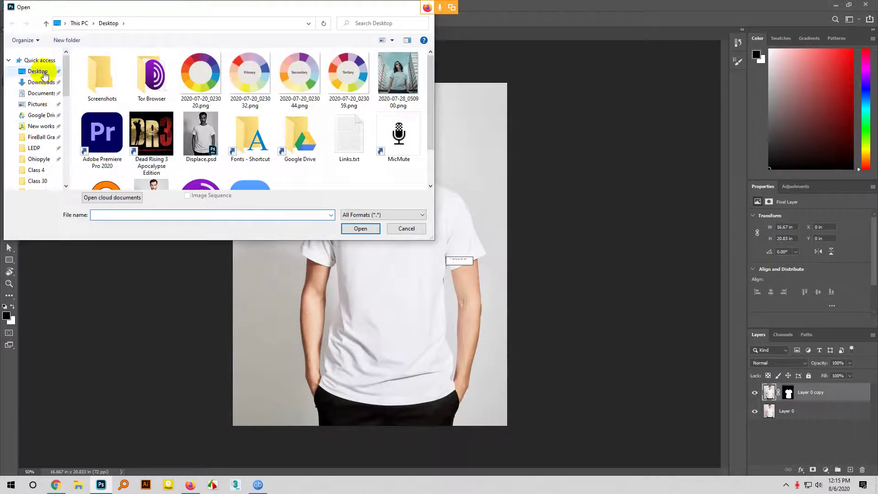
left_click(42, 83)
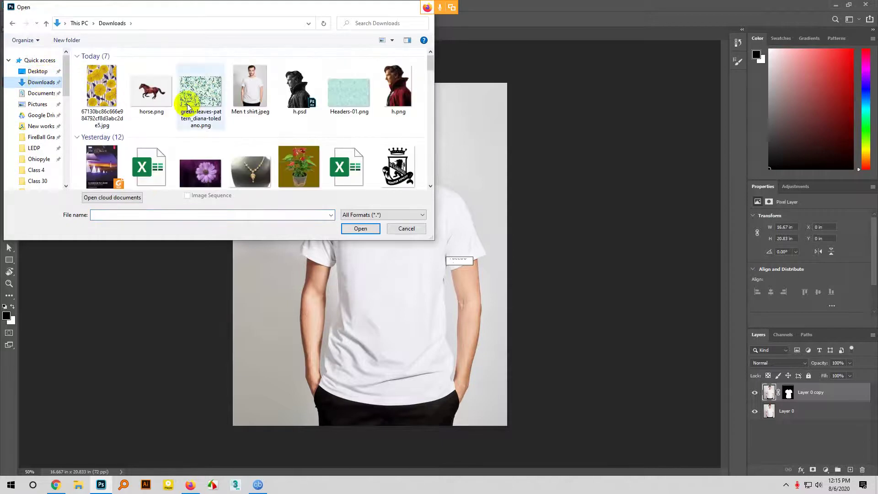
scroll(153, 109, "down", 2)
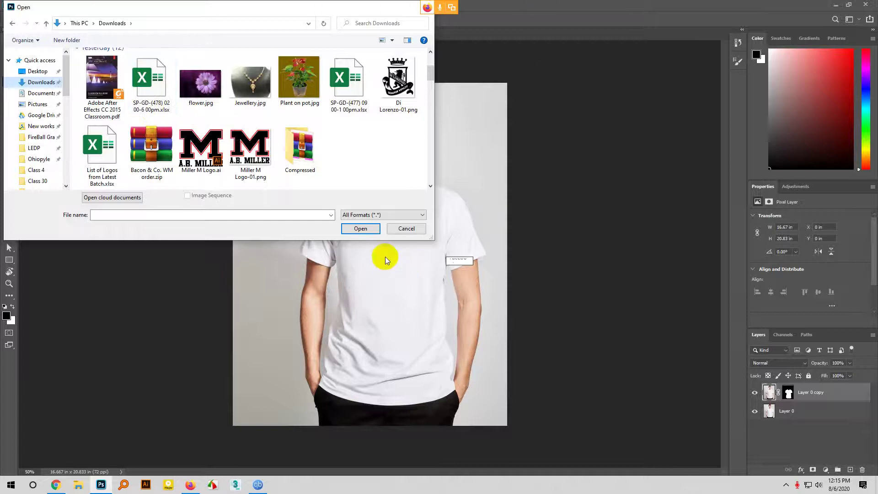
left_click(406, 229)
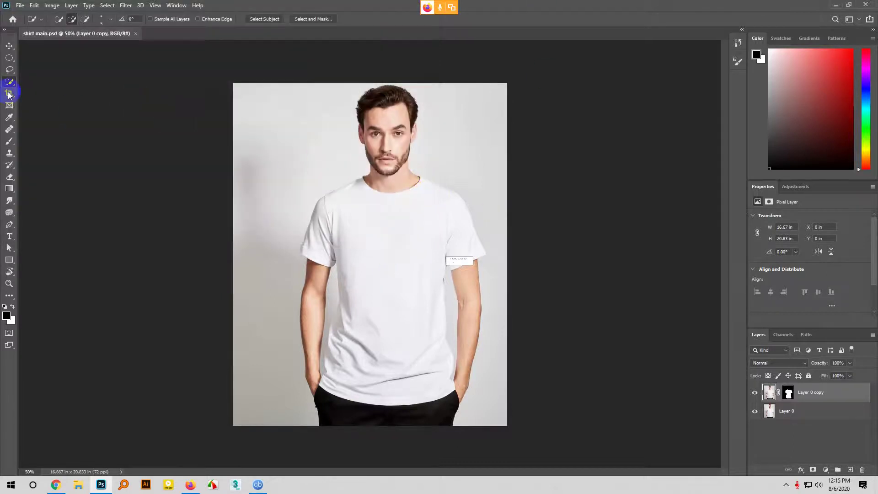
- Open the green leaves pattern PNG from the Downloads folder
left_click(8, 47)
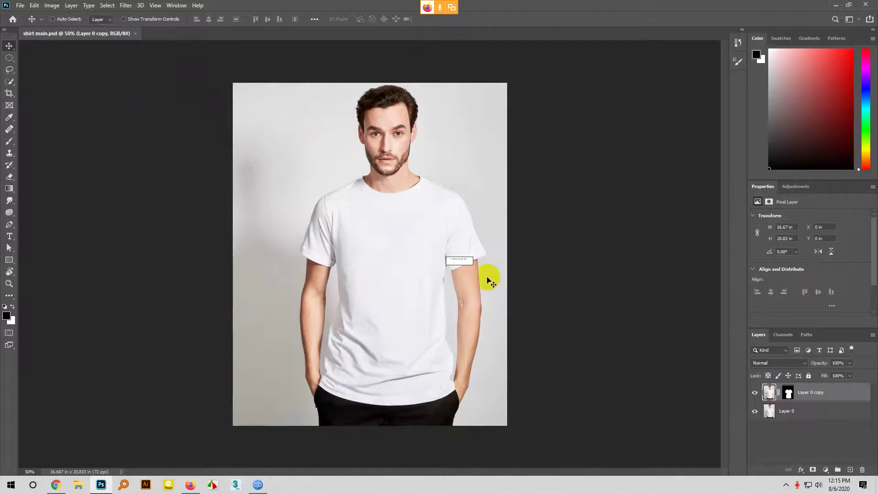
left_click(789, 393)
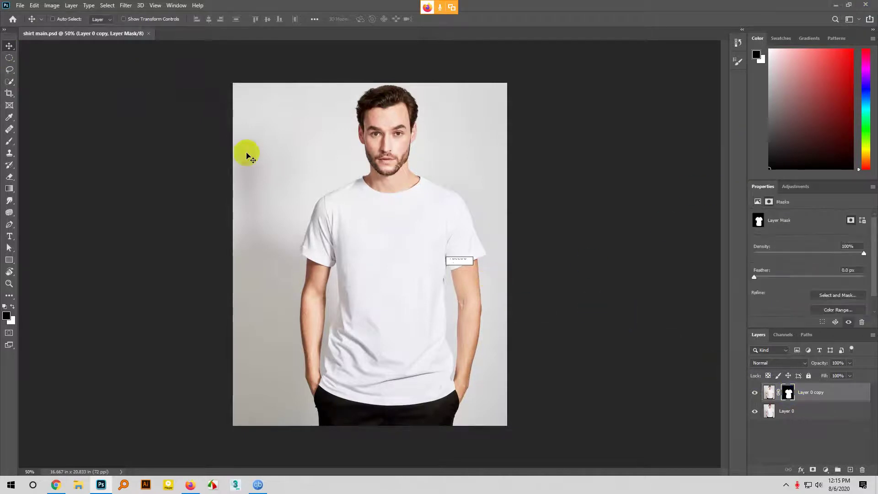
left_click(19, 6)
left_click(25, 26)
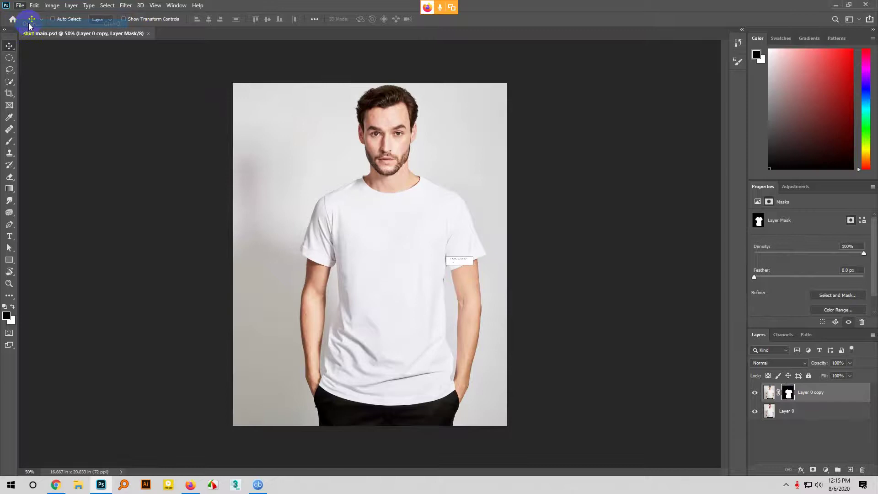
left_click(27, 100)
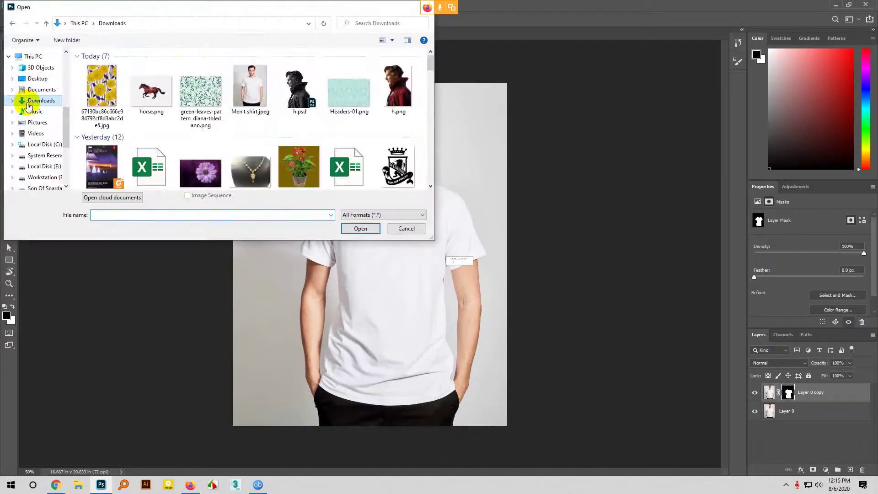
left_click(196, 98)
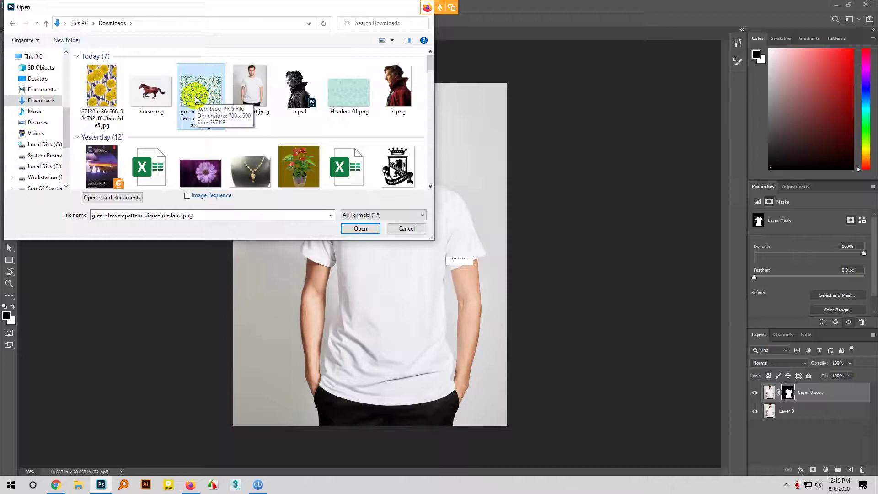
double_click(198, 100)
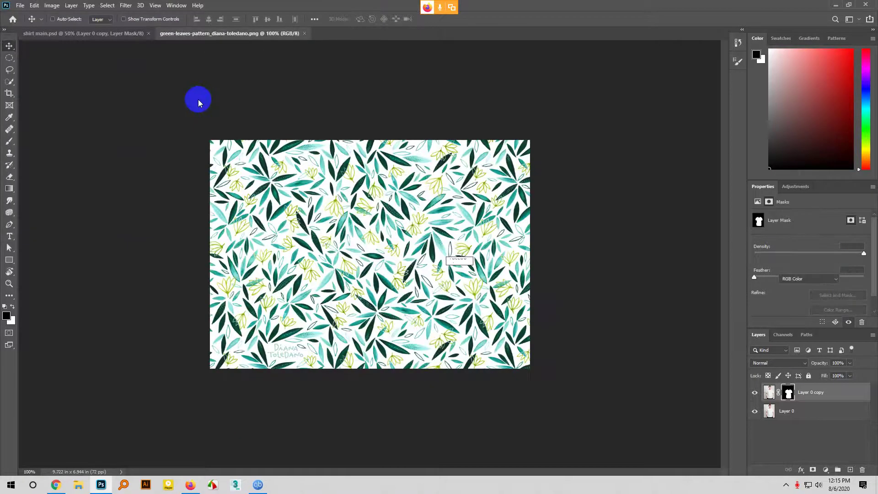
- Bring the leaf pattern into shirt main.psd as a new layer and scale it to 213% so it covers the T-shirt
left_click_drag(426, 264, 412, 237)
key("ctrl+t")
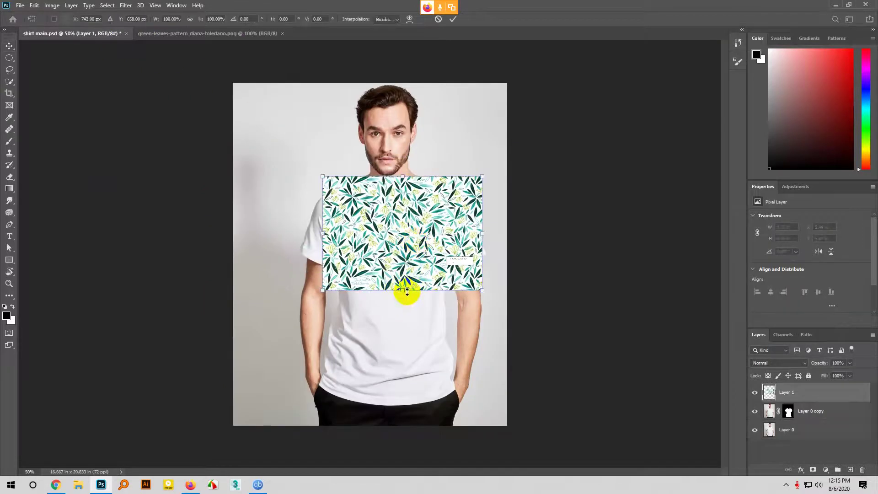
left_click_drag(403, 289, 421, 343)
left_click_drag(482, 357, 572, 352)
left_click_drag(378, 250, 376, 312)
left_click_drag(556, 184, 580, 164)
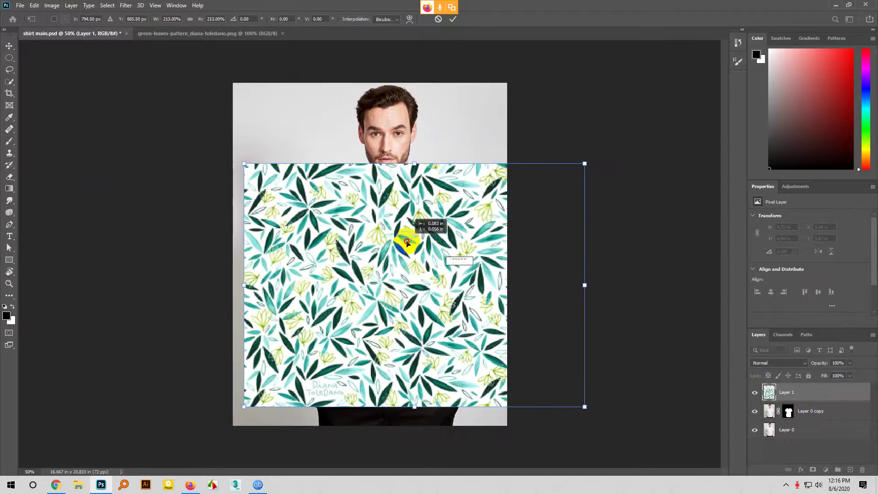
left_click_drag(405, 237, 406, 238)
key("Return")
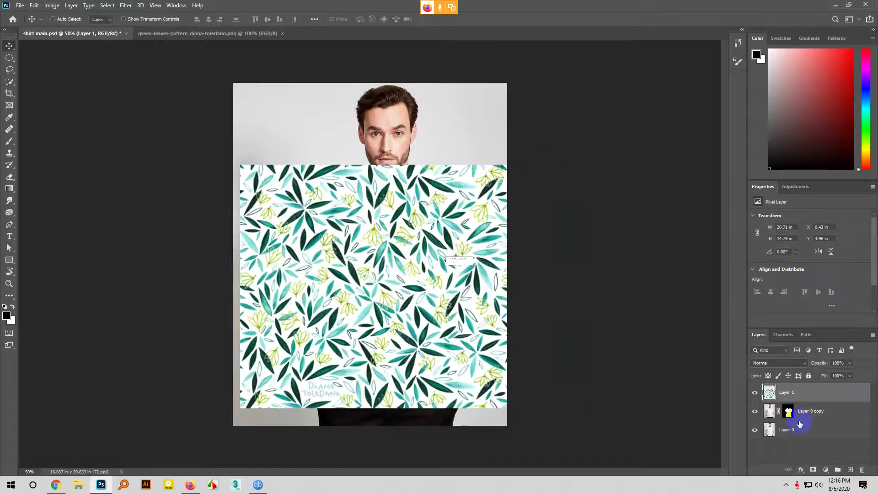
- Load the T-shirt selection from Layer 0 copy's mask and apply it as a layer mask on the pattern layer
left_click(788, 413)
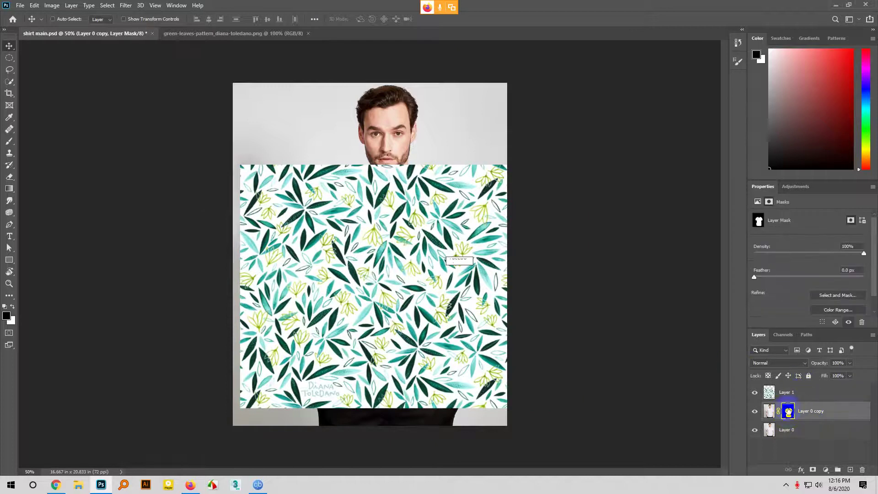
left_click(788, 413, "ctrl")
left_click(805, 391)
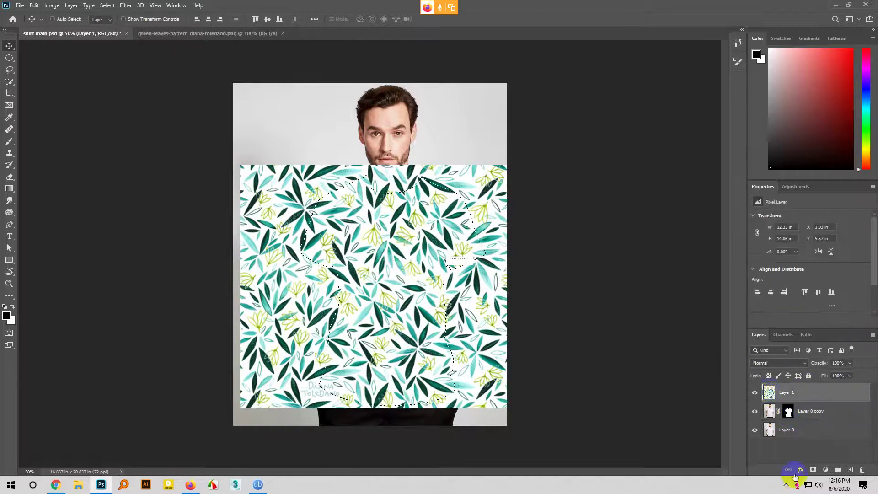
left_click(812, 469)
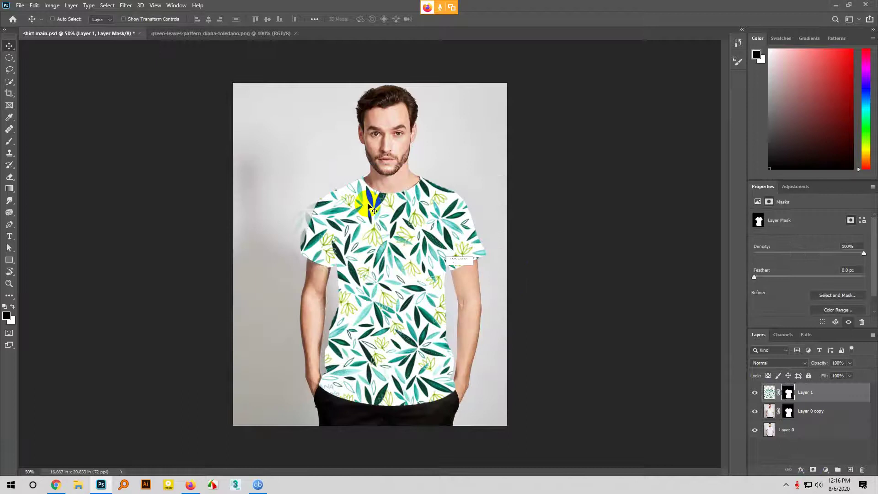
- Check the masked pattern along the sleeve edge and undo the pattern layer's mask and the T-shirt selection
scroll(310, 215, "up", 5)
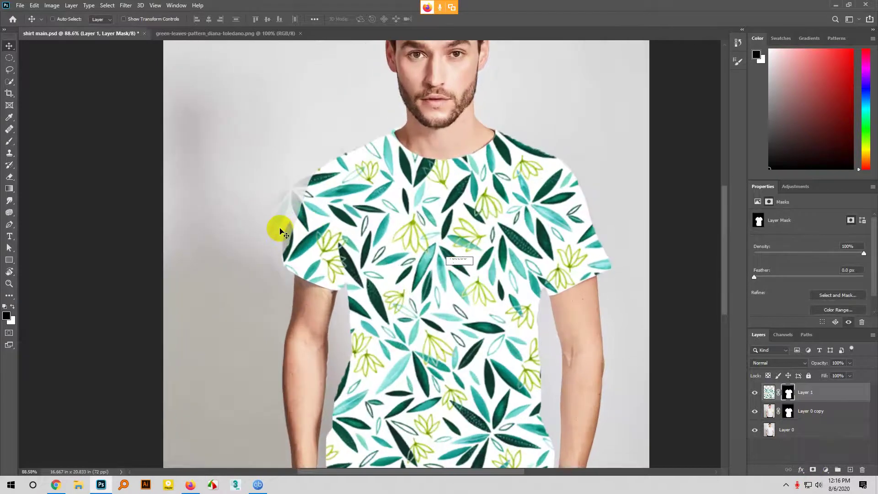
key("ctrl+z")
key("ctrl+z")
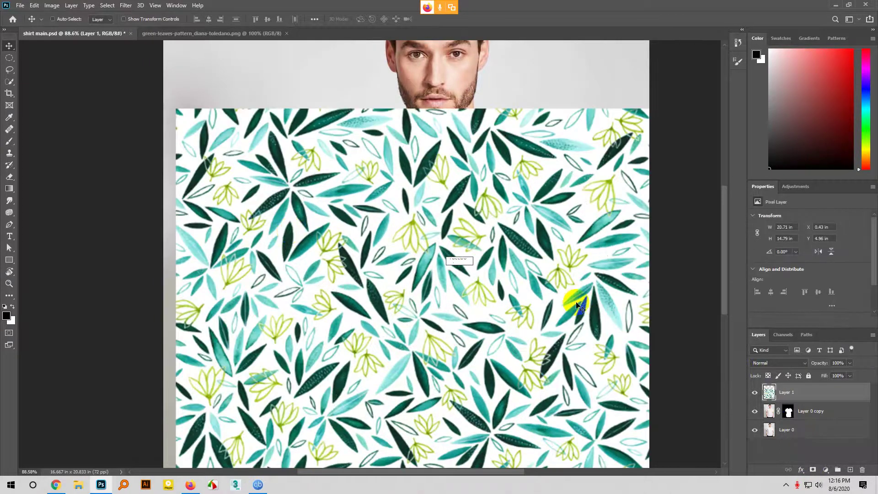
- Inspect the T-shirt cut-out on Layer 0 copy with the pattern and background layers hidden, and restore all layers' visibility
left_click(788, 412)
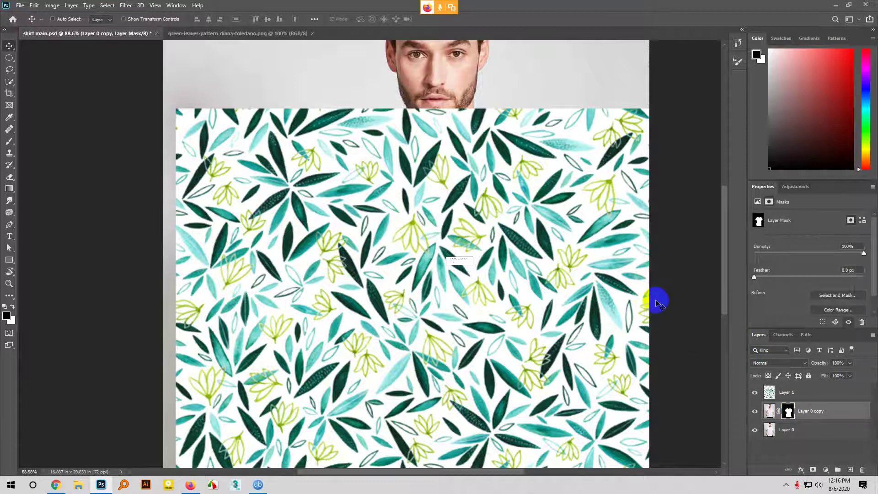
left_click(769, 412)
left_click(755, 430)
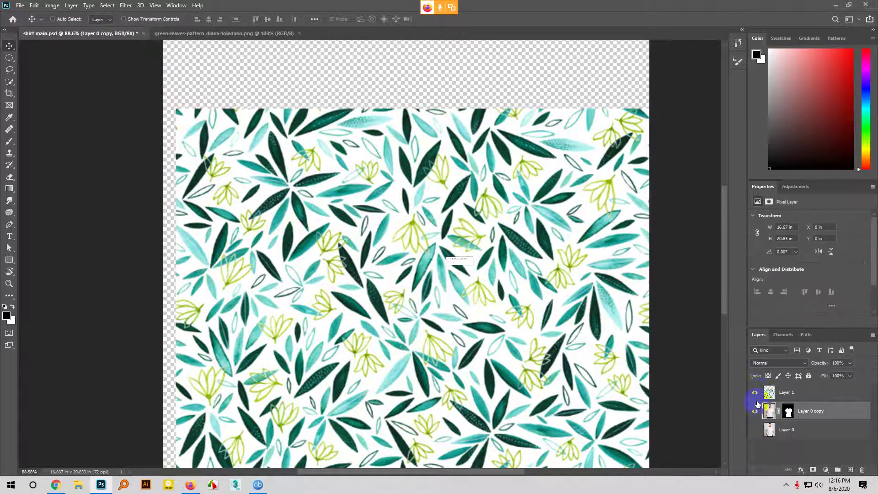
left_click(754, 392)
scroll(279, 176, "up", 5)
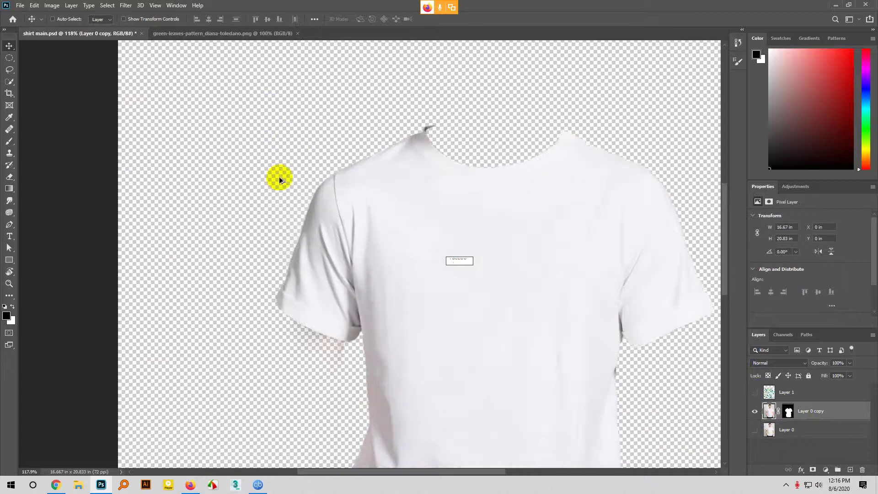
scroll(270, 190, "down", 5)
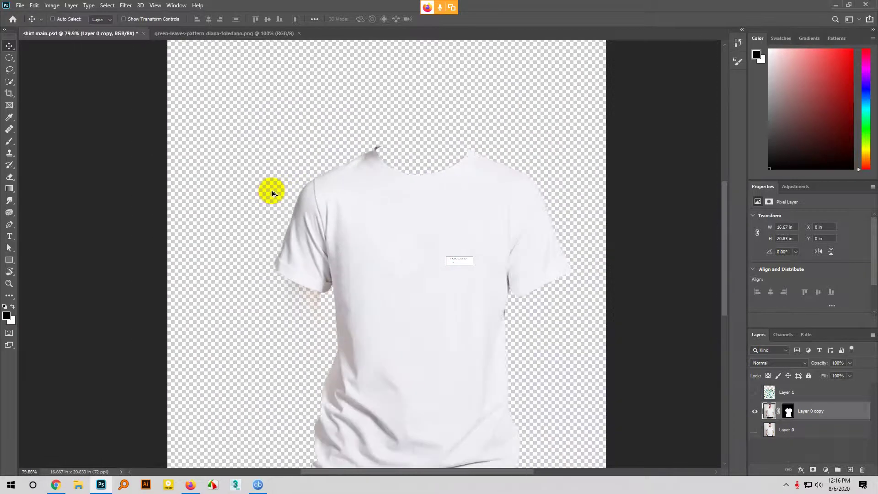
left_click(755, 411, "alt")
- Load the T-shirt selection from Layer 0 copy's mask and apply it as a layer mask on the pattern layer
left_click(777, 411)
left_click(788, 414, "ctrl")
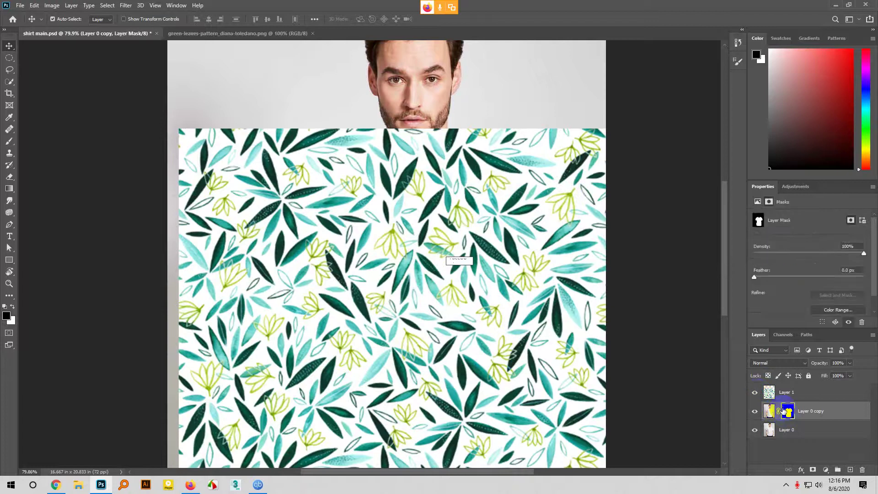
left_click(805, 392)
left_click(813, 470)
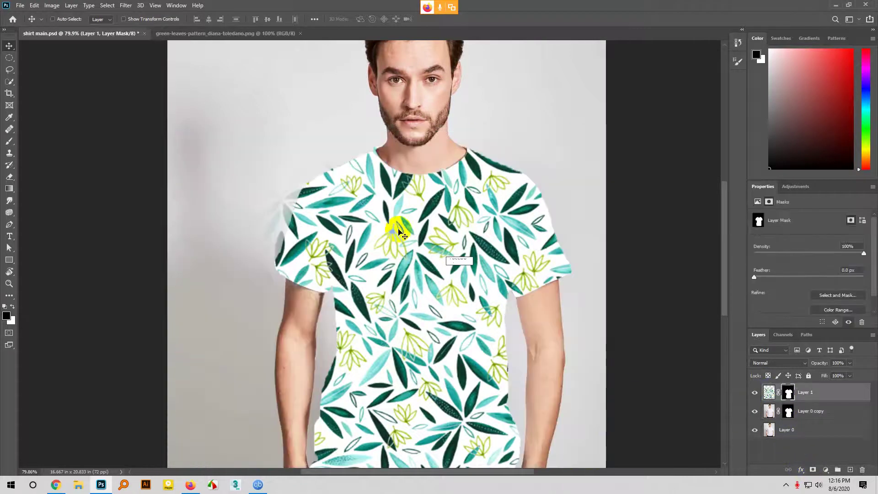
- Paint black on the pattern layer's mask with a 77 px brush to remove stray pattern around the image's left sleeve and arm
scroll(270, 204, "up", 3)
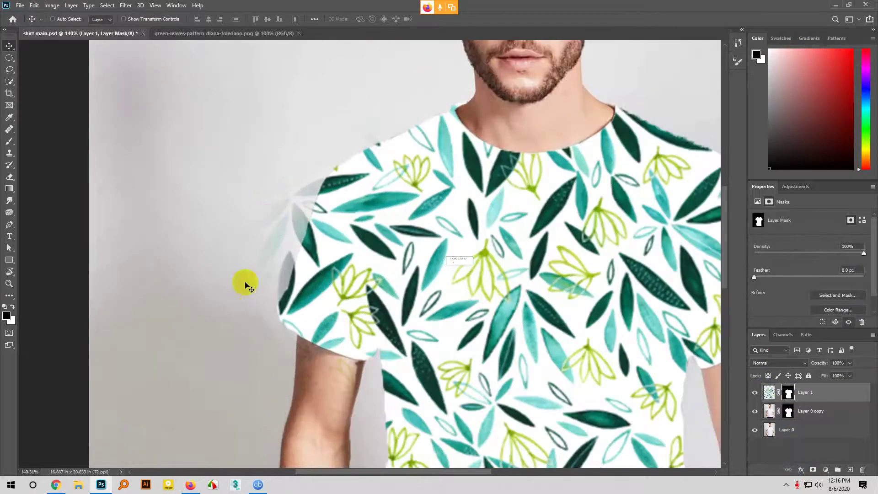
scroll(232, 241, "down", 2)
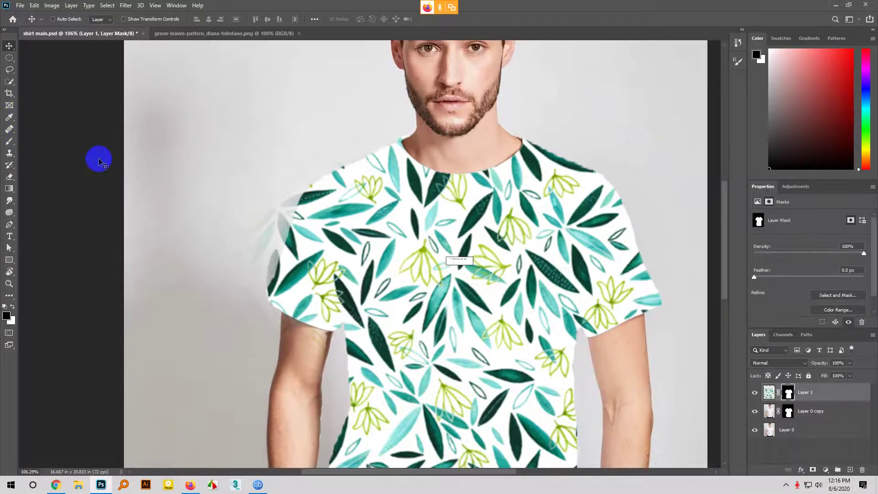
key("b")
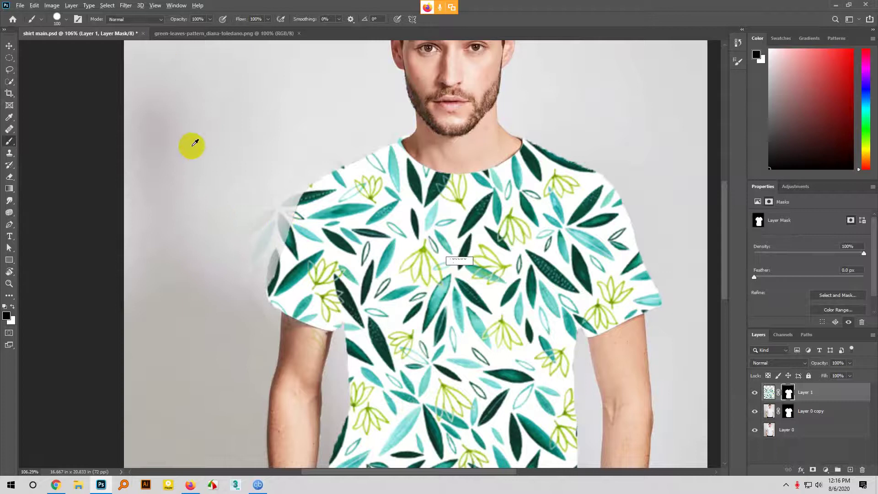
mouse_move(195, 143)
left_mouse_down()
mouse_move(207, 141)
mouse_move(194, 102)
mouse_move(185, 183)
left_mouse_up()
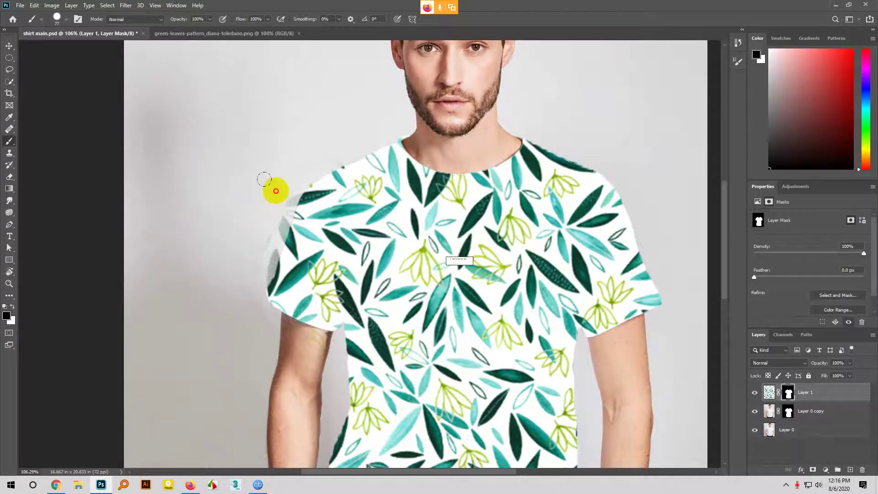
mouse_move(275, 191)
left_mouse_down()
mouse_move(237, 262)
mouse_move(232, 323)
mouse_move(273, 168)
mouse_move(281, 193)
left_mouse_up()
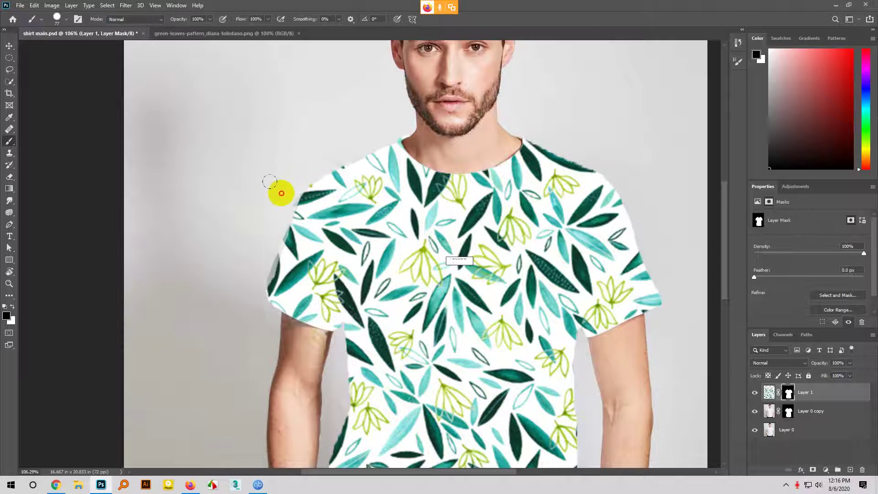
left_click_drag(259, 330, 286, 342)
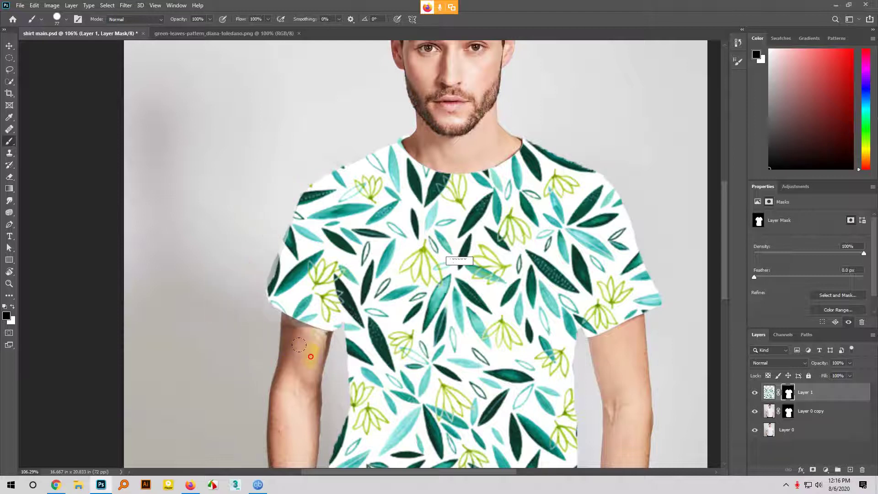
left_click_drag(315, 395, 310, 350)
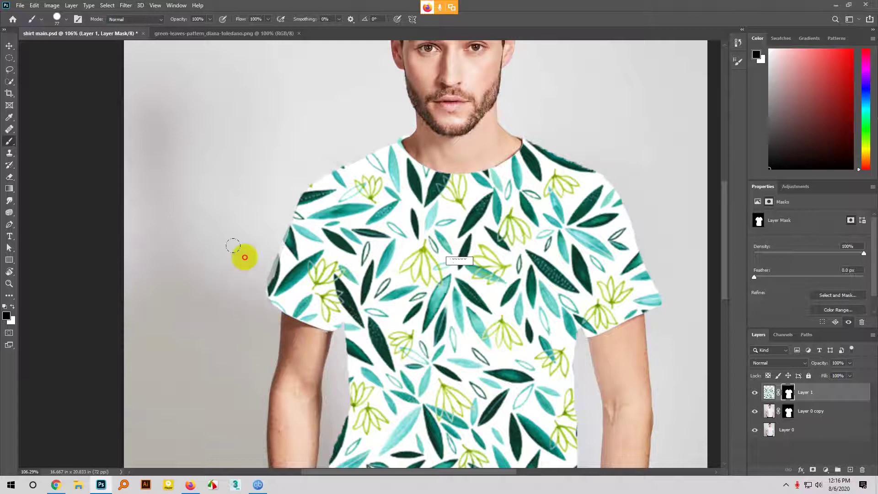
mouse_move(252, 228)
left_mouse_down()
mouse_move(268, 218)
mouse_move(245, 318)
mouse_move(262, 267)
mouse_move(251, 220)
mouse_move(233, 280)
mouse_move(234, 254)
mouse_move(257, 207)
mouse_move(251, 249)
left_mouse_up()
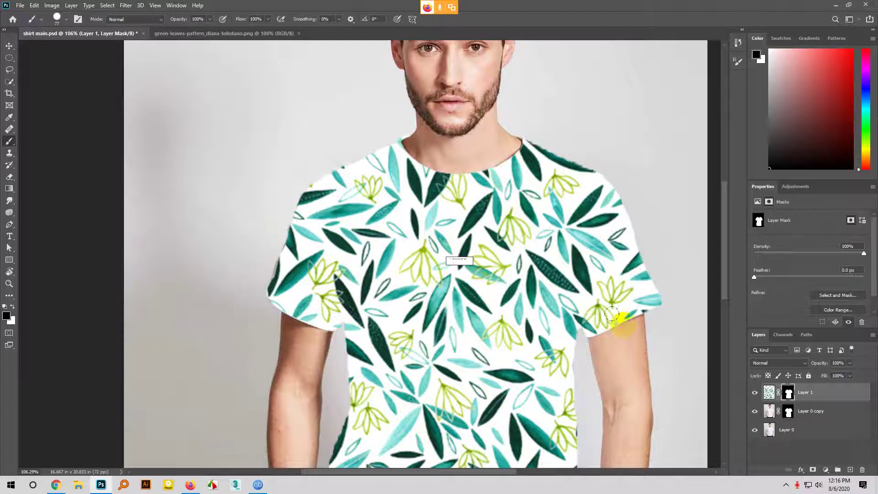
- Hide Layer 0 copy and check the masked pattern's edges around the sleeves and torso
left_click(754, 411)
scroll(263, 270, "up", 2)
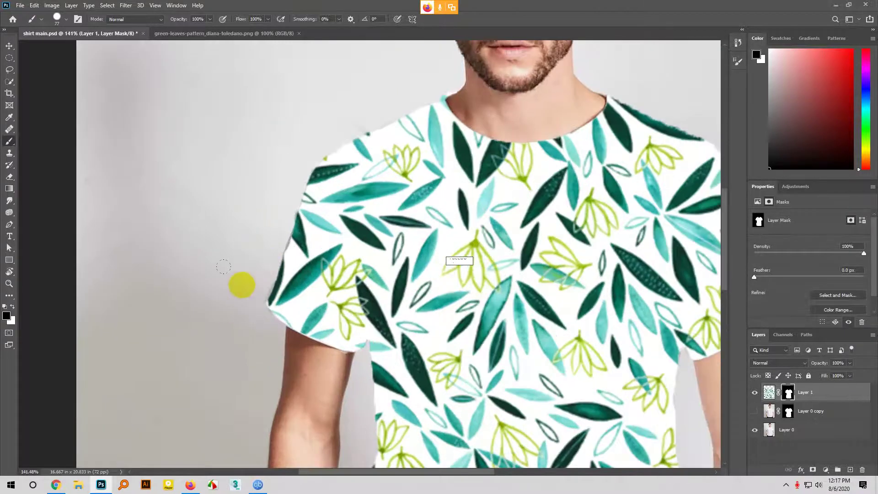
scroll(277, 384, "down", 3)
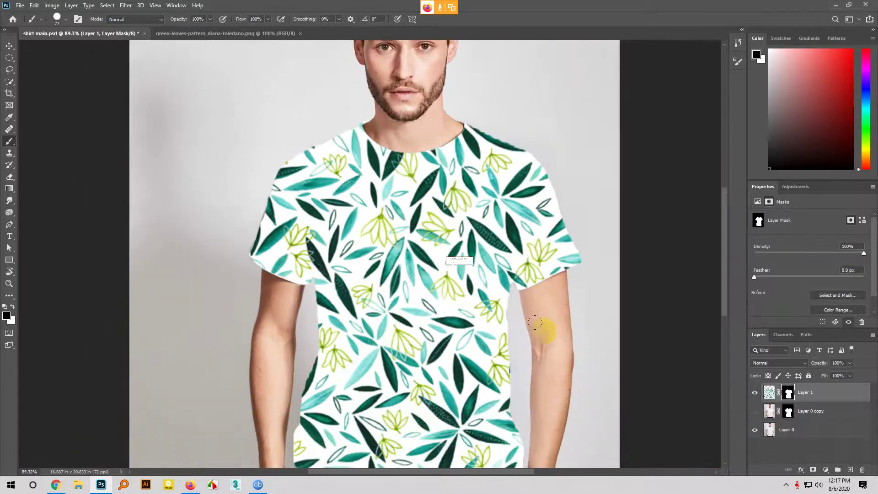
scroll(489, 349, "down", 3)
scroll(529, 269, "up", 3)
scroll(506, 249, "down", 2)
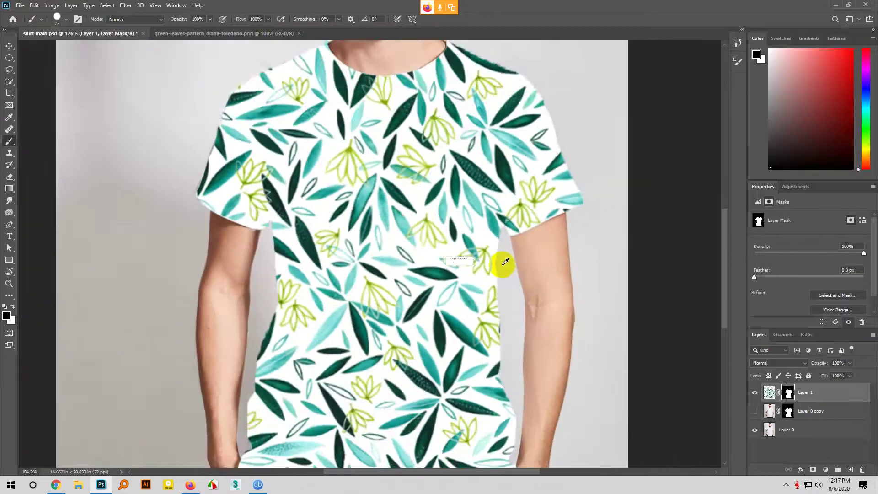
scroll(505, 261, "down", 1)
scroll(457, 320, "up", 3)
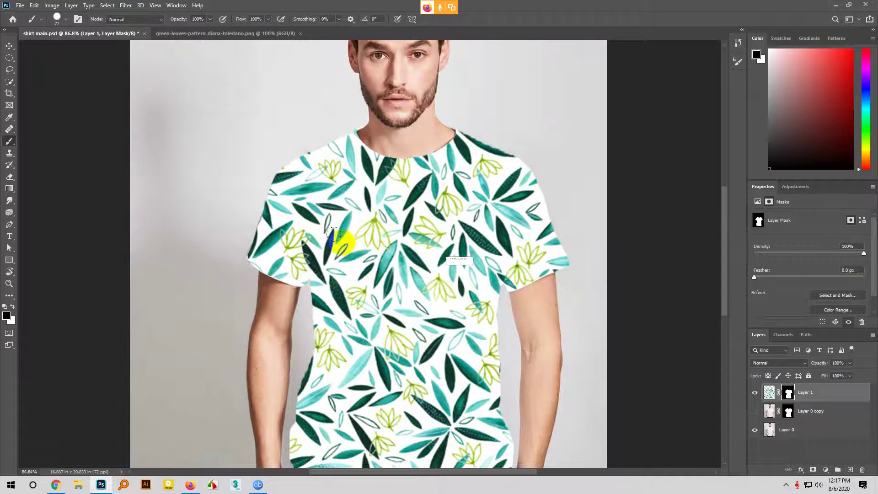
- Set the pattern layer's blend mode to Multiply and check how the shirt's folds show through
left_click(798, 364)
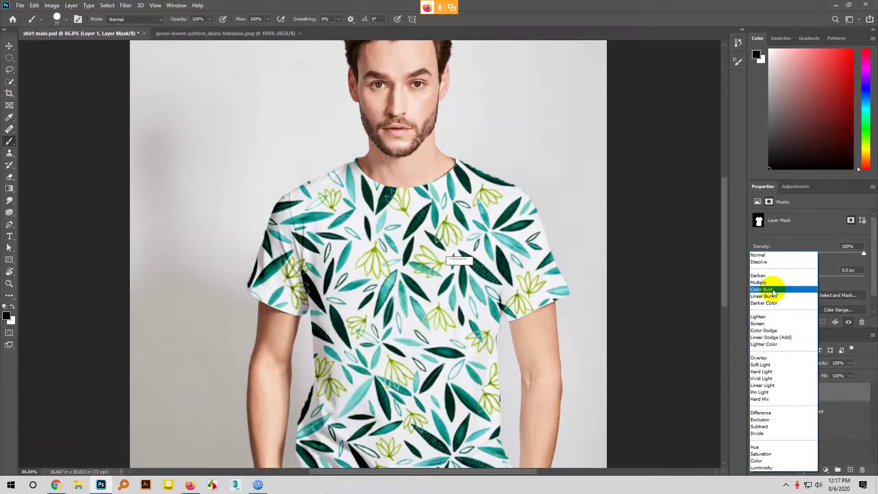
left_click(768, 282)
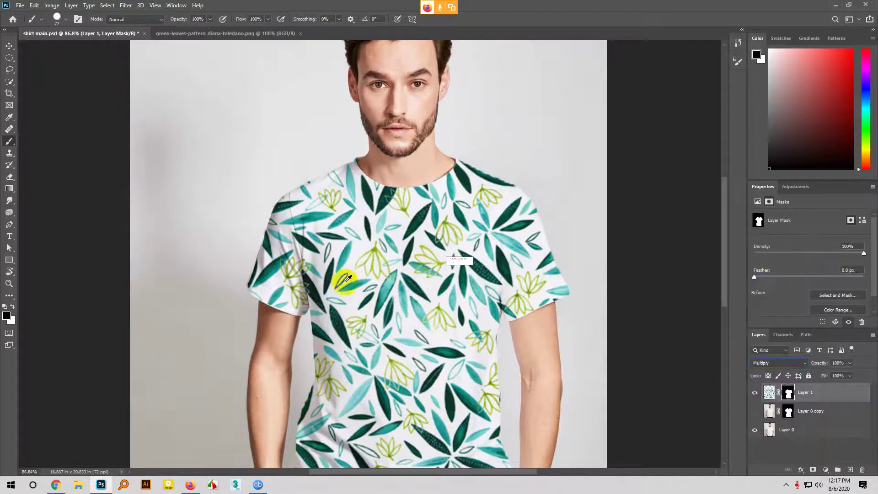
left_click(14, 50)
scroll(284, 174, "down", 2)
scroll(339, 192, "down", 1)
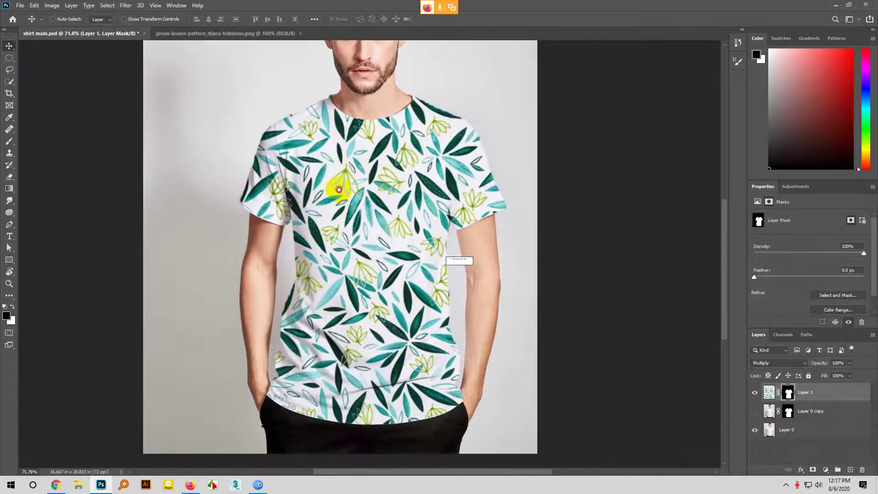
scroll(353, 338, "up", 2)
scroll(355, 322, "up", 3)
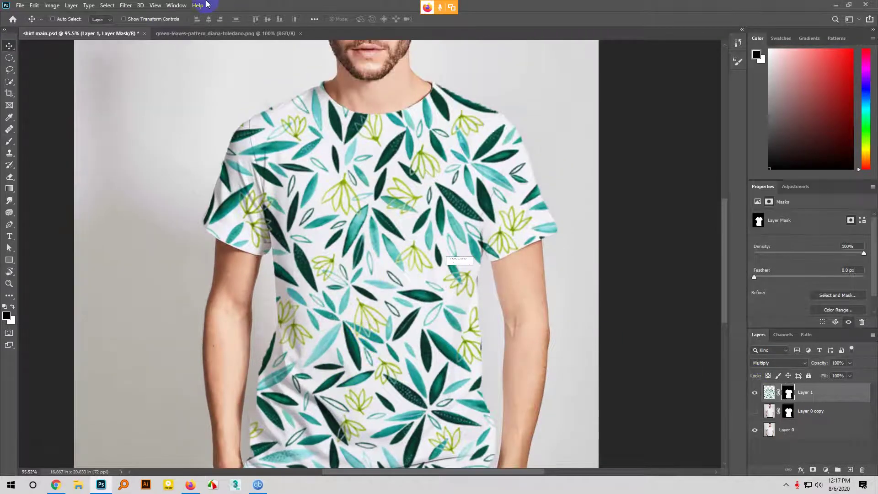
- Convert the pattern layer for smart filters and start a Displace filter with horizontal and vertical scale 7, Stretch To Fit and Repeat Edge Pixels
left_click(129, 9)
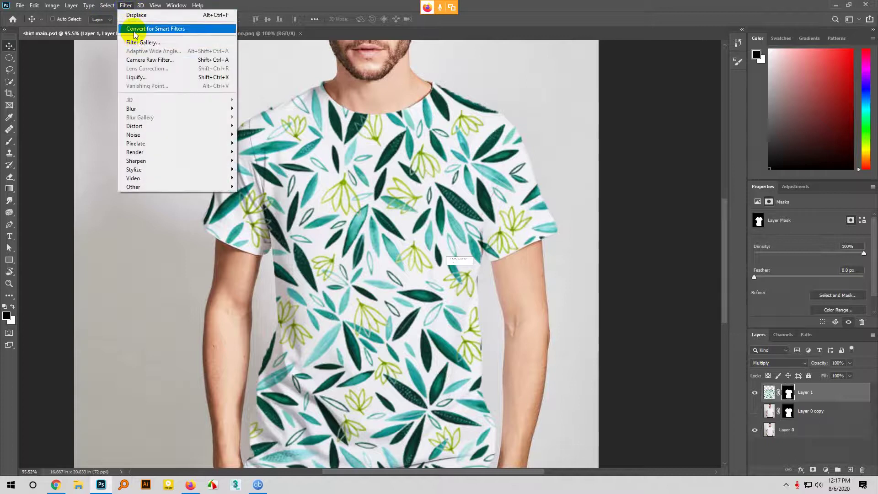
left_click(134, 32)
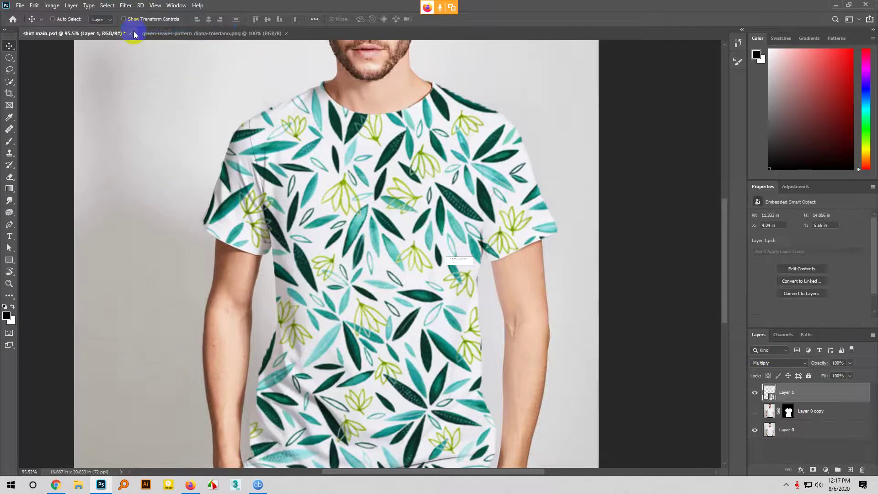
left_click(126, 6)
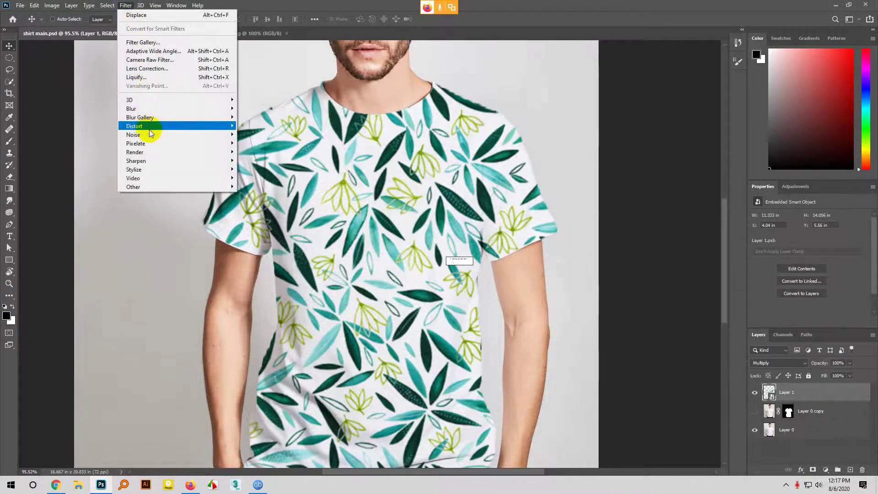
mouse_move(150, 134)
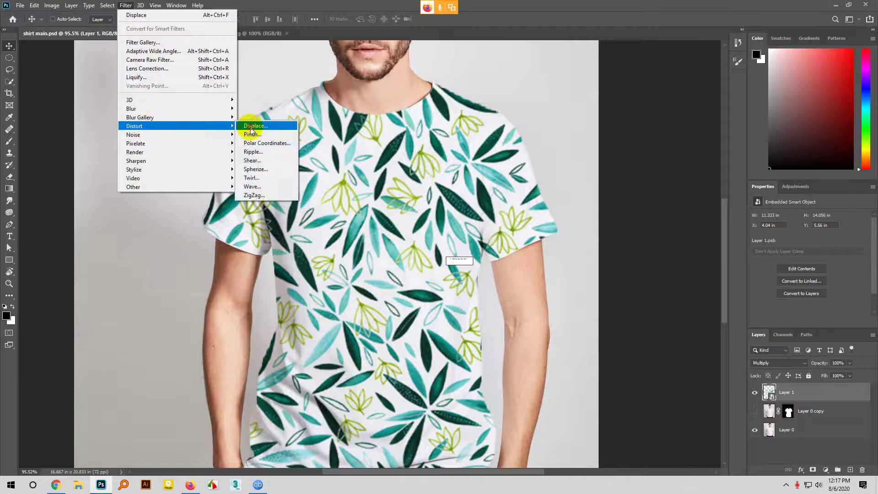
left_click(251, 131)
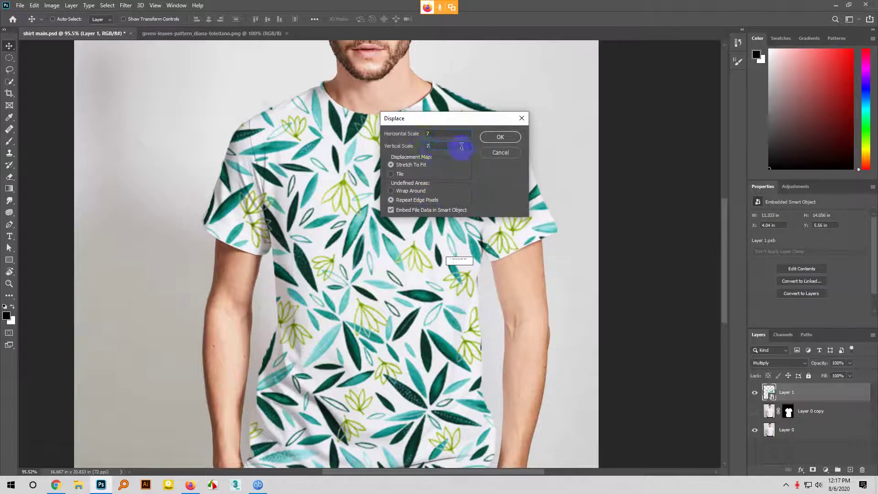
left_click(499, 138)
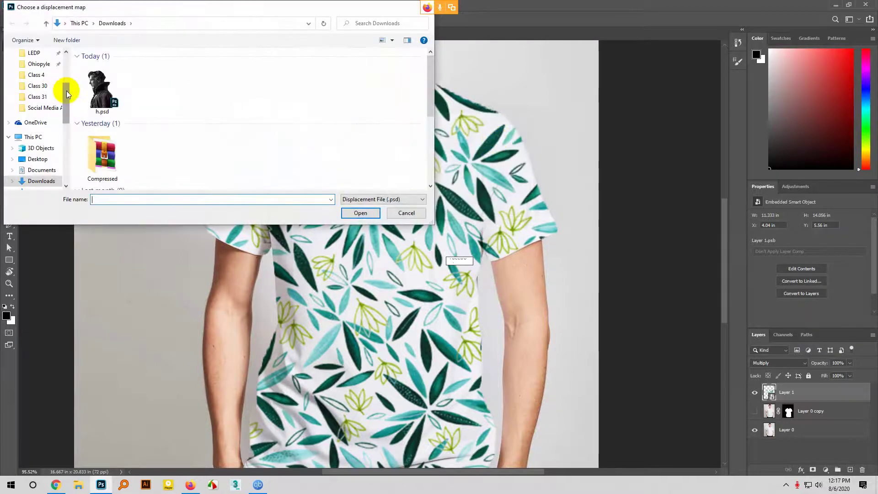
- Load Displace.psd from the Desktop as the displacement map for the pattern layer
left_click_drag(67, 93, 64, 61)
left_click(37, 71)
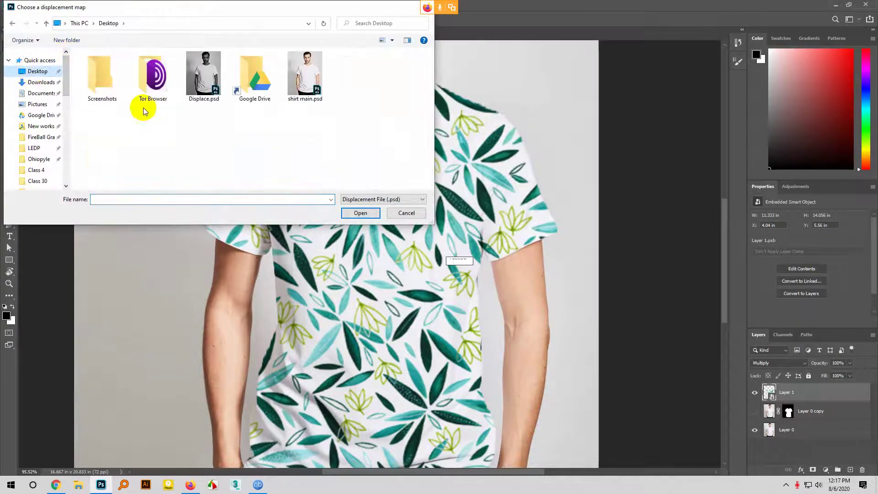
left_click(198, 94)
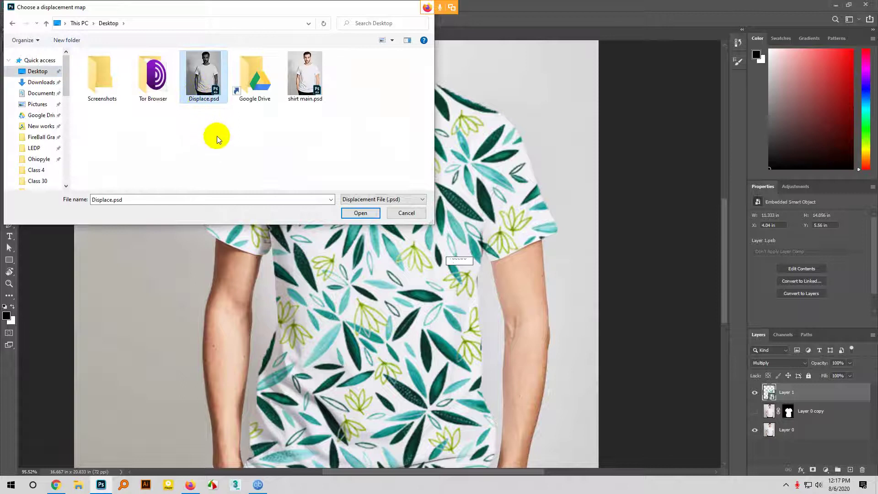
left_click(371, 215)
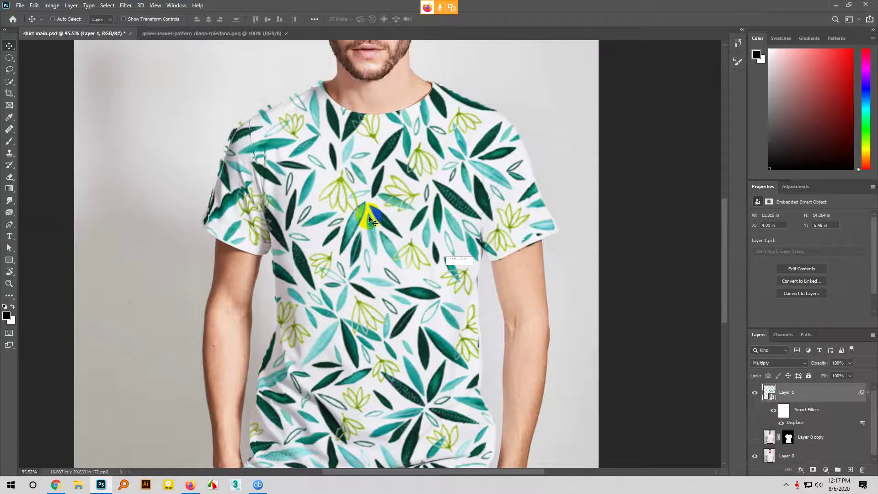
- Check the displaced pattern along the shirt's lower folds and open the pattern smart object's contents
scroll(369, 217, "down", 5)
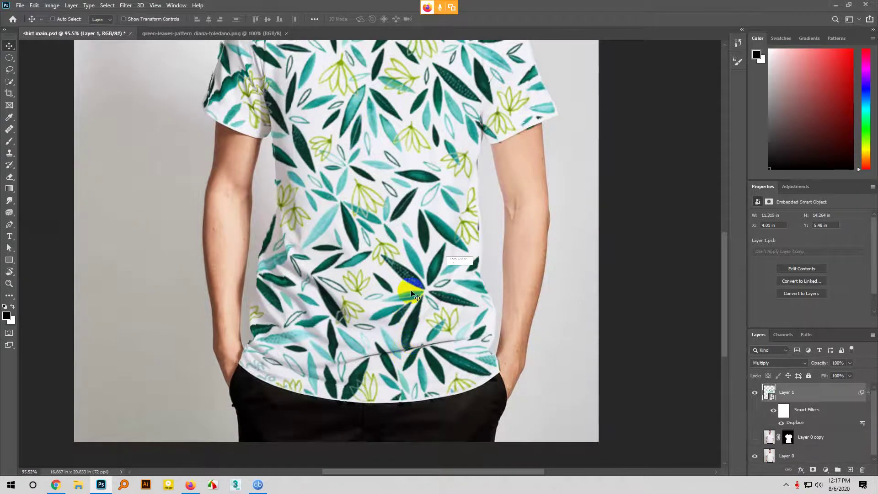
scroll(407, 291, "up", 1)
left_click(408, 371)
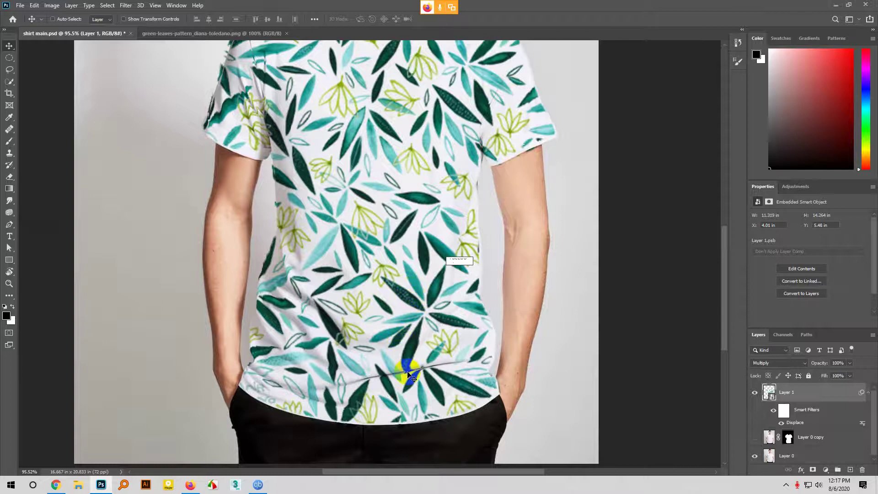
scroll(409, 374, "up", 5)
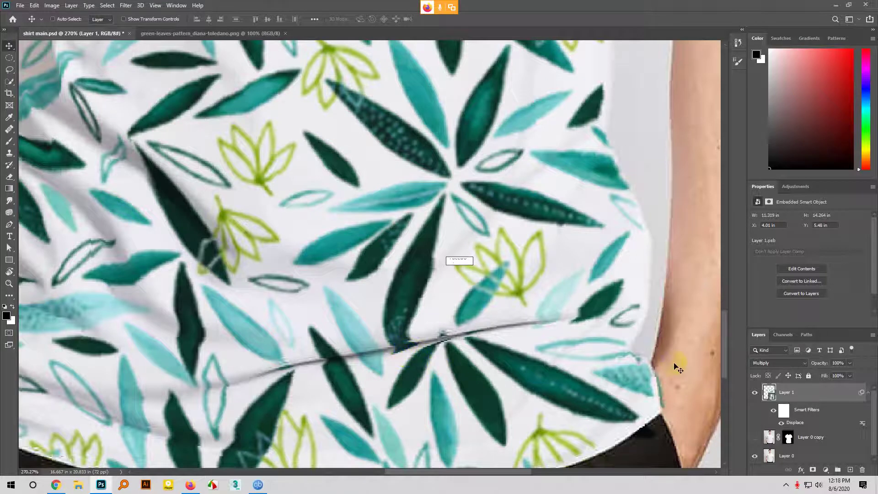
double_click(767, 392)
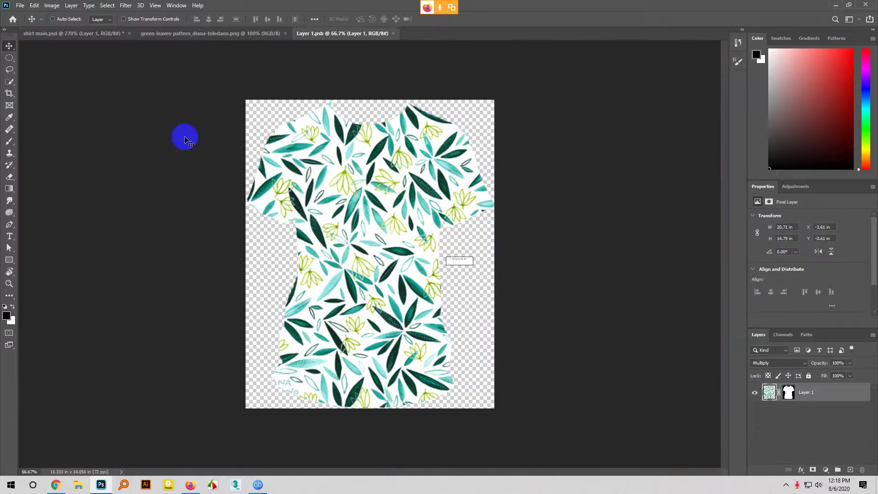
- Open the yellow flower pattern JPG from Downloads and place it as a new layer covering the leaf pattern in Layer 1.psb
left_click(25, 5)
left_click(28, 27)
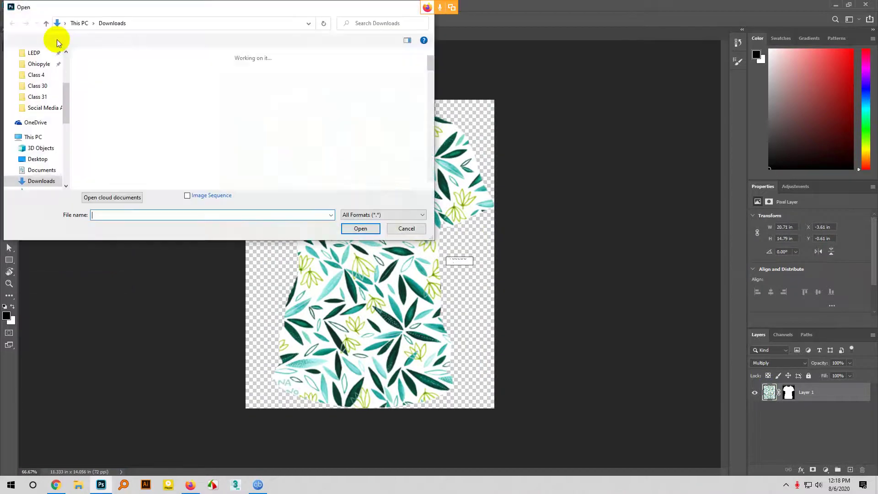
double_click(102, 86)
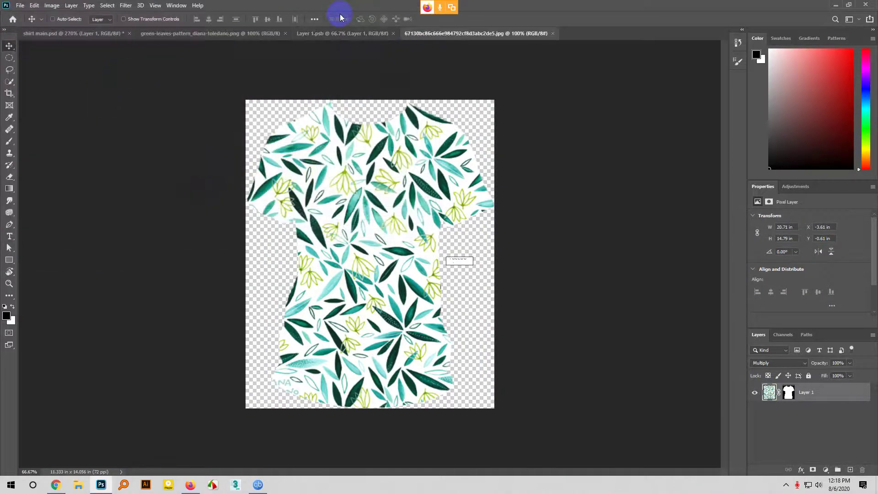
left_click(334, 34)
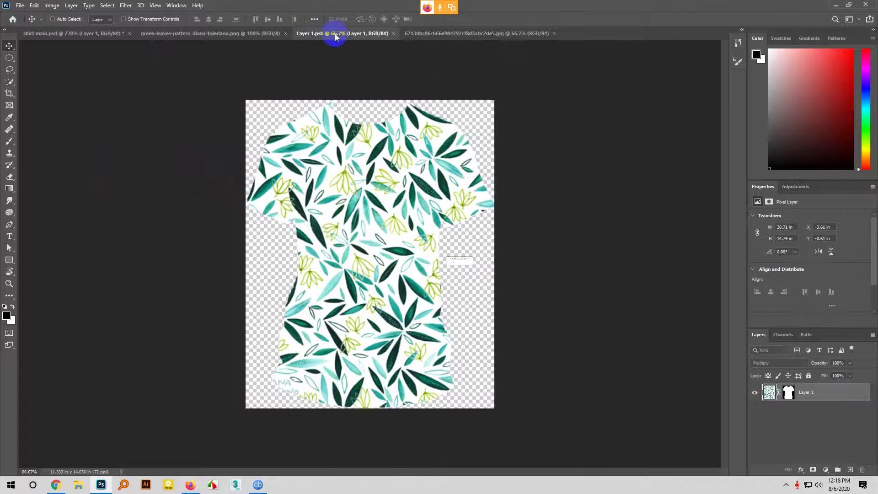
left_click(447, 35)
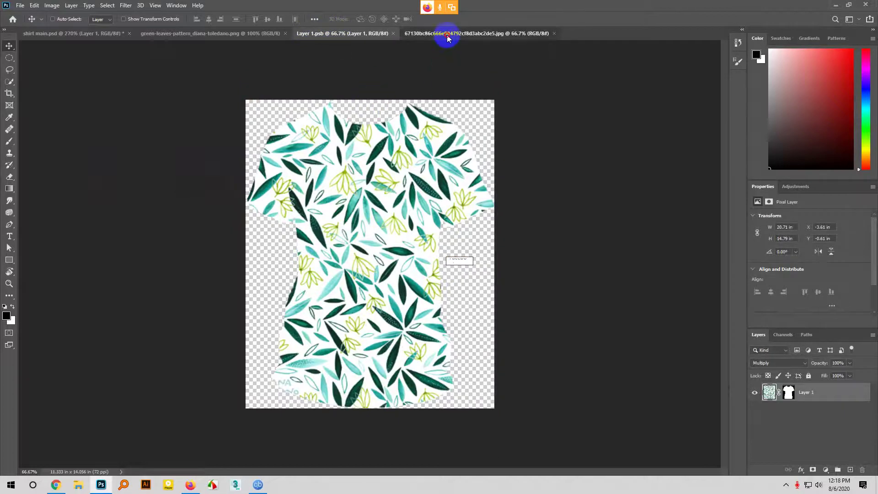
left_click_drag(334, 34, 378, 283)
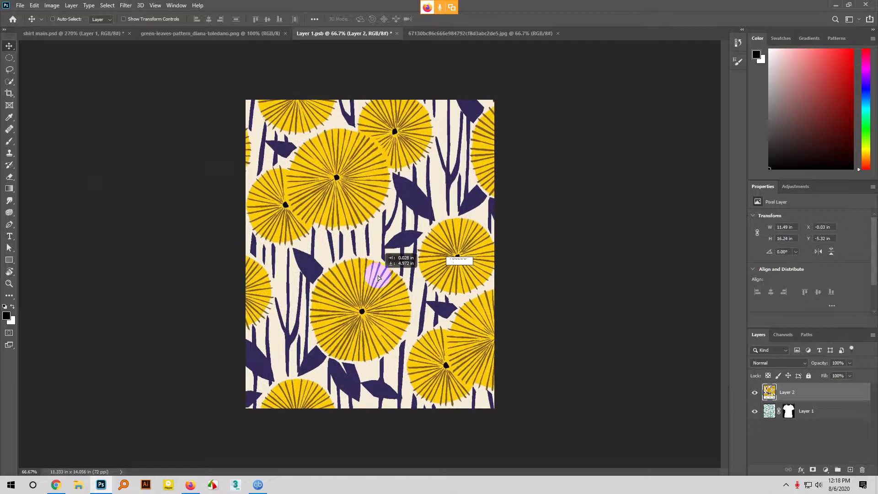
- Copy the T-shirt layer mask from the leaf pattern layer onto the flower pattern layer
left_click(789, 412)
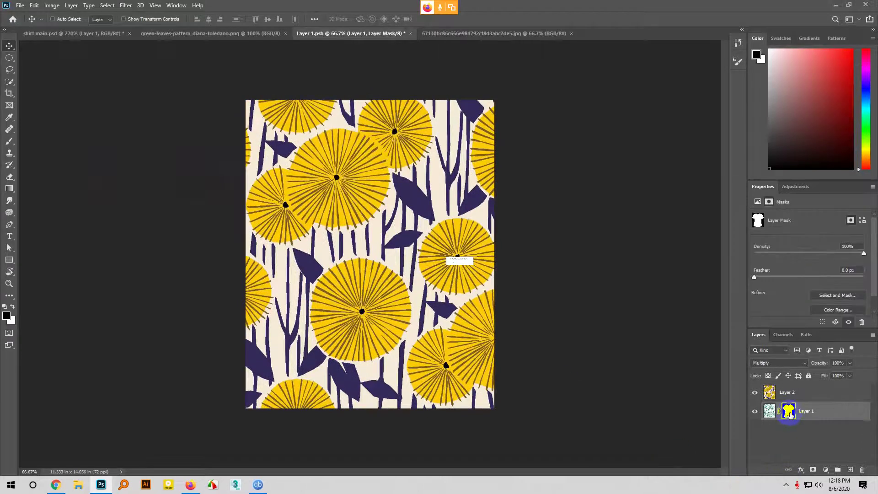
key("super")
key("super")
left_click_drag(790, 414, 788, 392)
- Hide the leaf pattern layer and save the smart object's contents to update shirt main.psd
left_click(754, 414)
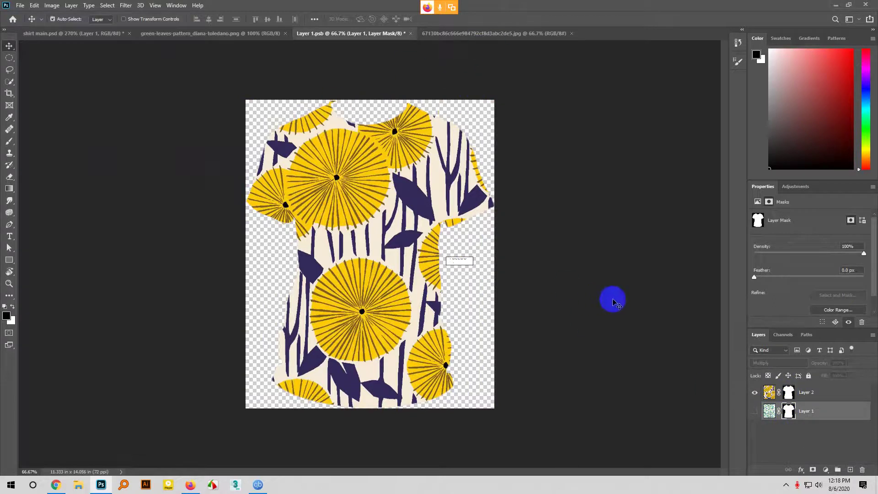
key("ctrl+s")
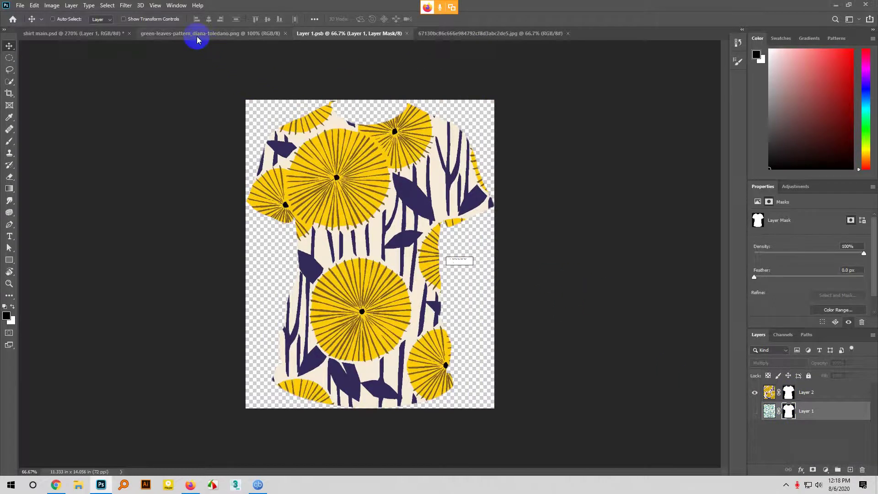
left_click(71, 37)
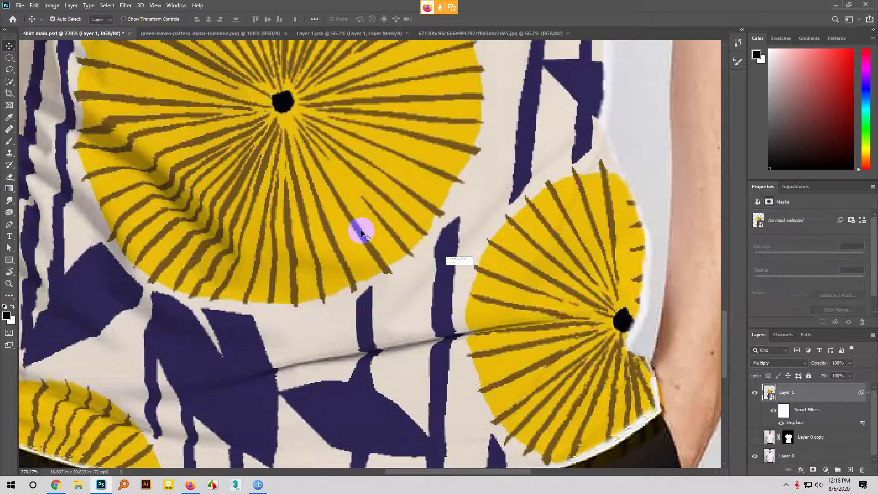
- Examine how the flower pattern sits on the whole T-shirt in shirt main.psd
scroll(361, 233, "down", 5)
scroll(359, 232, "up", 3)
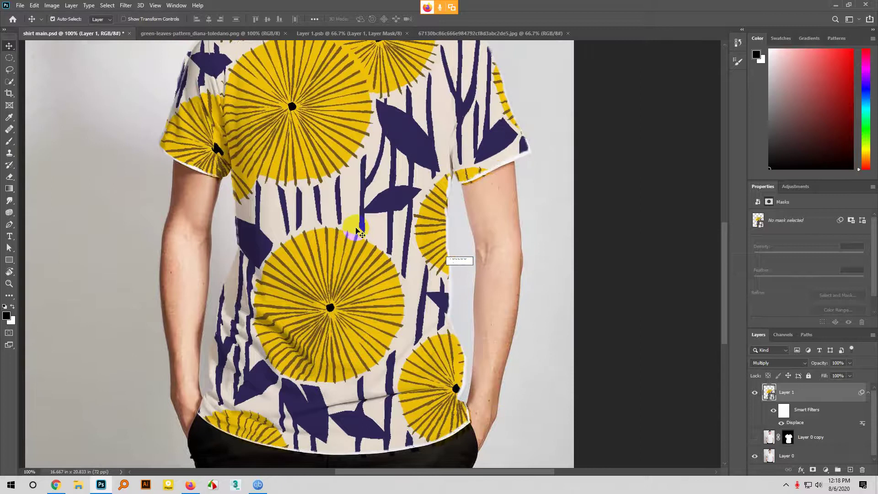
scroll(358, 232, "down", 3)
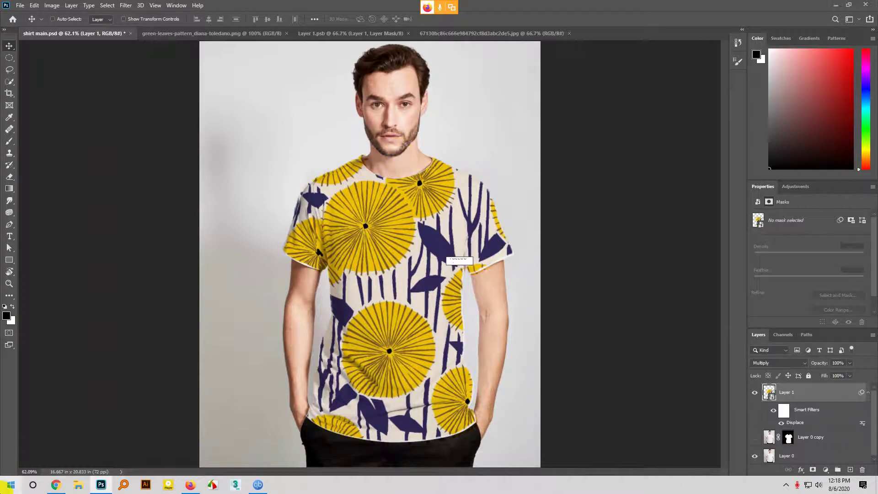
left_click(22, 6)
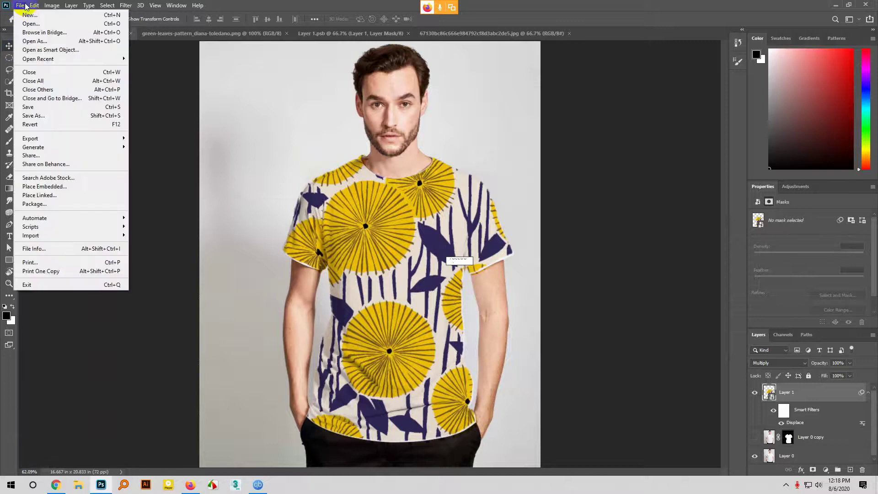
left_click(156, 259)
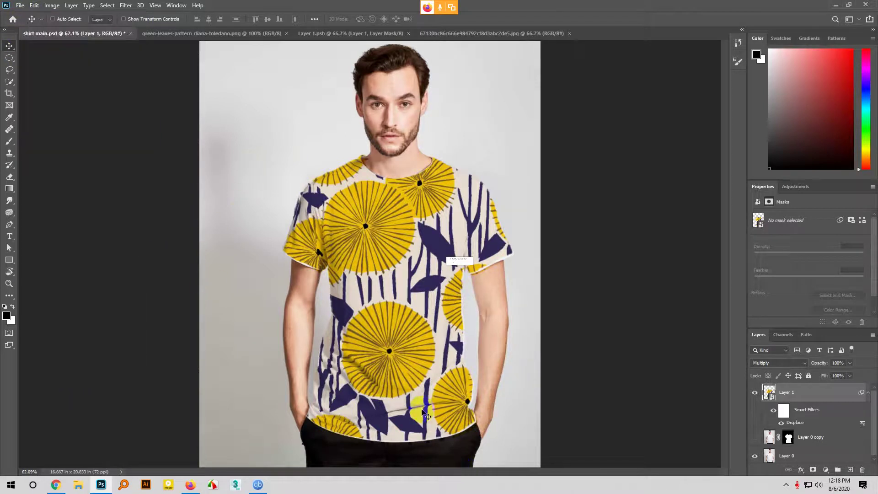
left_click(383, 416)
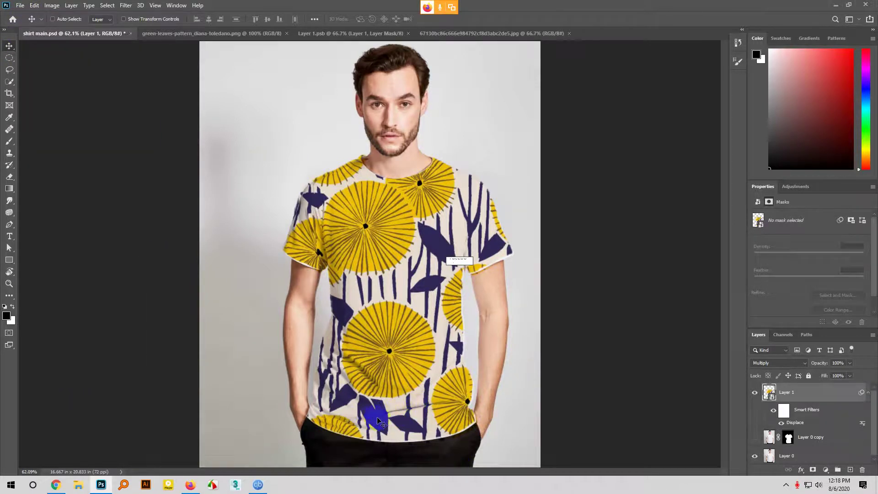
- Examine up close how the flower pattern follows the diagonal fold near the shirt's hem
scroll(424, 415, "up", 3)
scroll(403, 429, "up", 4)
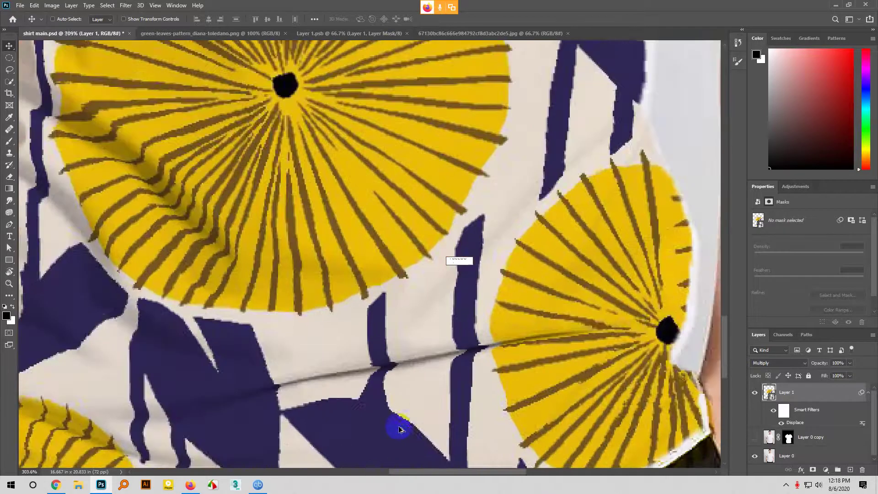
left_click(276, 392)
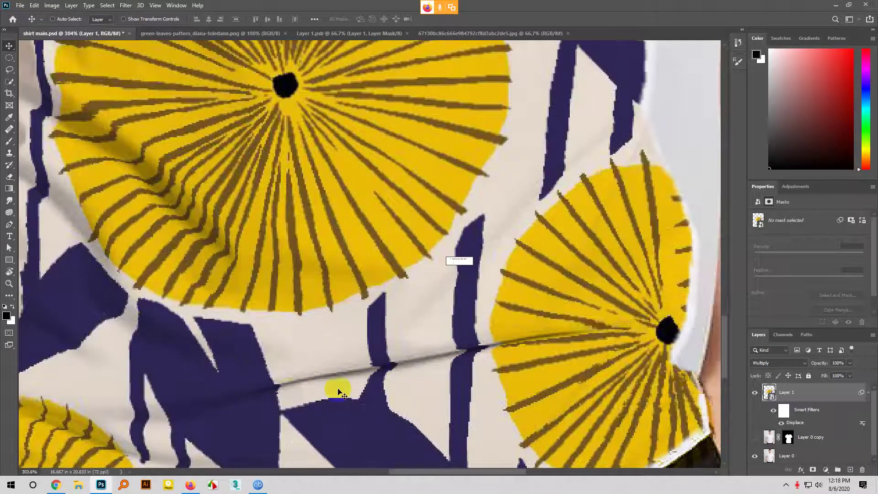
left_click(394, 365)
left_click(380, 368)
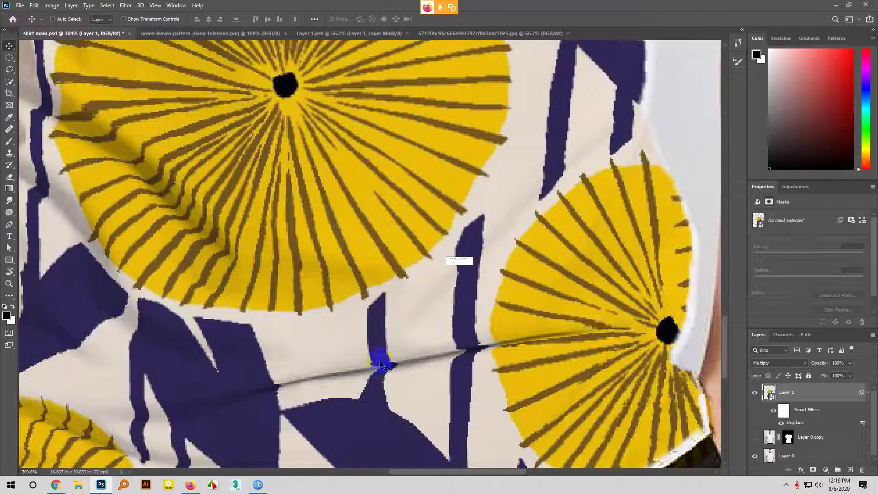
scroll(553, 310, "down", 3)
left_click(235, 467)
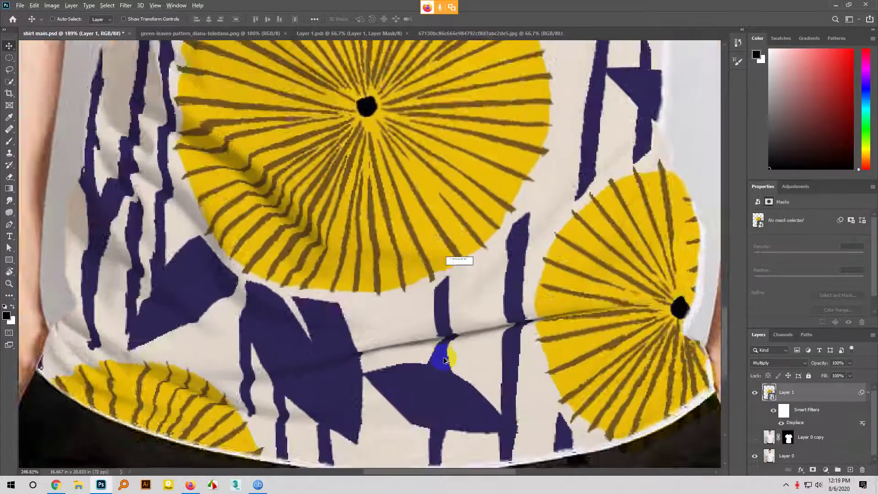
scroll(444, 360, "up", 3)
- Compare the pattern along the lower folds with the Displace smart filter off and on, leaving the filter enabled
left_click(783, 422)
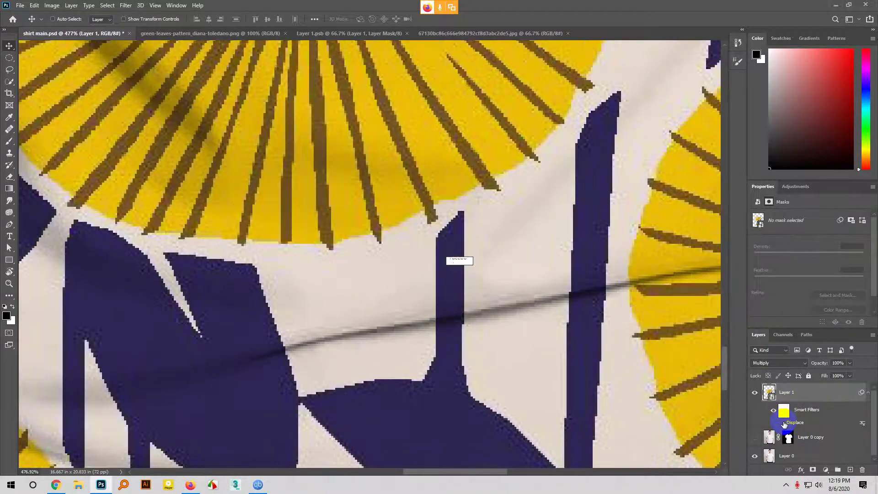
left_click(784, 424)
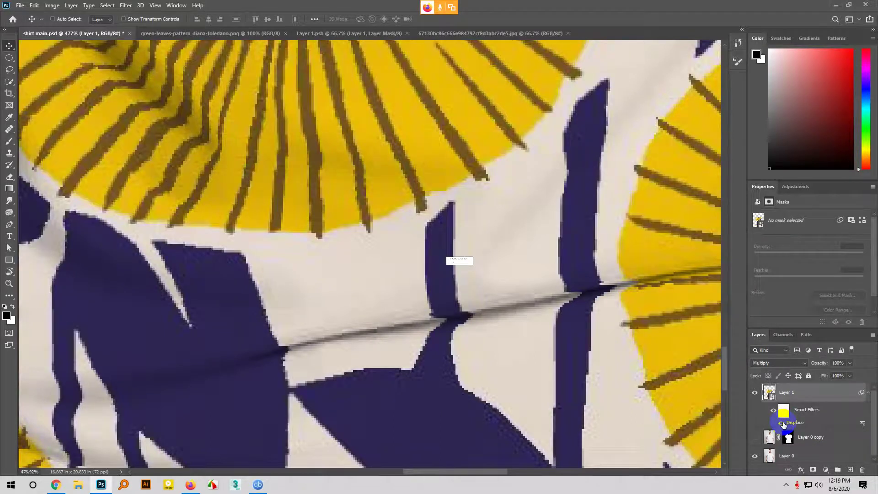
left_click(783, 424)
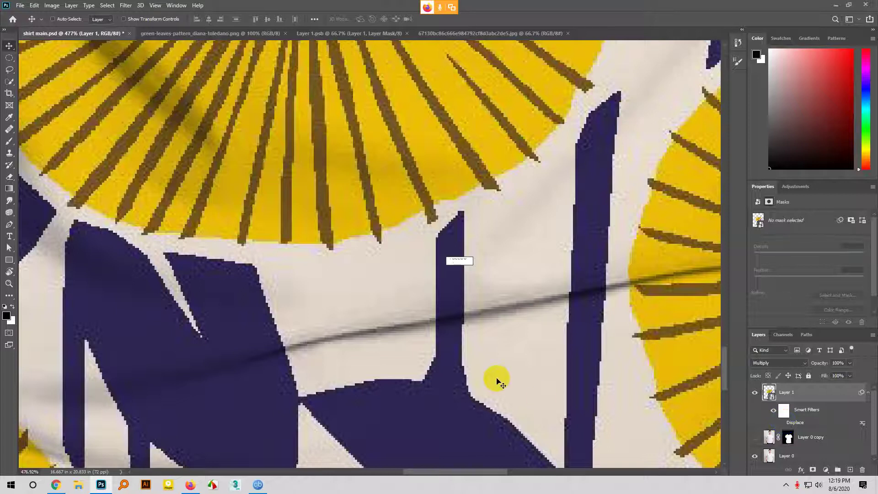
scroll(481, 374, "down", 4)
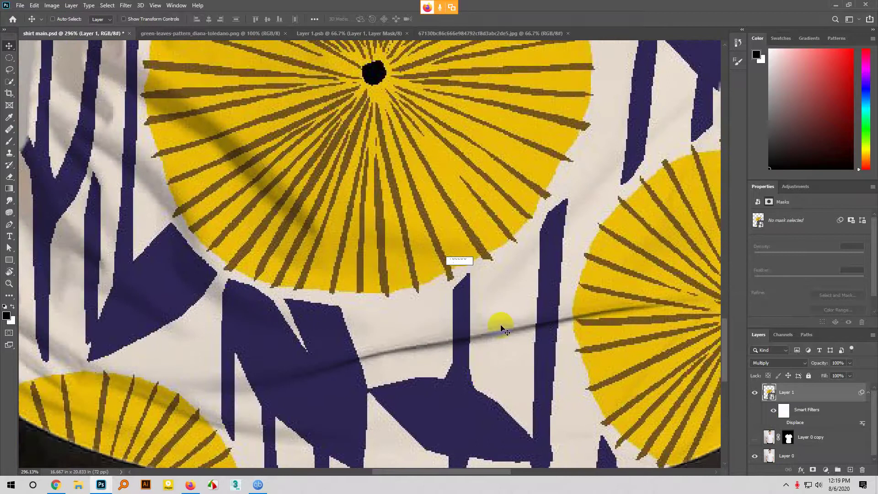
left_click_drag(500, 319, 457, 300)
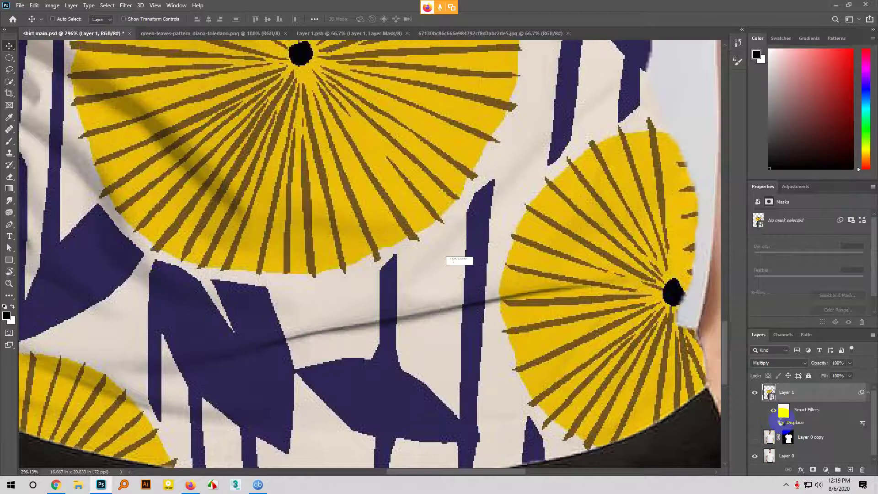
left_click(781, 423)
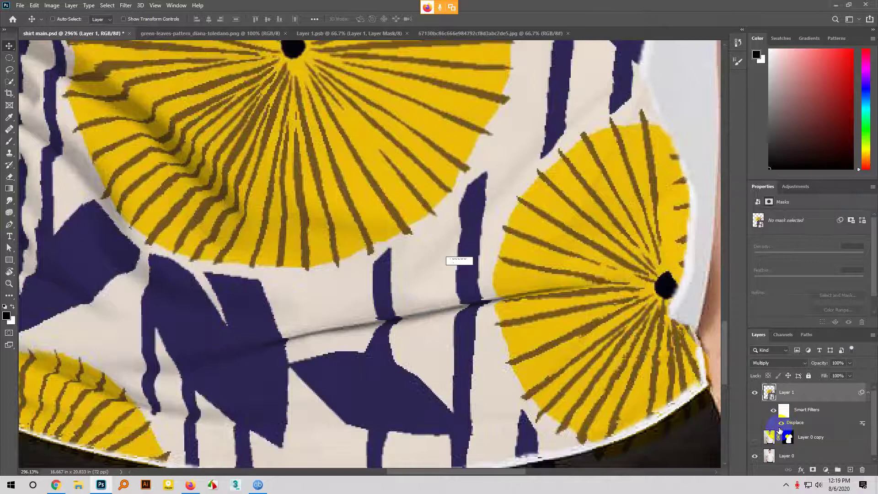
left_click(782, 424)
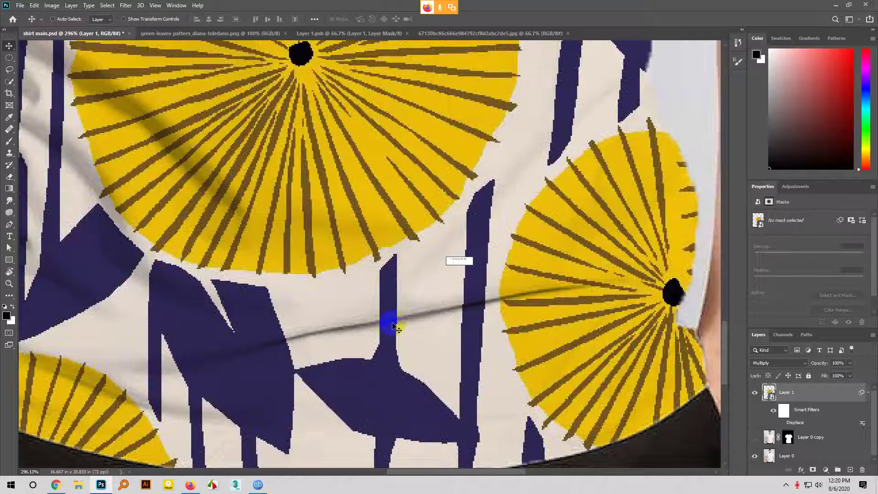
left_click(780, 424)
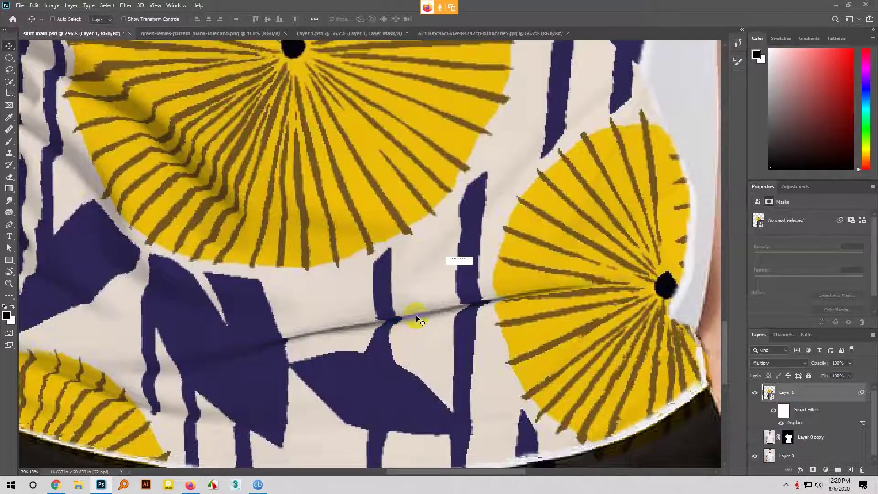
scroll(418, 319, "down", 1)
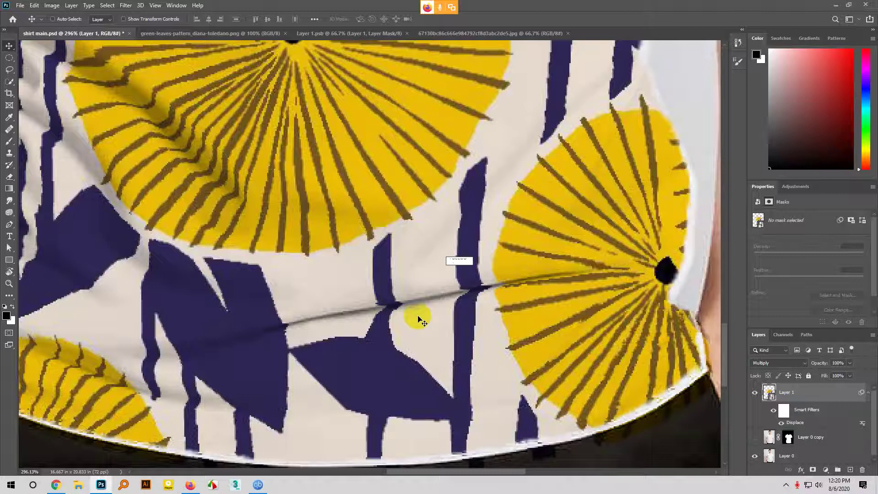
scroll(420, 316, "down", 5)
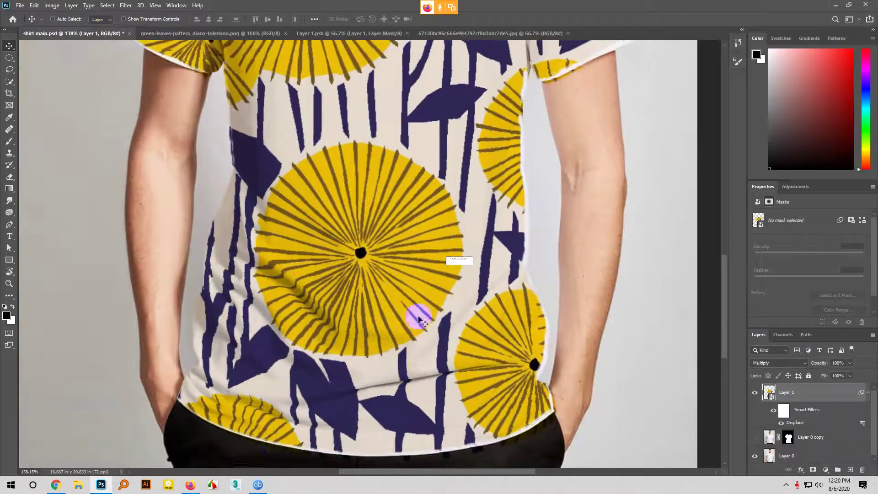
- Switch to Firefox and open the bookmarked GD-471+473 Google Classroom class in a new tab
left_click(190, 484)
left_click(394, 173)
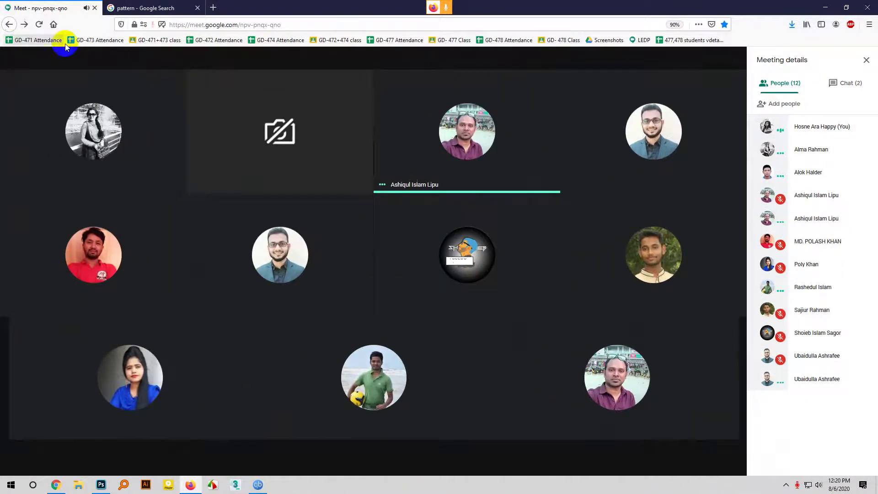
left_click(139, 7)
left_click(212, 8)
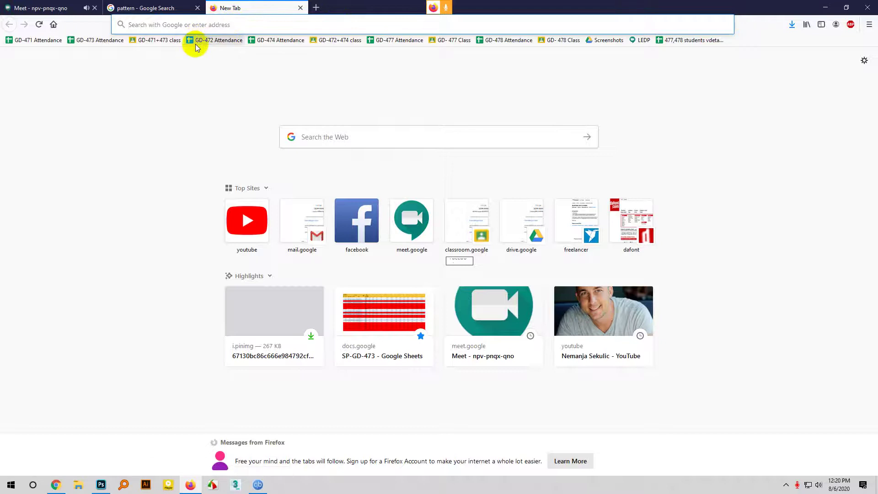
left_click(157, 41)
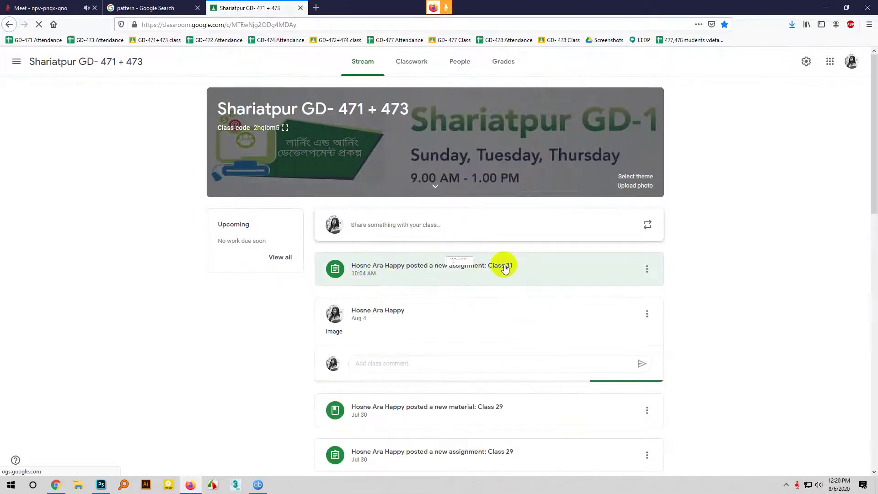
- Check the Class 31 assignment's student work page and its editing form, leaving the assignment as it is
left_click(545, 267)
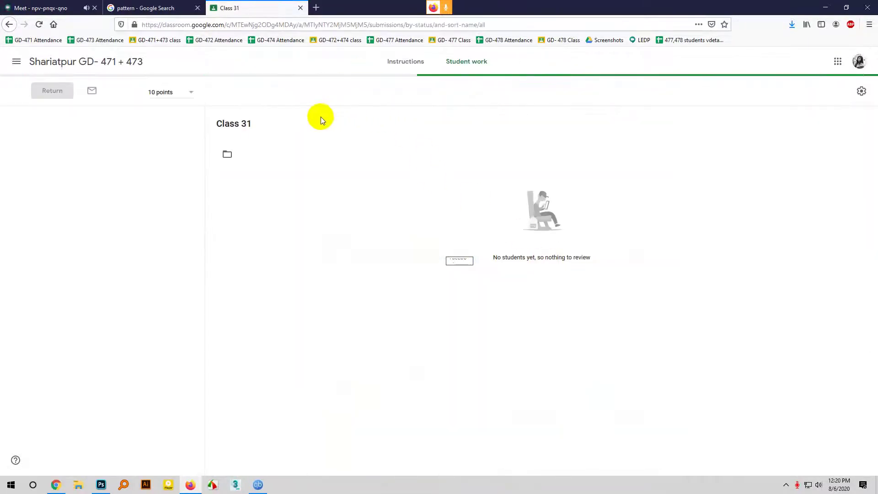
left_click(9, 24)
left_click(647, 269)
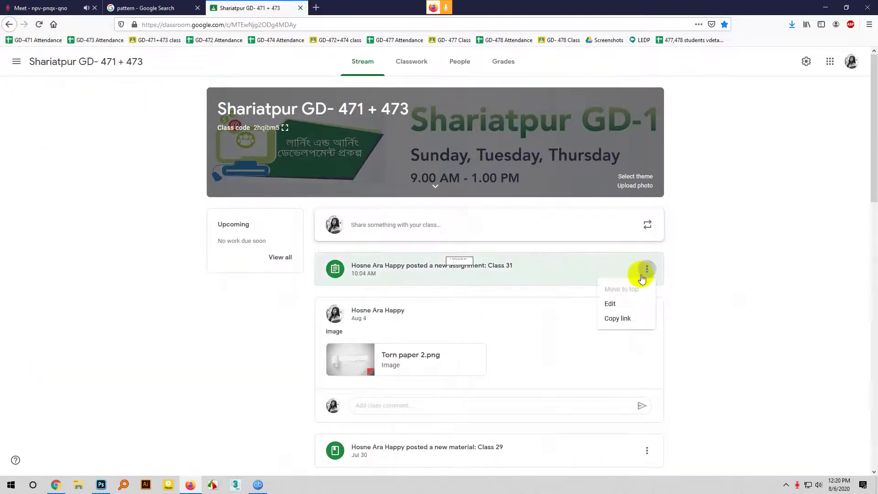
left_click(627, 305)
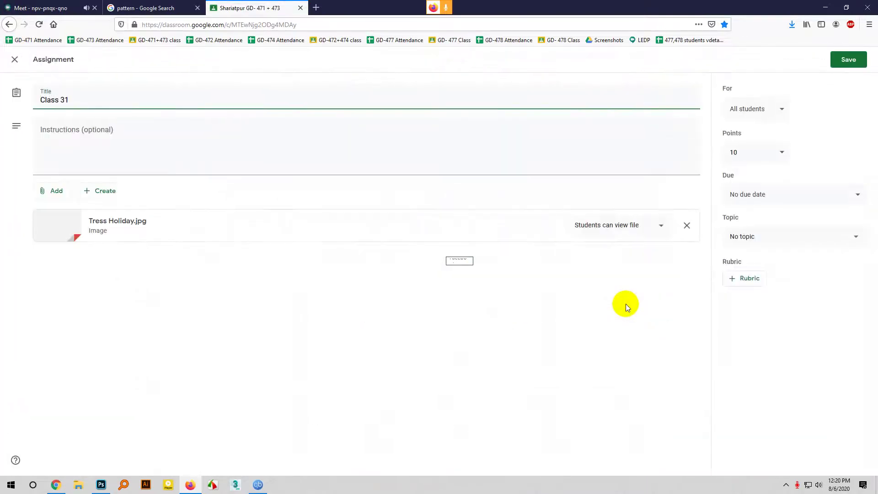
left_click(9, 25)
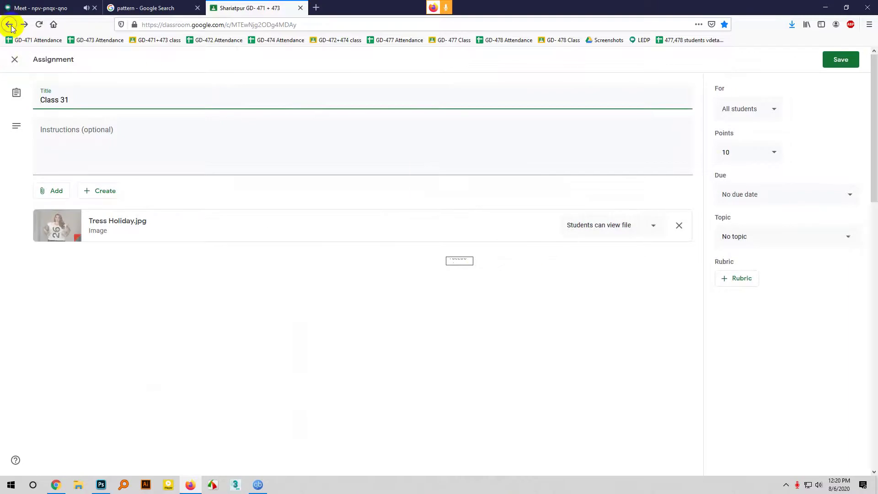
- Create a new material in the class's Classwork and attach Men t shirt.jpeg from the recent Google Drive files
left_click(409, 61)
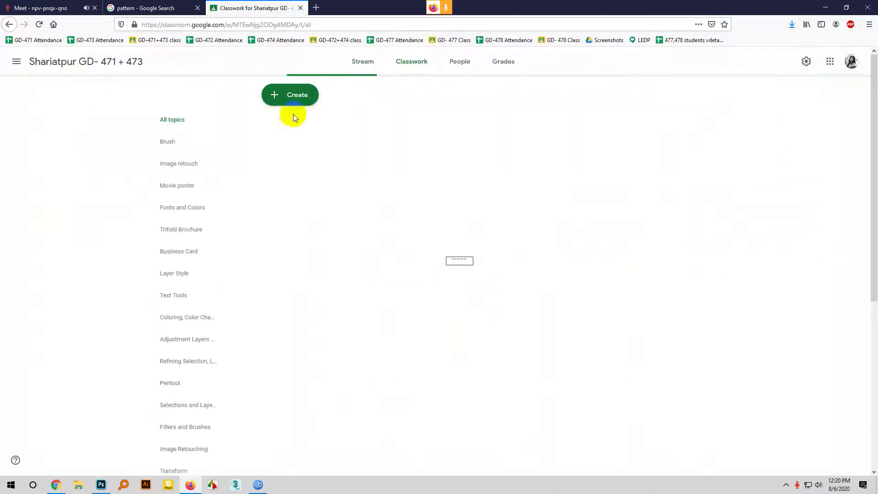
left_click(288, 97)
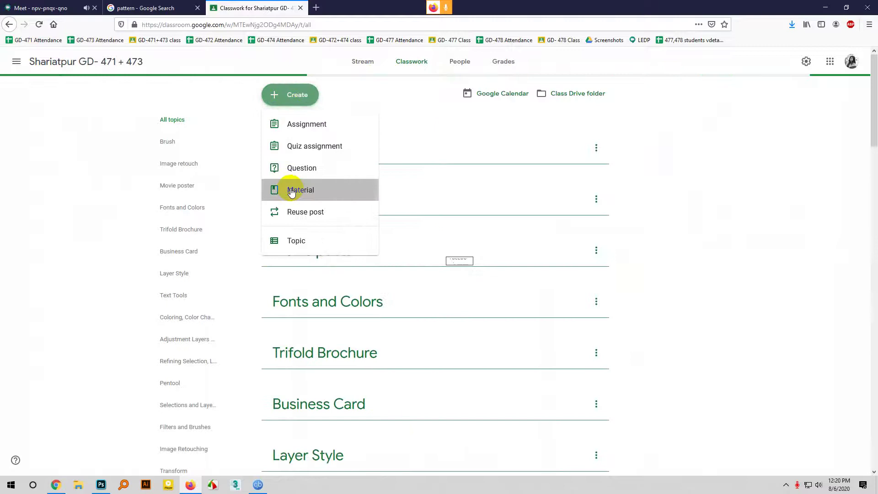
left_click(290, 187)
left_click(60, 191)
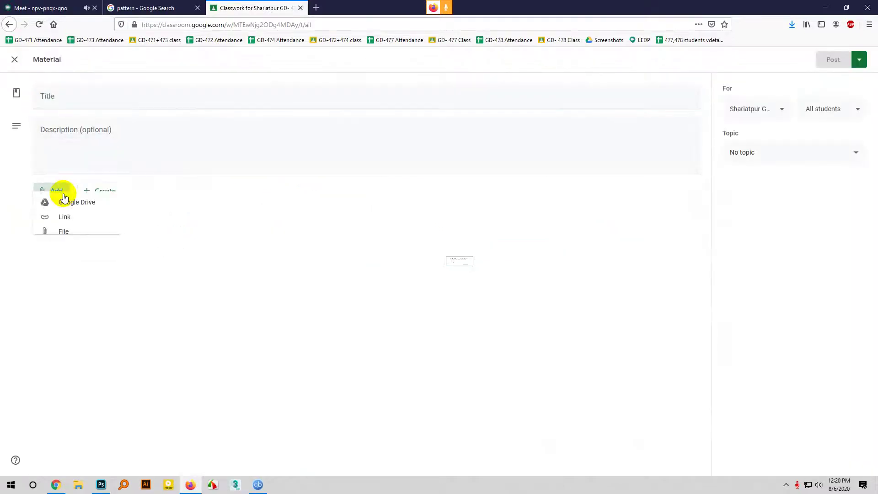
left_click(67, 211)
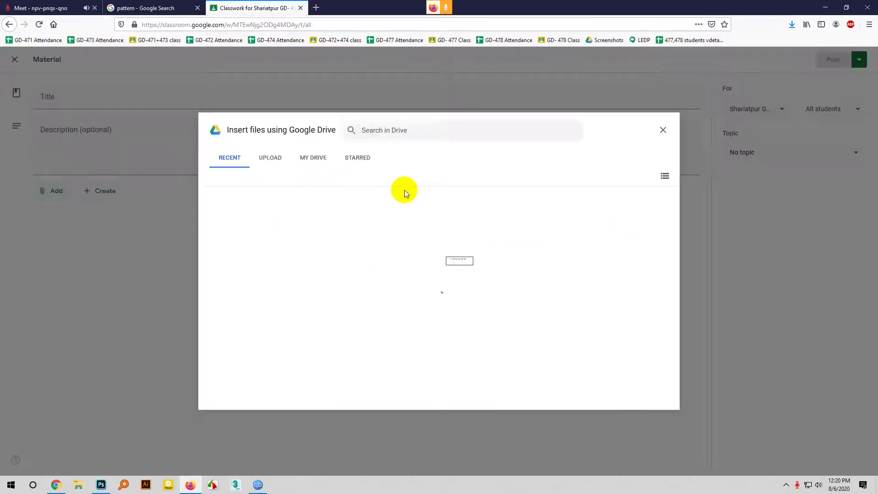
left_click(262, 161)
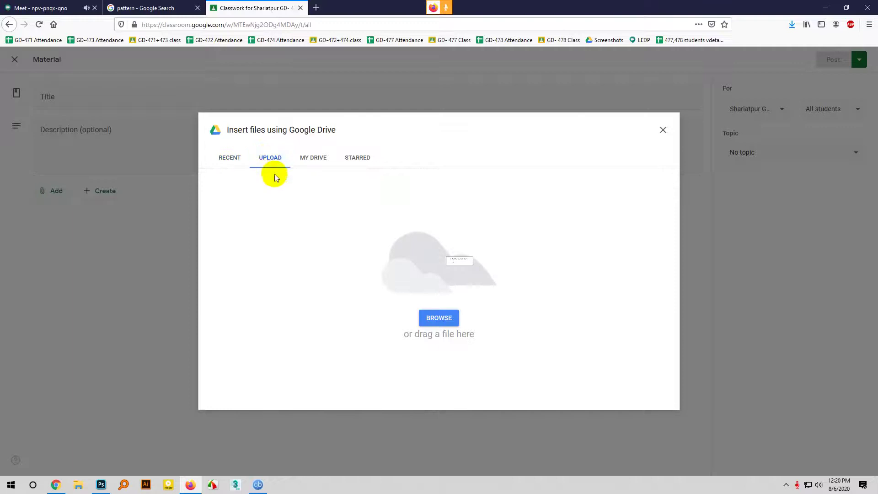
left_click(231, 158)
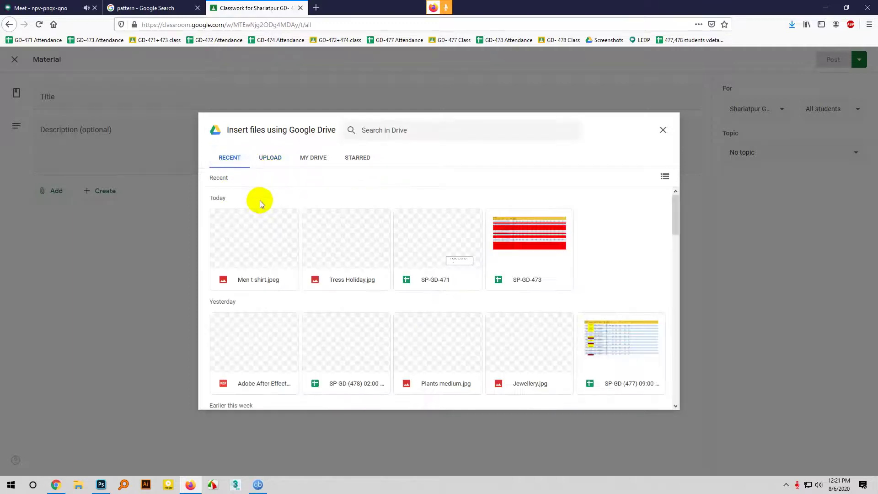
left_click(269, 222)
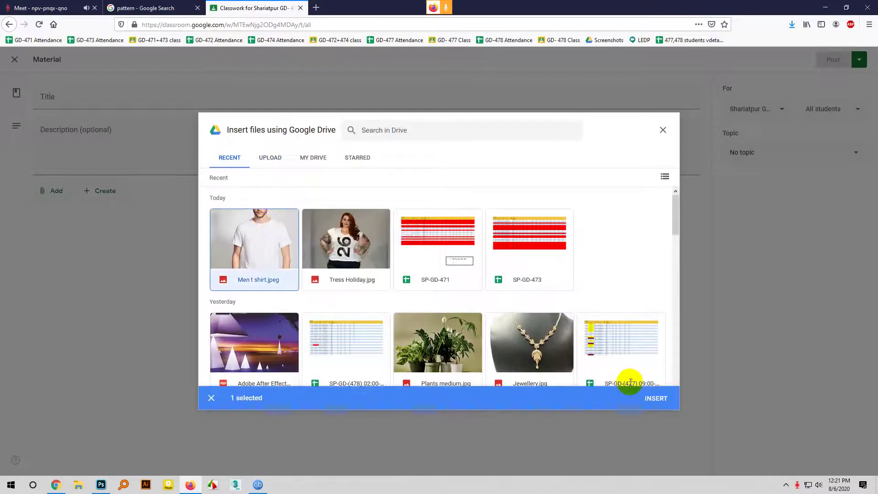
left_click(655, 399)
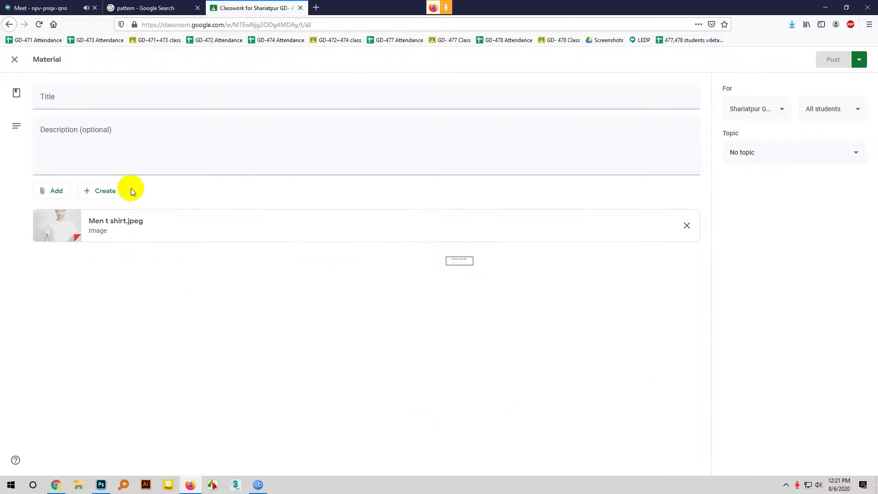
- Title the material Class 31 and post it to all students with no topic
left_click(87, 104)
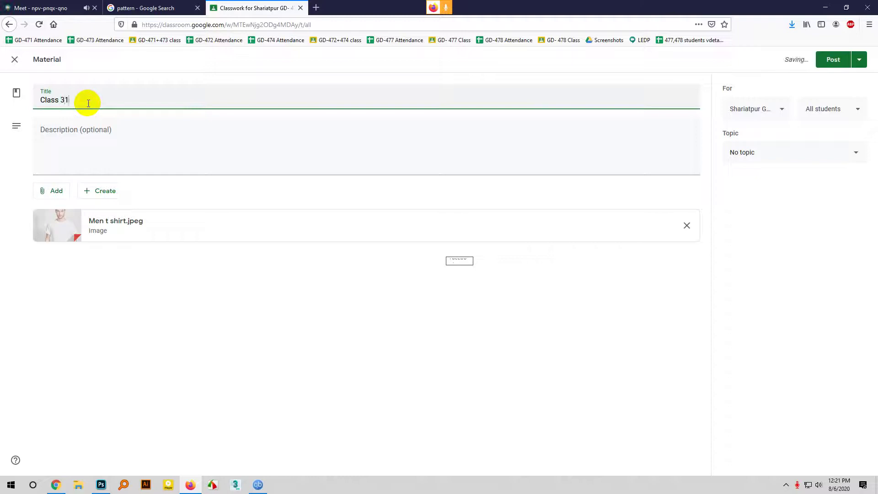
left_click(799, 157)
left_click(709, 133)
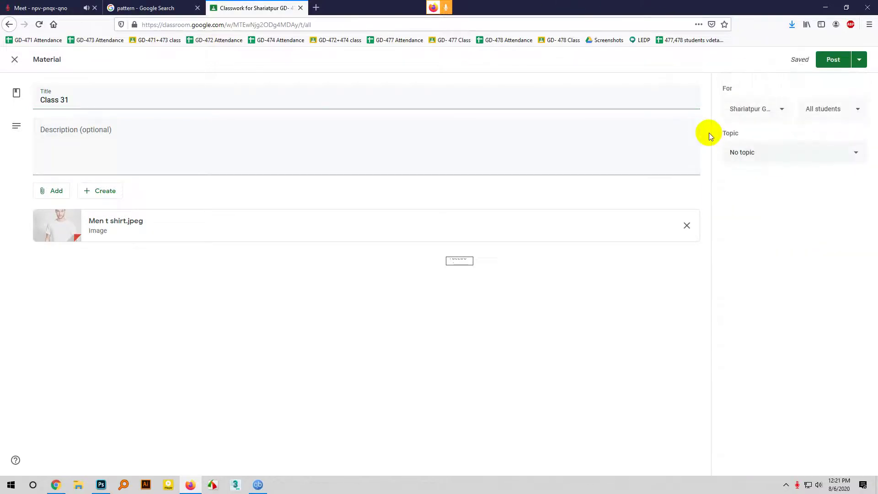
left_click(822, 64)
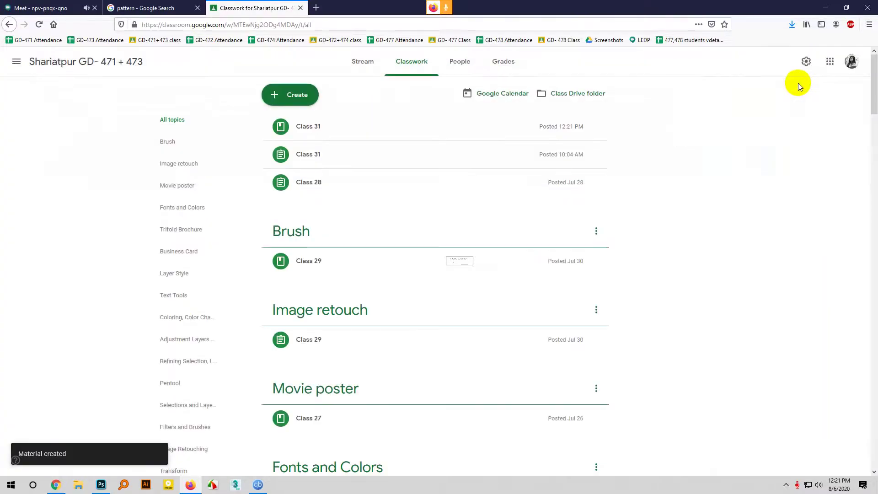
- Look in on the Meet call, return to Classroom and open the bookmarked GD-473 Attendance sheet in a new tab
left_click(46, 8)
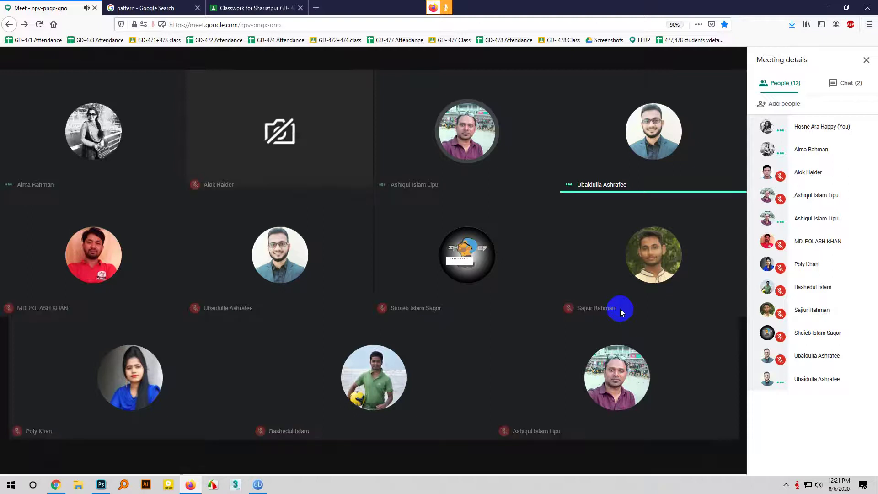
left_click(278, 6)
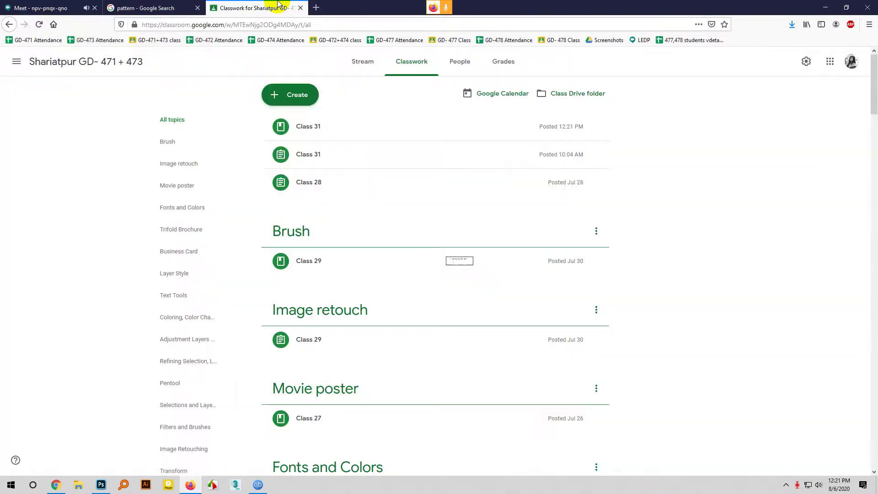
left_click(316, 7)
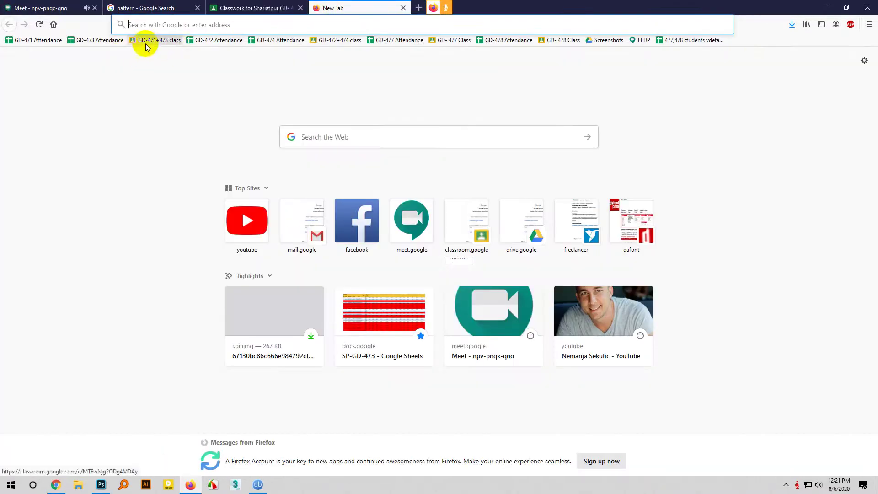
left_click(103, 43)
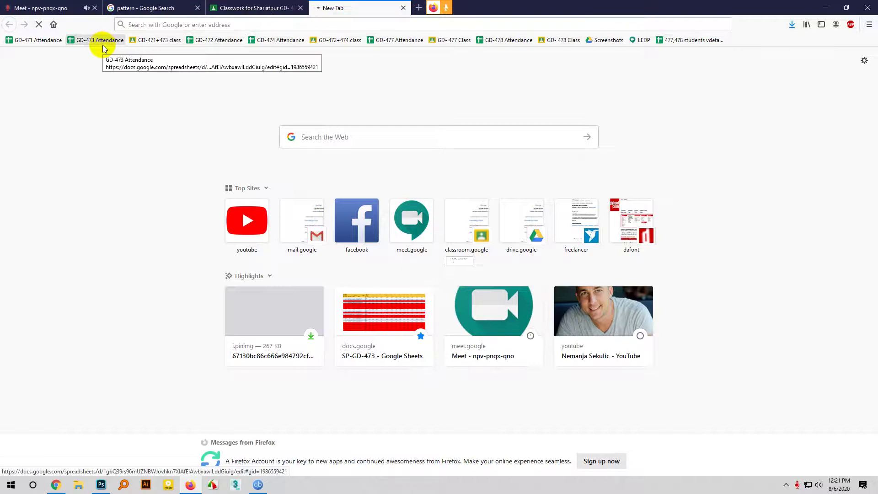
- Check the participants who are present in the Meet call
left_click(67, 6)
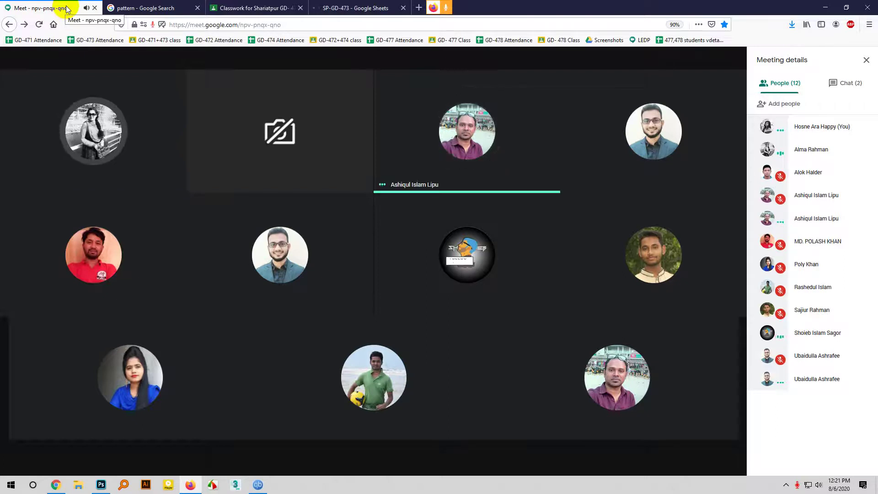
mouse_move(462, 324)
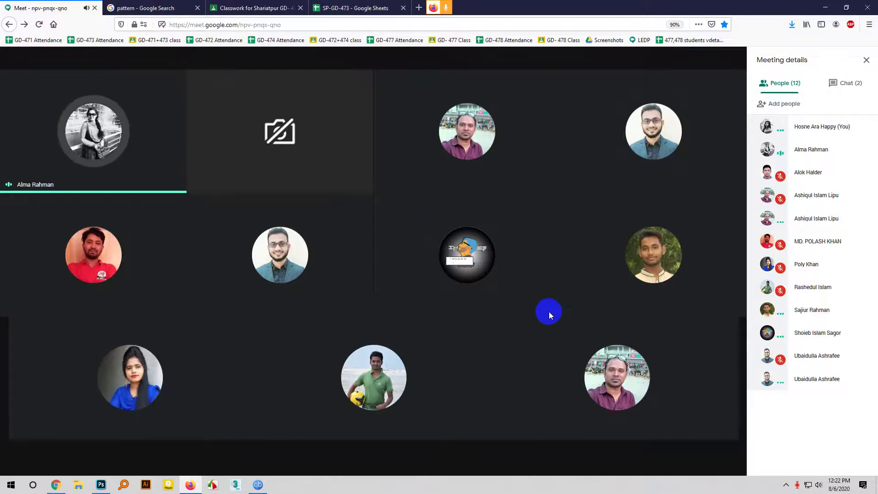
left_click(95, 131)
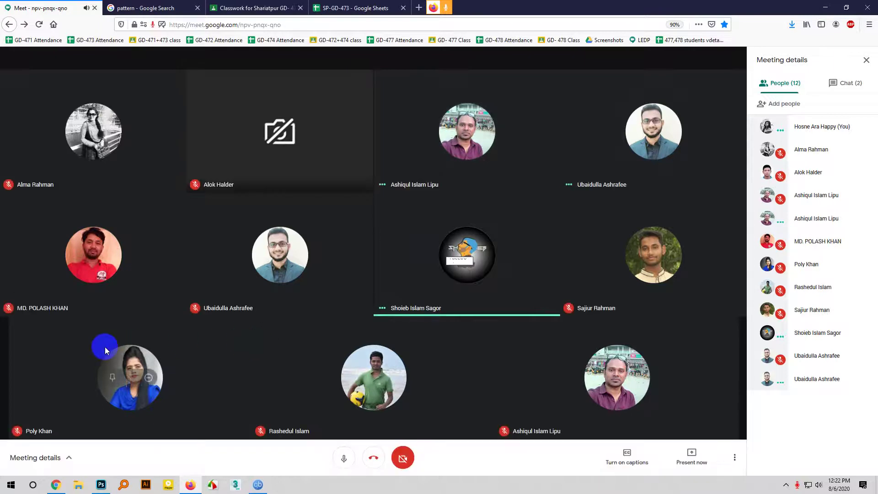
- Return to the SP-GD-473 attendance sheet and enter 08/06/2020 as the date of Class 31
left_click(326, 5)
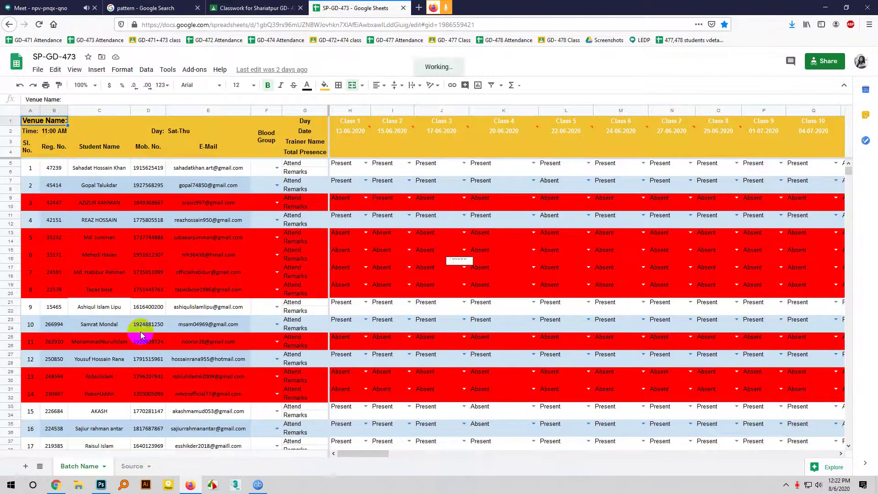
left_click_drag(376, 454, 563, 438)
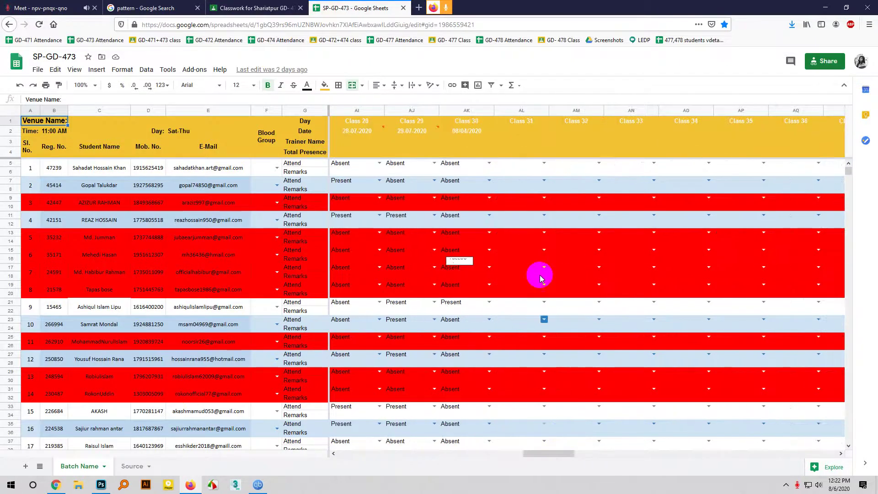
left_click(523, 137)
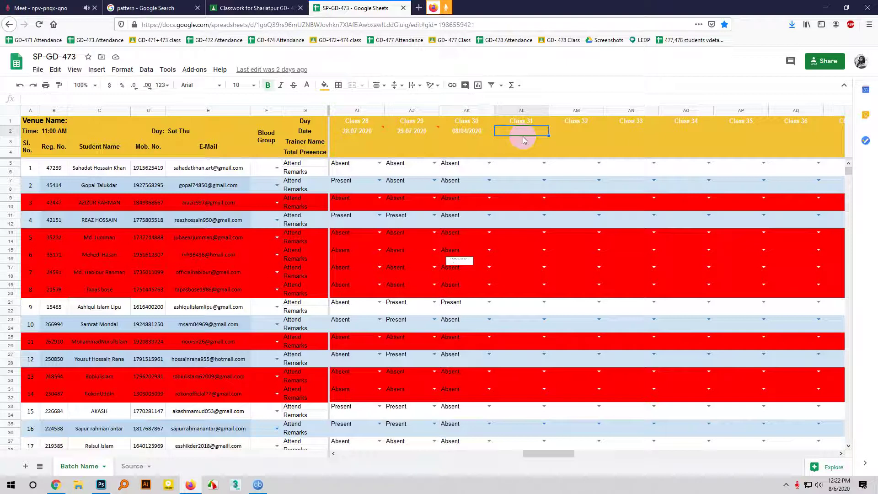
type("06")
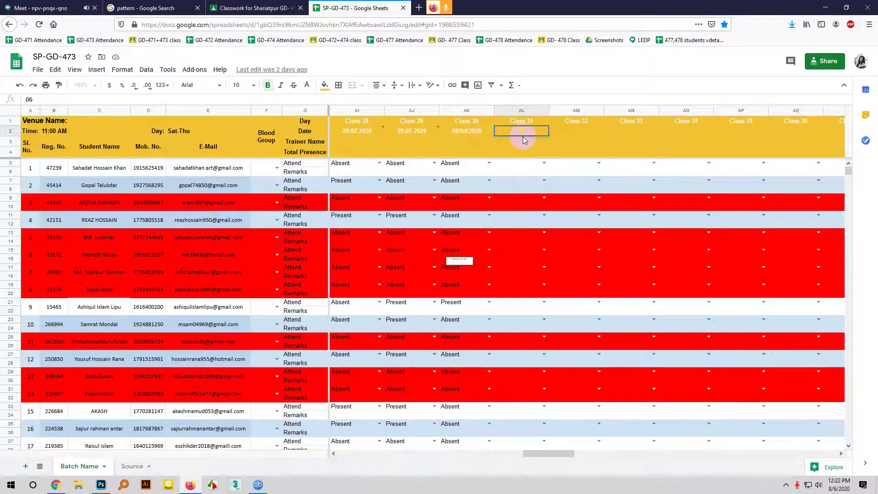
type("-")
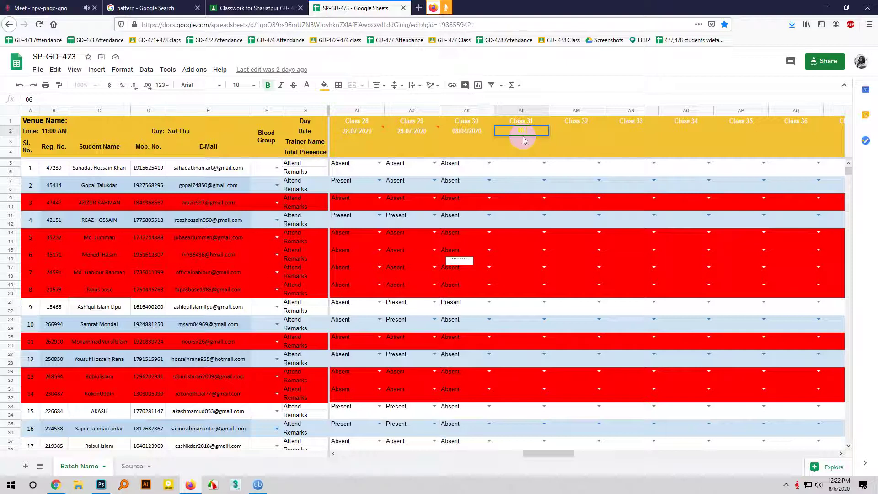
type("08-2020")
- Mark the students with serial numbers 1 to 4 as Absent in the Class 31 column
left_click(513, 165)
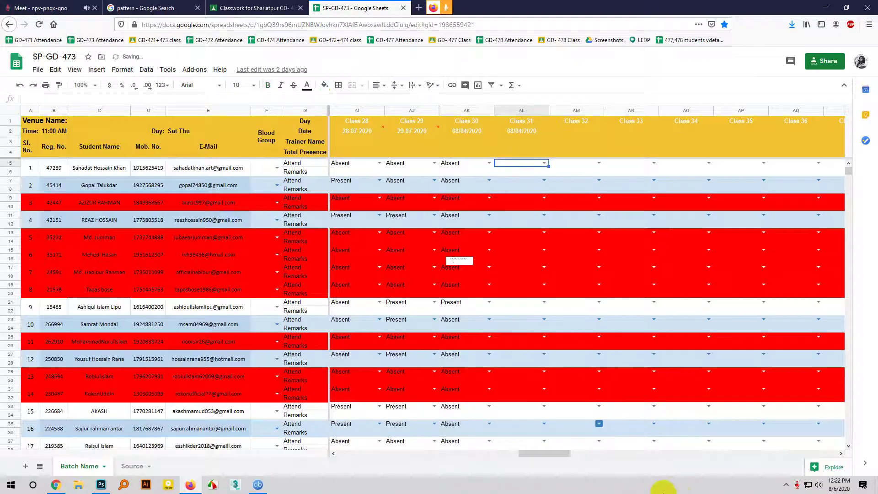
left_click(543, 164)
left_click(531, 185)
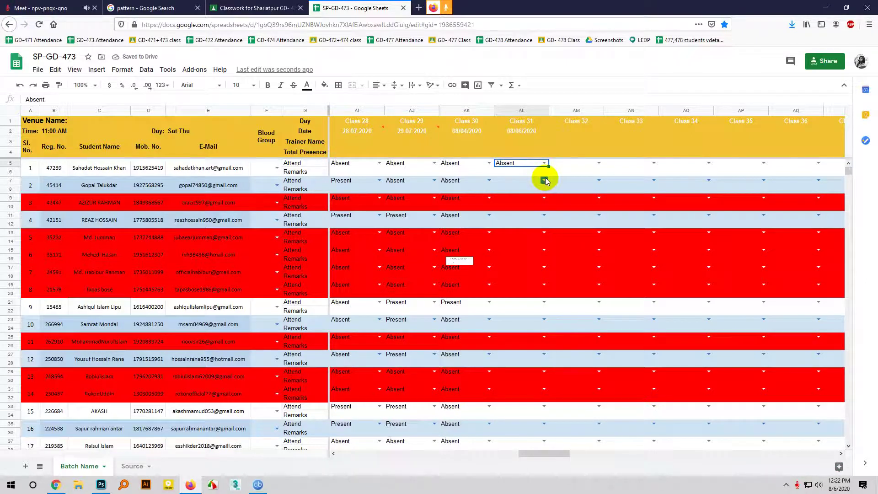
left_click(544, 180)
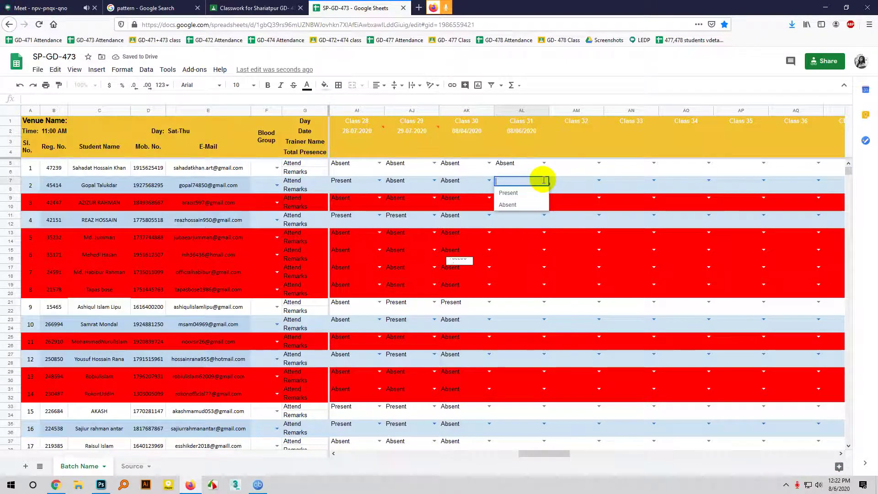
left_click(519, 205)
left_click(543, 198)
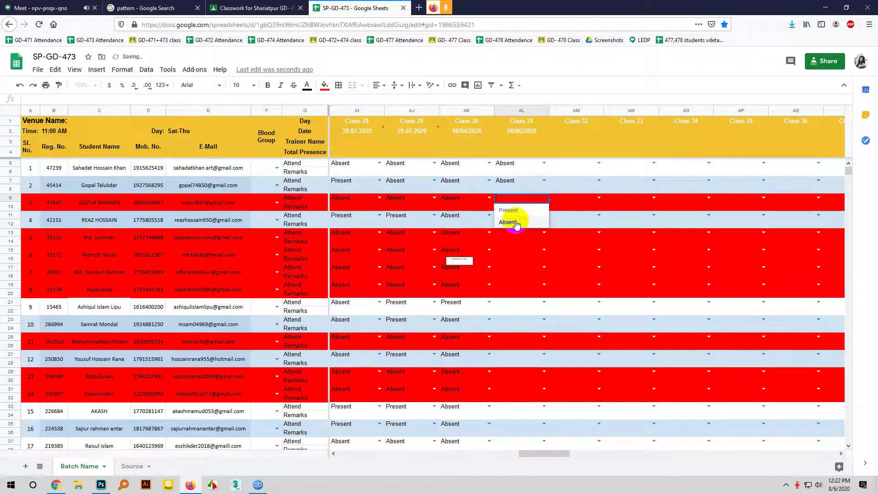
left_click(518, 223)
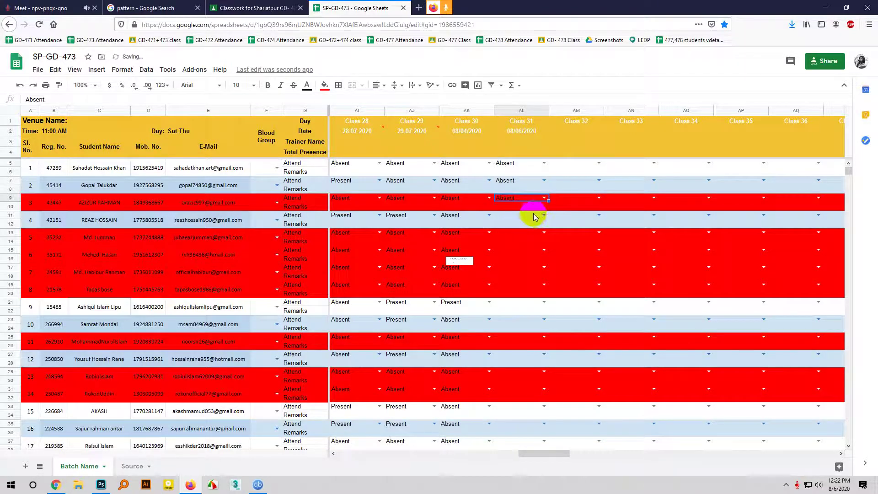
left_click(535, 215)
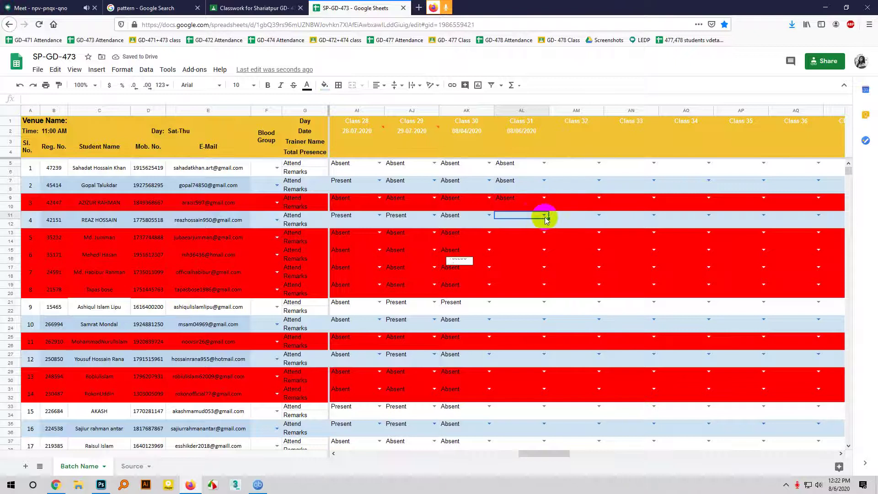
left_click(544, 215)
left_click(528, 240)
- Mark the students with serial numbers 5 to 8 as Absent in the Class 31 column
scroll(528, 231, "down", 1)
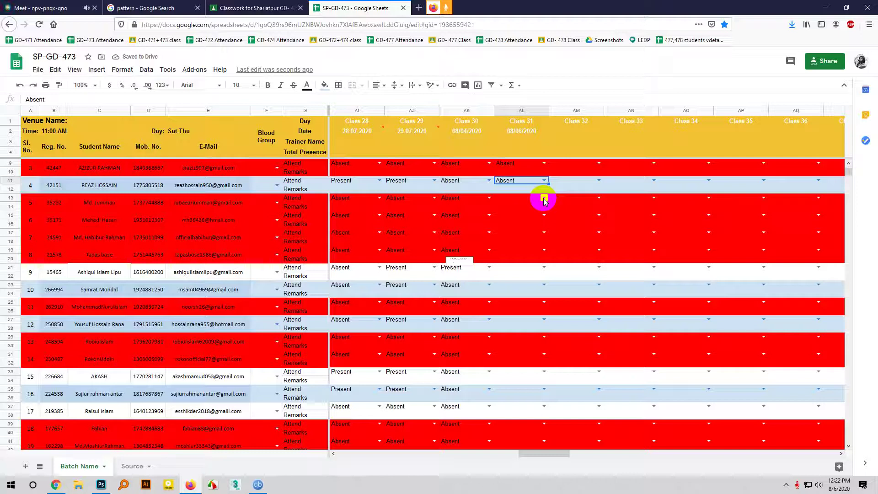
left_click(544, 200)
left_click(530, 219)
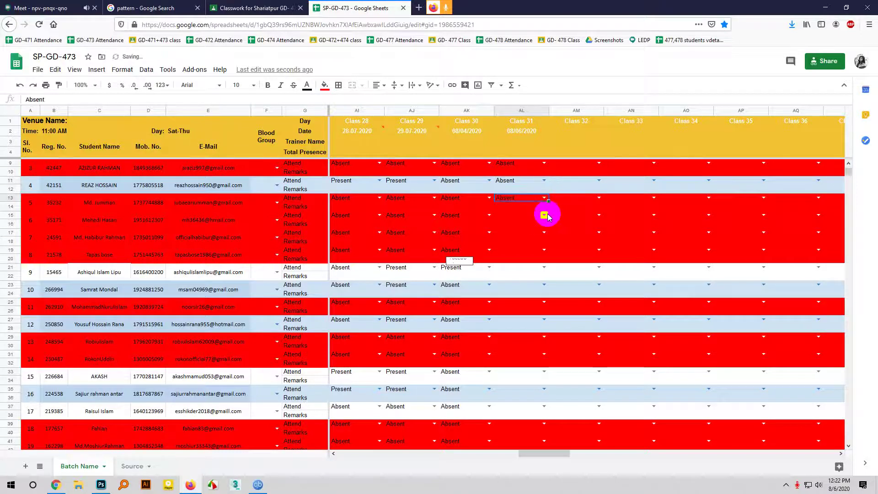
left_click(545, 215)
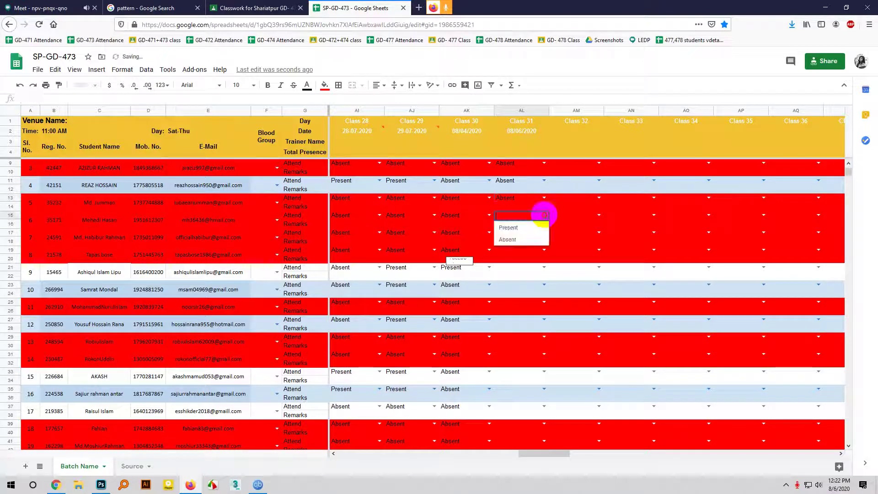
left_click(521, 238)
scroll(521, 237, "down", 2)
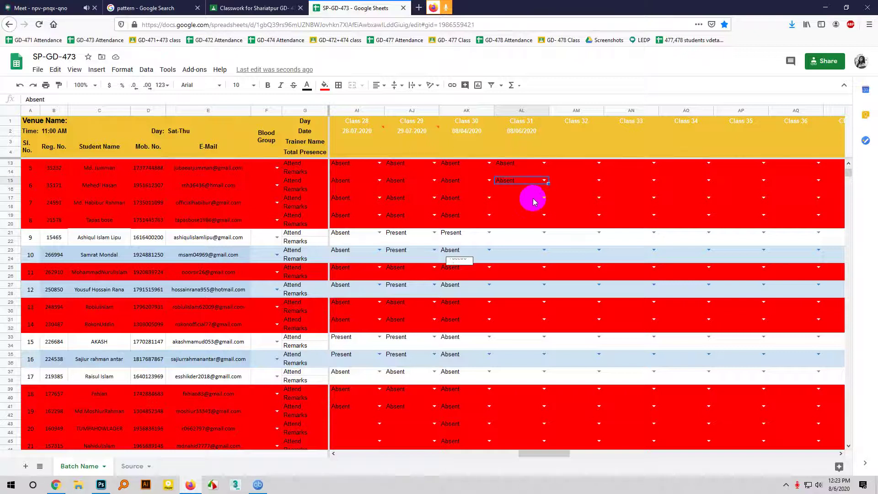
left_click(542, 198)
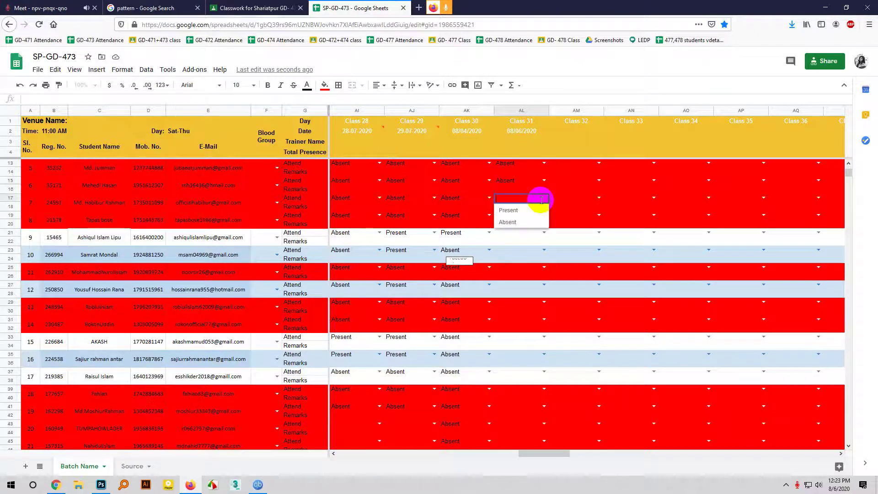
left_click(507, 221)
left_click(545, 219)
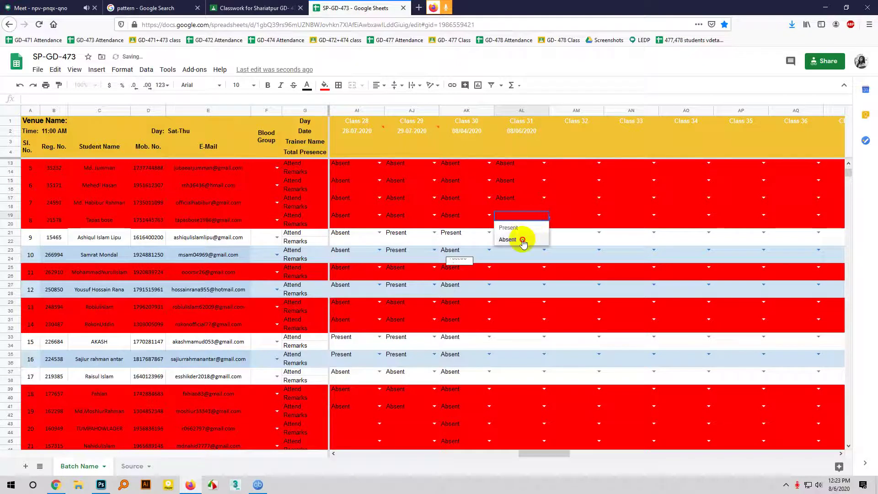
left_click(521, 238)
- Mark the students with serial numbers 9 and 10 as Present in the Class 31 column
scroll(525, 237, "down", 2)
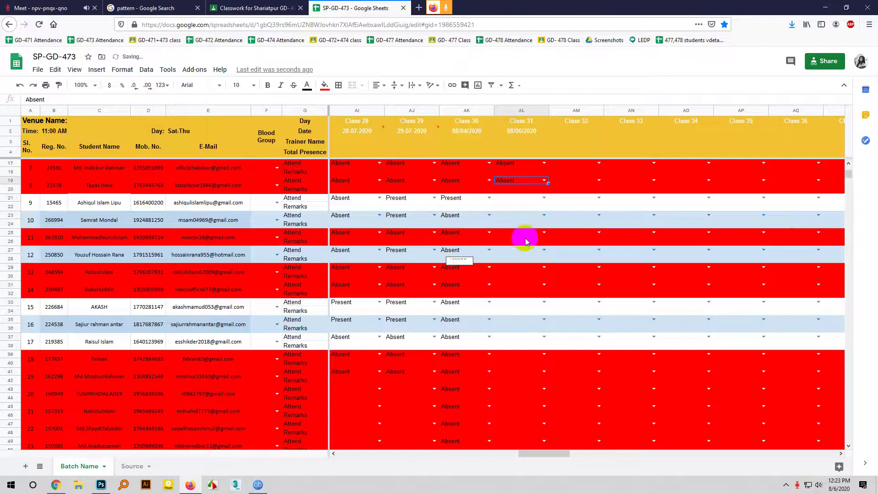
left_click(545, 198)
left_click(526, 213)
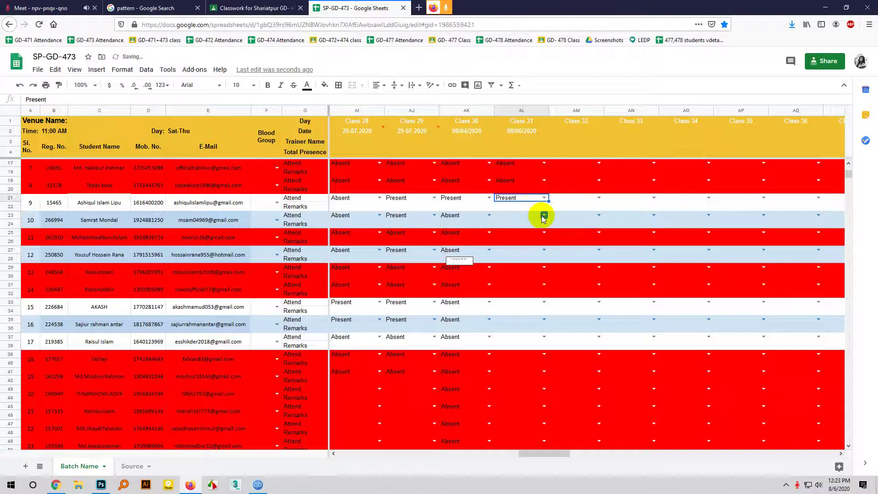
left_click(544, 216)
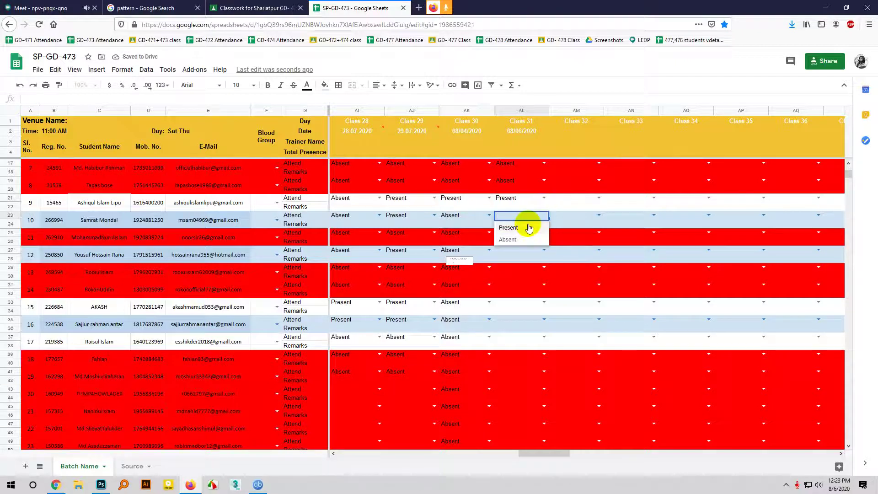
left_click(529, 228)
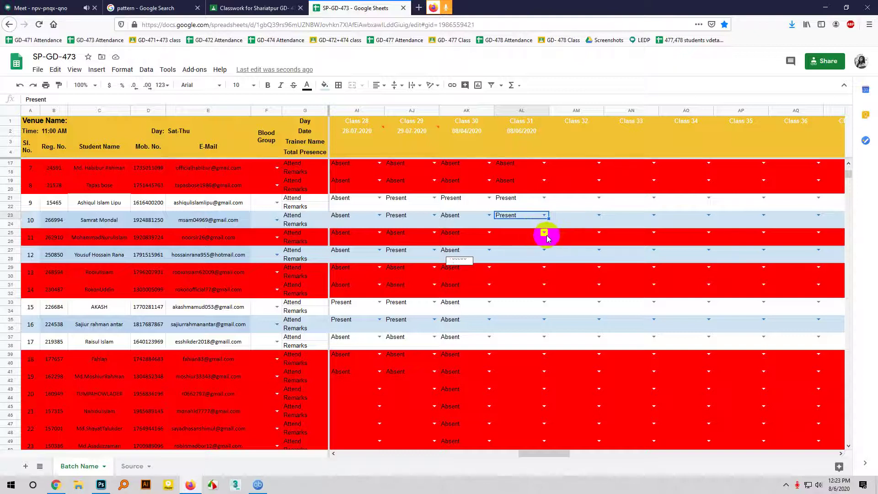
- Mark the students with serial numbers 11, 13, 14 and 15 as Absent for Class 31, leaving number 12 blank
left_click(543, 234)
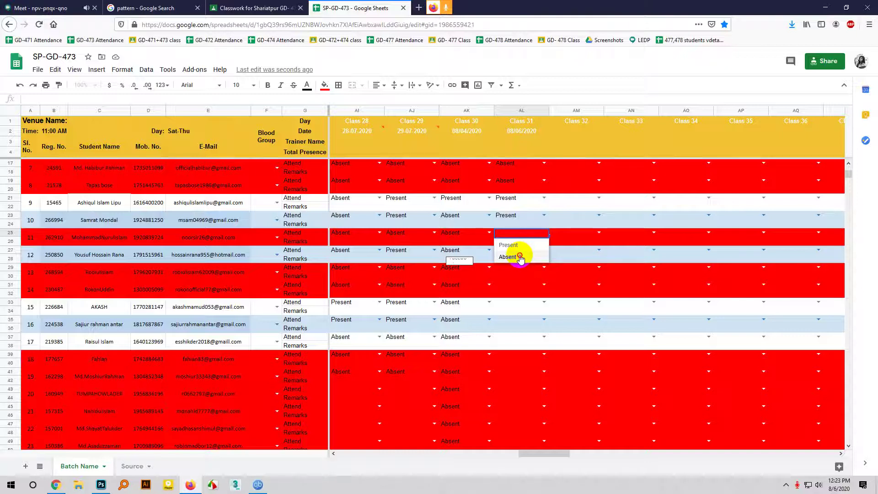
left_click(521, 258)
left_click(529, 260)
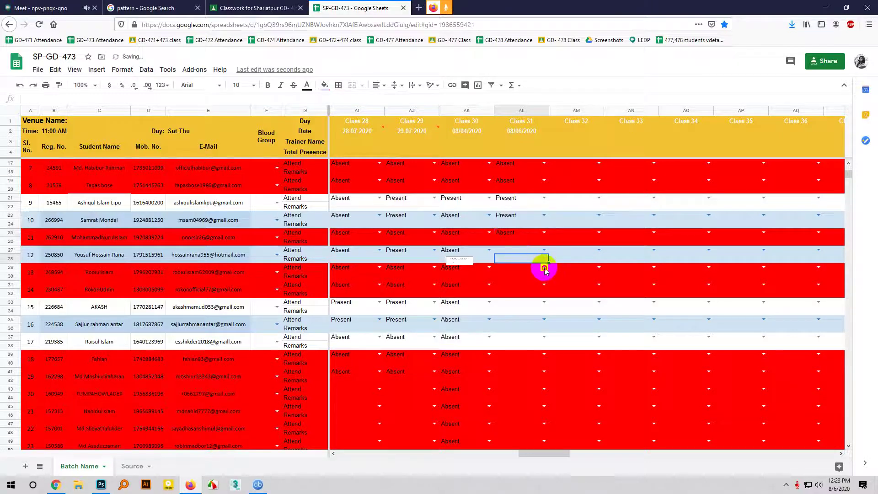
left_click(544, 269)
left_click(520, 291)
left_click(540, 285)
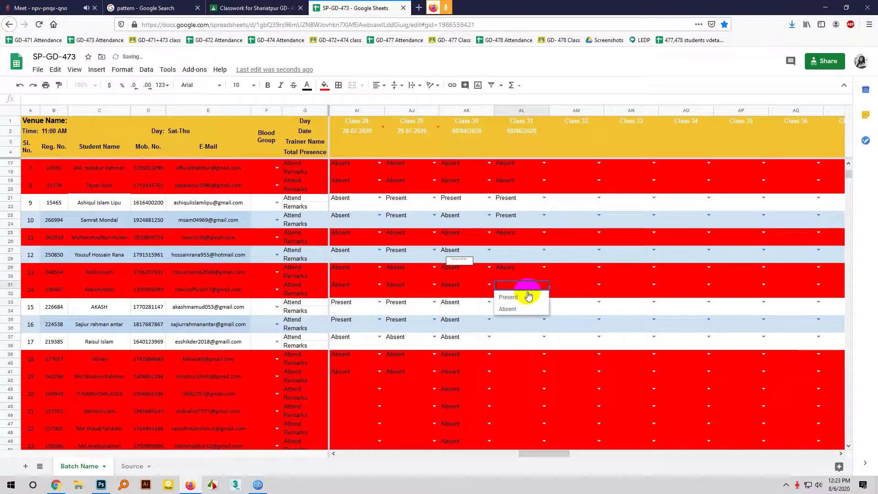
left_click(524, 306)
scroll(523, 303, "down", 3)
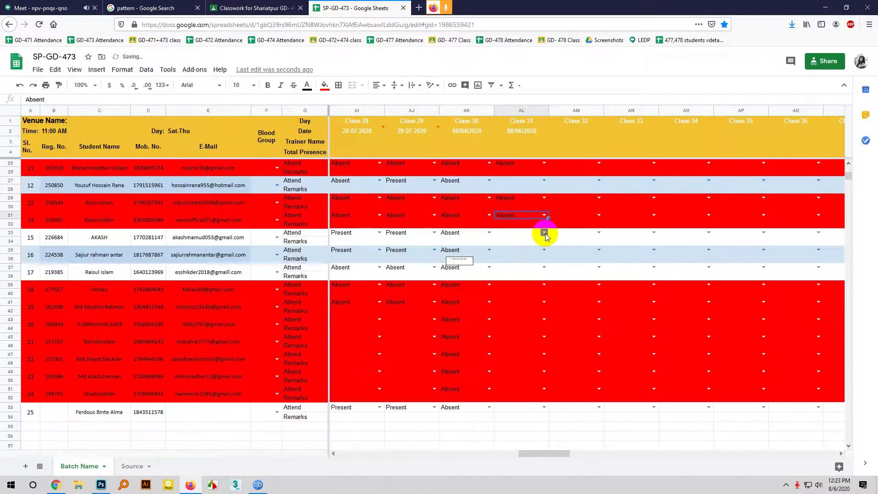
left_click(544, 233)
left_click(531, 255)
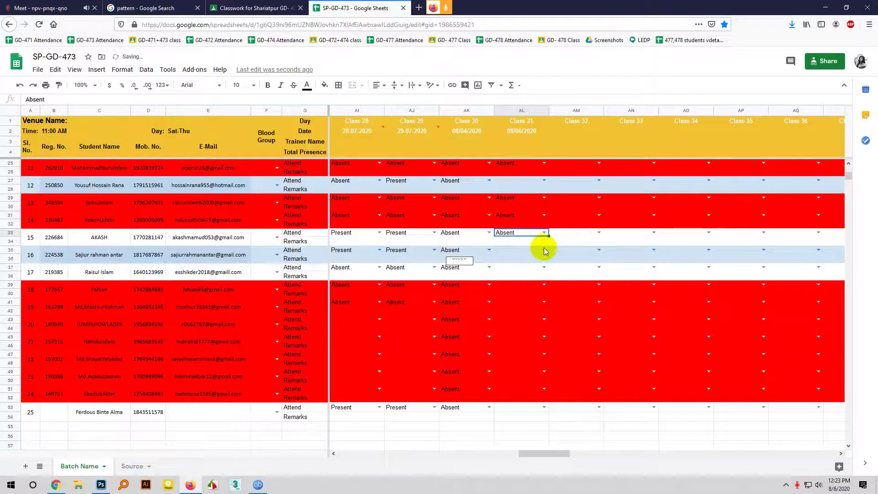
- Change the Class 31 attendance of the student with serial number 4 to Present
left_click(544, 249)
scroll(538, 245, "up", 3)
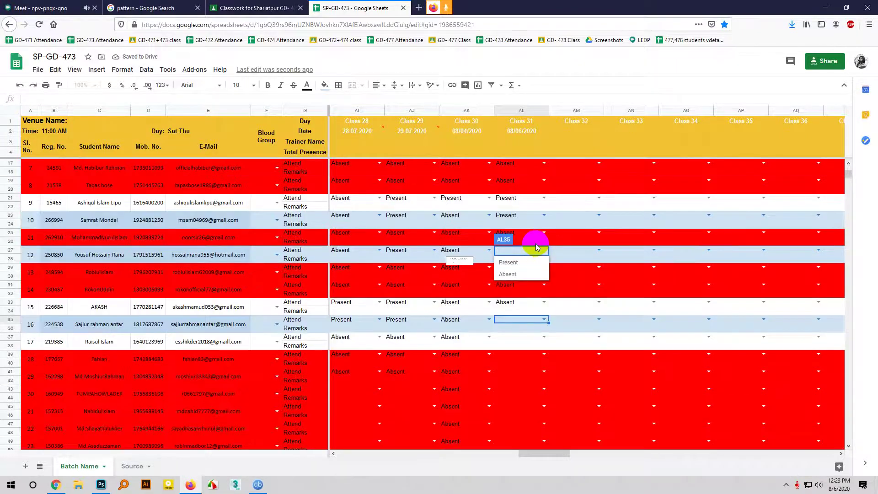
scroll(475, 260, "up", 3)
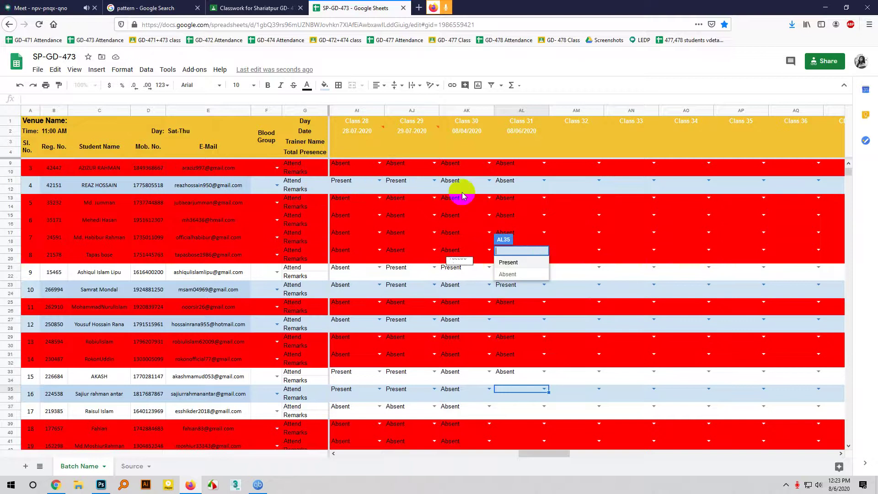
left_click(549, 182)
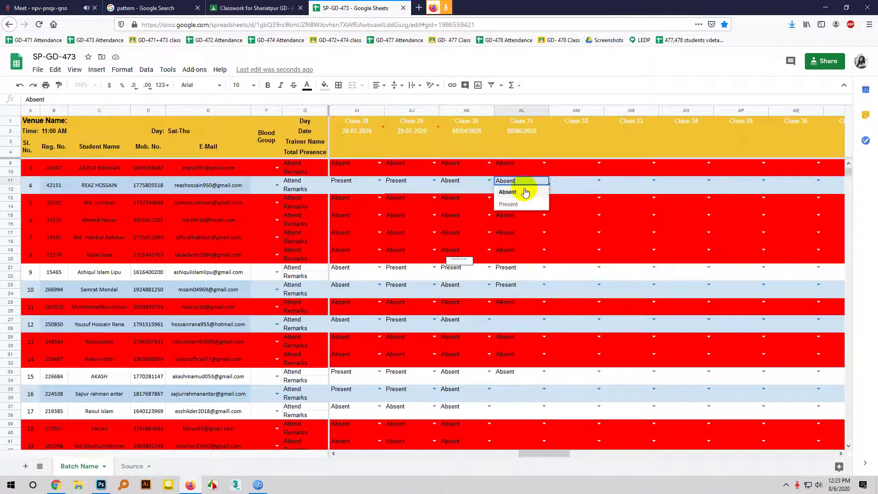
left_click(516, 205)
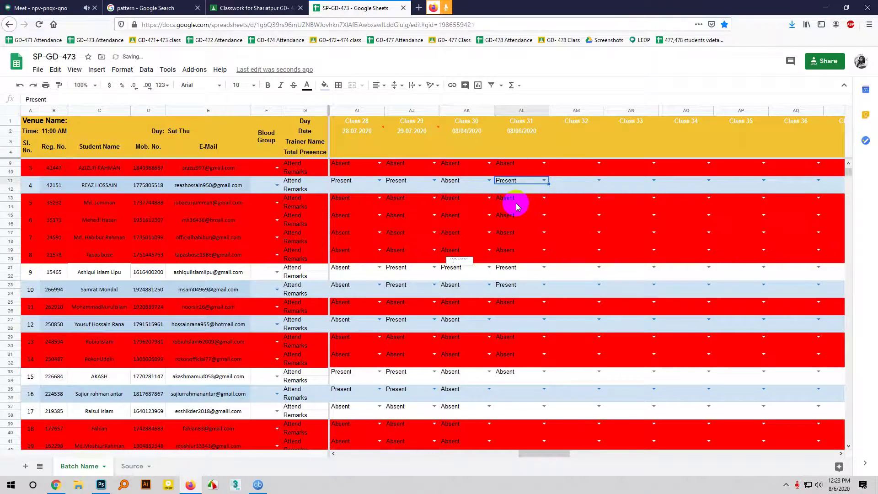
- Mark the student with serial number 12 as Absent in the Class 31 column
scroll(517, 221, "down", 4)
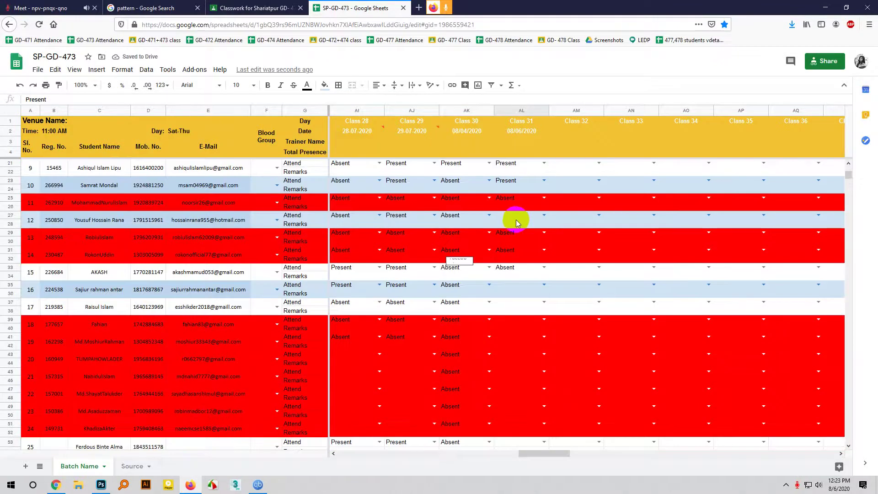
left_click(543, 215)
left_click(523, 239)
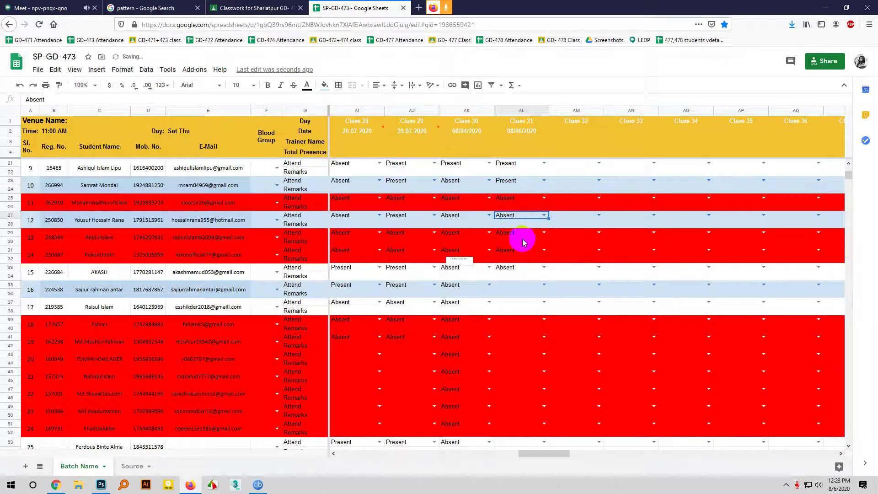
- Mark the students with serial numbers 16, 17 and 25 as Present in the Class 31 column
left_click(541, 282)
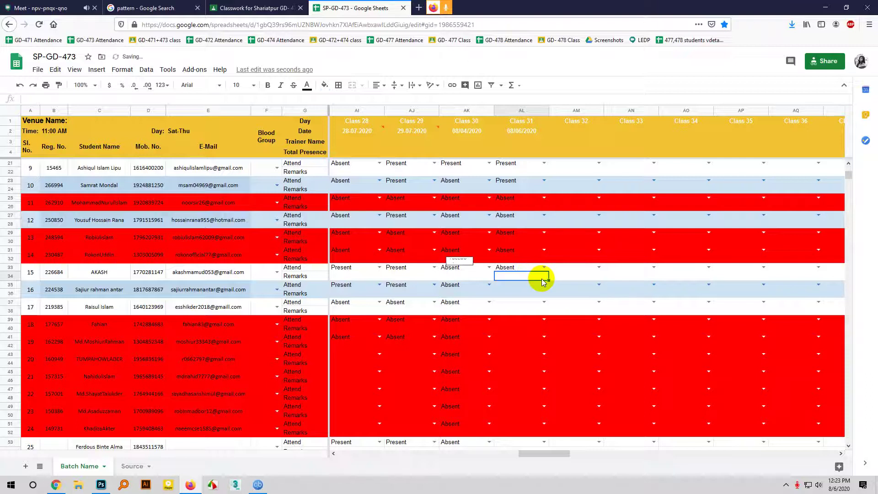
scroll(529, 279, "down", 1)
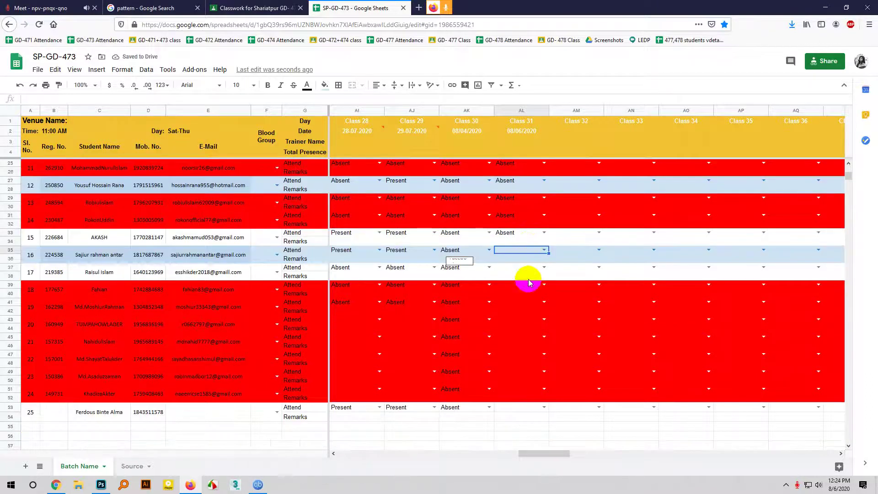
left_click(543, 253)
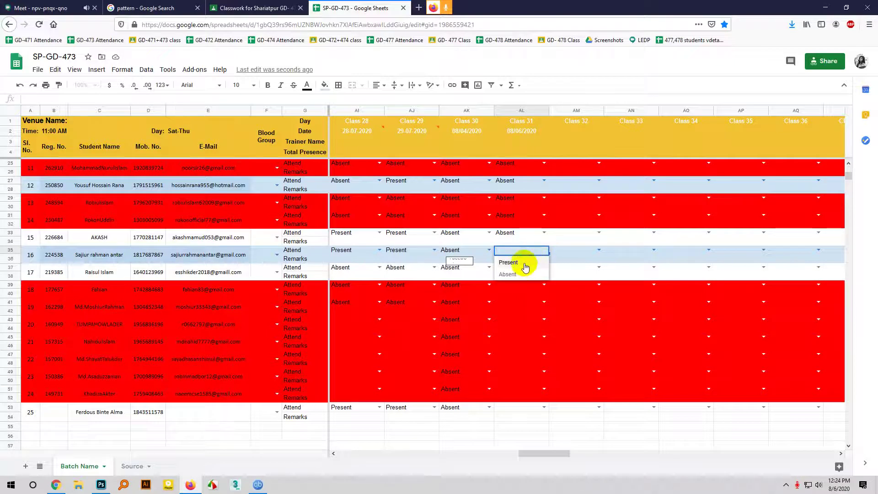
left_click(524, 263)
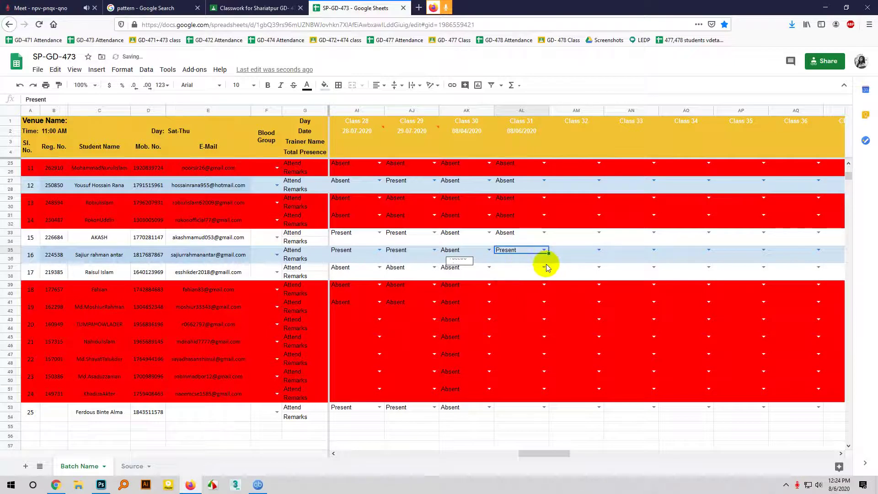
key("Return")
left_click(535, 270)
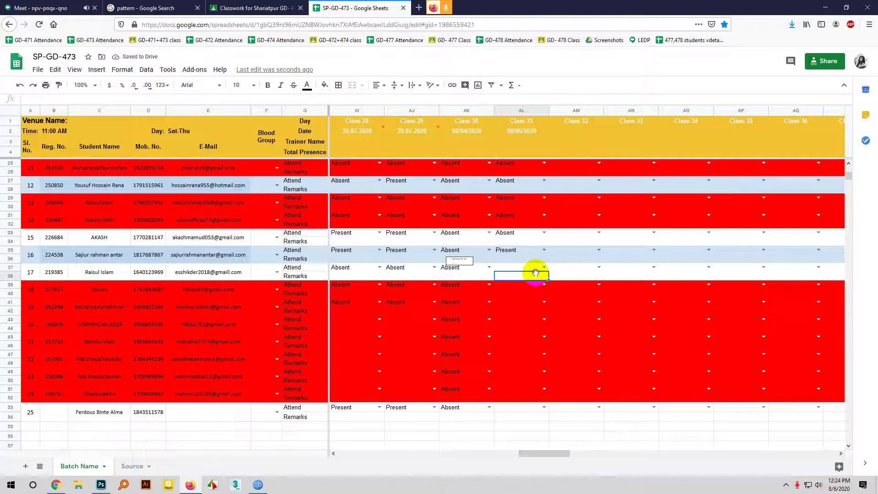
left_click(542, 268)
left_click(509, 280)
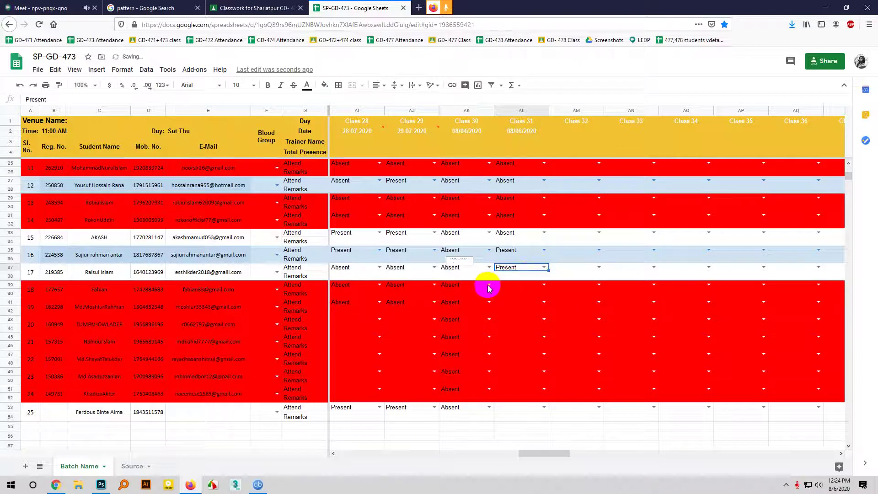
scroll(482, 286, "down", 1)
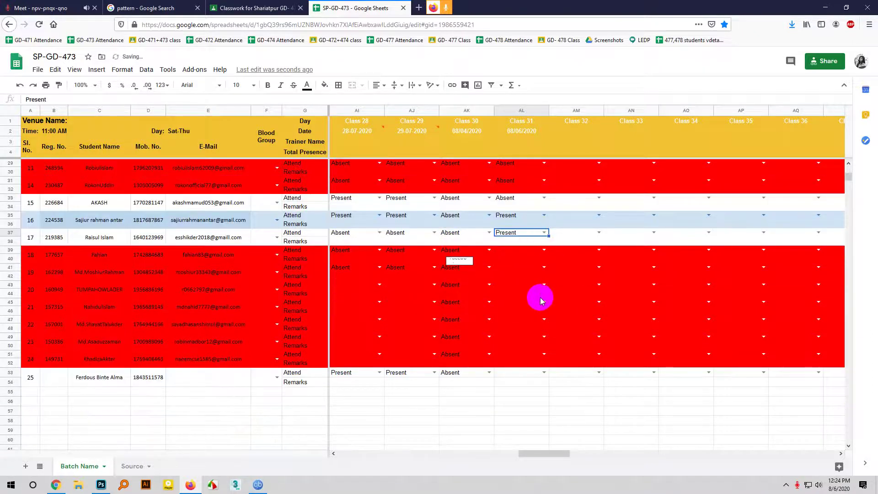
left_click(543, 372)
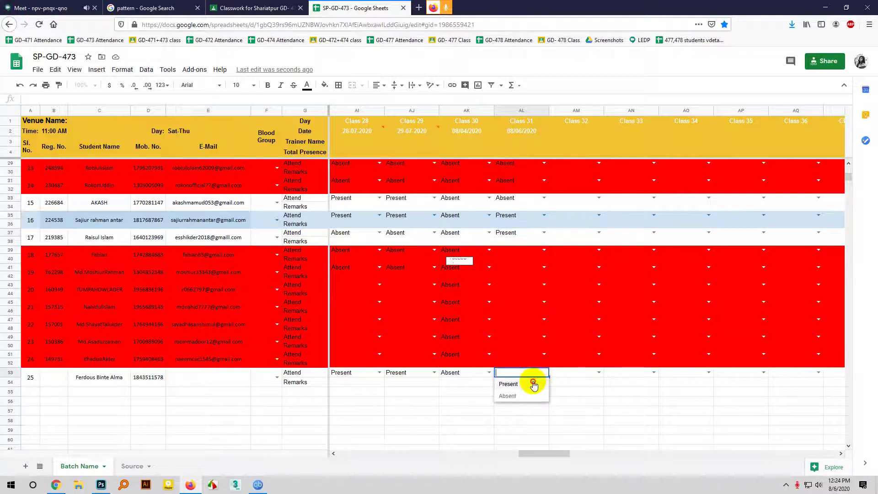
left_click(533, 384)
scroll(478, 306, "up", 5)
- Return to the Meet call and pin the shared Photoshop presentation to enlarge it
left_click(94, 5)
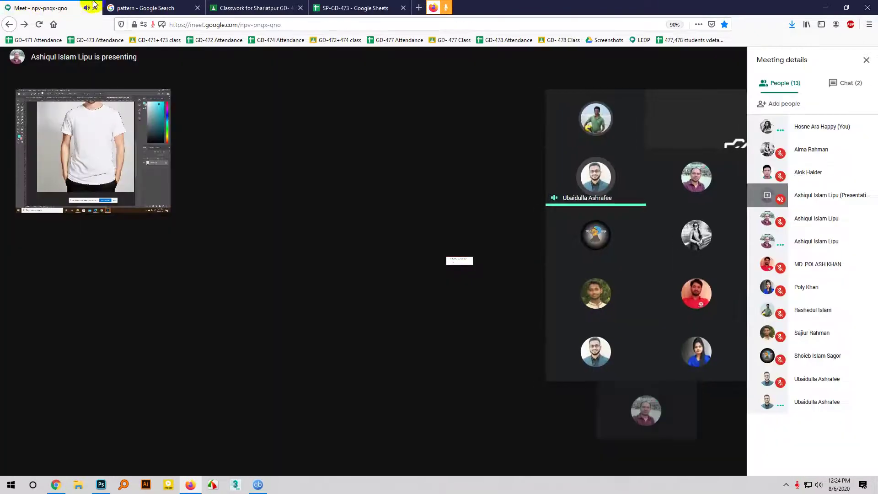
left_click(172, 103)
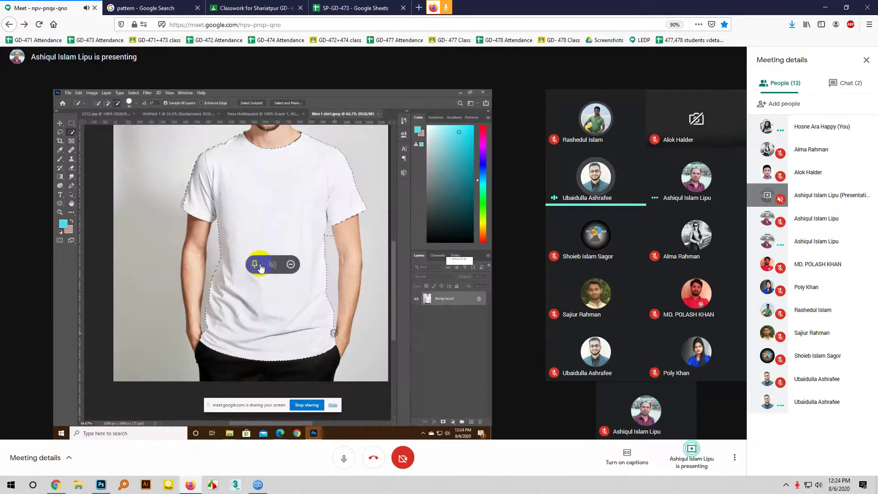
left_click(257, 265)
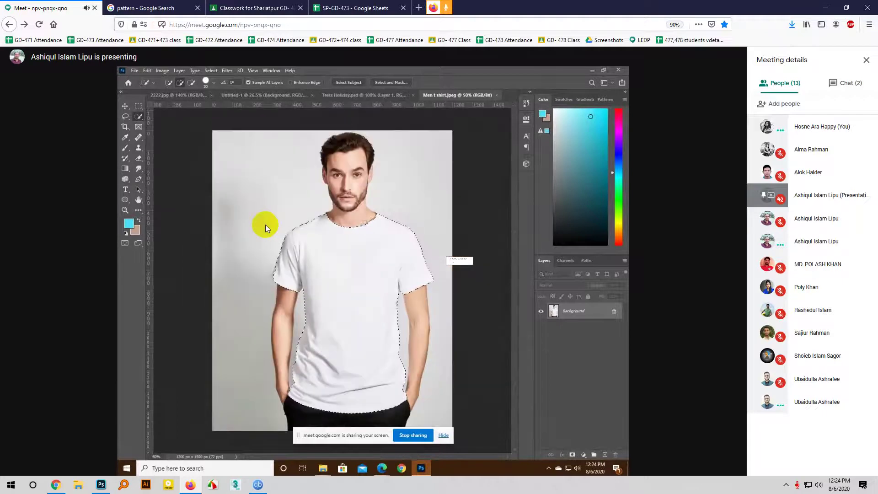
- Mute the microphone in the Meet call and unmute it again
mouse_move(311, 89)
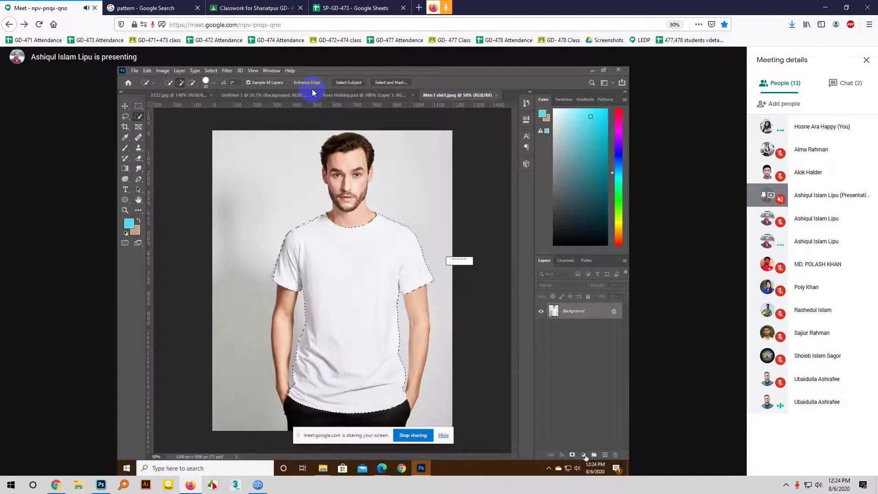
left_click(343, 459)
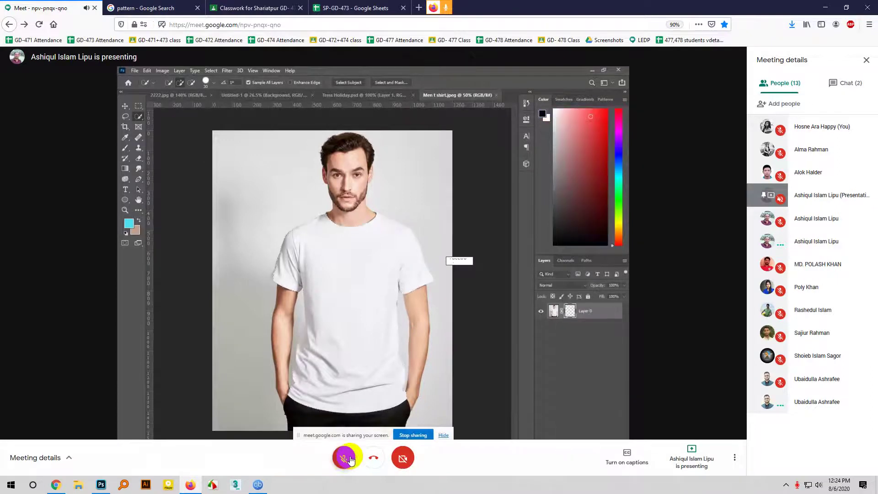
left_click(349, 459)
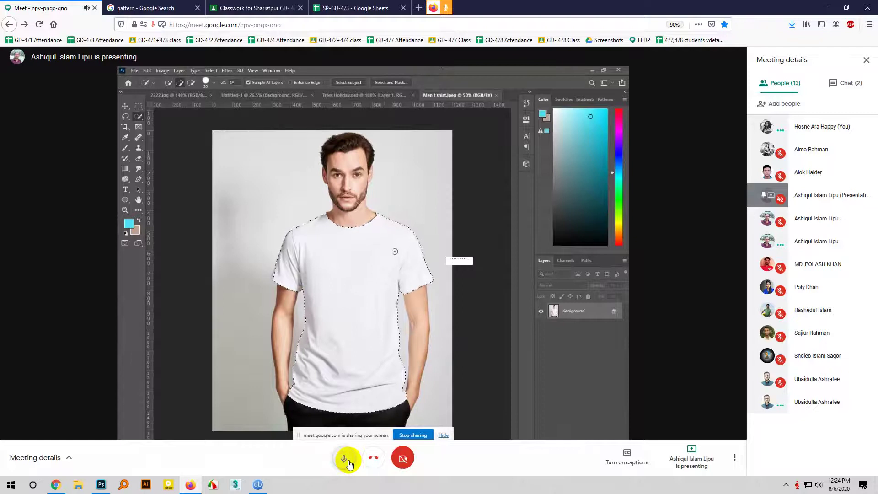
- Mute and unmute the microphone twice while following the shared Photoshop presentation in the Meet call
left_click(345, 459)
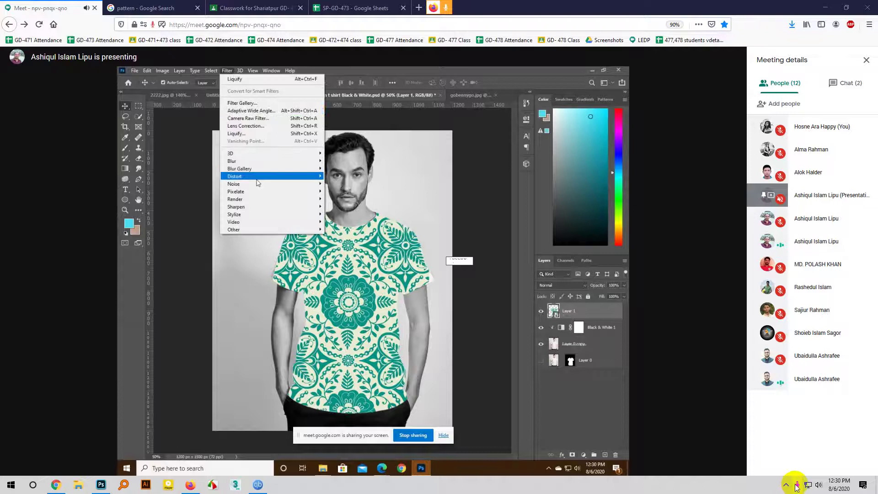
left_click(344, 458)
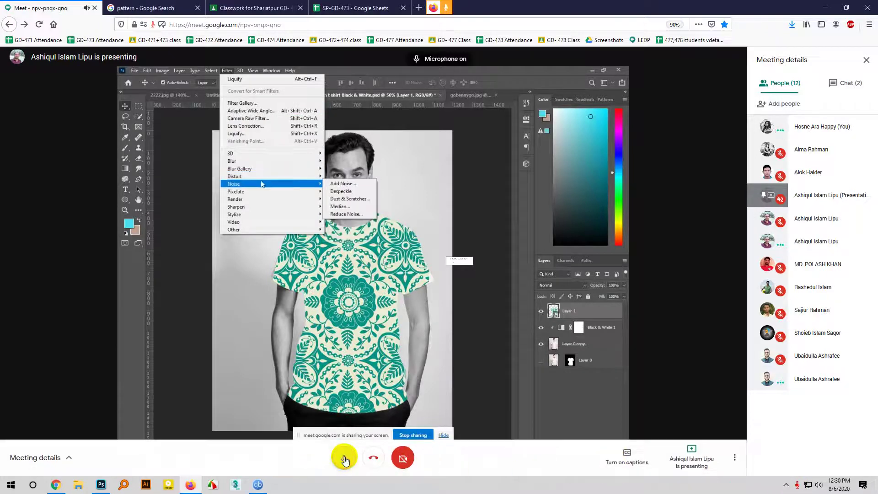
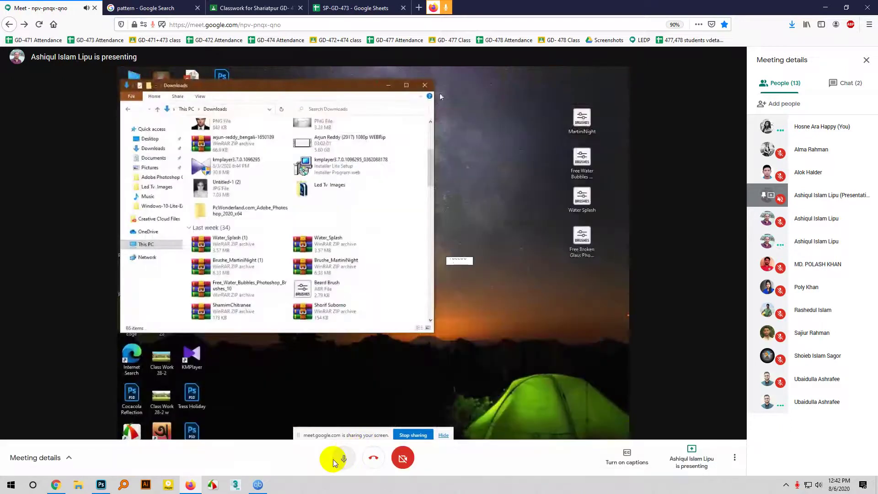
left_click(344, 458)
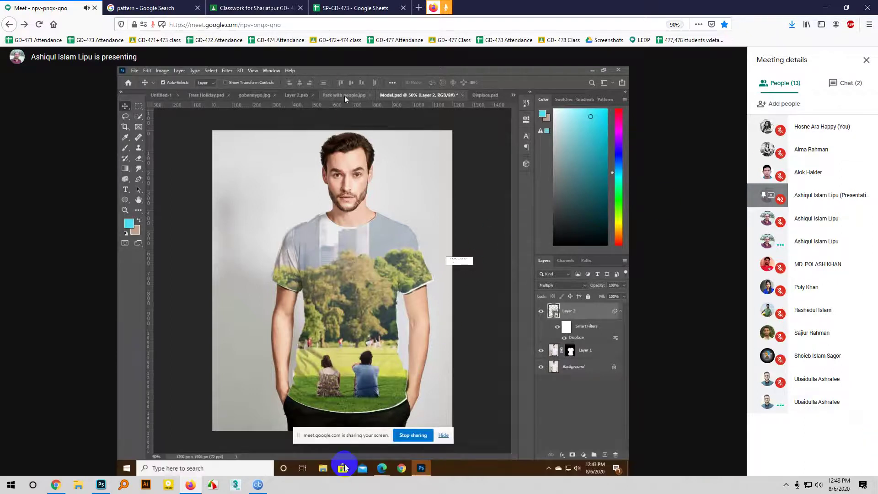
left_click(345, 448)
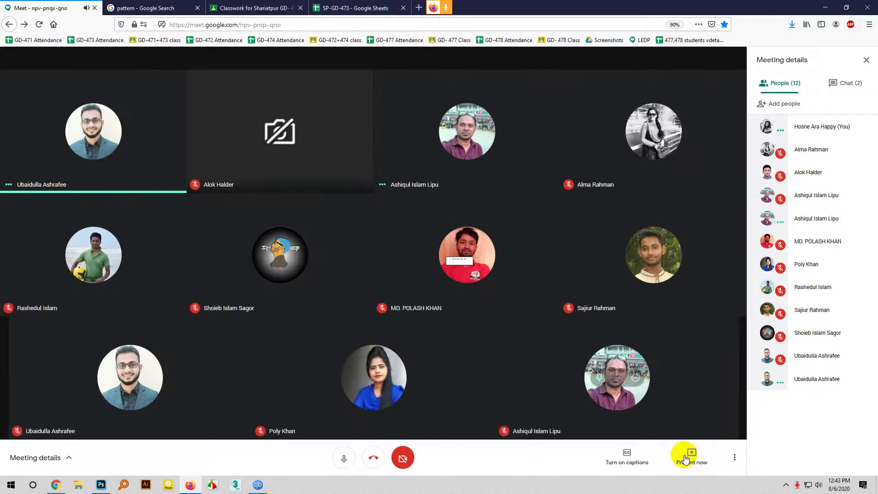
- Present the entire screen to everyone in the Meet call, allowing the browser to share it
left_click(686, 459)
left_click(682, 401)
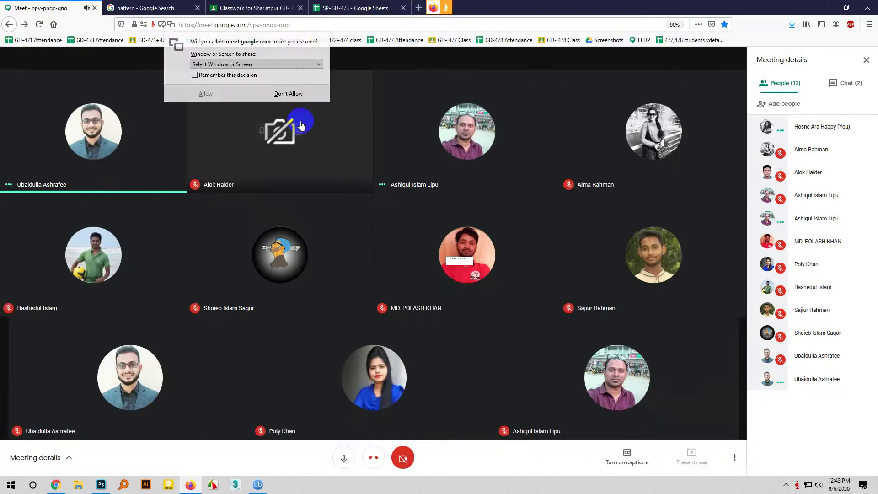
left_click(215, 64)
left_click(219, 132)
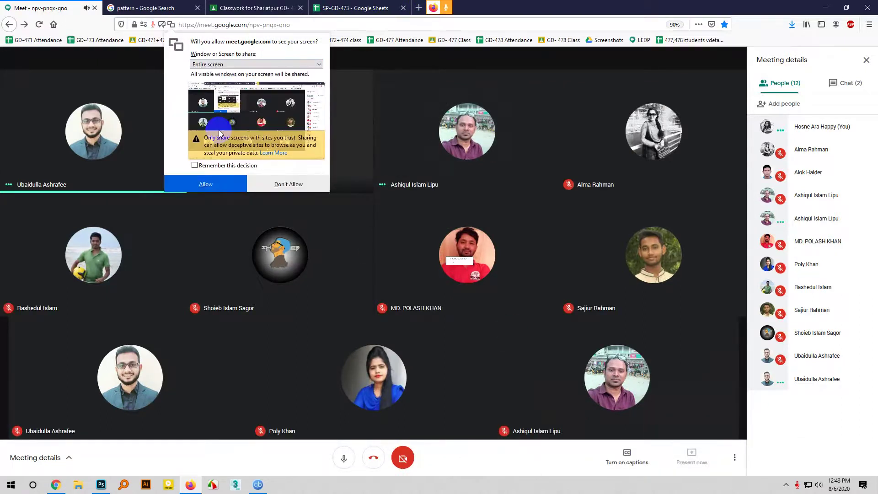
left_click(212, 189)
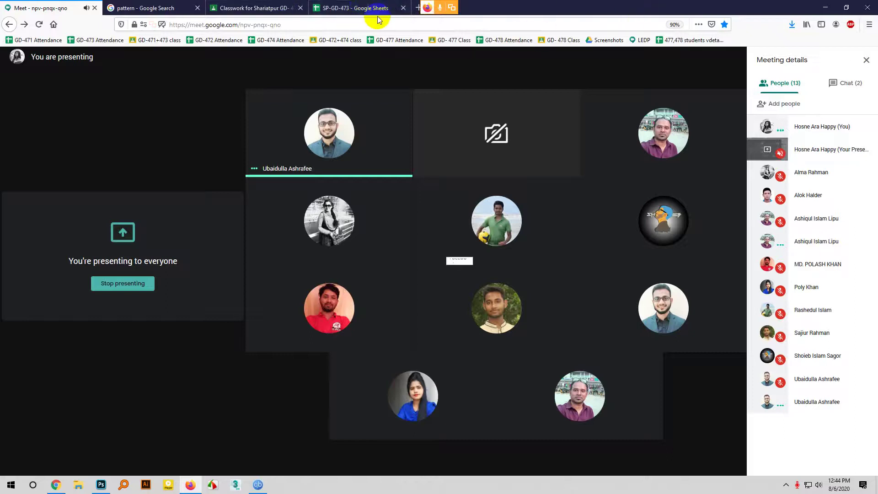
- Search Google for the suggested query "Flagon face" in a new tab and show the image results
left_click(417, 7)
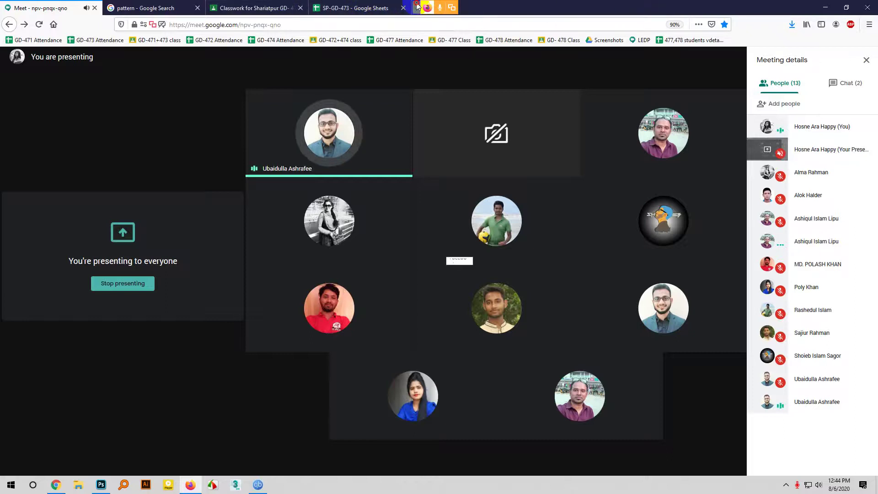
left_click(177, 22)
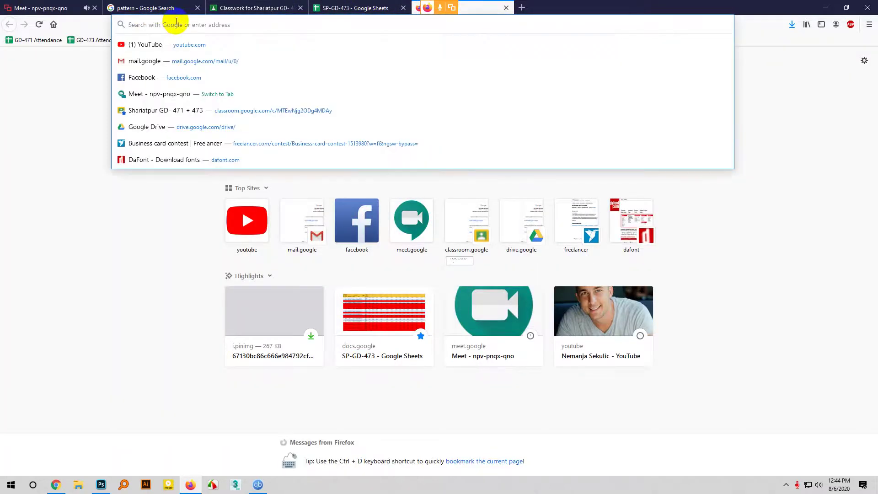
type("f")
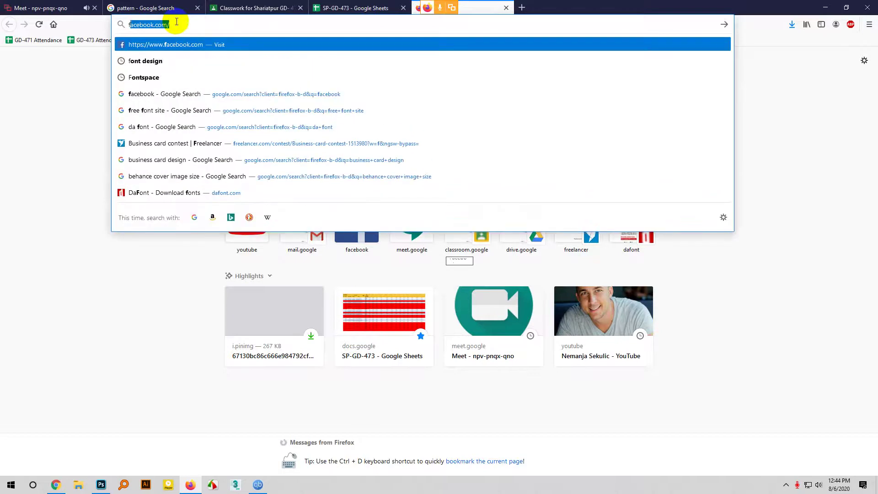
type("la")
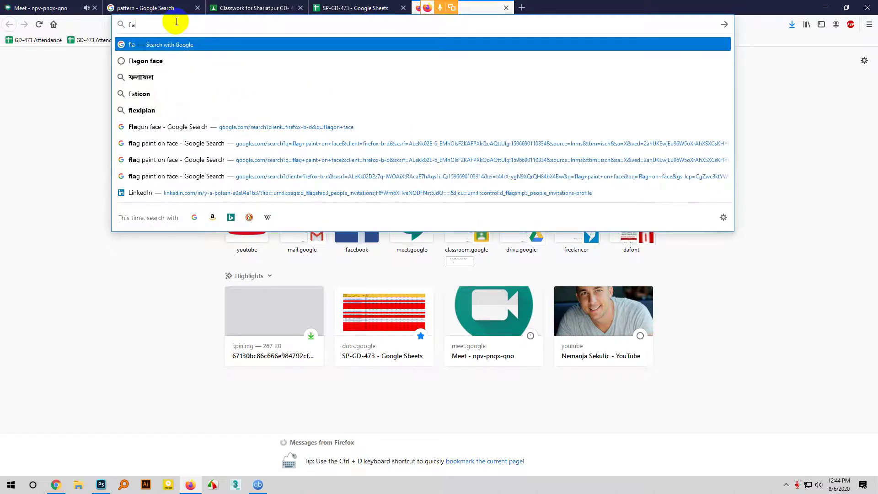
type("g")
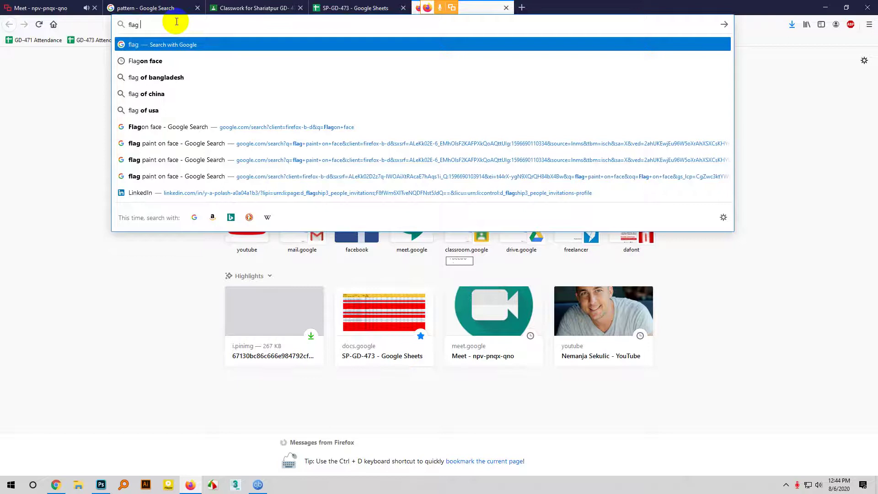
type(" on fa")
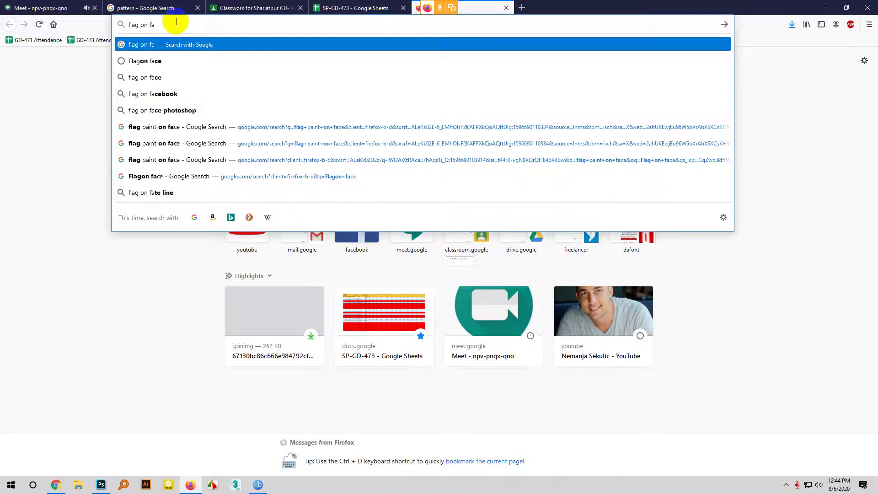
left_click(157, 60)
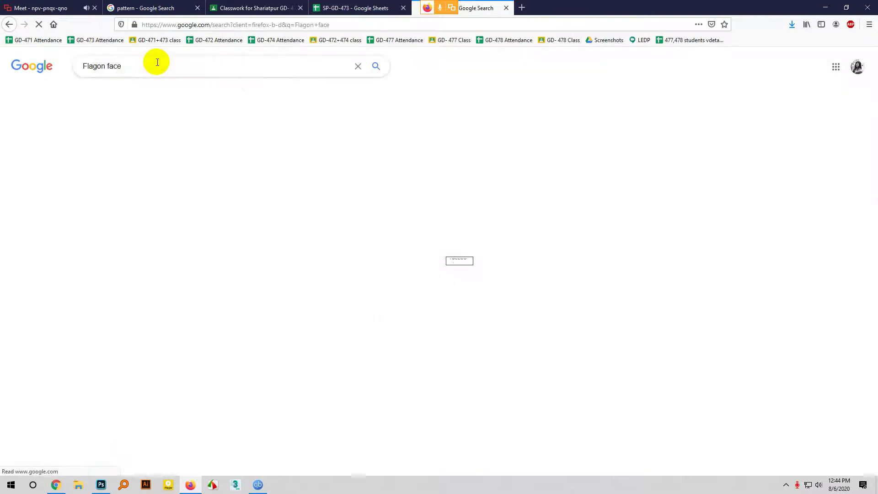
left_click(125, 92)
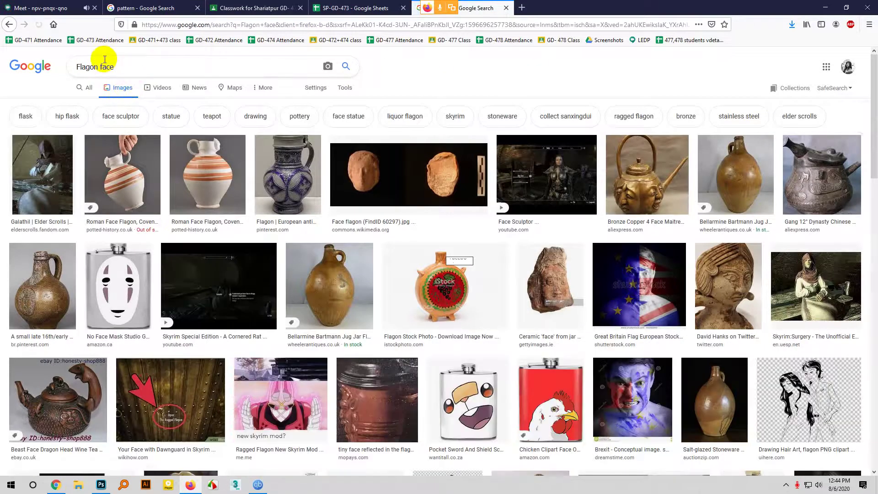
- Correct the image search query to "Flag on face" and run the search again
left_click_drag(114, 67, 16, 66)
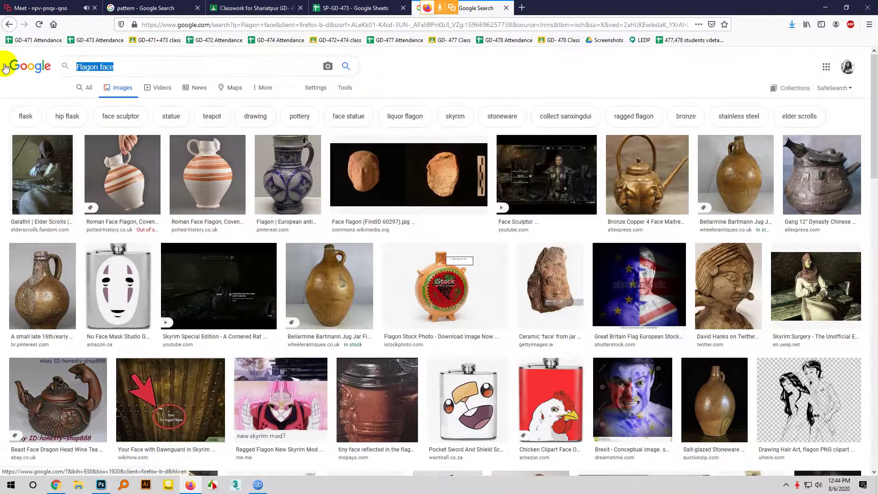
left_click(89, 67)
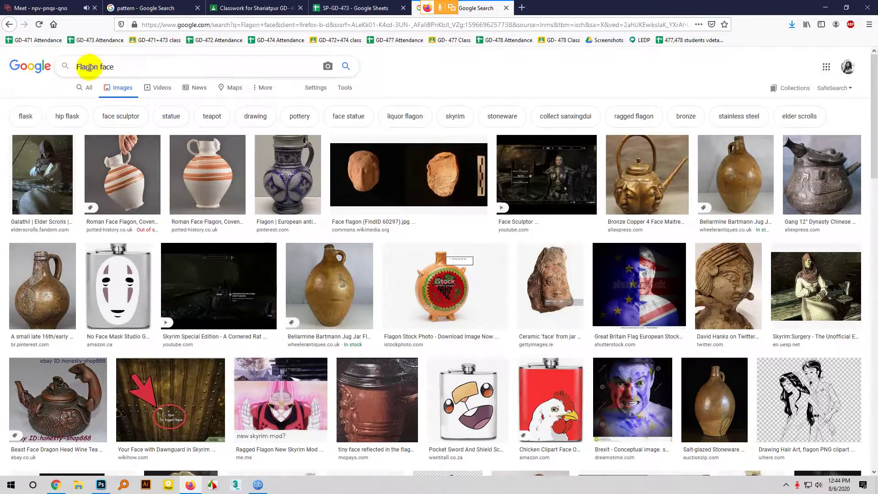
key("Return")
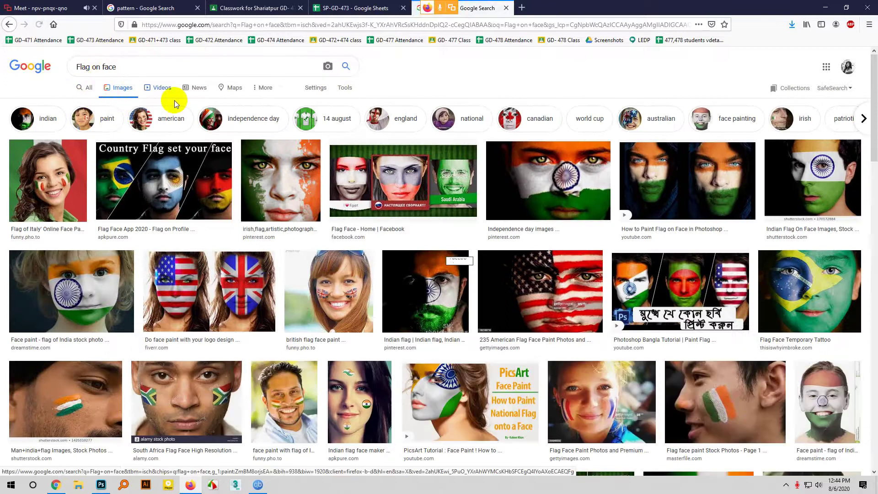
- Preview the Kurdistan flag face photo and the Spain flag face-paint photo from the image results
scroll(141, 334, "down", 3)
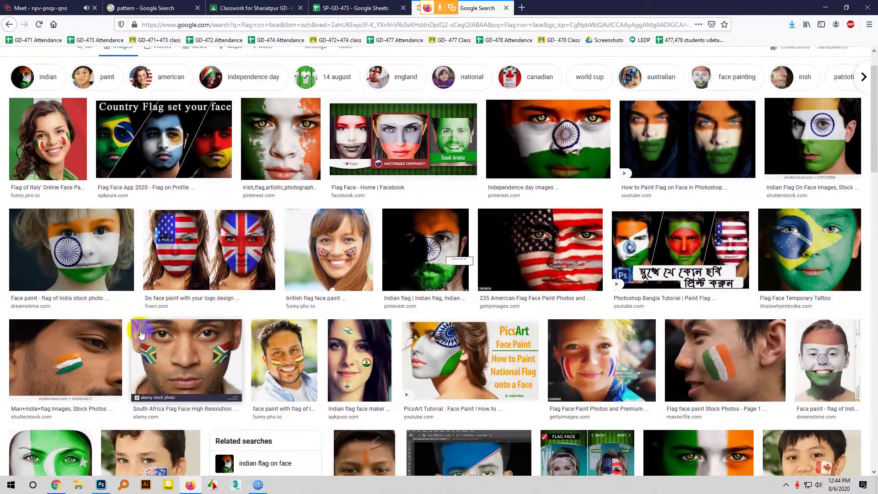
scroll(140, 335, "down", 6)
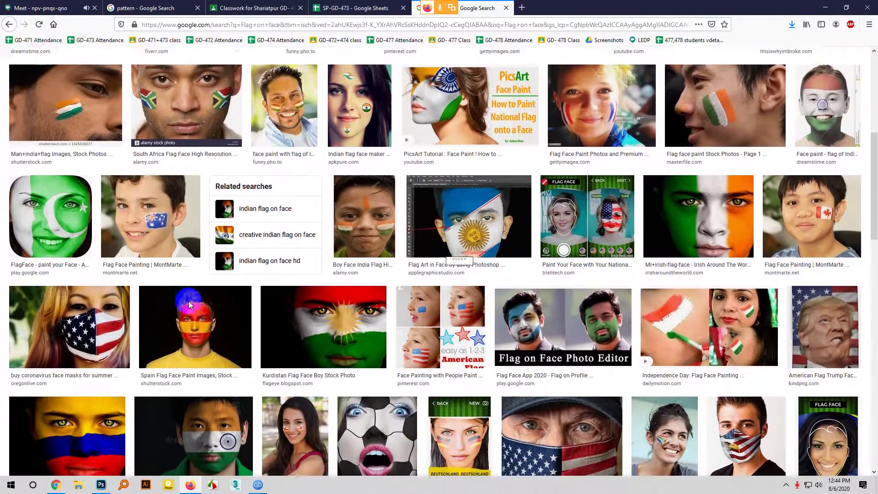
scroll(189, 302, "down", 3)
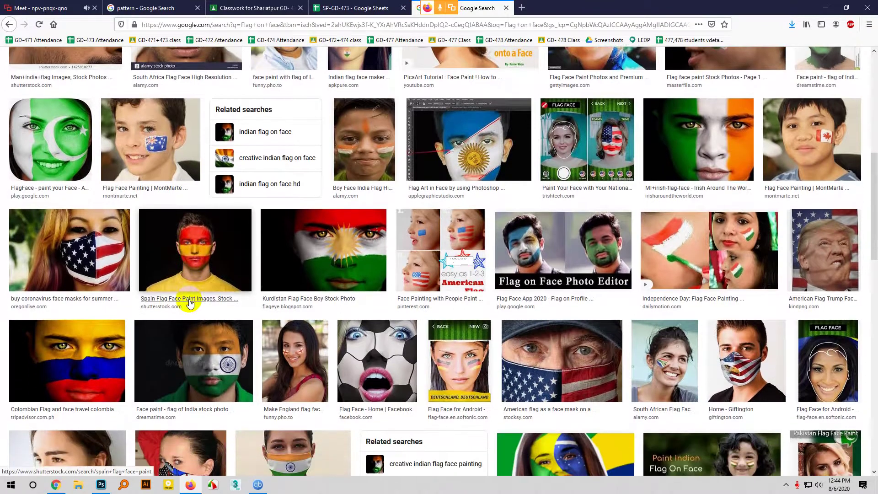
left_click(334, 240)
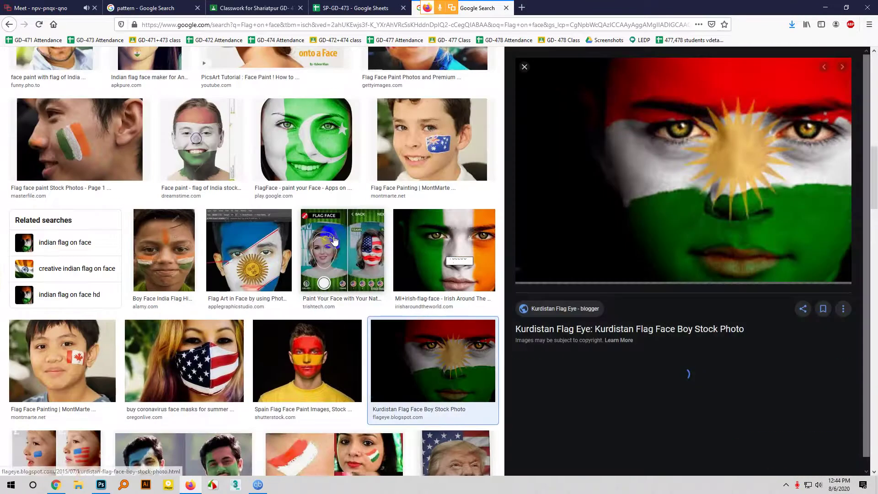
left_click_drag(796, 263, 763, 255)
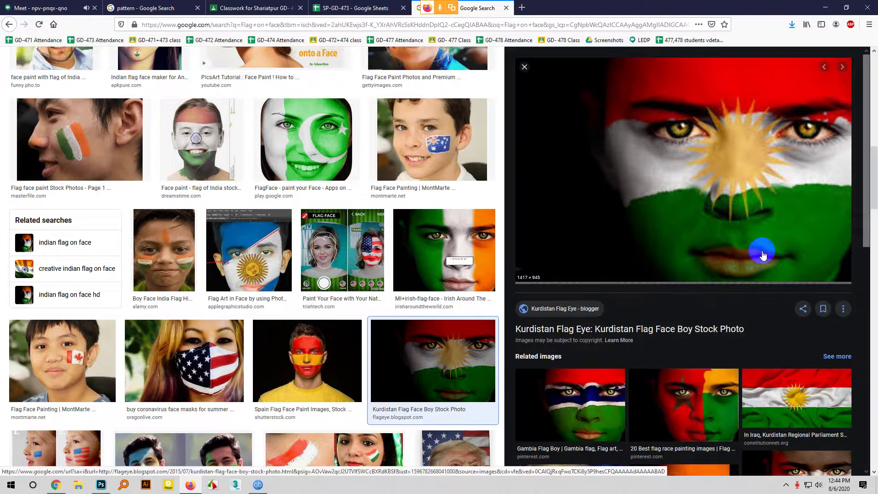
left_click(293, 389)
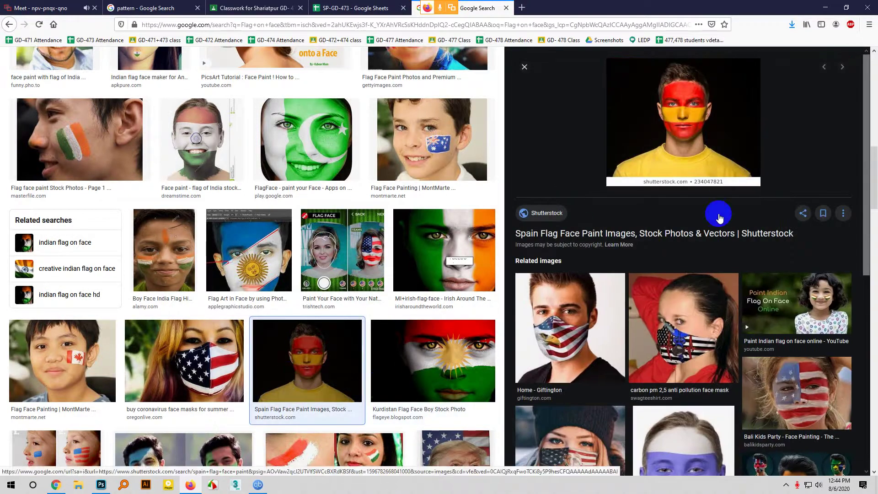
- Look through the Spain photo's related images and preview the man wearing the American flag mask with the eagle
scroll(705, 233, "up", 10)
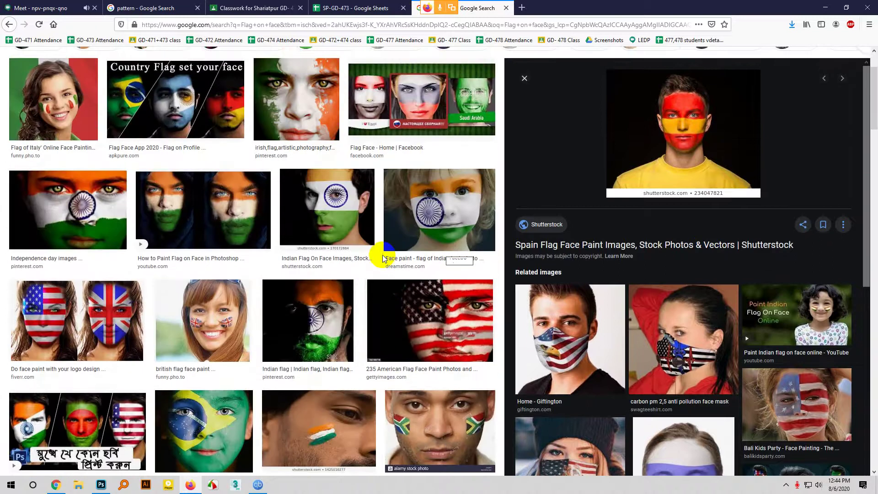
scroll(383, 259, "up", 3)
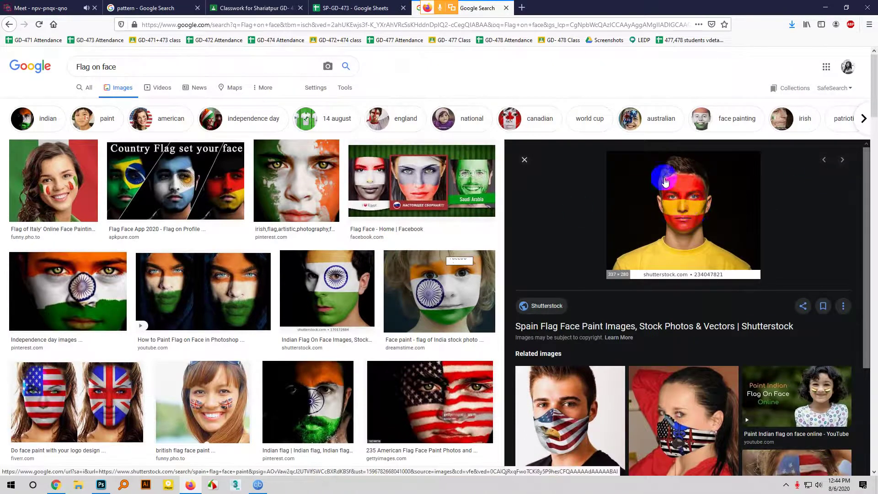
scroll(704, 256, "down", 3)
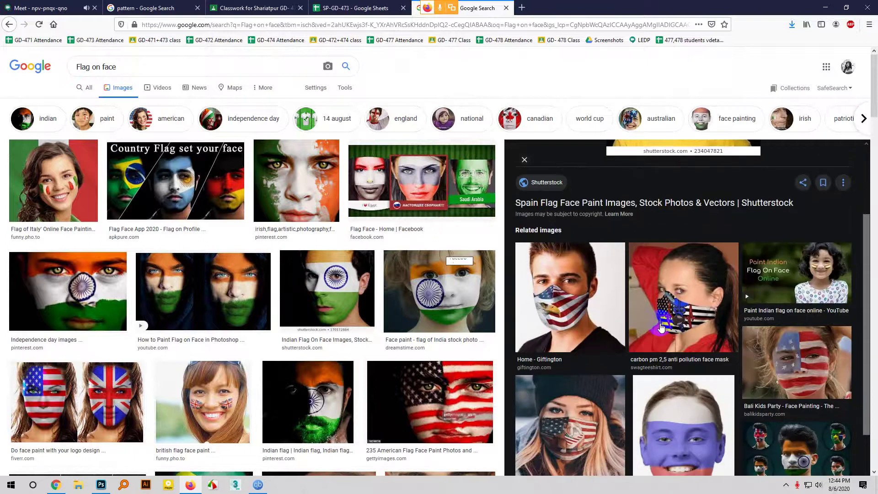
scroll(615, 348, "down", 2)
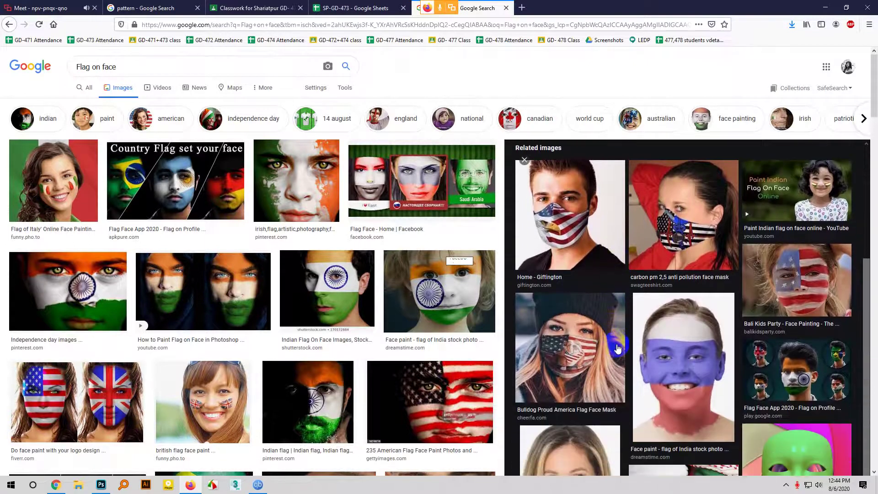
scroll(570, 307, "up", 2)
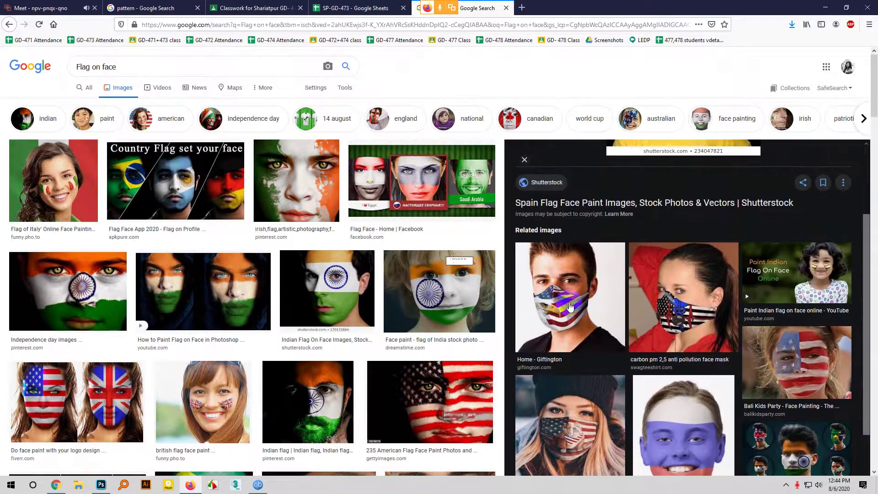
left_click(570, 307)
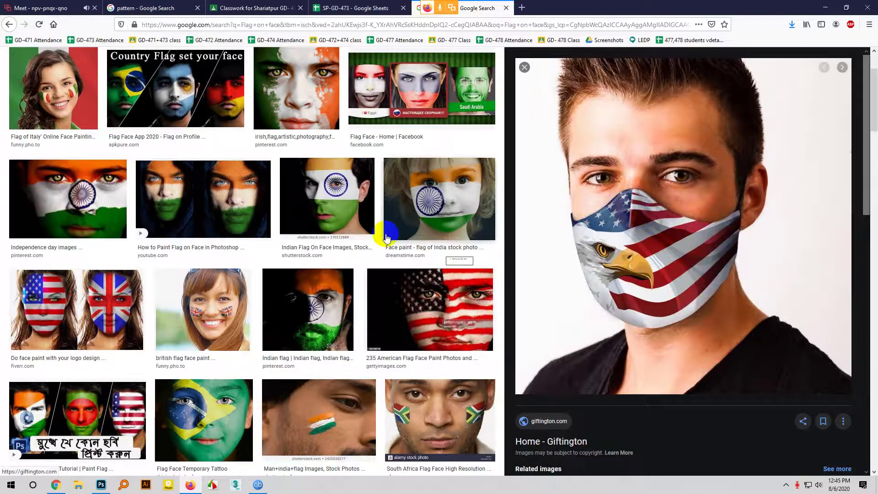
- Examine more flag face-paint and flag mask examples across the image results
scroll(320, 270, "up", 1)
scroll(301, 332, "down", 5)
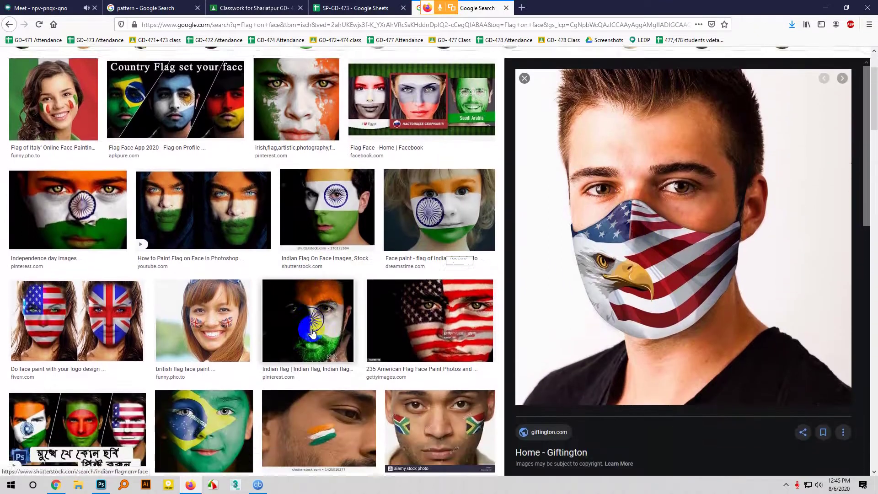
scroll(302, 333, "down", 15)
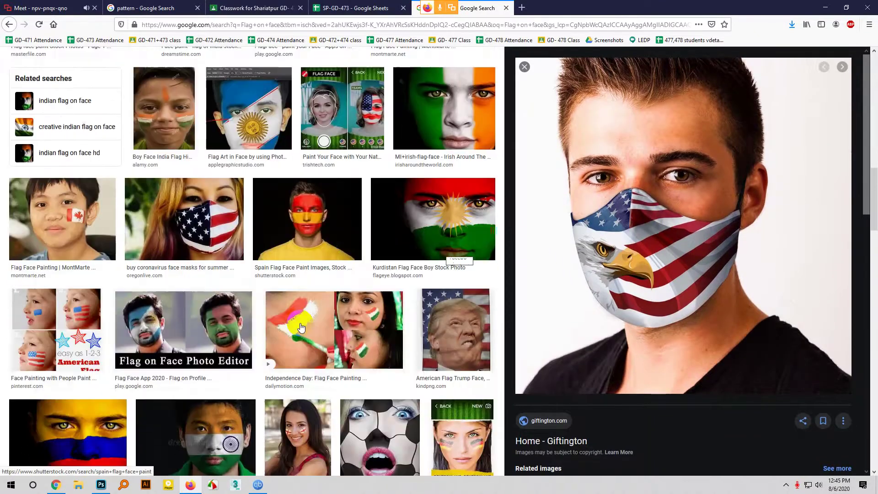
scroll(300, 323, "down", 6)
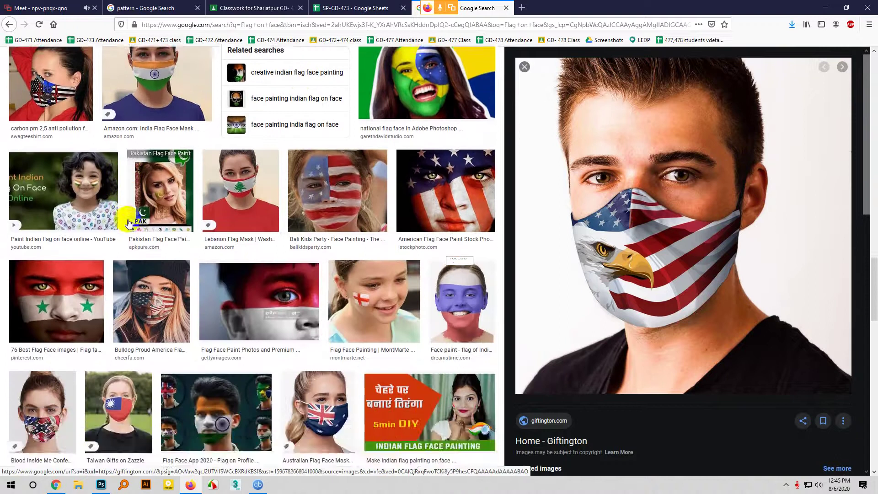
scroll(132, 227, "up", 5)
scroll(132, 228, "up", 15)
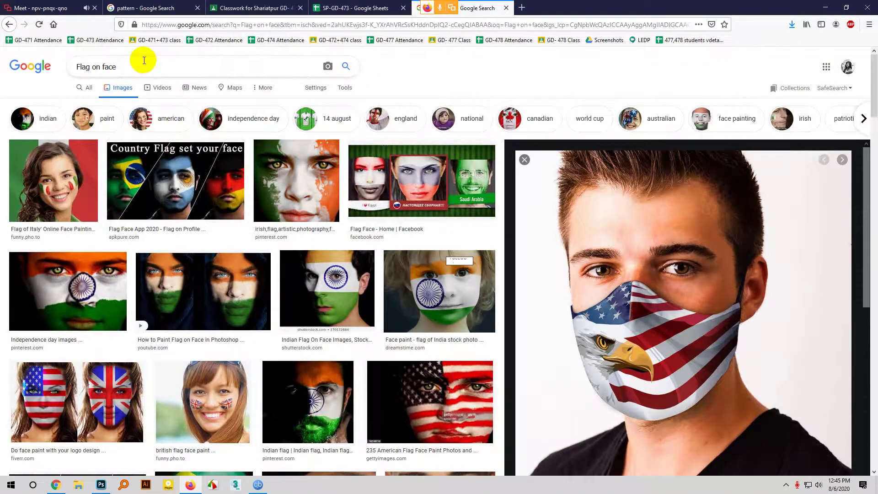
- Preview the "How to Paint Flag on Face in Photoshop" result and the Fiverr image of American and British flag faces
left_click(144, 65)
left_click(204, 269)
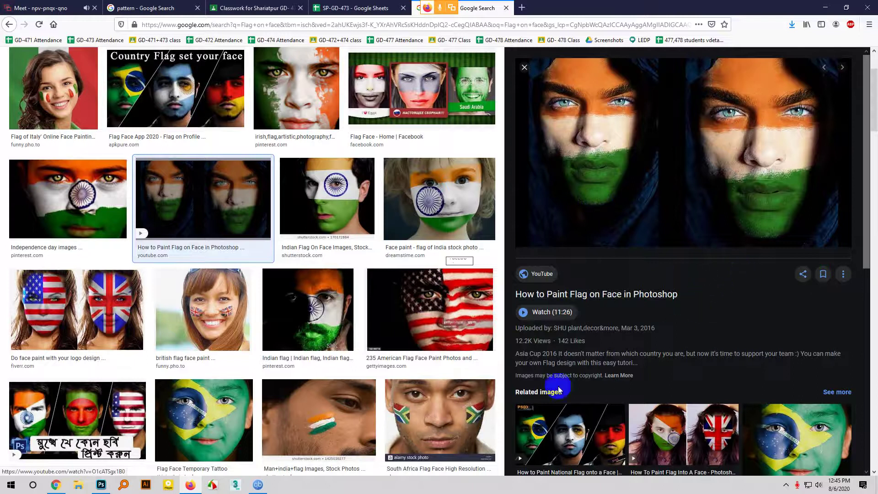
scroll(281, 456, "up", 1)
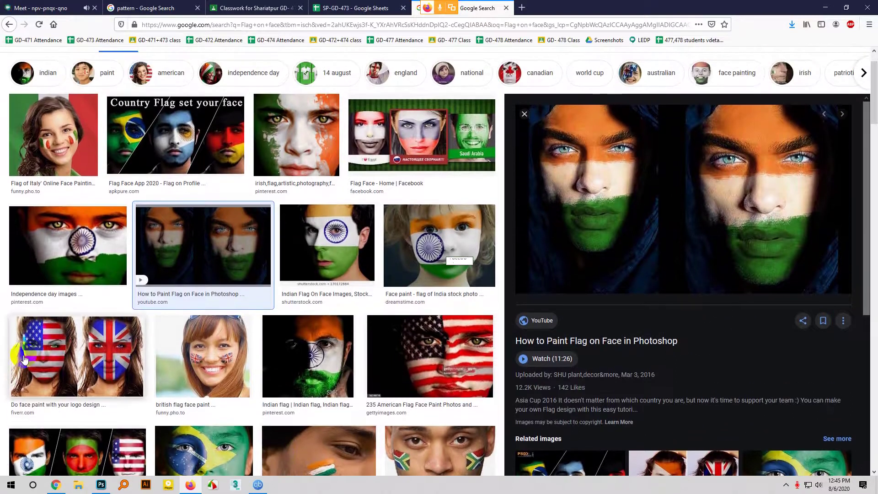
left_click(39, 343)
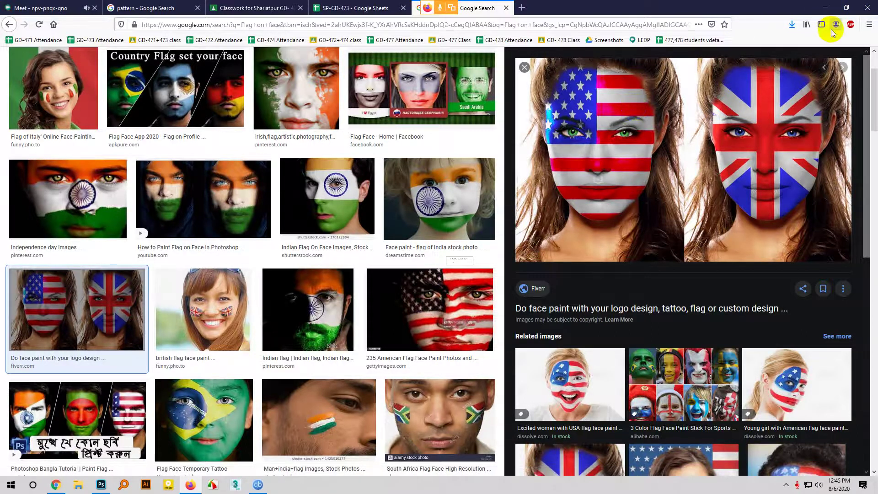
- Preview the young girl with American flag face paint from the Fiverr image's related images
scroll(722, 206, "up", 3)
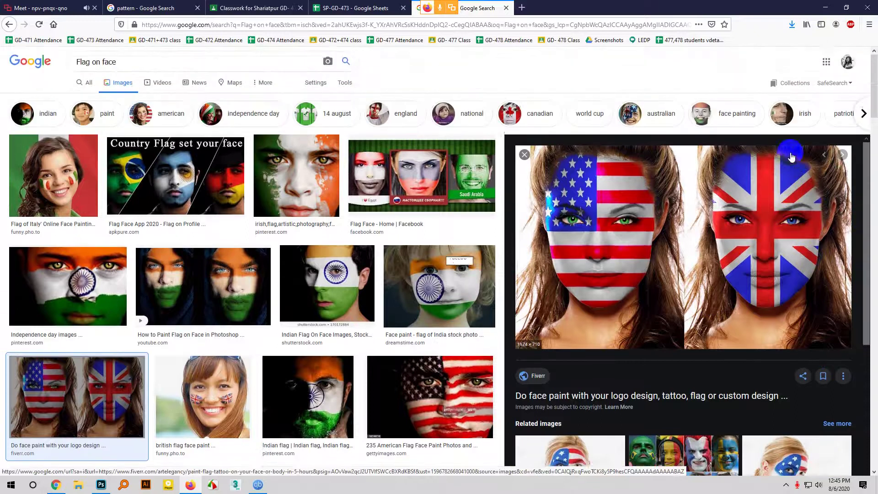
scroll(736, 193, "down", 5)
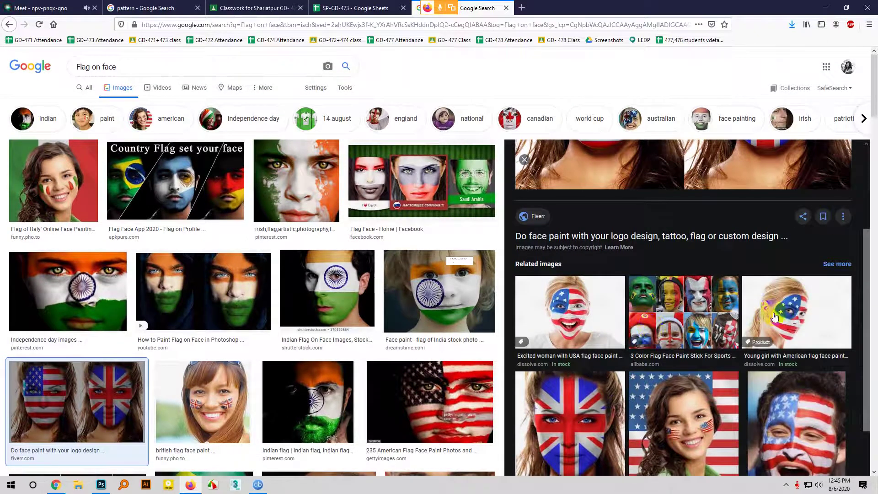
left_click(813, 306)
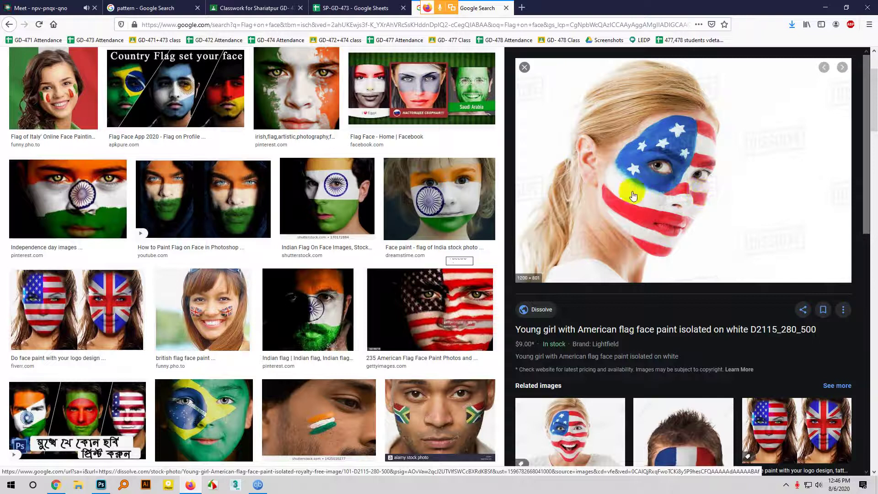
- Find and preview the Apple Graphic Studio image on painting flag art on a face further down the results
left_click(389, 293)
scroll(389, 293, "down", 8)
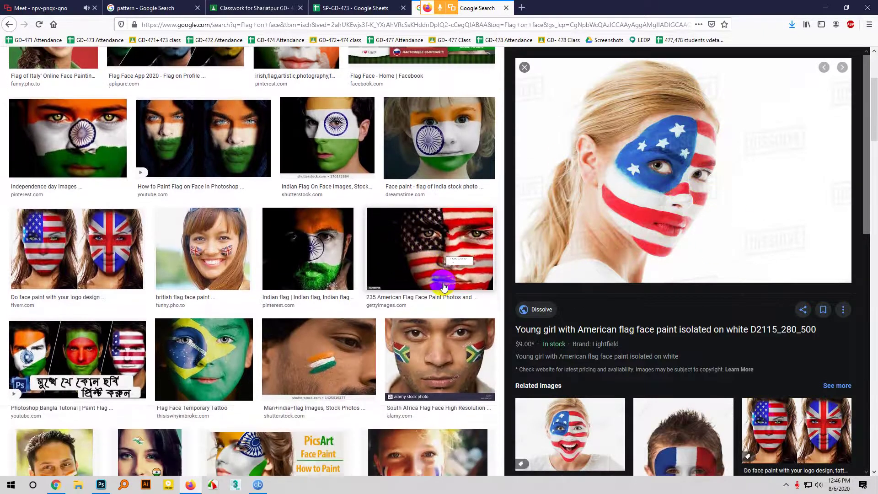
scroll(443, 285, "down", 3)
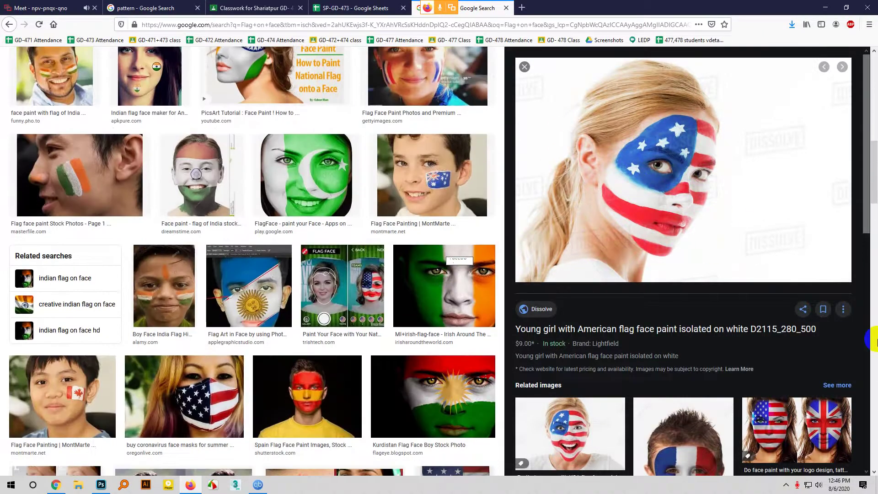
left_click(215, 293)
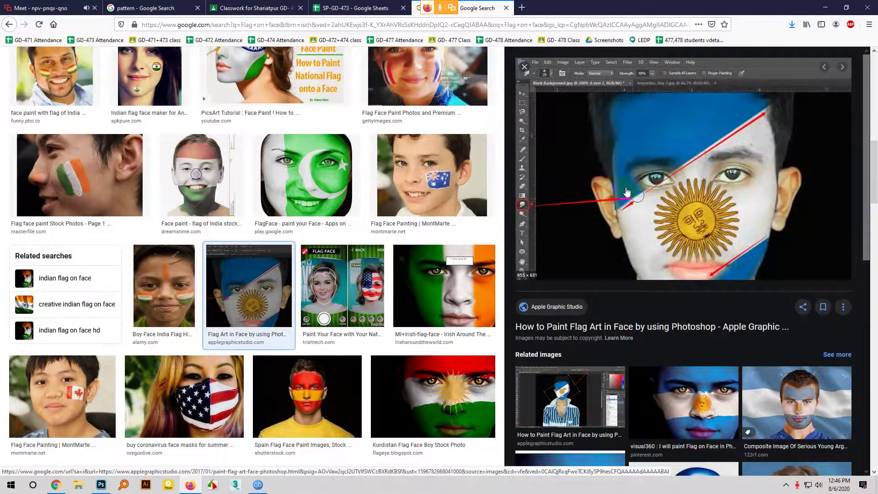
scroll(252, 229, "up", 6)
- Switch to Photoshop and show the whole patterned T-shirt in shirt main.psd
left_click(80, 4)
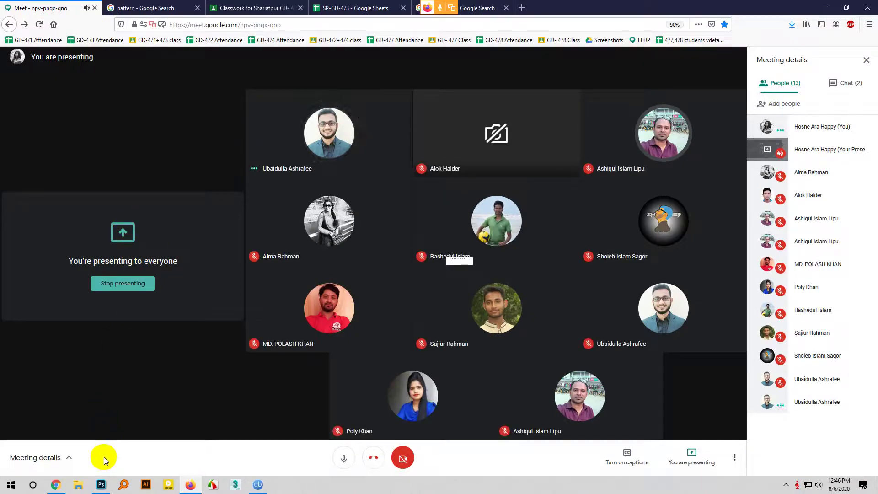
left_click(100, 486)
scroll(190, 281, "up", 3)
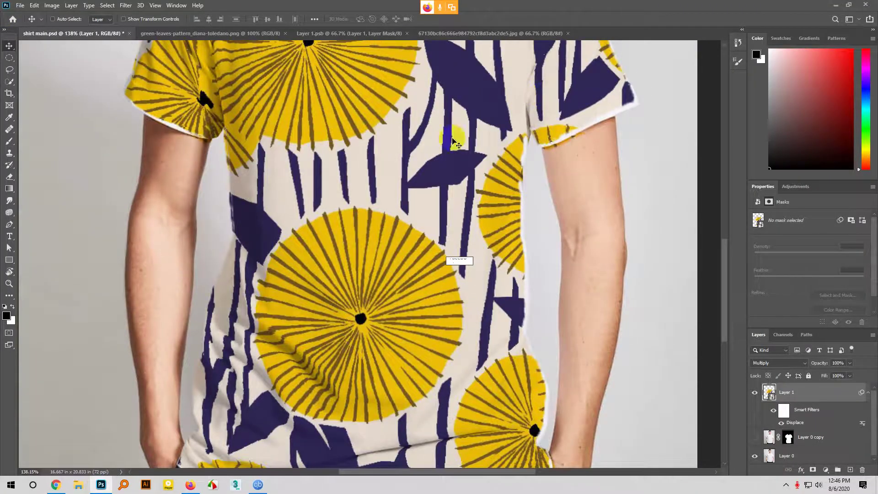
left_click(21, 5)
left_click(29, 15)
left_click(389, 169)
left_click(19, 4)
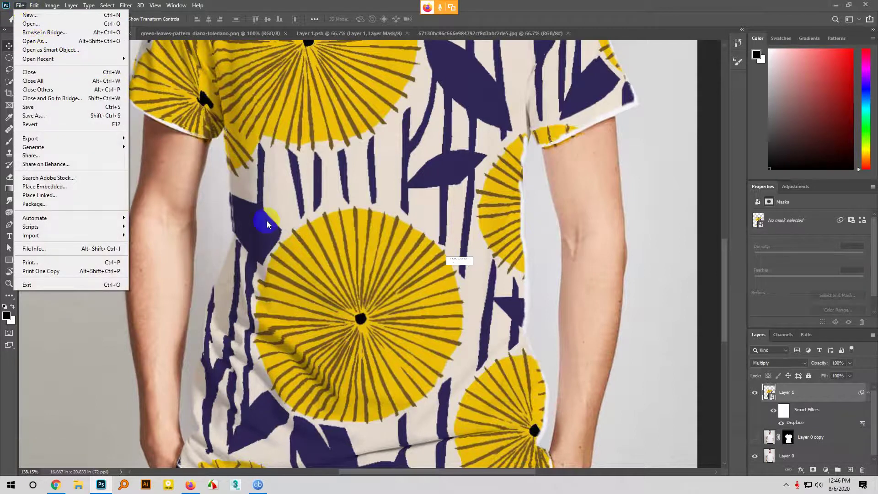
left_click(514, 352)
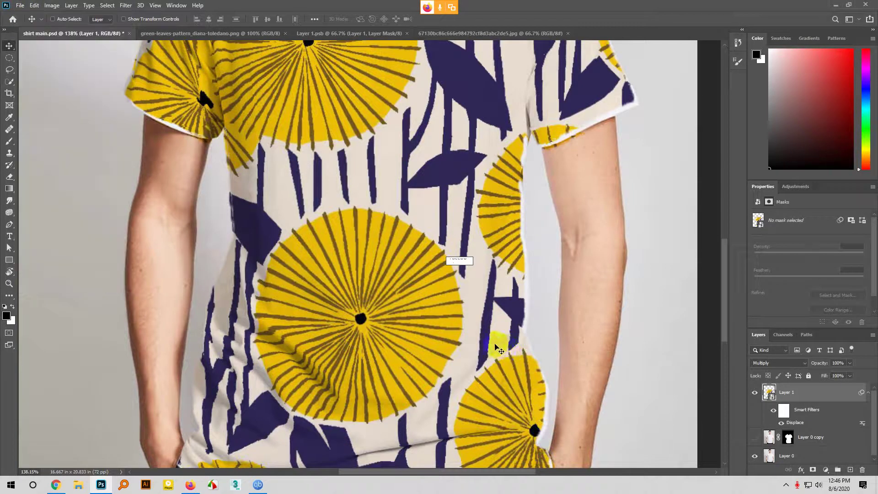
scroll(493, 346, "down", 5)
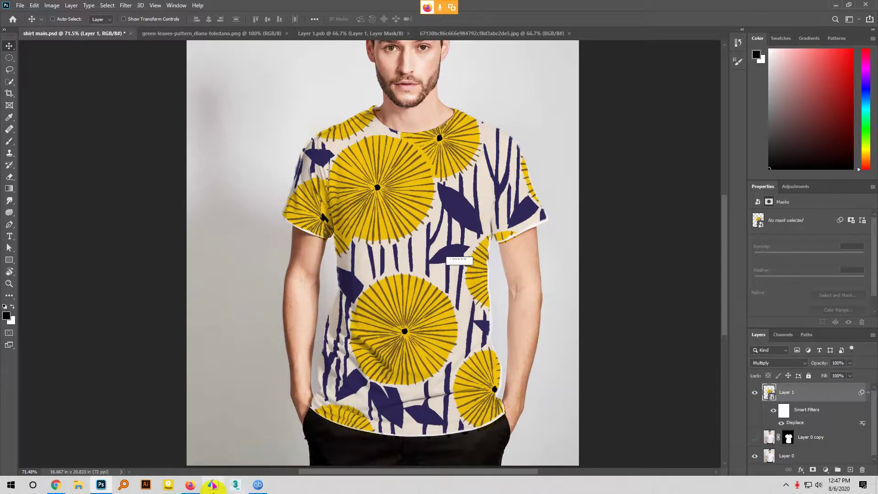
- Switch back to Firefox and open YouTube in a new tab
left_click(200, 485)
mouse_move(684, 298)
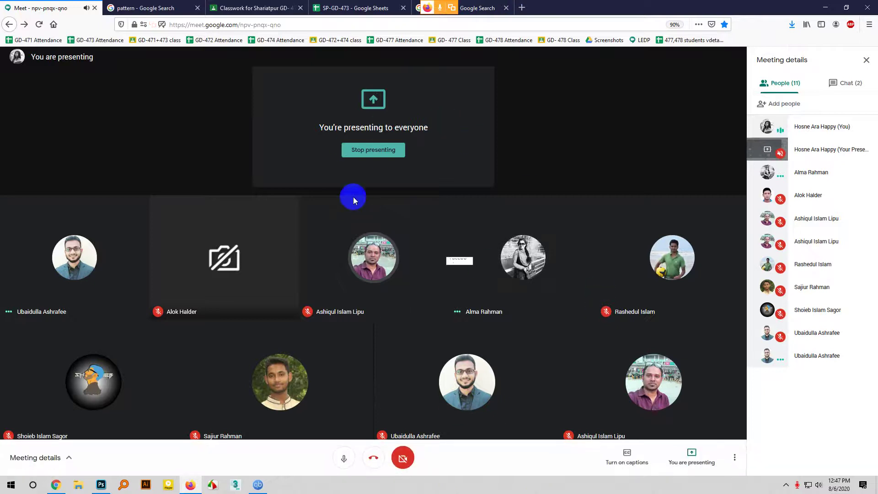
left_click(522, 8)
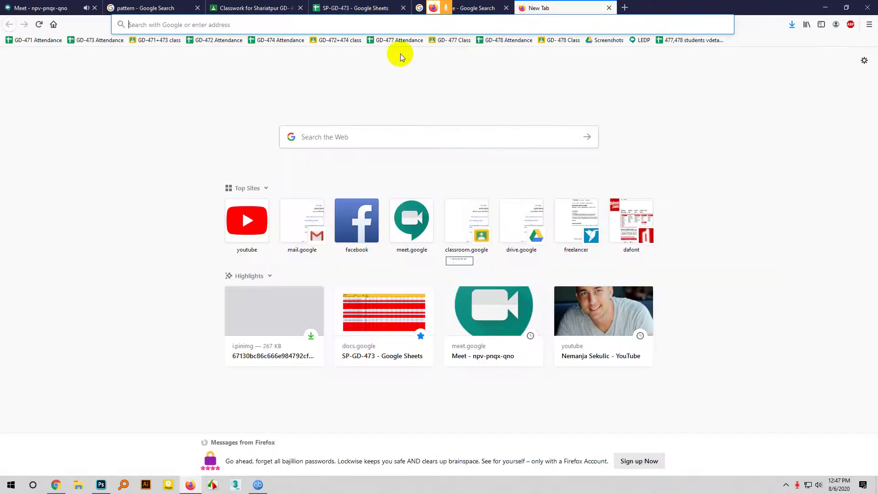
left_click(247, 219)
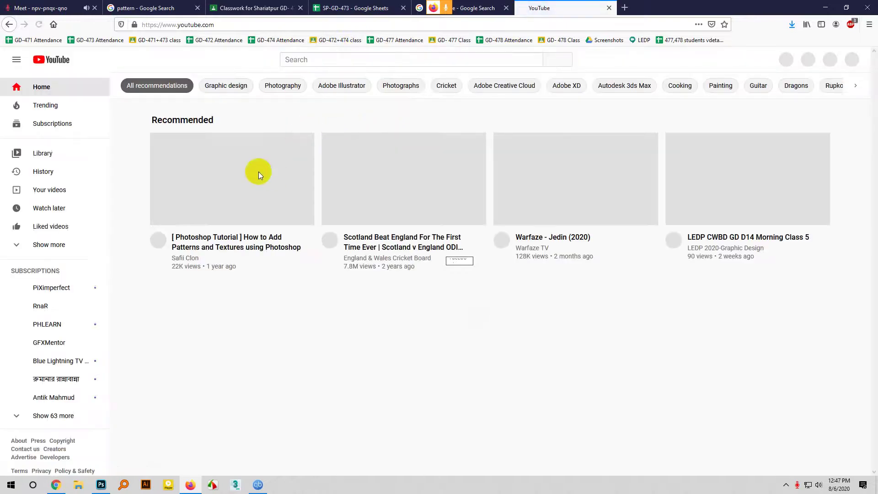
- Search YouTube for "change cloth pattern photoshop"
left_click(322, 61)
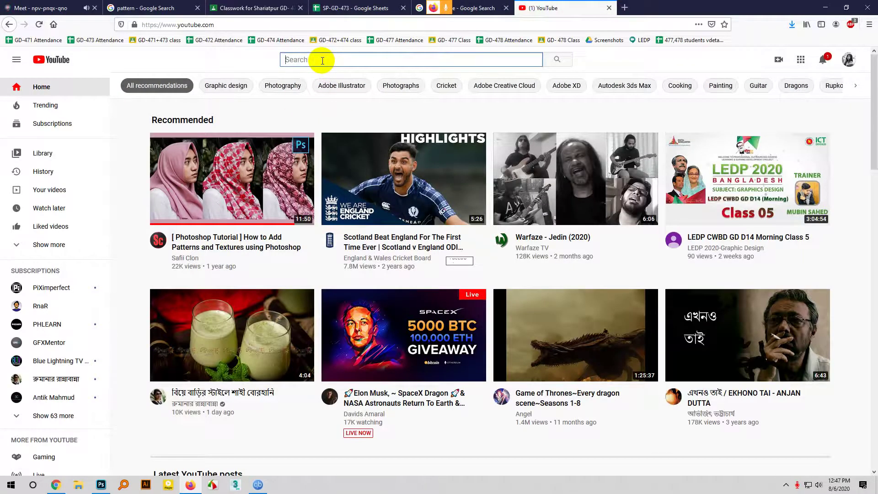
key("Return")
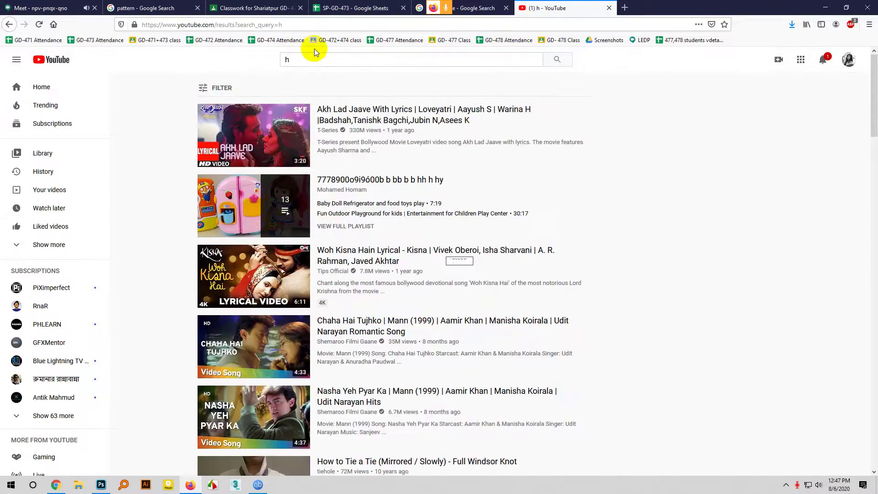
left_click(311, 56)
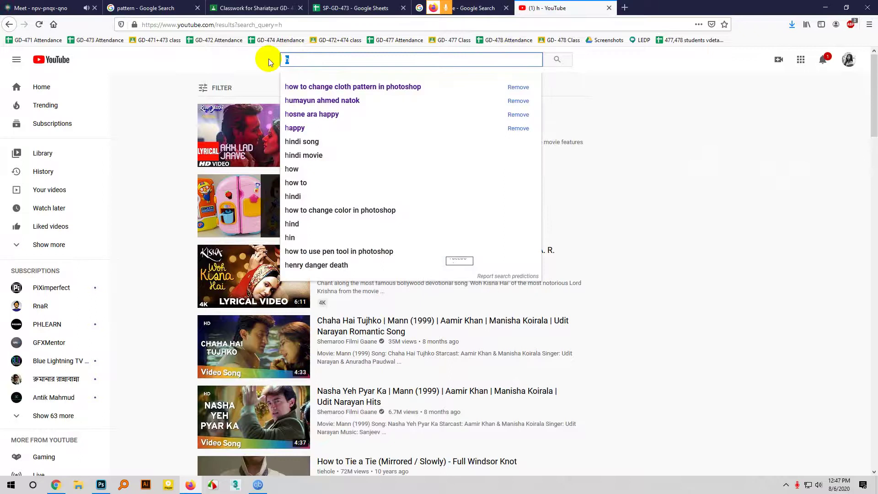
type("chan")
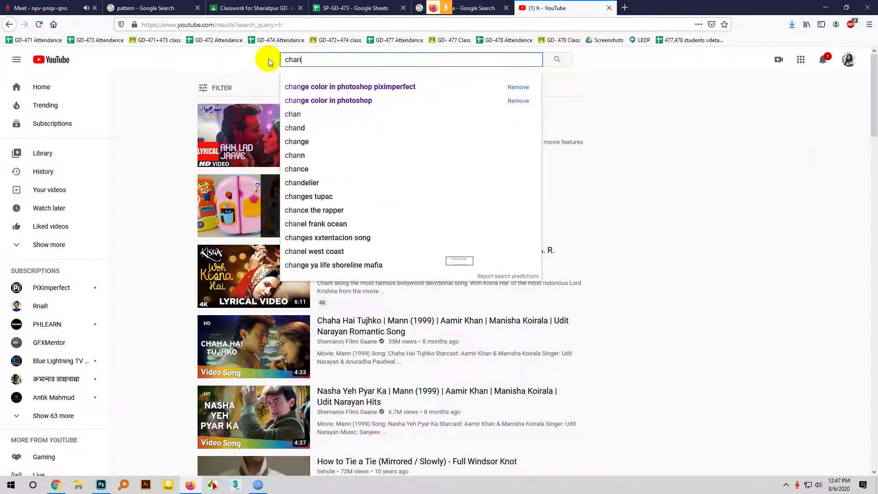
type("ge")
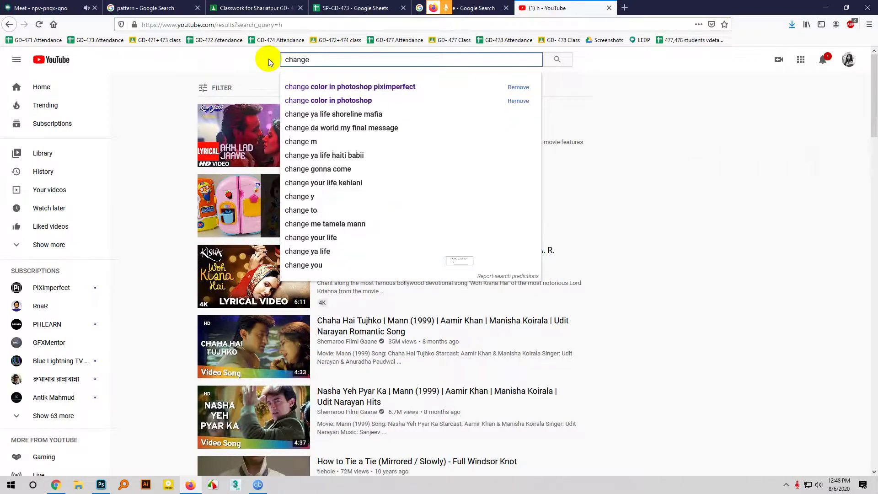
type(" cloth patt")
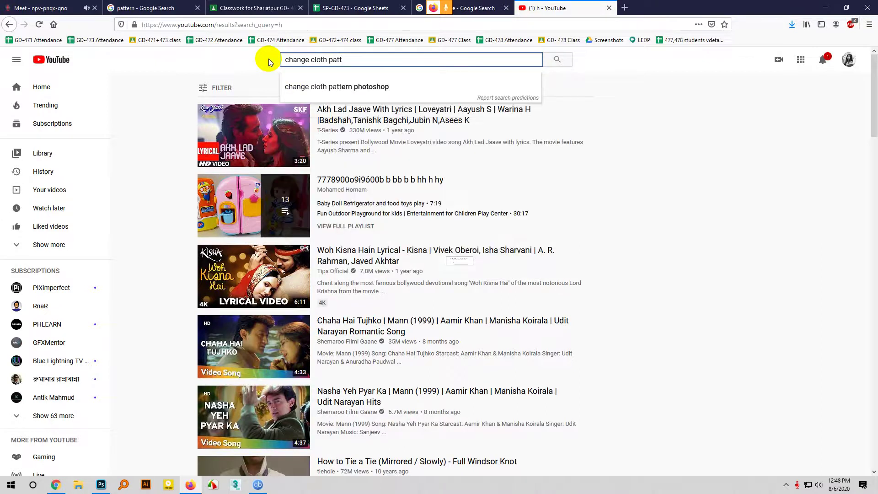
key("Down")
key("Return")
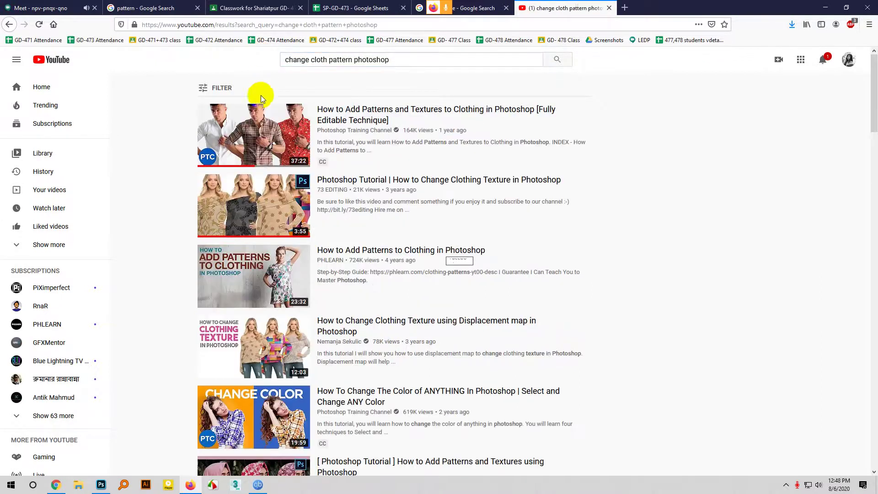
- Open "How to Add Patterns and Textures to Clothing in Photoshop" and reload it without the t=1154s time parameter in its address
left_click(256, 131)
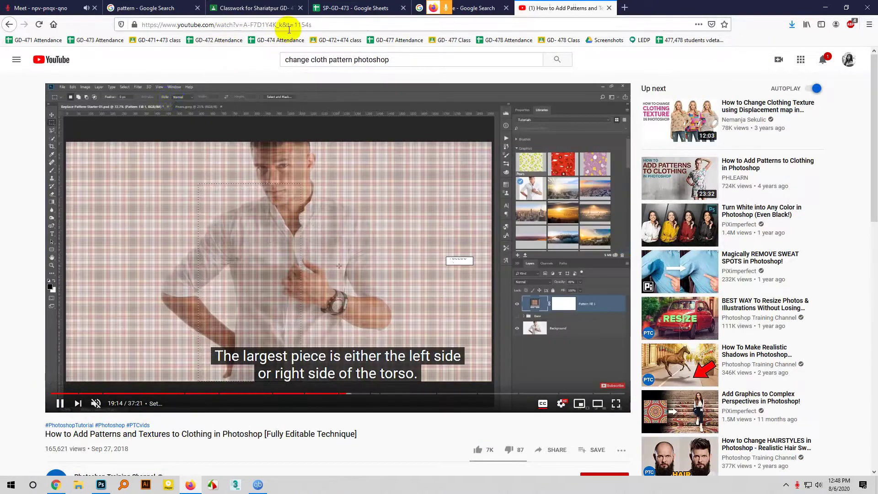
left_click_drag(289, 25, 340, 22)
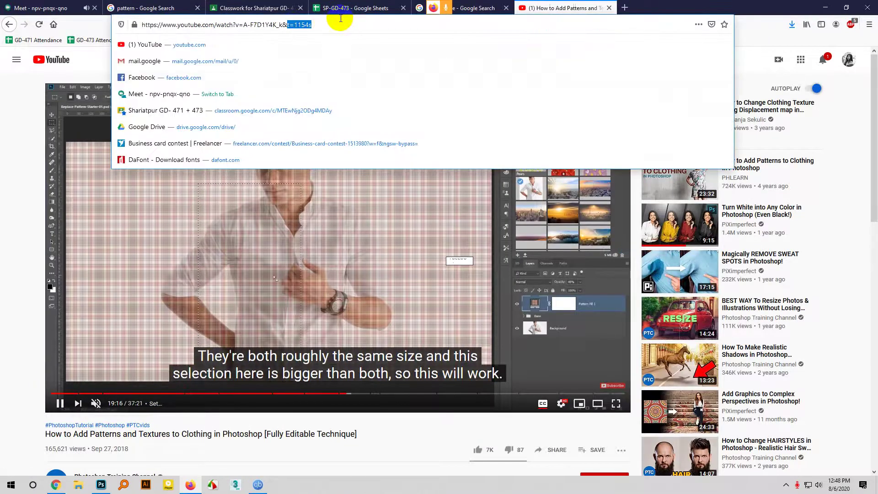
key("BackSpace")
key("Return")
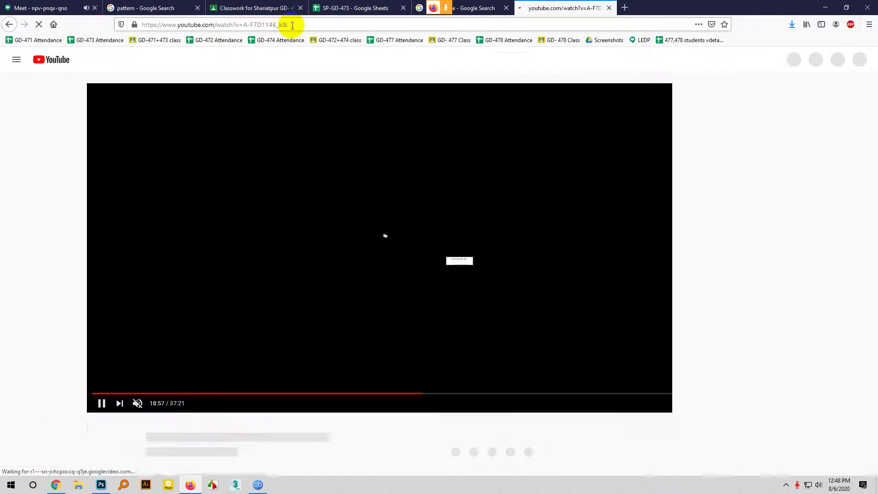
- Copy the clothing pattern tutorial's link and send it to everyone in the Meet chat
left_click(284, 25)
key("ctrl+c")
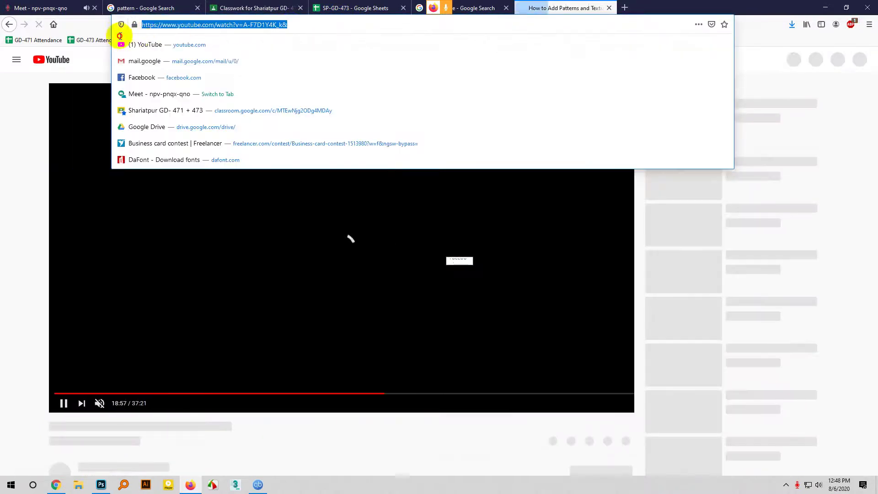
right_click(165, 27)
left_click(187, 54)
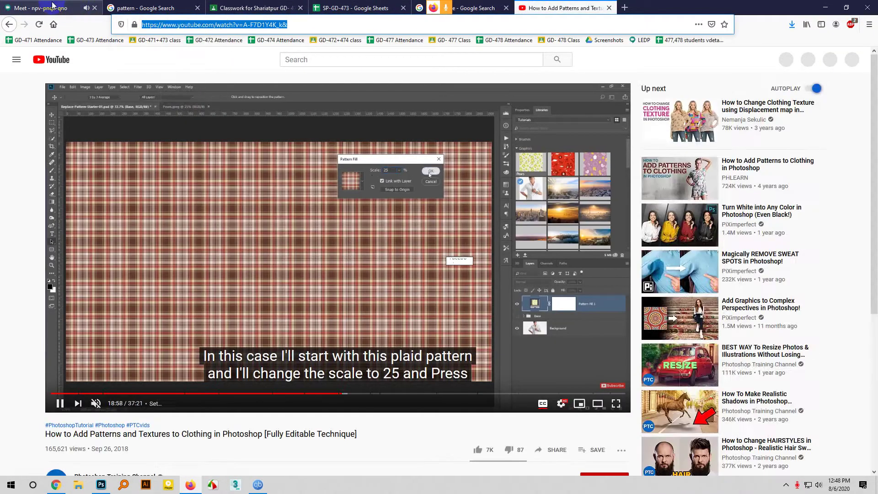
left_click(41, 8)
left_click(865, 87)
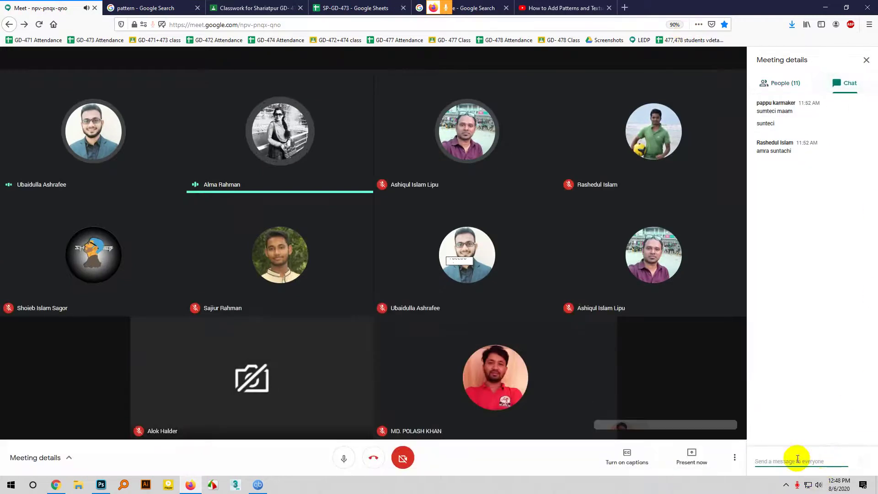
key("ctrl+v")
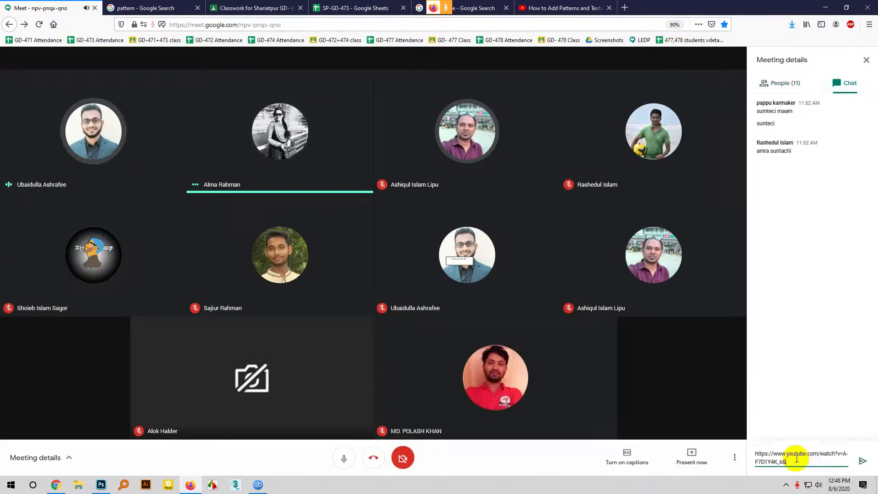
key("Return")
- Pause the tutorial video and close its page, returning to the participant list of the Meet call
left_click(562, 8)
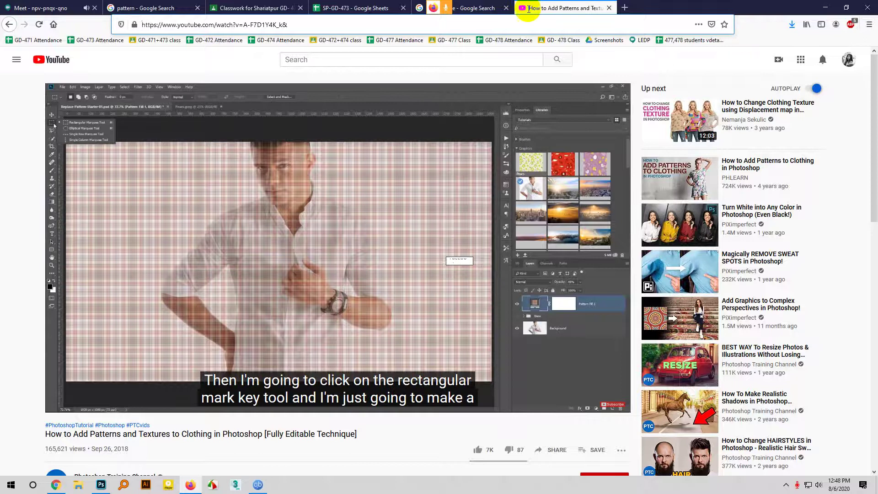
left_click(371, 288)
key("XF86AudioRaiseVolume")
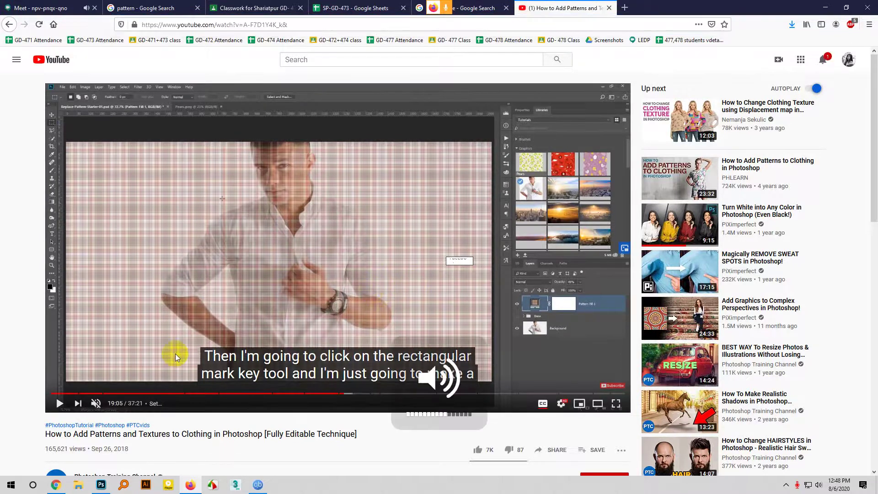
left_click(609, 7)
left_click(10, 4)
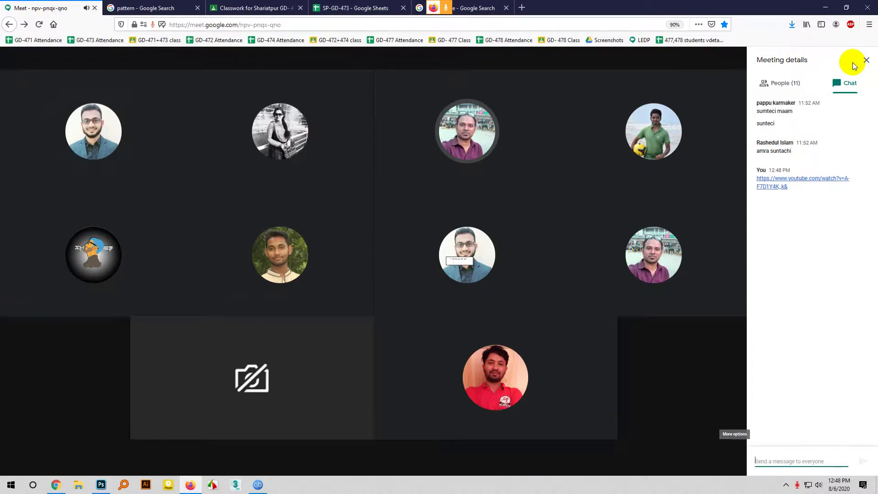
left_click(771, 85)
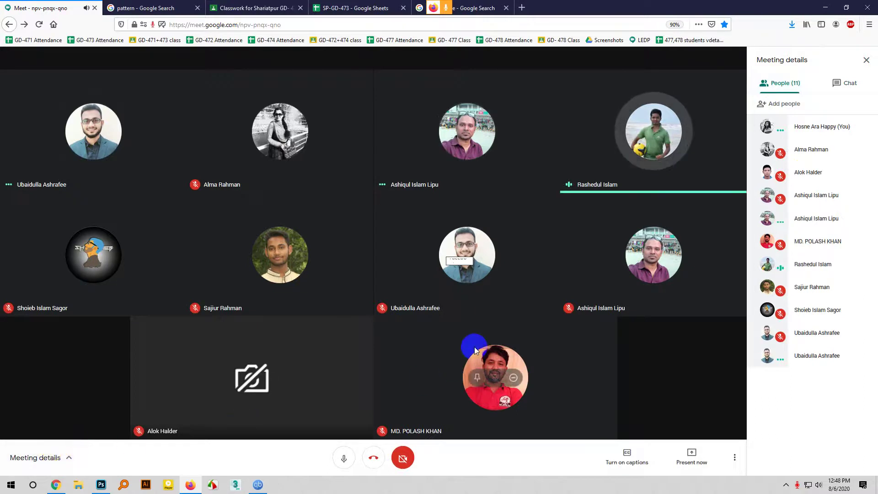
left_click(147, 484)
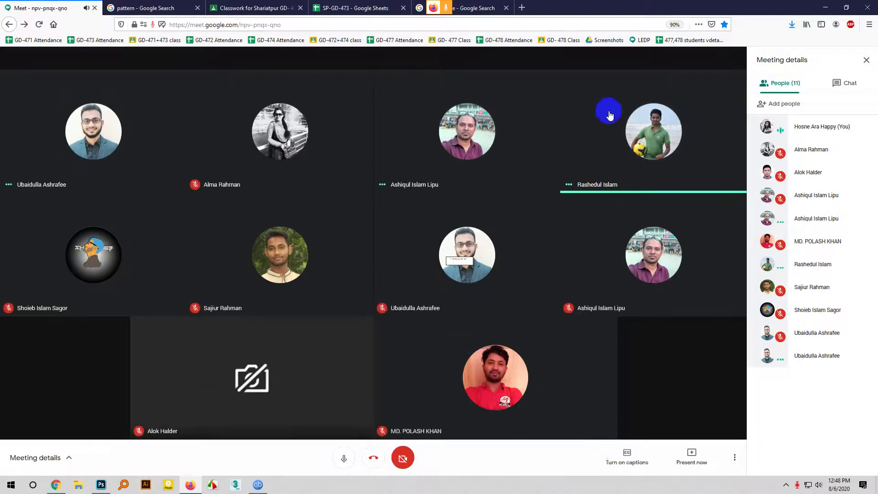
left_click(480, 8)
left_click(352, 7)
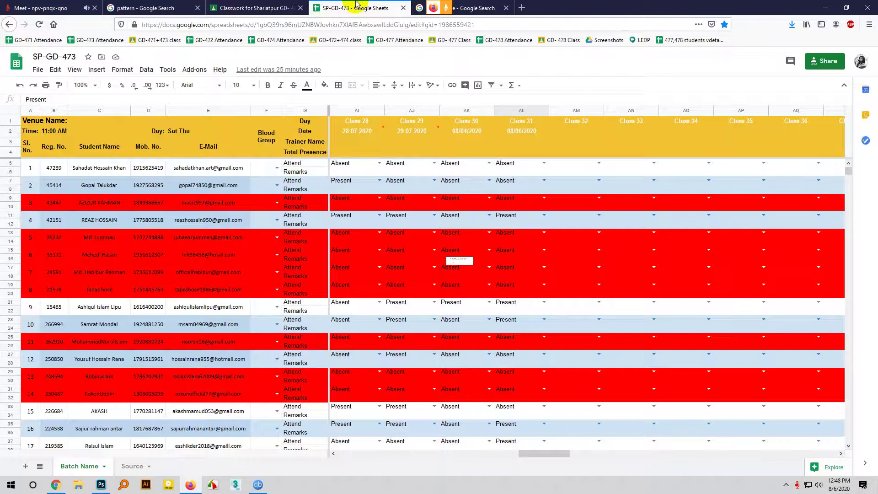
left_click(44, 8)
mouse_move(34, 280)
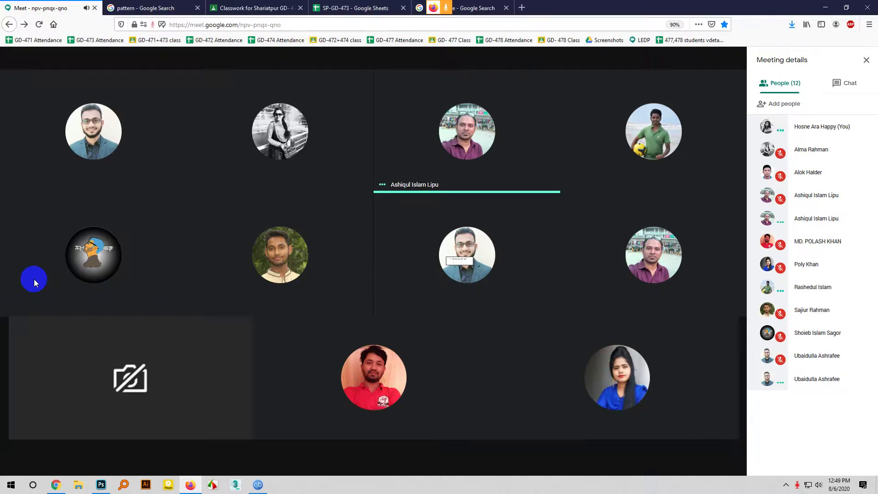
mouse_move(331, 183)
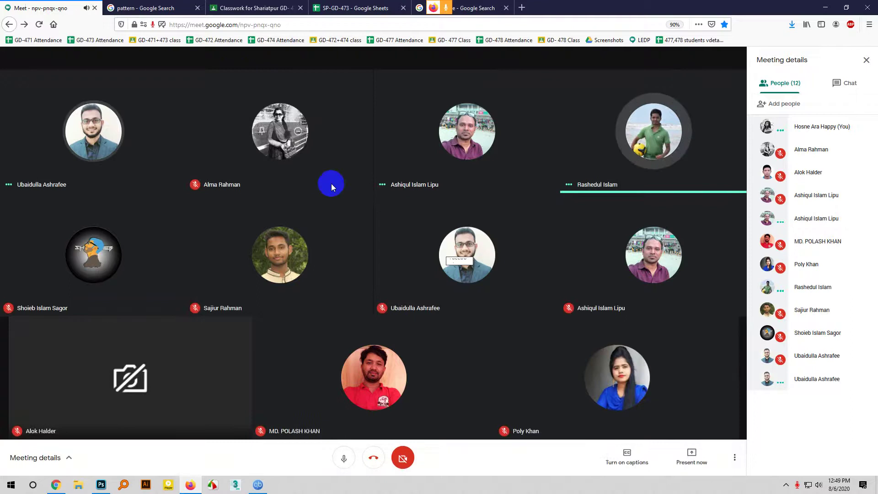
key("XF86AudioRaiseVolume")
key("XF86AudioRaiseVolume")
key("XF86AudioRaiseVolume")
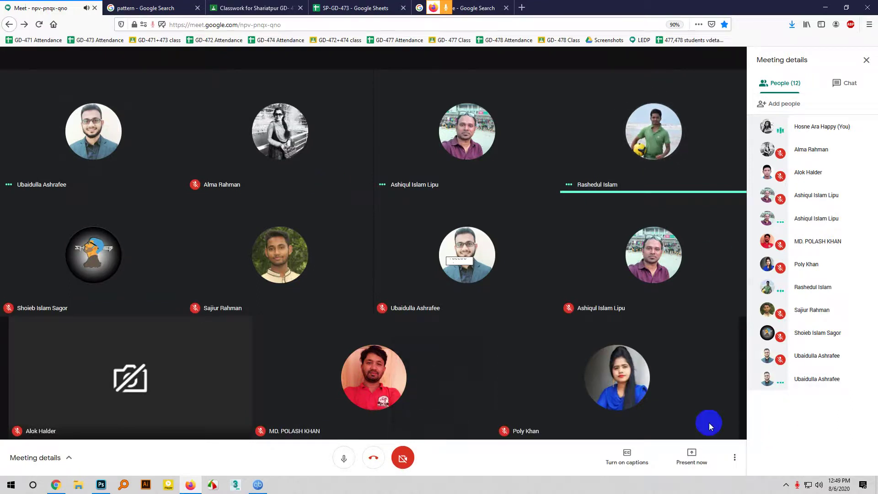
- Present the entire screen to everyone in the Meet call and allow the browser to share it
left_click(697, 473)
left_click(700, 401)
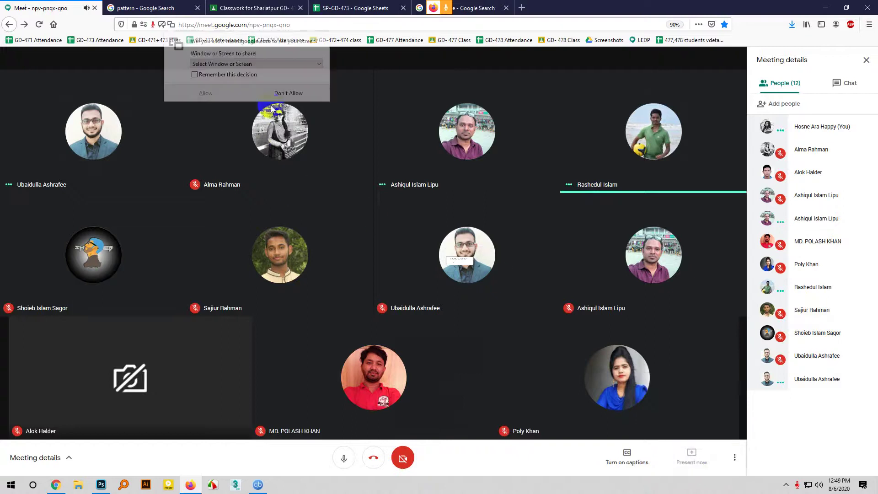
left_click(252, 67)
left_click(251, 122)
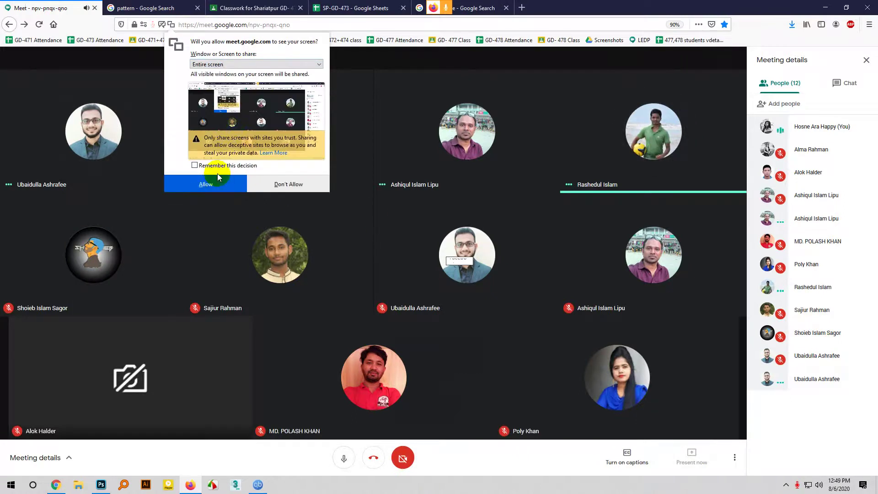
left_click(215, 184)
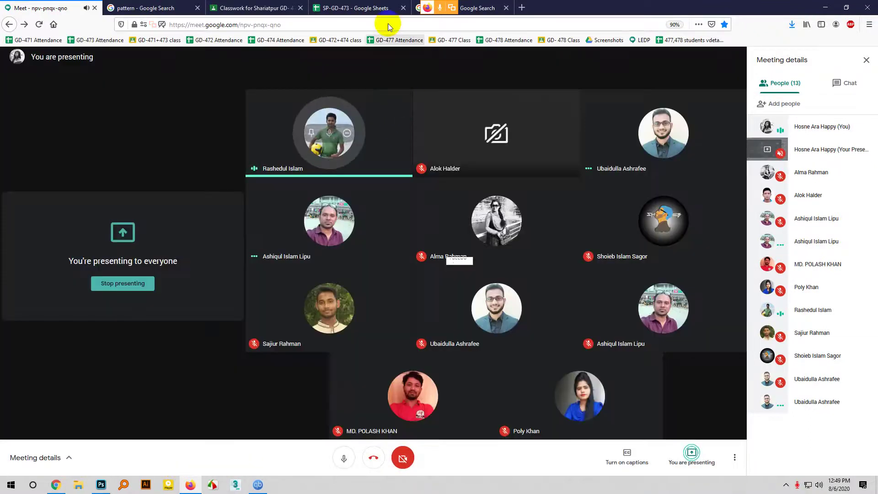
- Show the participants the "Flag on face" image results from the beginning of the page
left_click(383, 5)
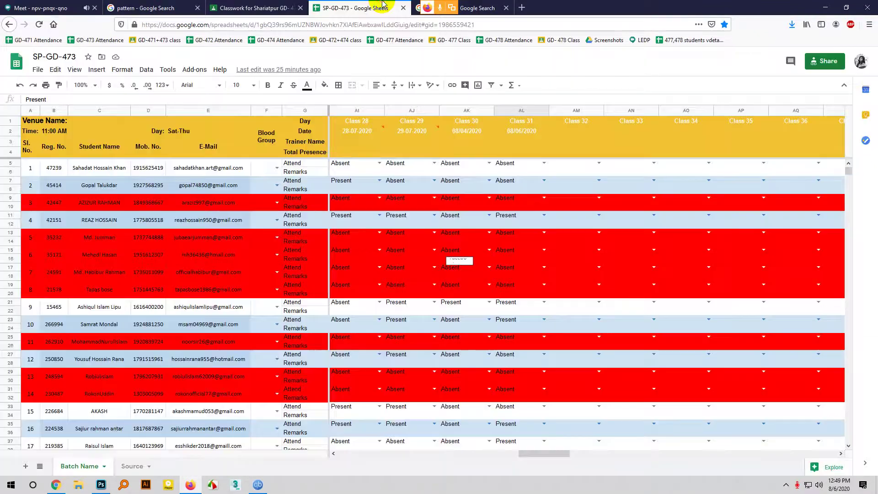
left_click(475, 8)
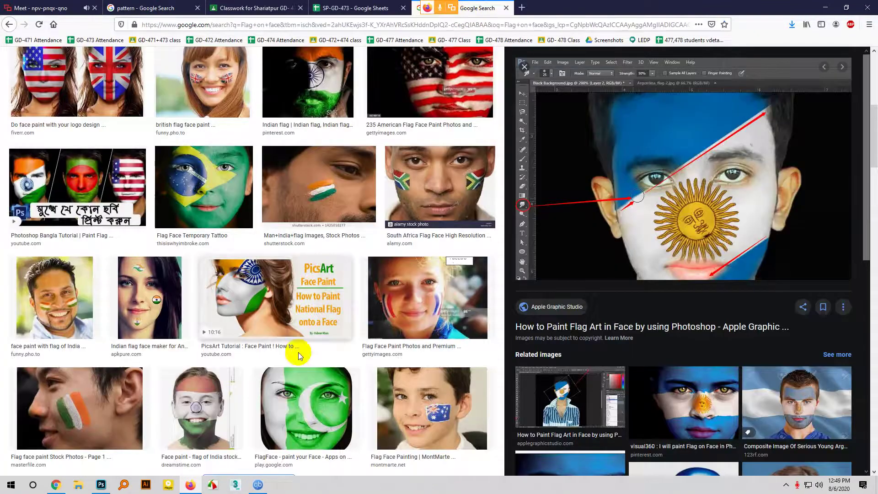
scroll(275, 412, "up", 4)
scroll(270, 424, "up", 3)
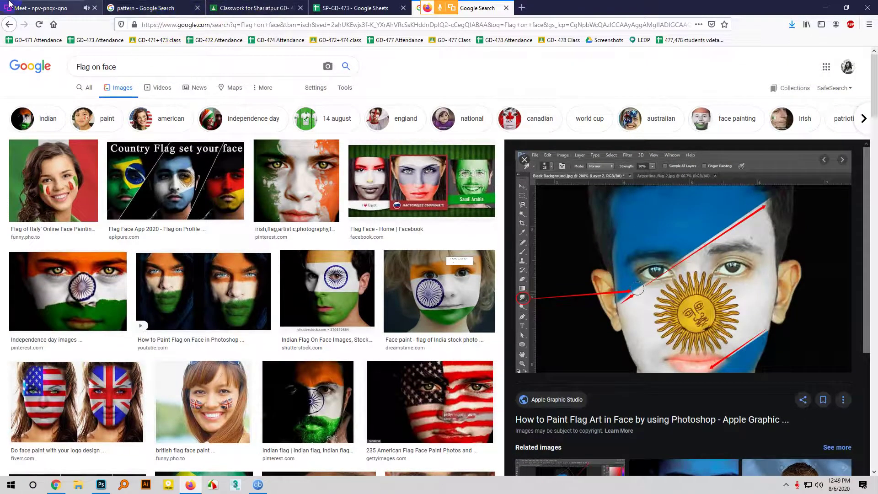
- Open the clothing pattern tutorial from the link in the Meet chat and pause the video
left_click(43, 6)
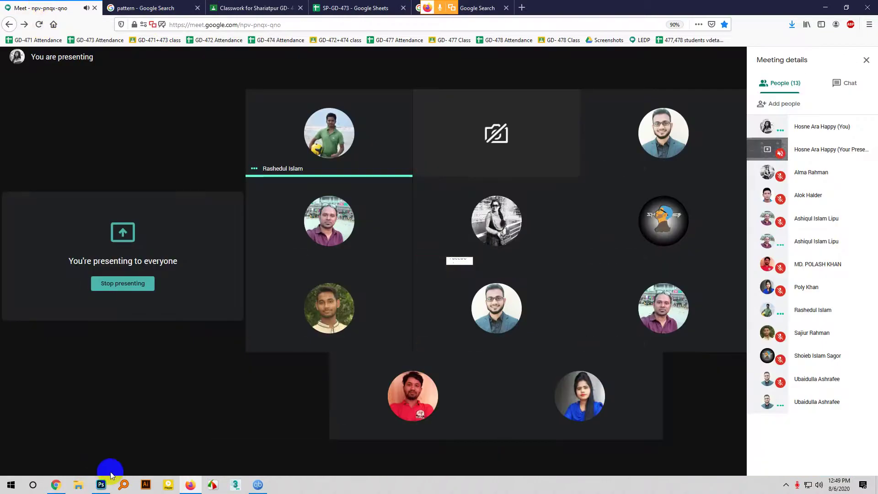
left_click(845, 83)
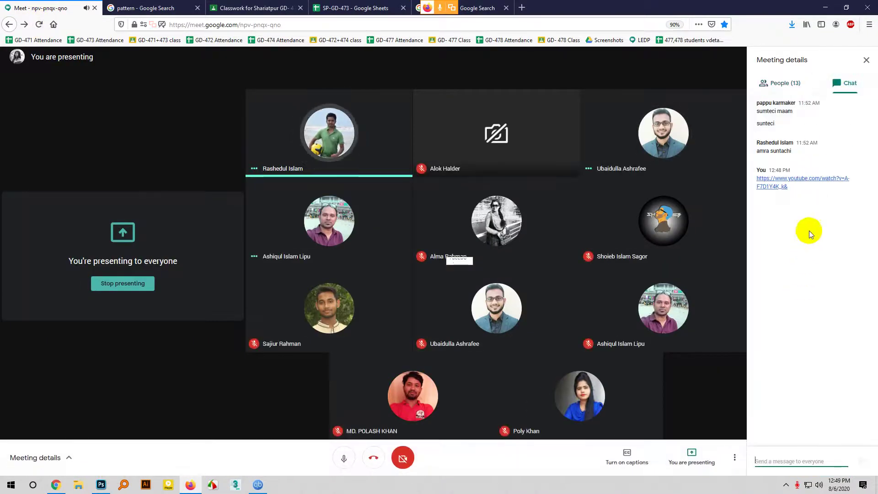
left_click(786, 183)
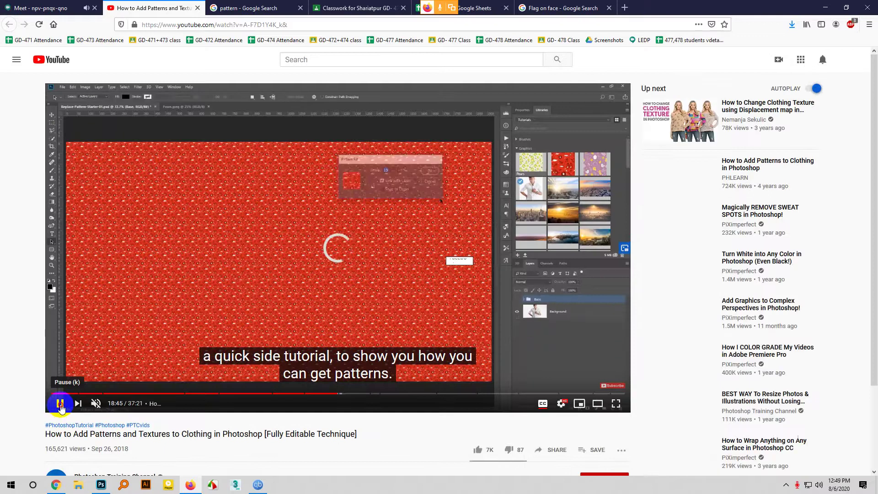
left_click(60, 405)
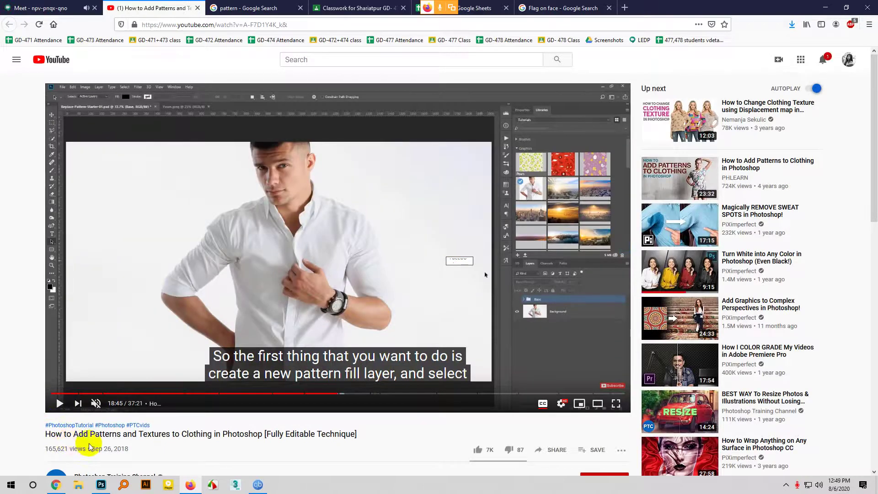
- Skip the paused tutorial to 37:07 near its end and go back to the Meet call
scroll(330, 380, "down", 1)
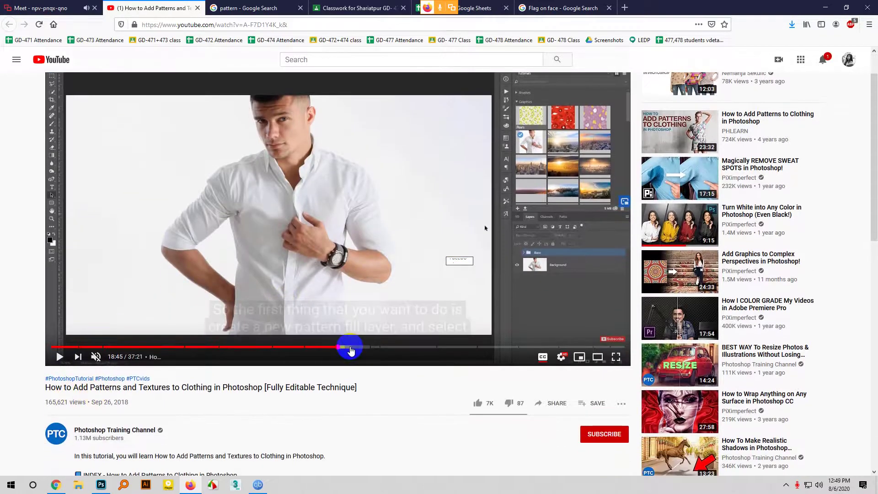
left_click_drag(372, 349, 619, 355)
scroll(114, 446, "up", 1)
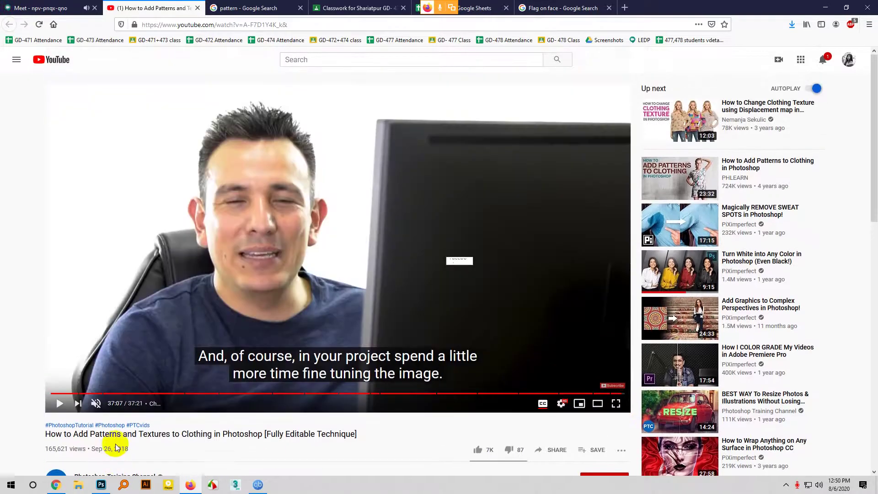
left_click(55, 7)
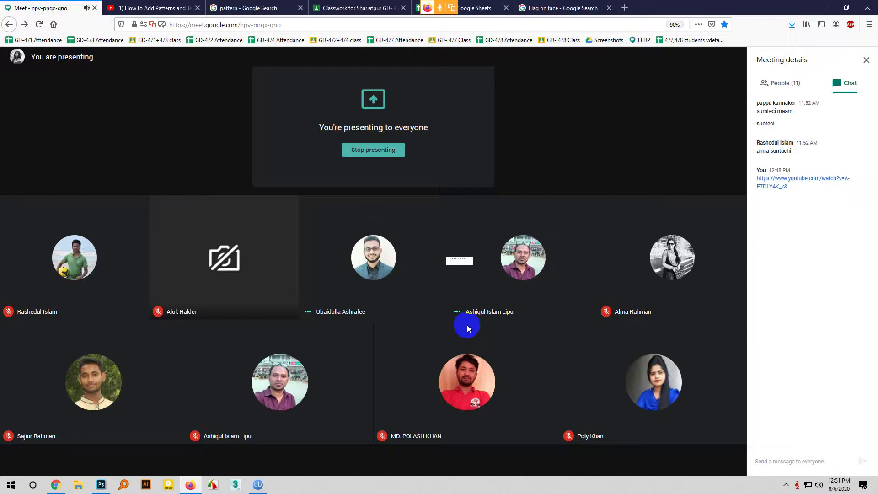
- Show the tutorial's title and description on its YouTube page again, and return to the Meet call
left_click(179, 5)
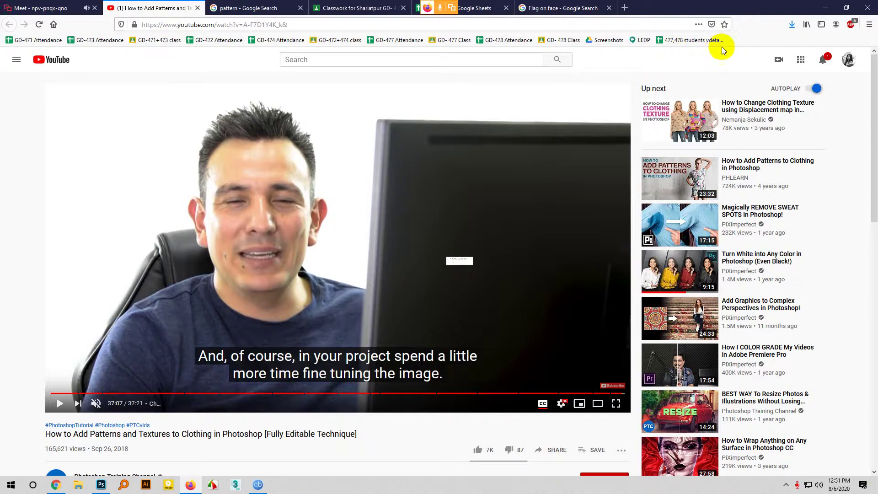
scroll(82, 275, "down", 2)
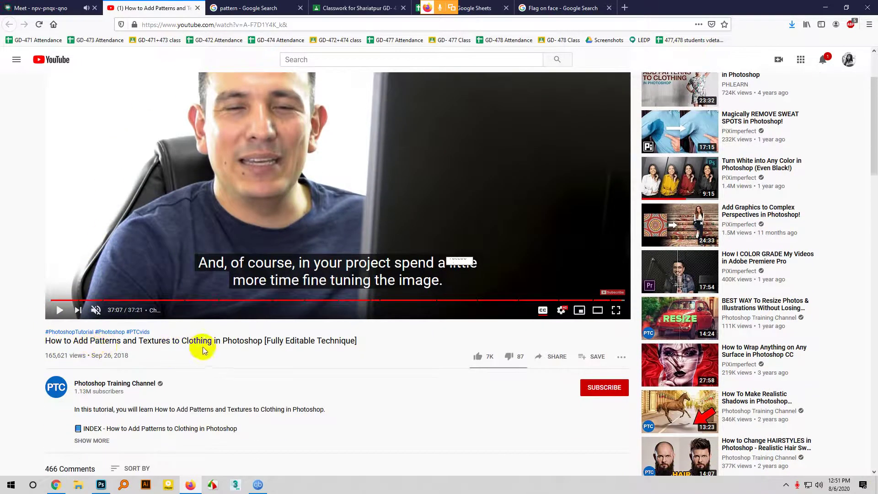
scroll(212, 391, "up", 2)
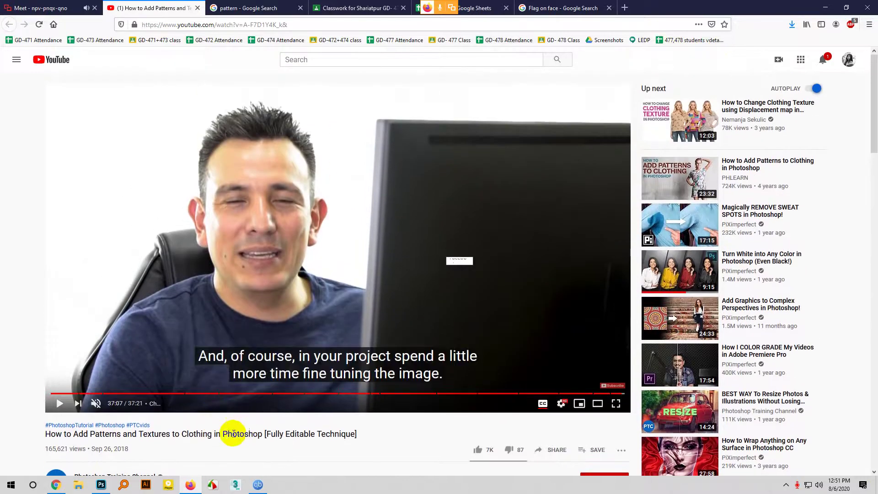
scroll(231, 431, "down", 2)
scroll(157, 355, "up", 2)
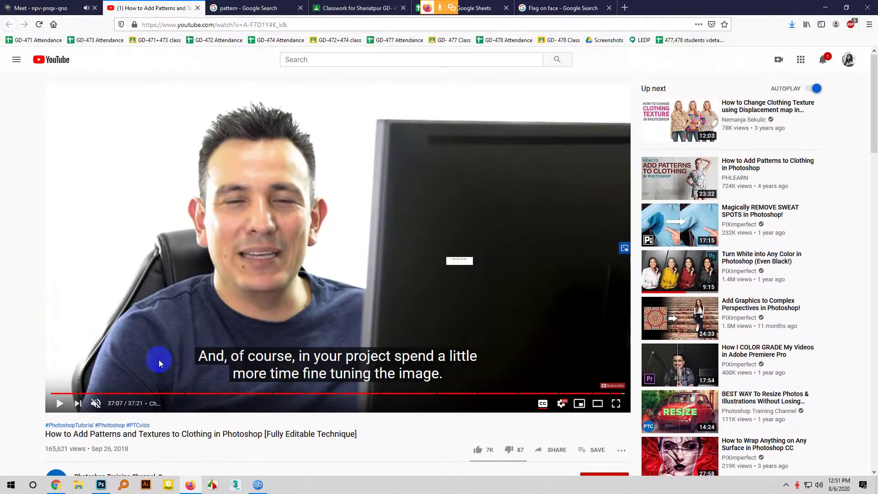
left_click(41, 8)
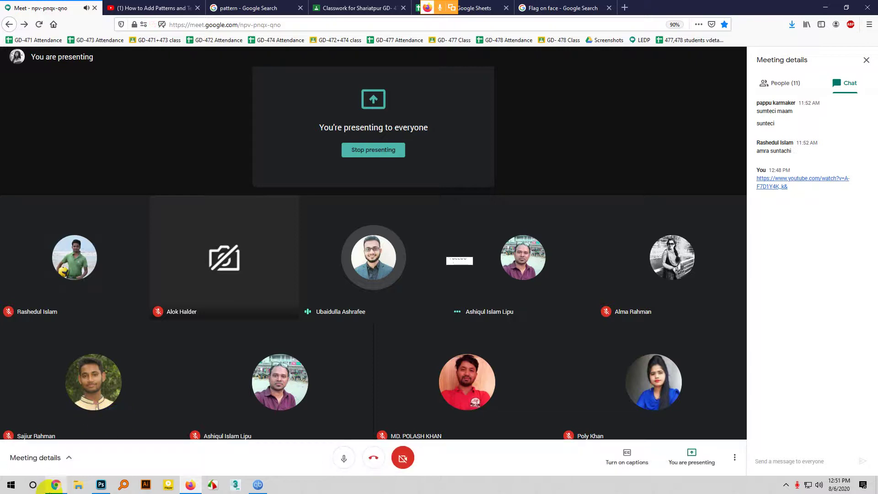
- Switch to Photoshop and show the whole patterned T-shirt image in shirt main.psd
left_click(98, 485)
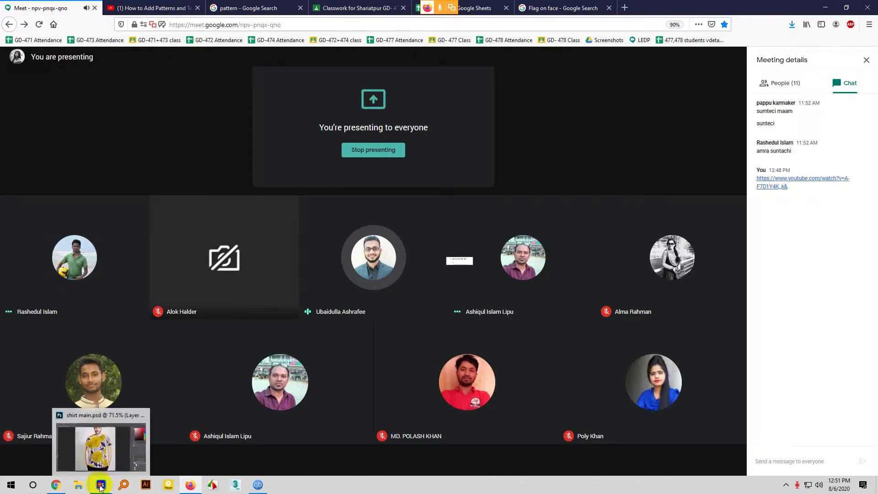
scroll(275, 402, "up", 1)
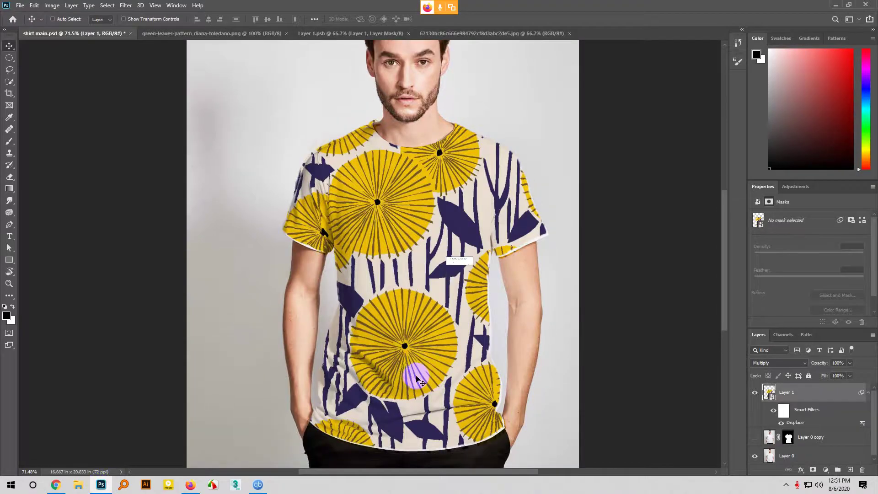
scroll(417, 379, "down", 2)
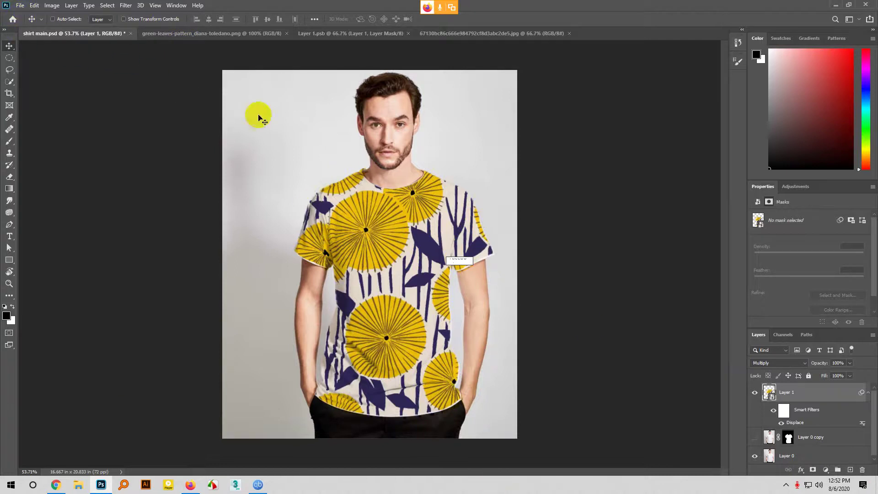
left_click(246, 49)
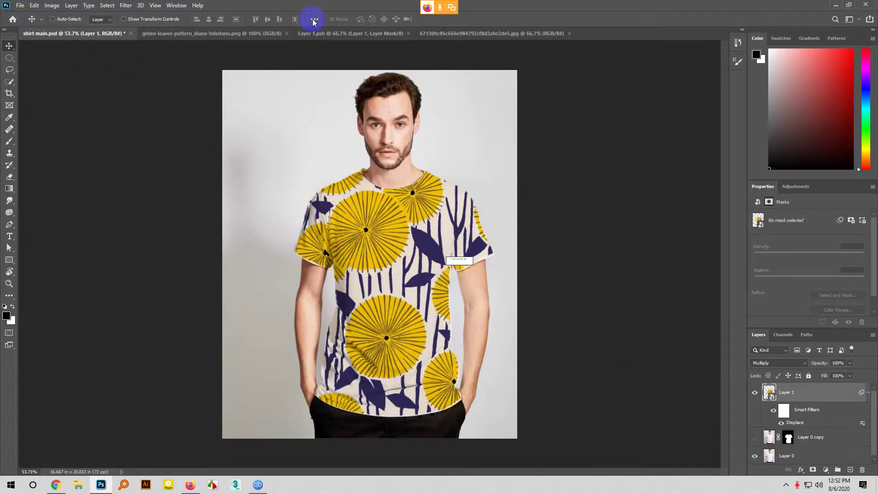
- Open the Oil Paint filter for the patterned Layer 1 and preview it on the shirt with Stylization 3.4
left_click(126, 5)
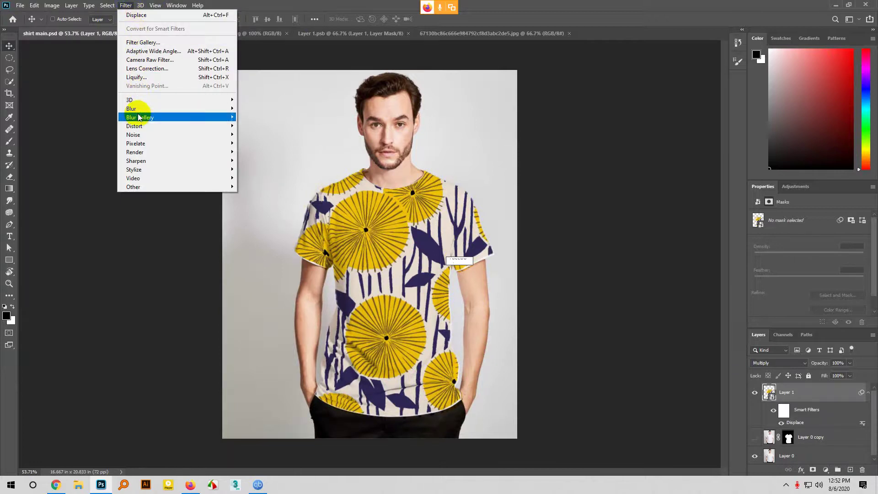
mouse_move(137, 126)
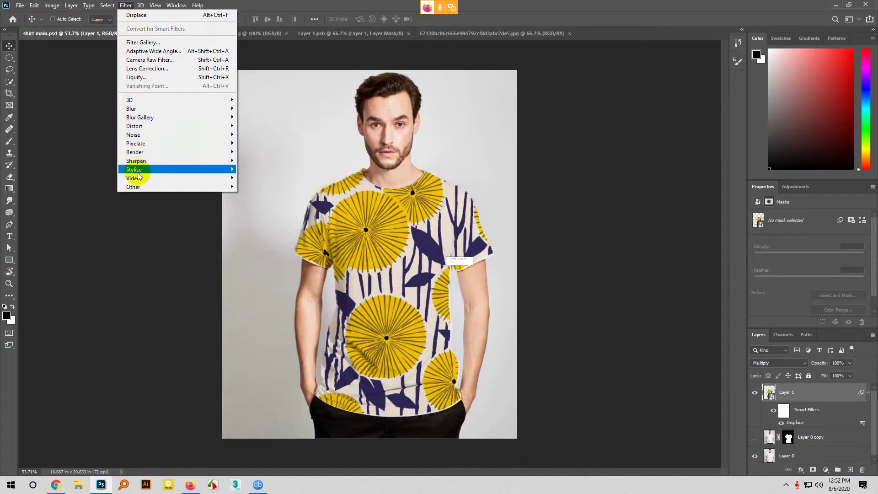
mouse_move(144, 176)
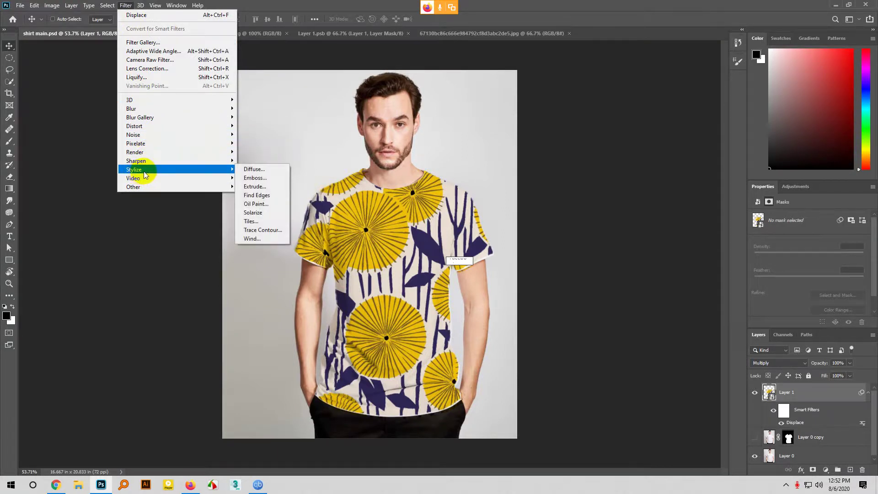
mouse_move(206, 174)
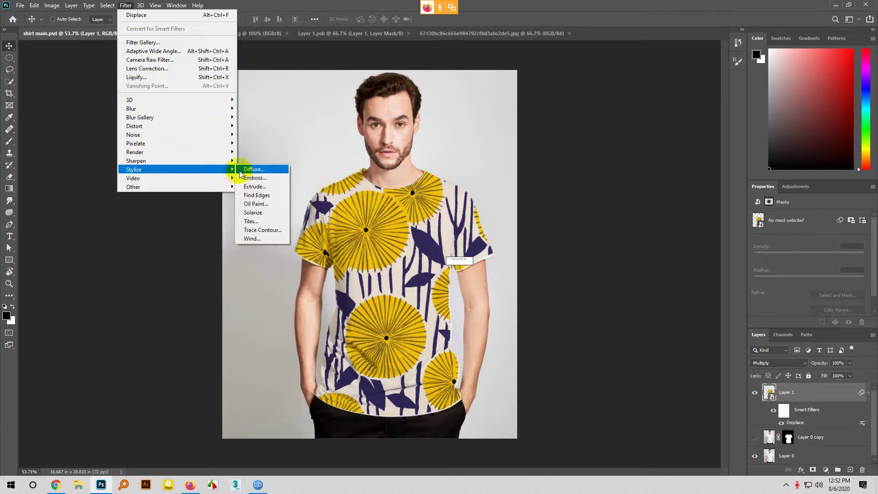
left_click(252, 204)
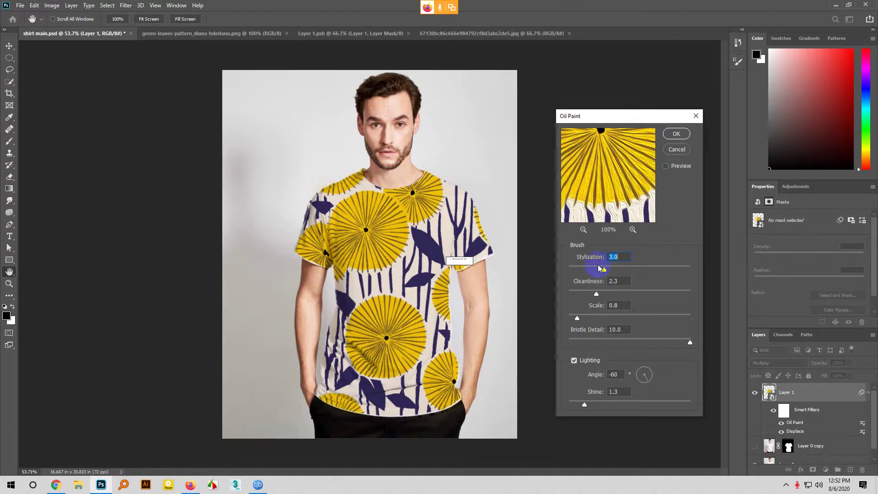
left_click(607, 269)
left_click_drag(608, 271, 613, 265)
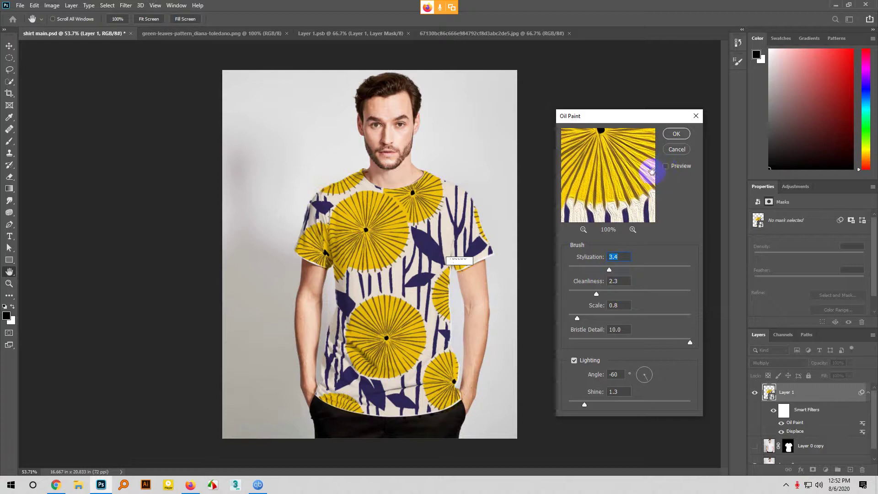
left_click(665, 166)
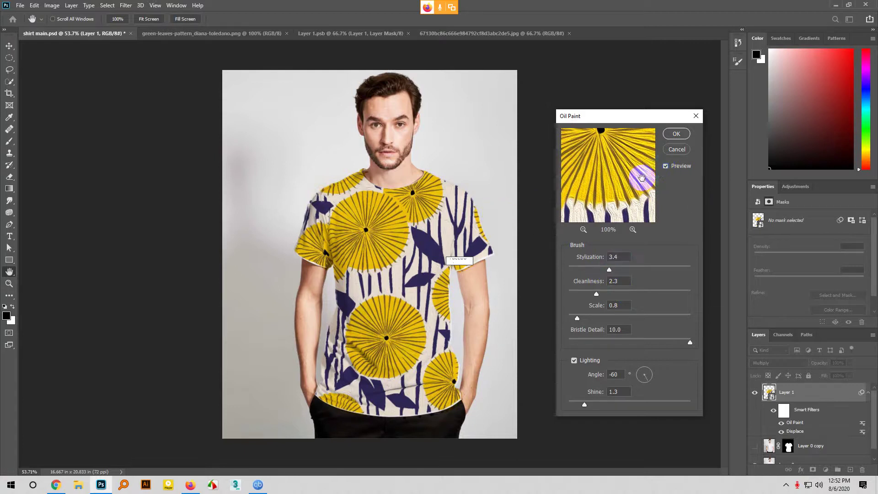
- Try Oil Paint Stylization 9.3 on the shirt pattern, and dismiss the filter without applying it
left_click(612, 270)
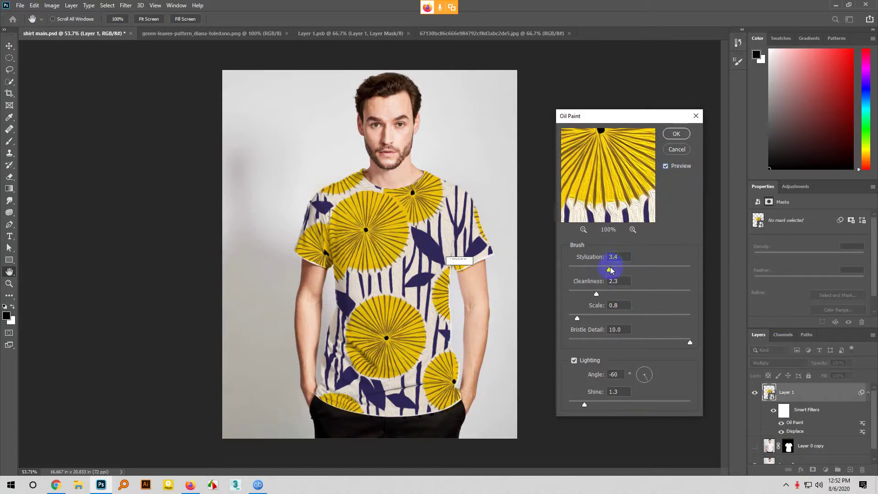
left_click_drag(611, 271, 681, 273)
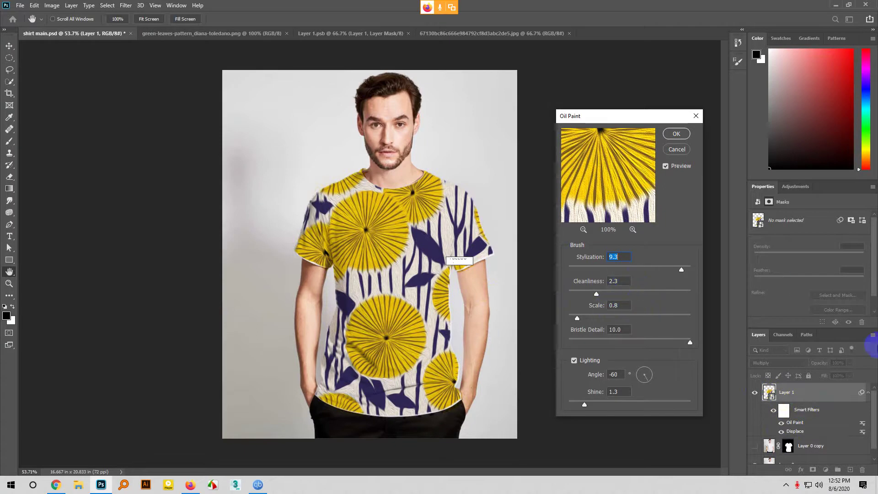
left_click(677, 149)
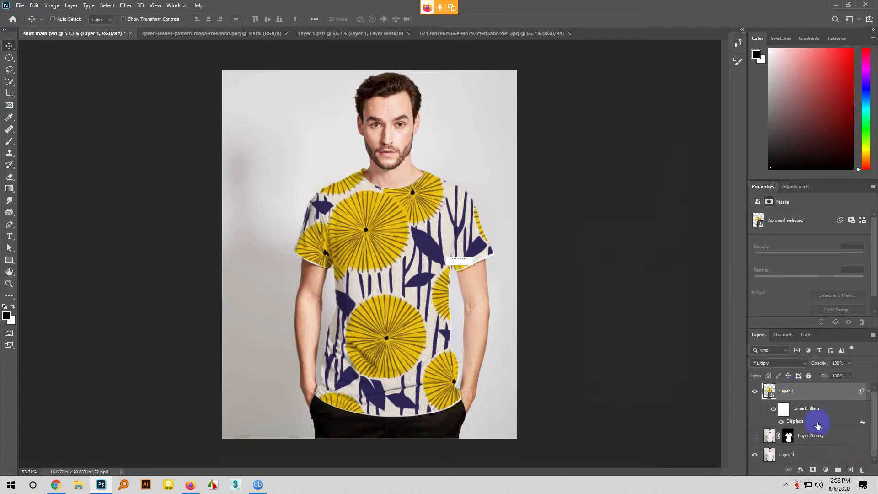
- Hide the pattern on Layer 1 and select Layer 0 with the plain white T-shirt photo
left_click(754, 391)
left_click(754, 437)
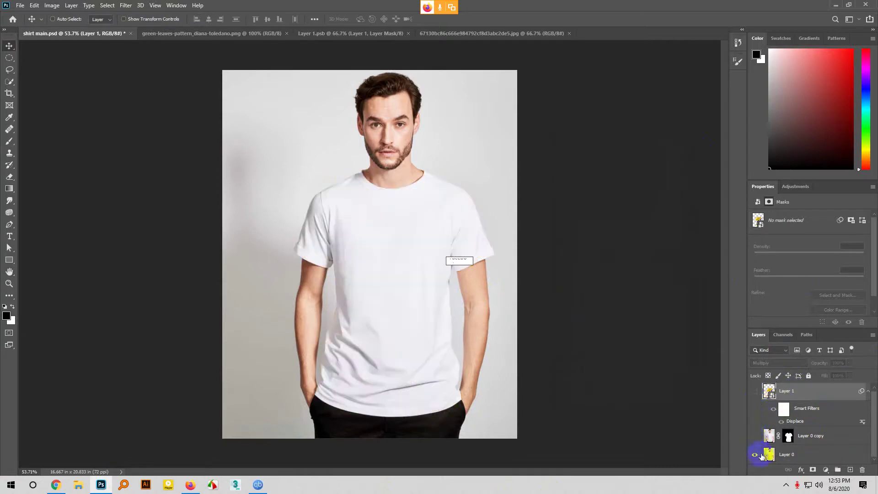
left_click(771, 455)
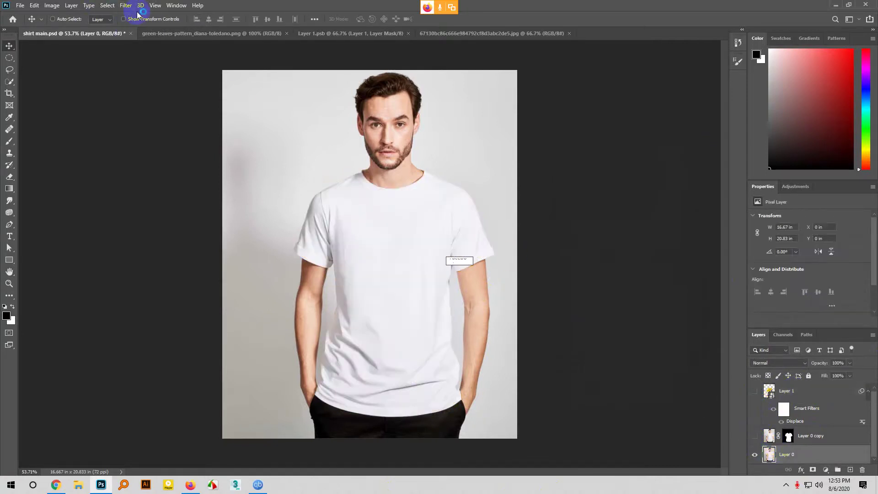
- Open the Oil Paint filter for Layer 0 and preview it on the photo with Stylization 4.2
left_click(127, 6)
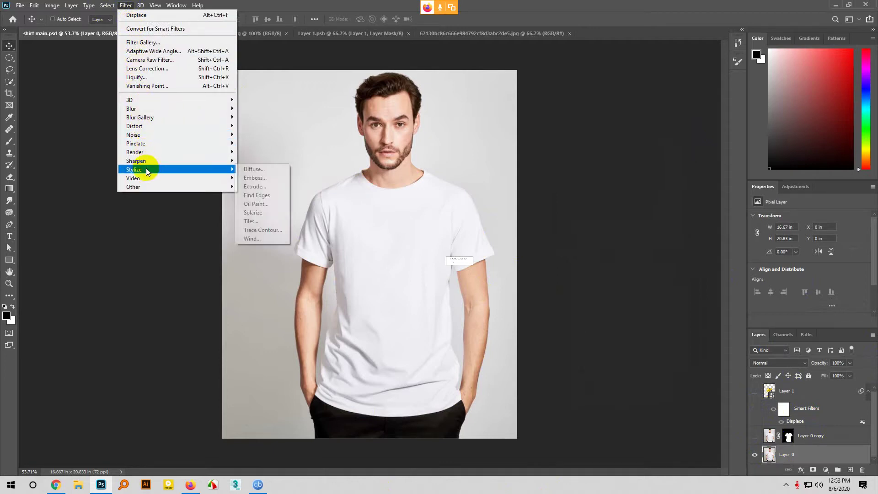
left_click(263, 204)
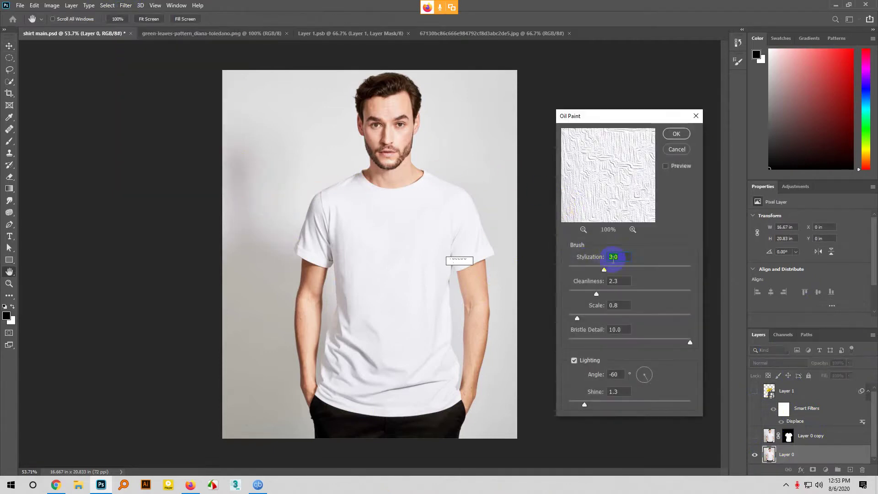
left_click_drag(617, 271, 618, 271)
left_click(666, 166)
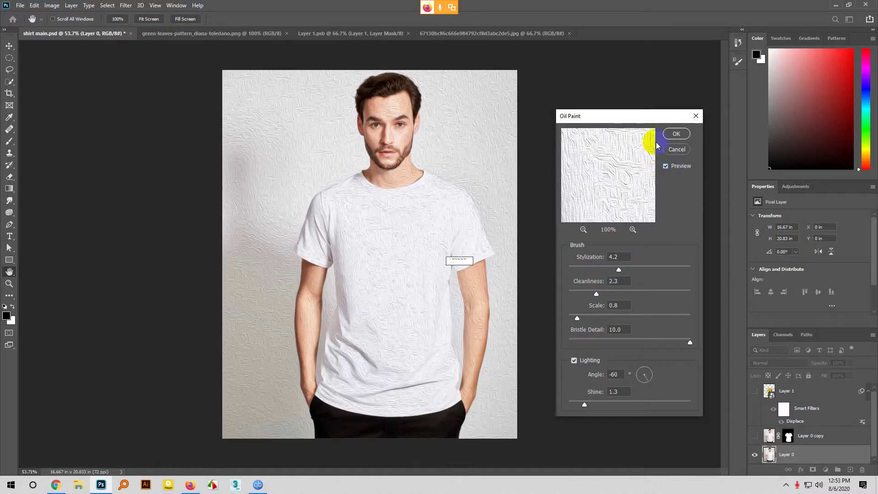
- Adjust the Oil Paint brush to Stylization 7.2, Cleanliness 2.9, Scale 2.1 and Bristle Detail 2.5
left_click_drag(596, 294, 589, 294)
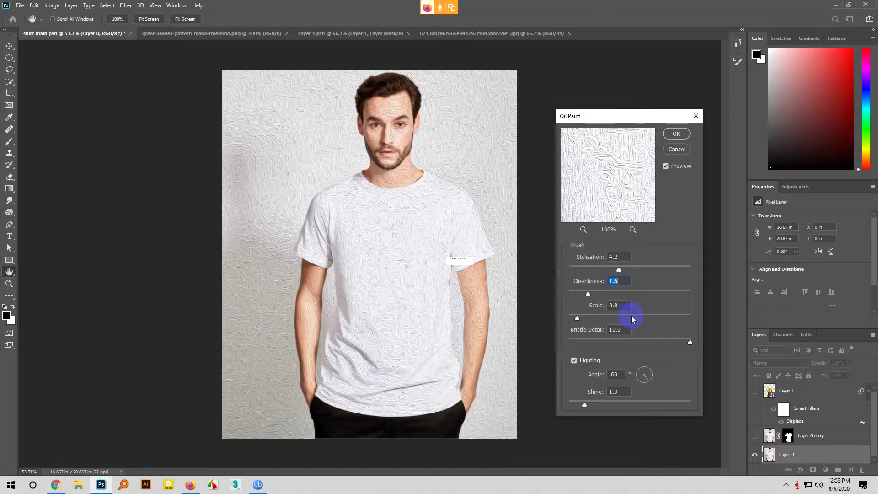
left_click_drag(607, 343, 599, 342)
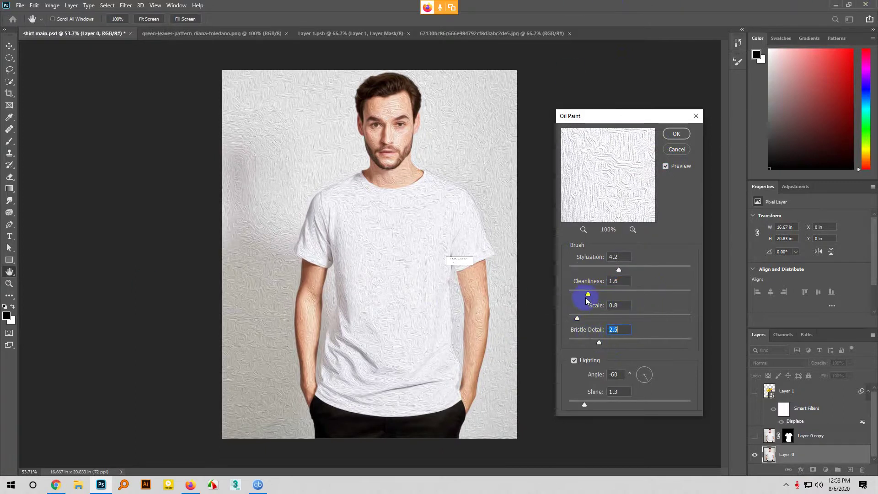
left_click_drag(588, 294, 654, 260)
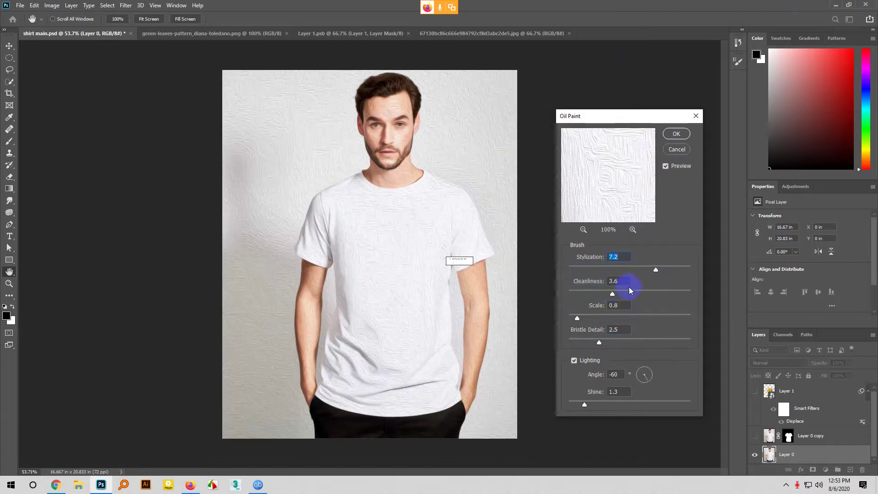
left_click_drag(612, 294, 594, 324)
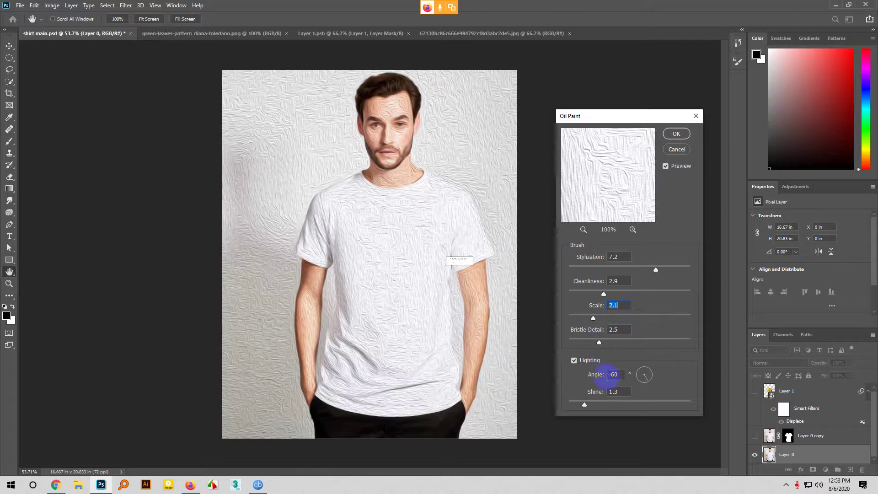
- Try Oil Paint lighting at angle 177 and Shine 1.1 with Bristle Detail 1.8 and Scale 4.0, and cancel the filter
left_click_drag(639, 377, 634, 374)
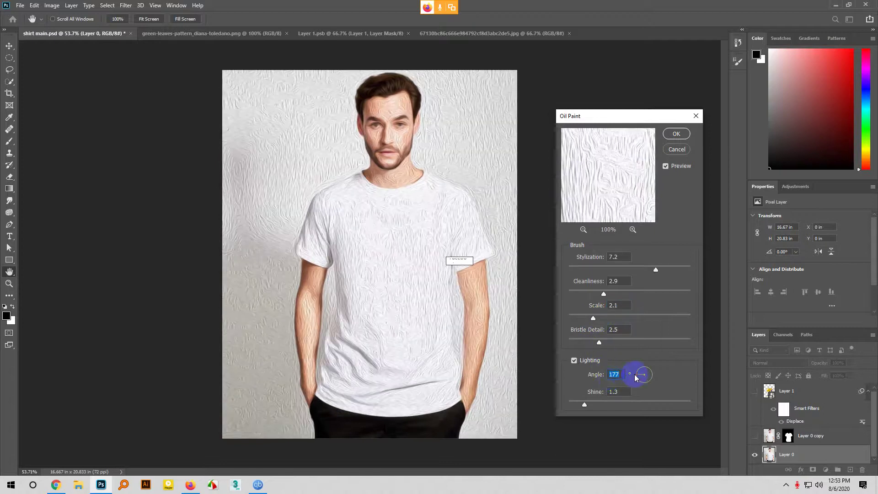
left_click_drag(601, 405, 582, 405)
left_click_drag(599, 342, 615, 318)
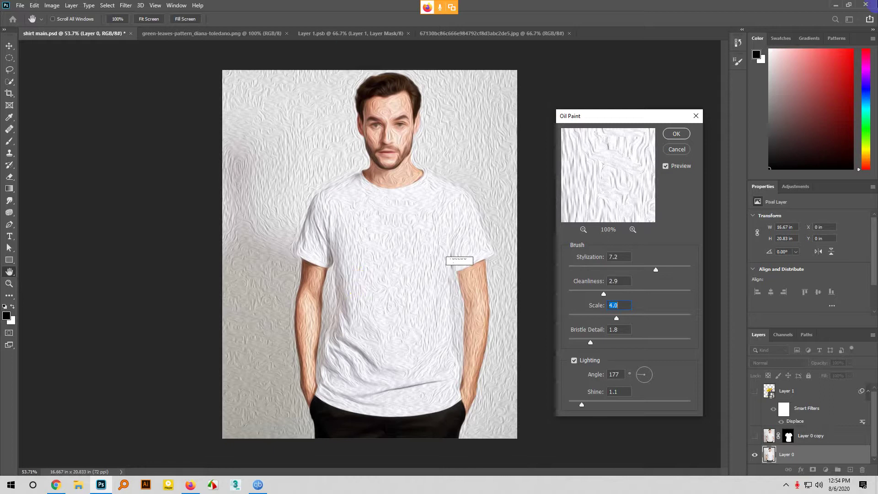
left_click(677, 149)
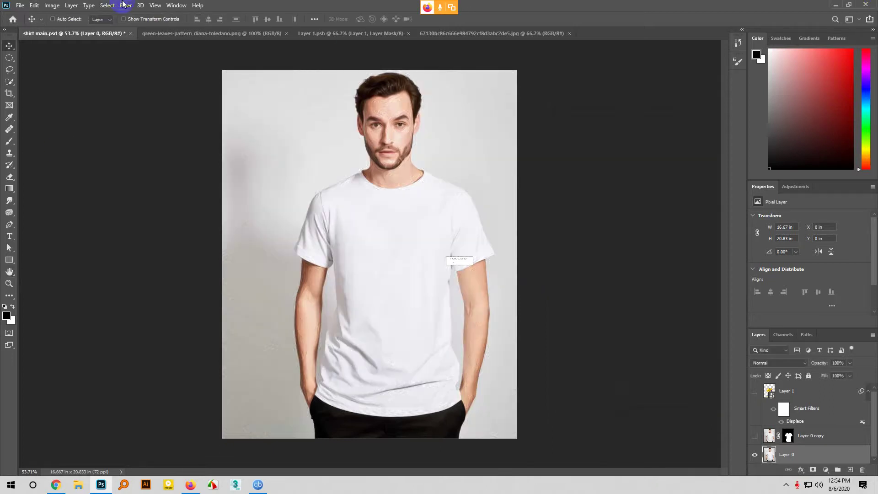
- Open the Ripple filter for Layer 0, move its dialog off the photo and frame the man's face in its preview at 50%
left_click(127, 5)
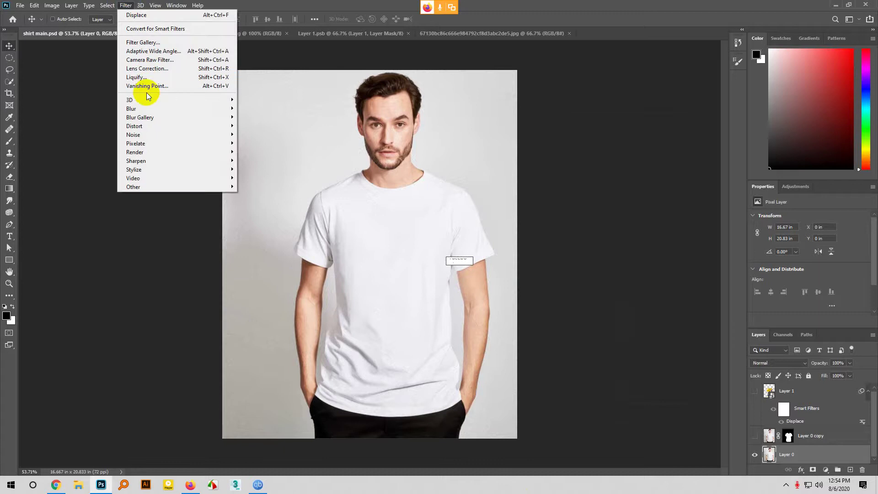
mouse_move(151, 128)
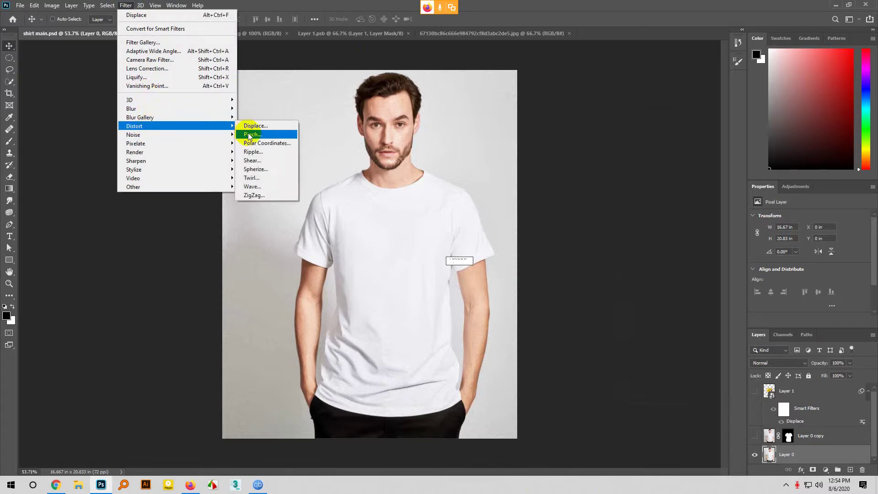
left_click(252, 152)
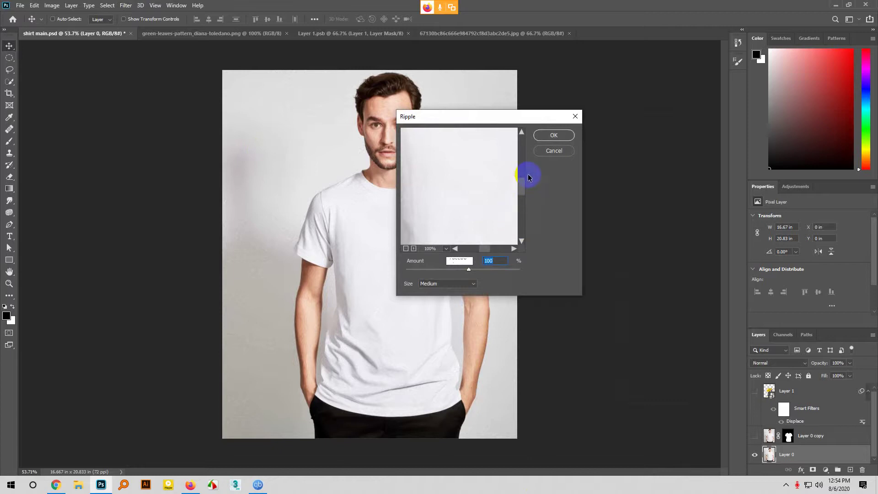
left_click_drag(508, 122, 604, 128)
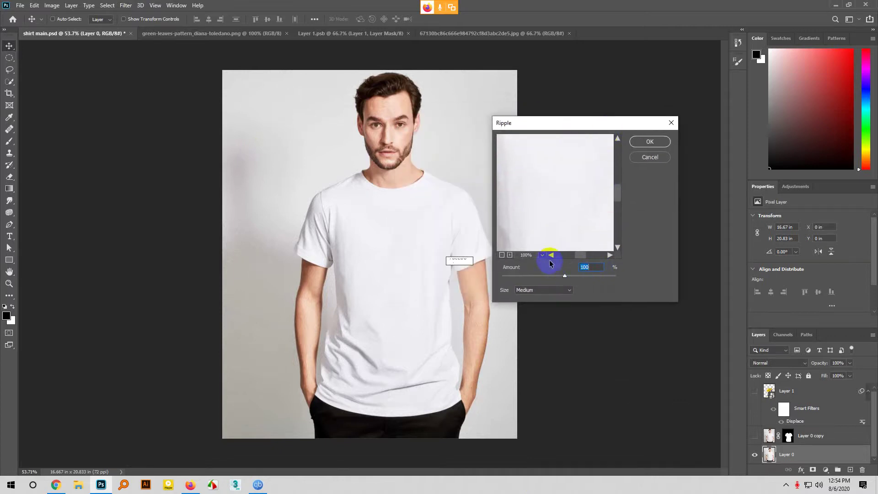
left_click(502, 254)
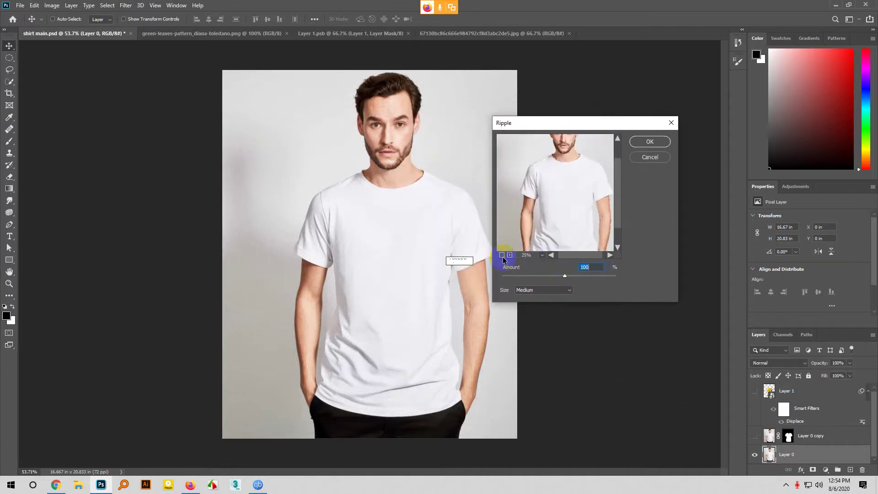
left_click_drag(549, 188, 549, 196)
left_click(510, 255)
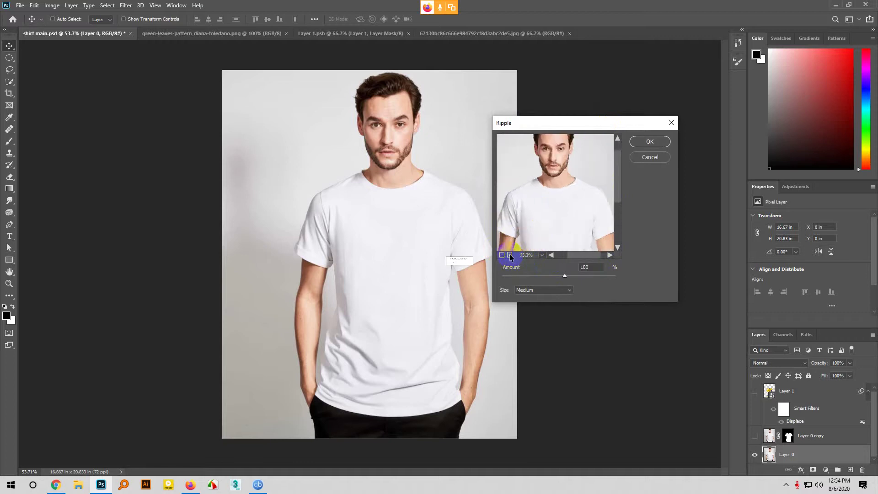
left_click_drag(521, 242, 589, 234)
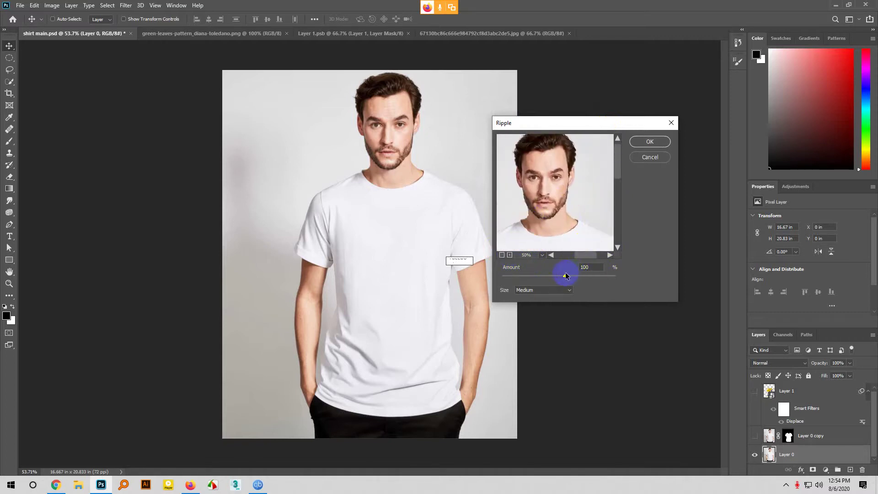
- Set the Ripple amount to 608% and compare the Medium, Small and Large sizes, finishing on Large
left_click_drag(565, 276, 591, 276)
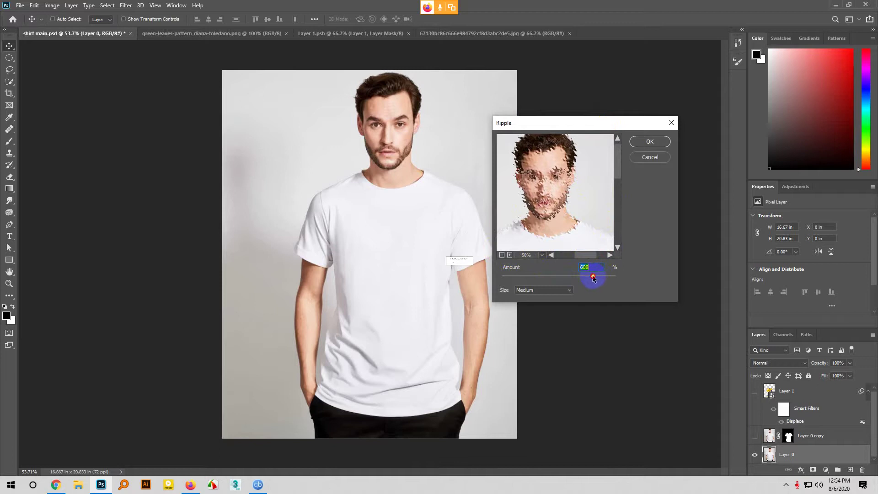
left_click(551, 290)
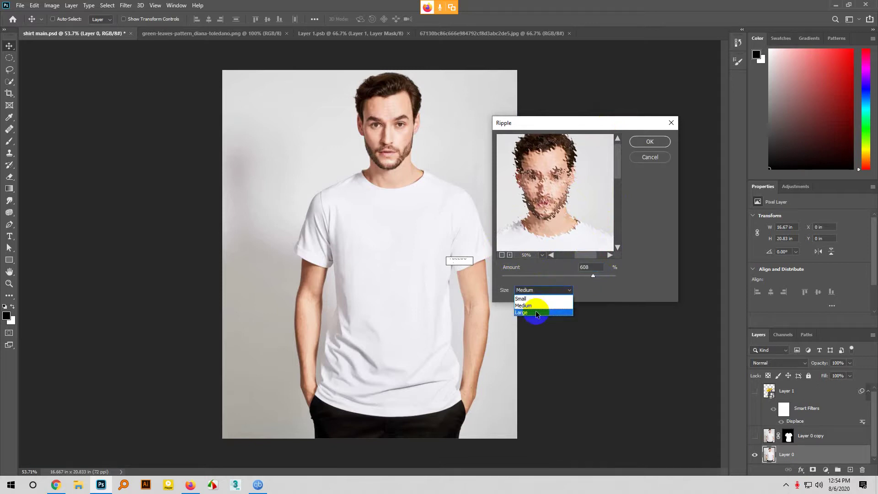
left_click(533, 307)
left_click(539, 291)
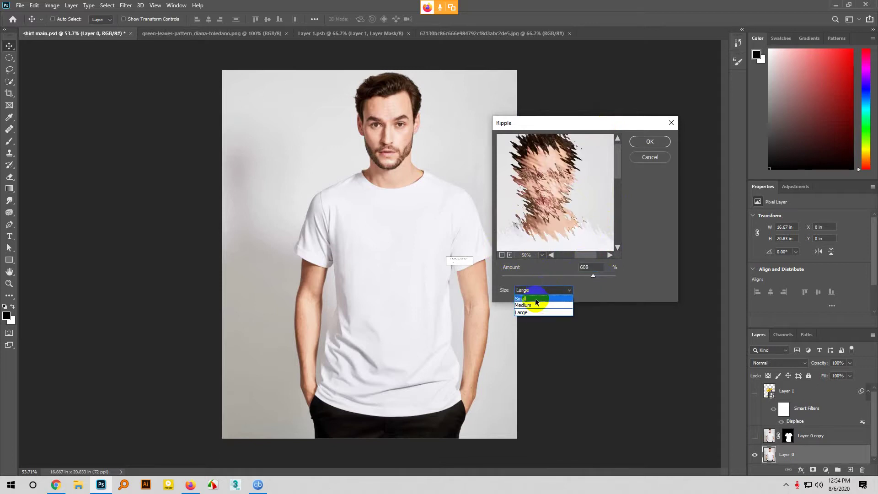
left_click(535, 307)
left_click(530, 291)
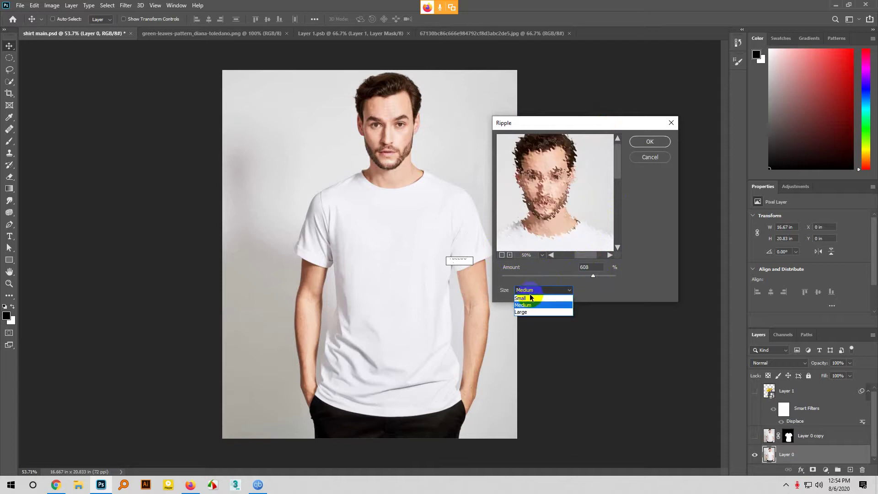
left_click(526, 293)
left_click(533, 290)
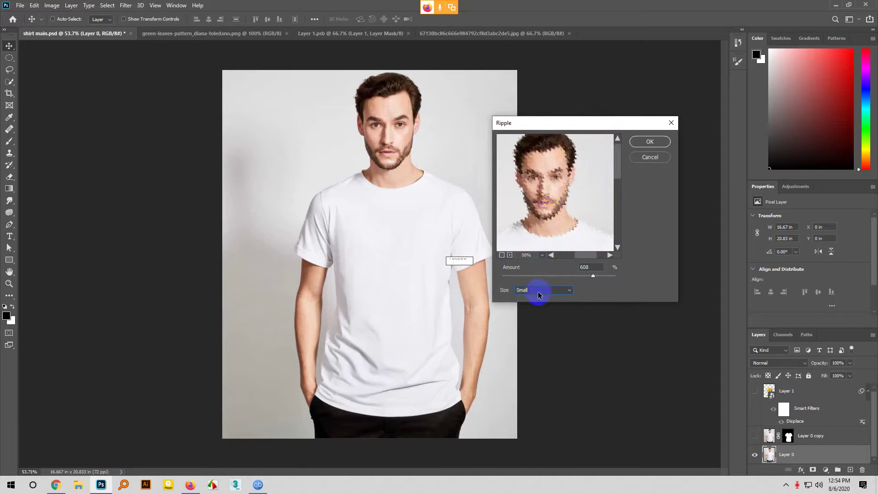
left_click(521, 312)
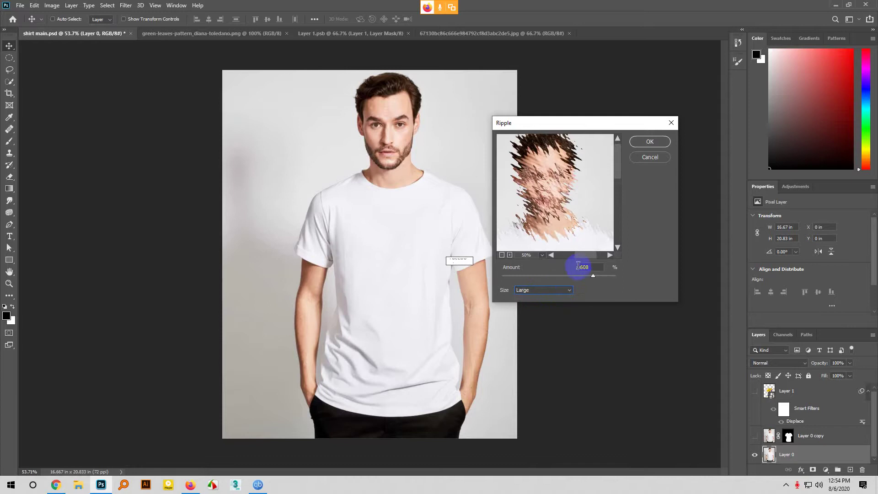
- Set the Ripple amount to 444% and apply the Large ripple to Layer 0
left_click_drag(592, 276, 586, 278)
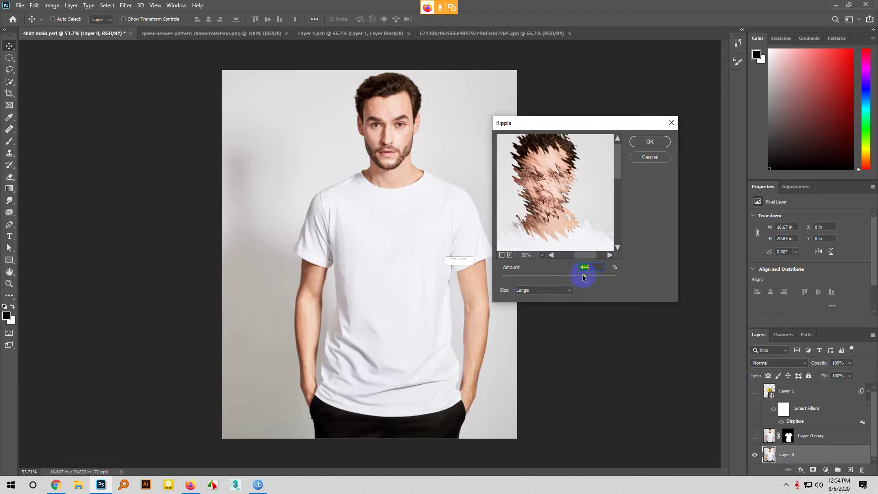
left_click(635, 142)
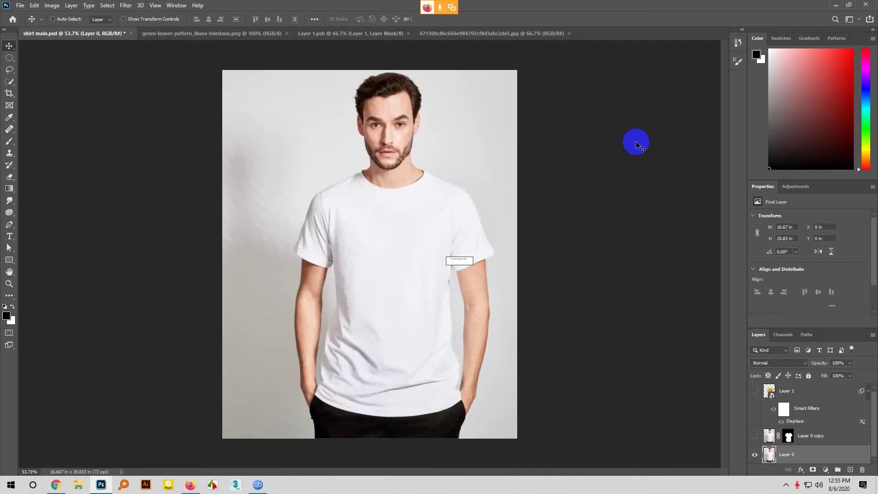
- Open the Spherize filter for Layer 0, move its dialog off the photo and frame the man in its preview at 25%
left_click(126, 5)
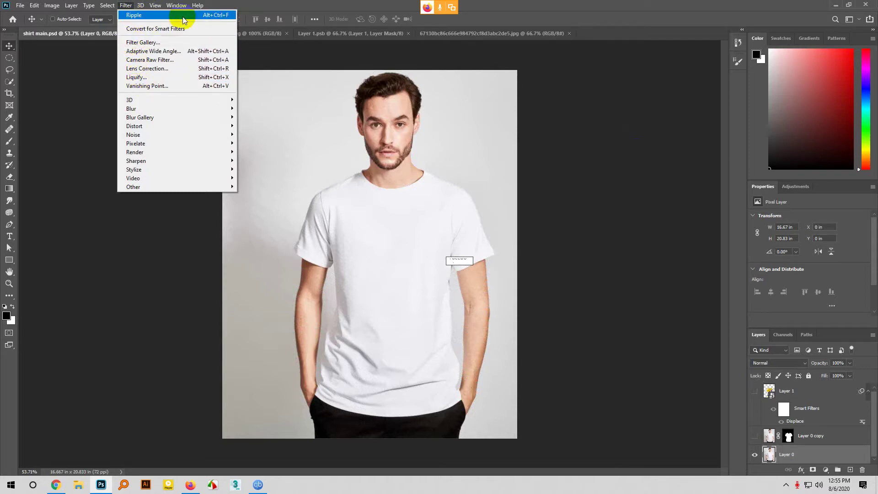
mouse_move(139, 128)
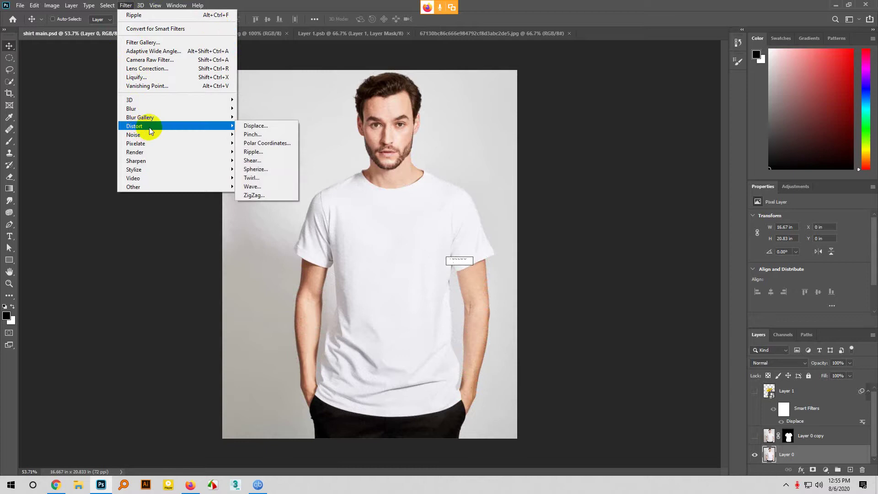
left_click(256, 169)
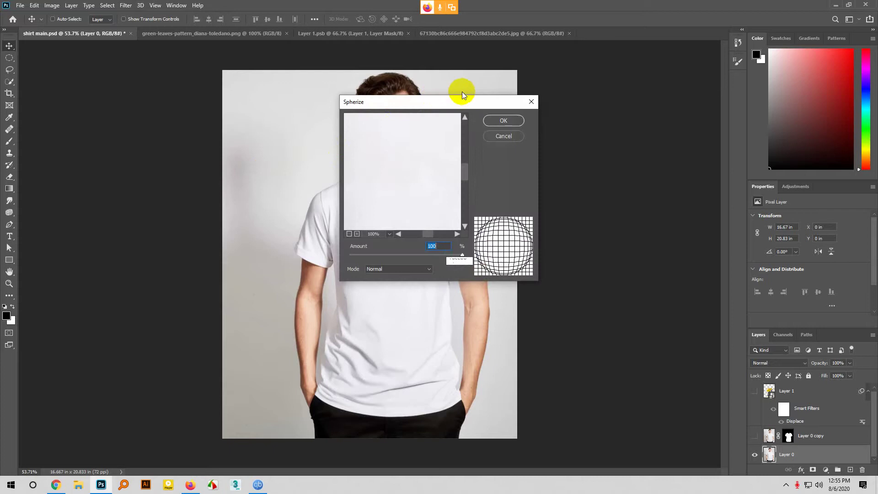
left_click_drag(468, 103, 578, 105)
left_click(459, 236)
left_click(459, 236)
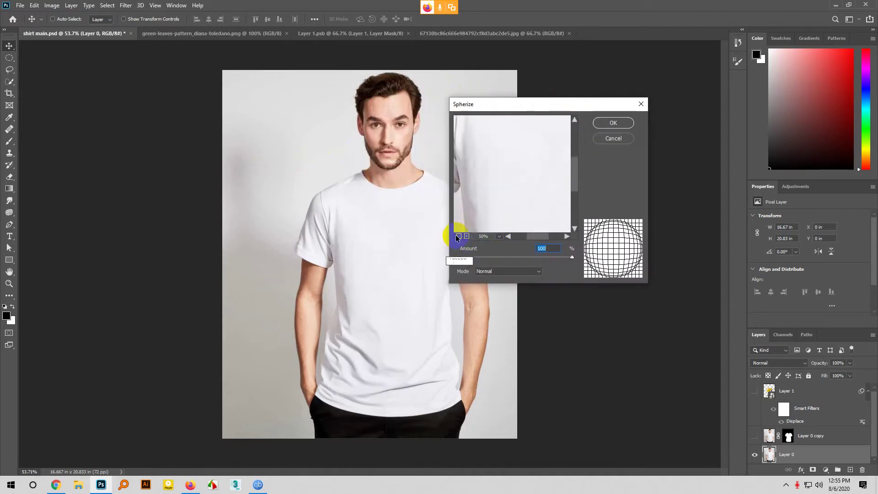
left_click_drag(496, 221, 520, 190)
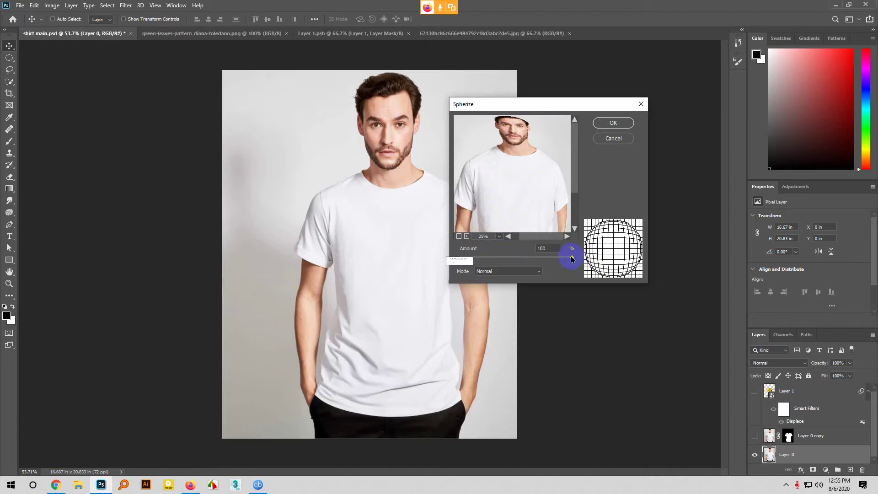
- Try a Spherize amount of 44% in Normal mode, raise it slightly, apply it to Layer 0 and undo the filter
left_click_drag(572, 259, 541, 257)
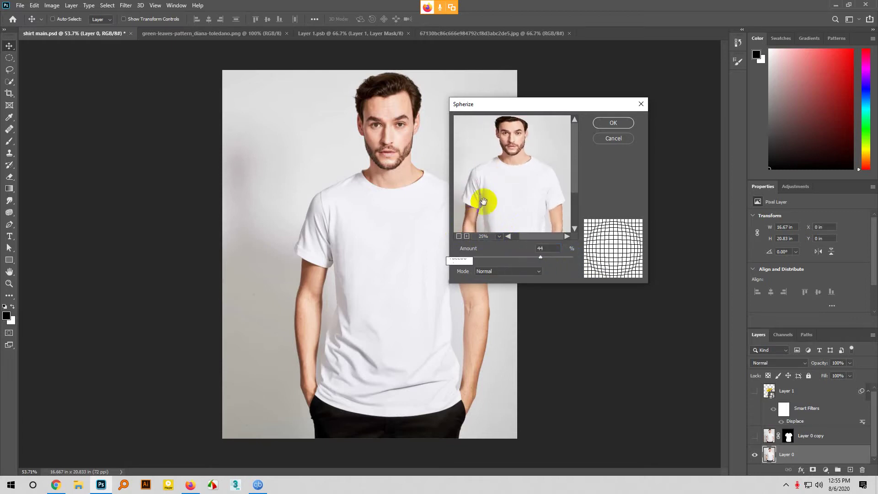
left_click(502, 271)
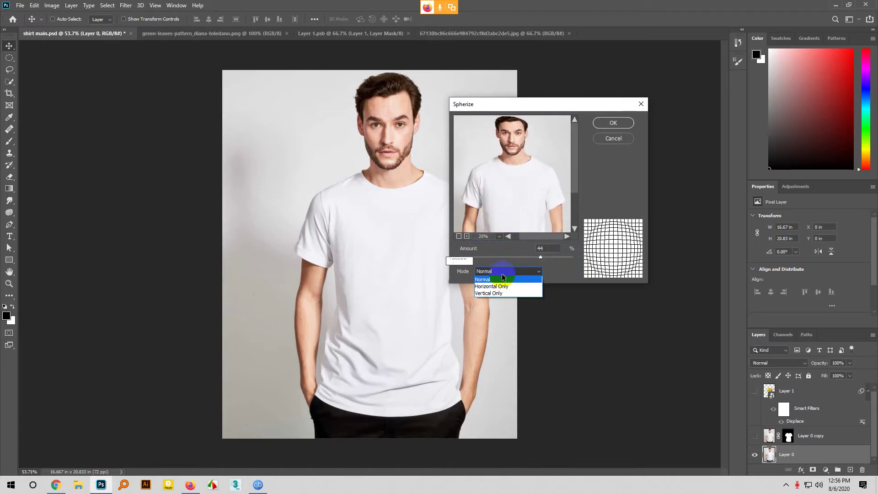
left_click(501, 269)
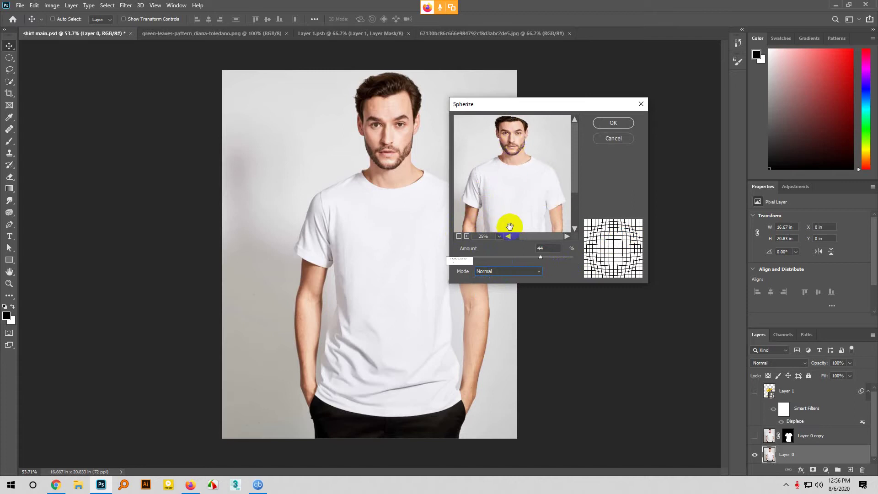
mouse_move(540, 257)
left_mouse_down()
mouse_move(567, 257)
mouse_move(447, 257)
mouse_move(574, 253)
mouse_move(553, 255)
left_mouse_up()
left_click(613, 122)
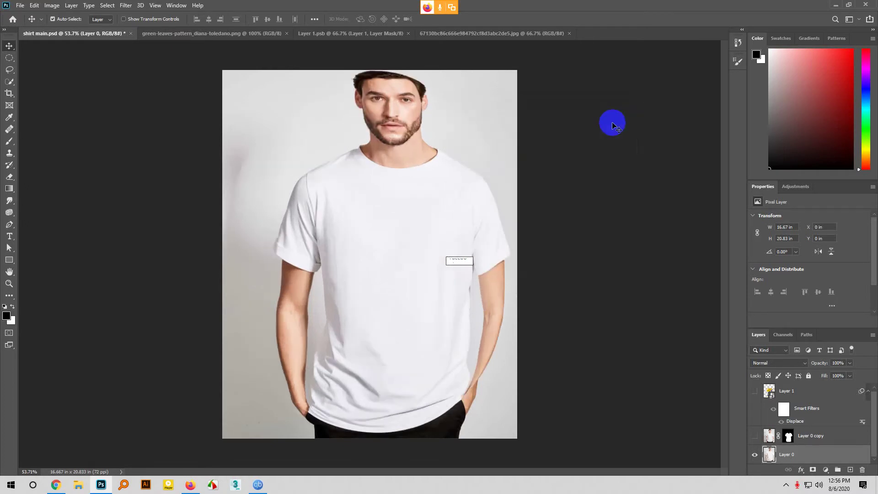
key("ctrl+z")
- Open the Wave filter for Layer 0 and set 13 generators, wavelength 24 to 106 and amplitude 20 to 37
left_click(107, 5)
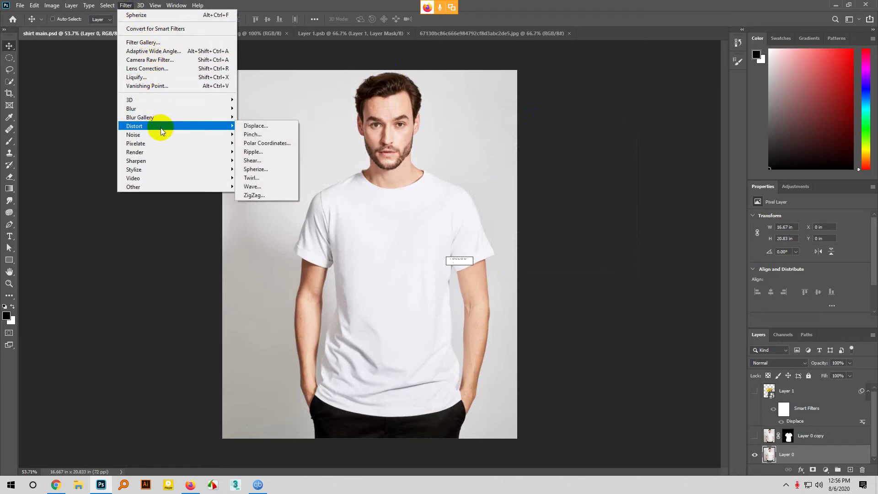
left_click(265, 186)
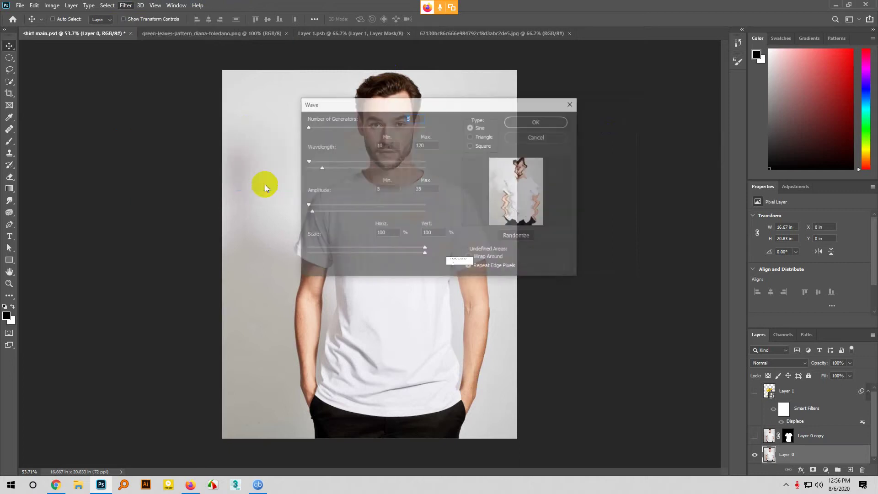
left_click_drag(459, 106, 640, 134)
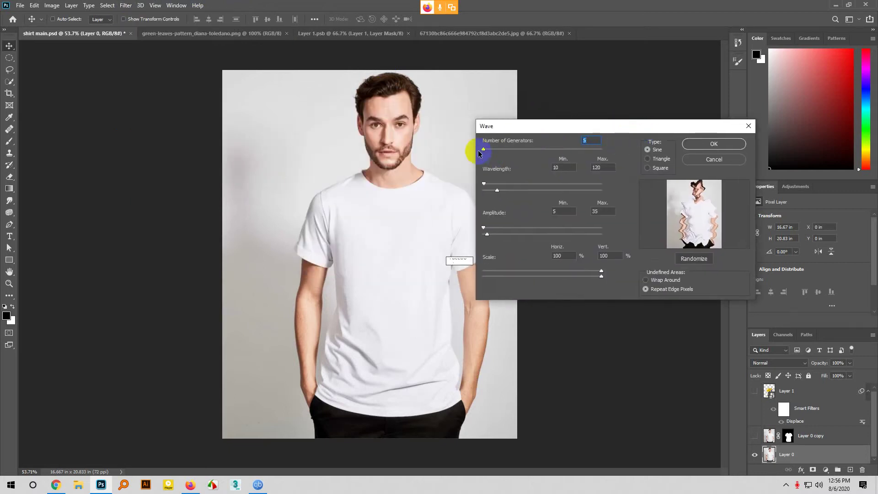
mouse_move(483, 149)
left_mouse_down()
mouse_move(493, 148)
mouse_move(485, 148)
left_mouse_up()
mouse_move(483, 184)
left_mouse_down()
mouse_move(527, 192)
mouse_move(497, 192)
left_mouse_up()
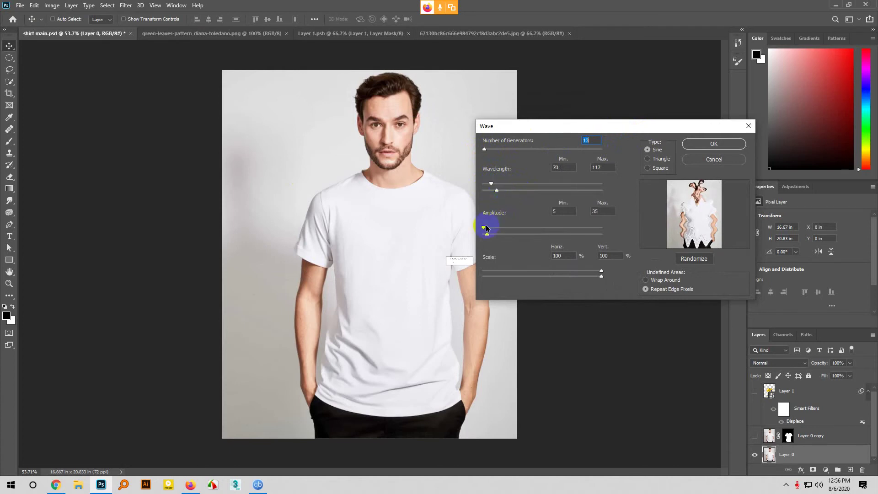
mouse_move(484, 233)
left_mouse_down()
mouse_move(507, 235)
mouse_move(487, 234)
left_mouse_up()
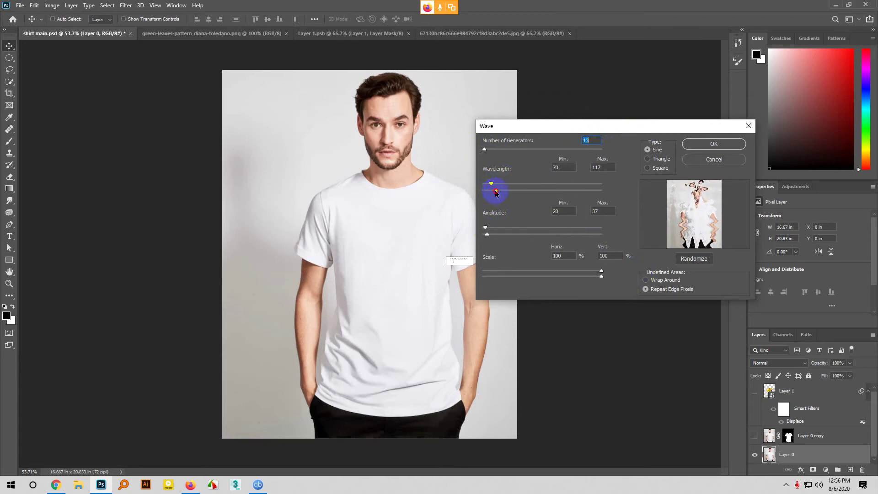
left_click_drag(495, 193, 487, 186)
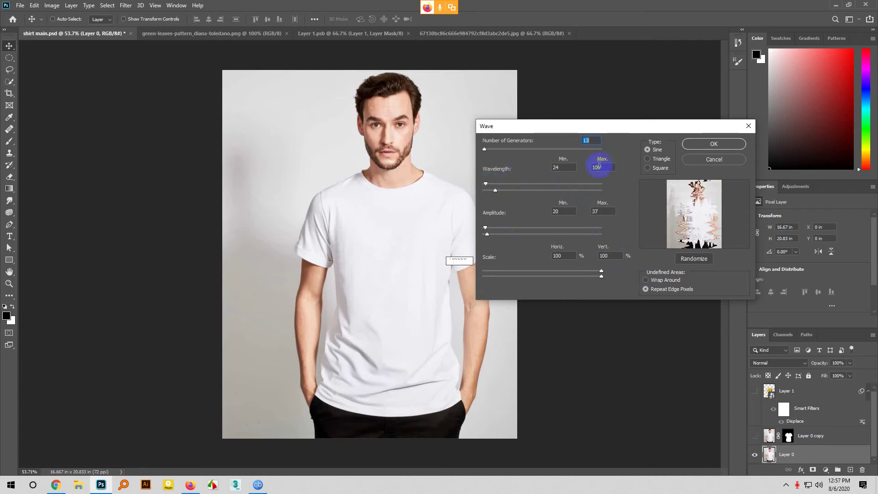
- Compare the Triangle, Sine and Square wave types, randomize the Sine wave, apply it to Layer 0 and undo the filter
left_click(649, 159)
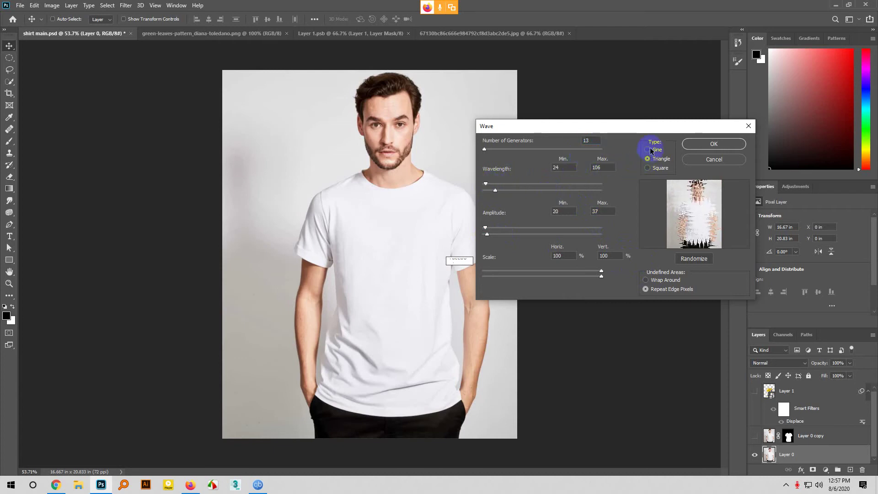
left_click(648, 149)
left_click(648, 168)
left_click(648, 149)
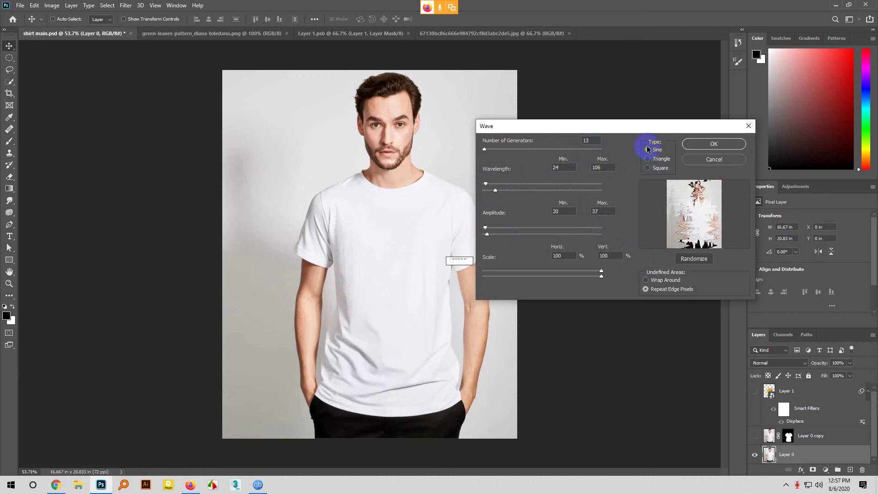
left_click(685, 258)
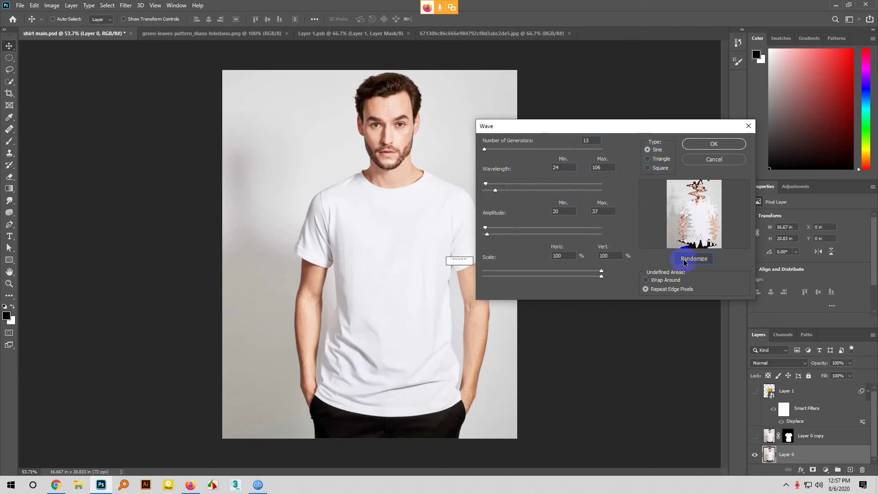
left_click(697, 144)
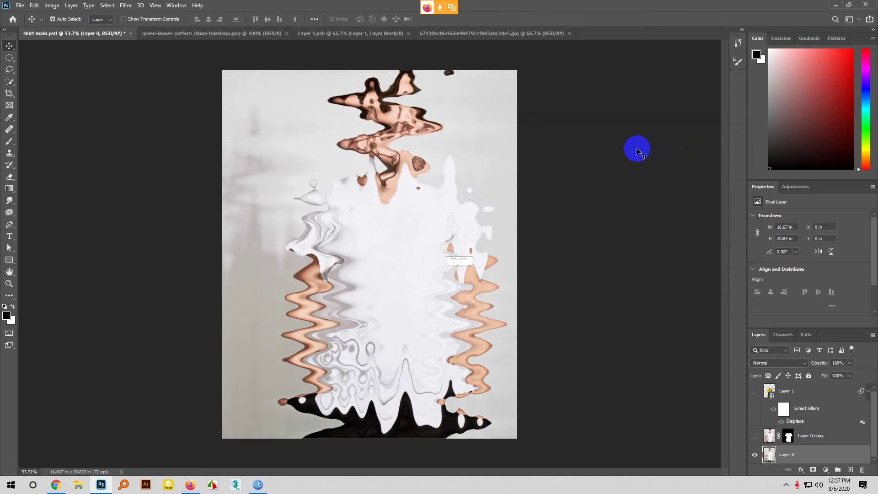
key("ctrl+z")
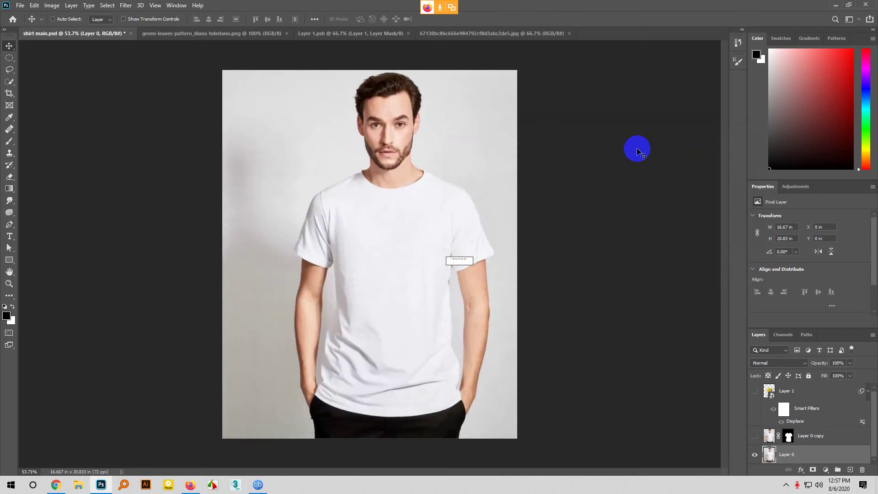
- Switch to the Google Meet call in Firefox, stop presenting the screen and show the hidden system tray icons
left_click(120, 7)
left_click(119, 6)
left_click(190, 484)
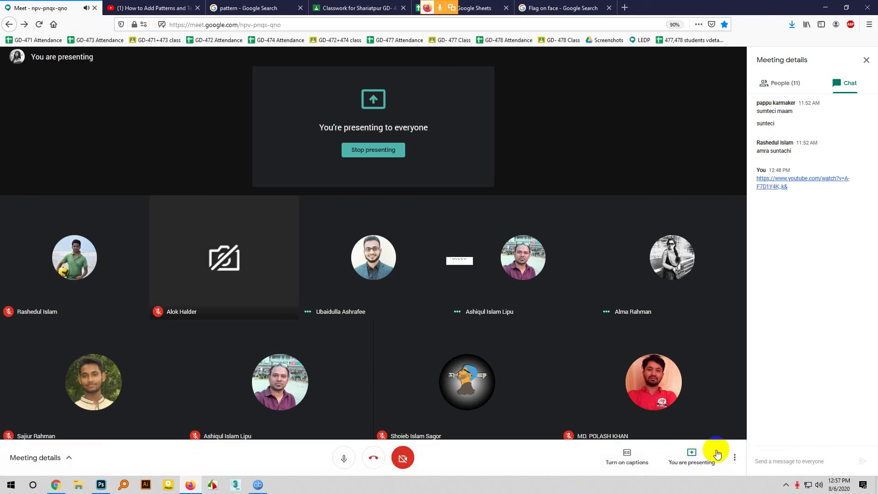
left_click(384, 151)
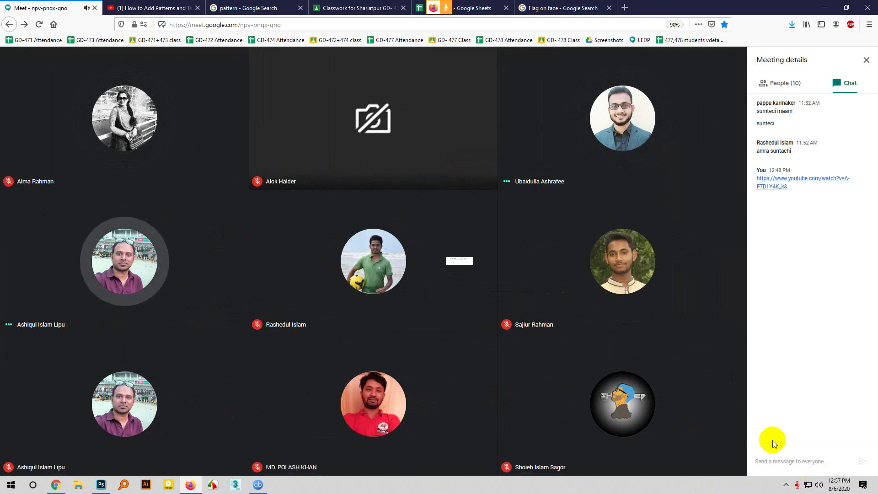
mouse_move(483, 469)
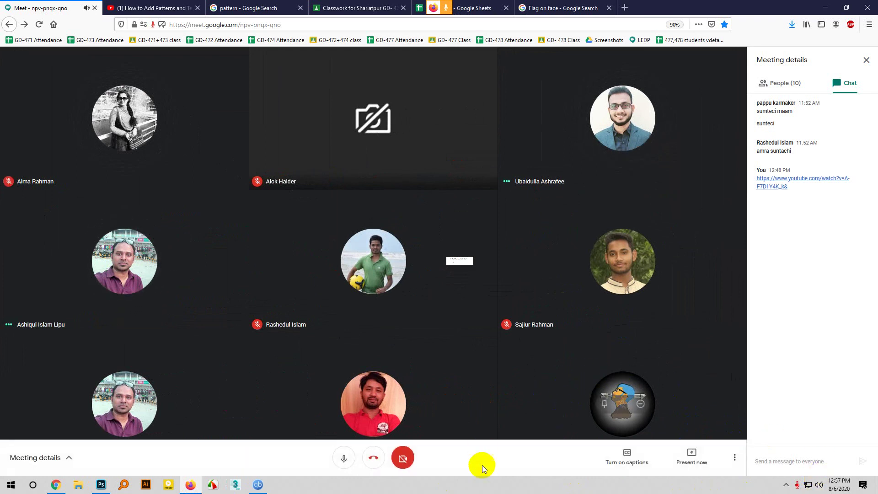
left_click(786, 486)
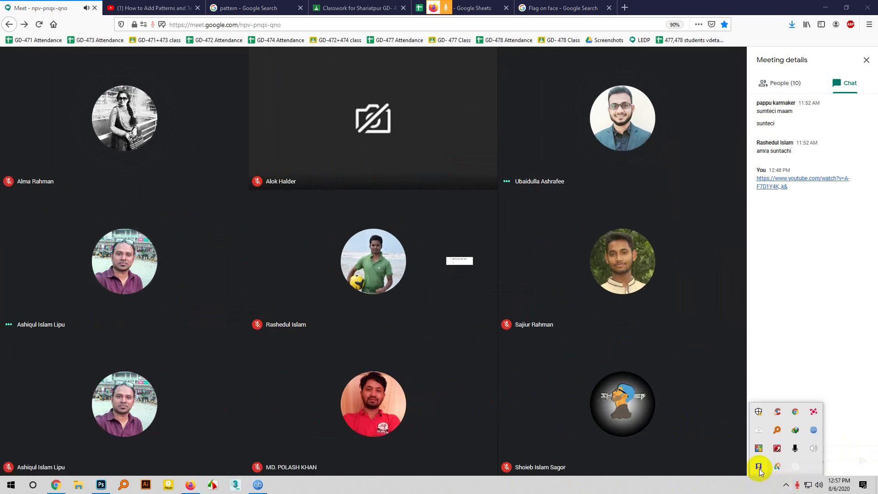